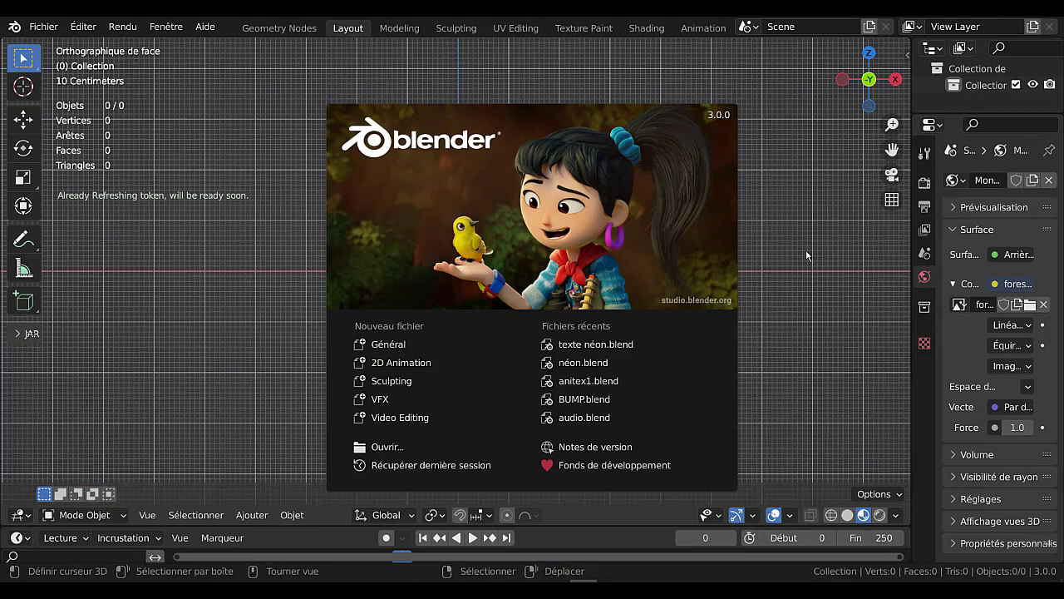
Dismiss the splash screen and add a text object to the empty scene
click(757, 280)
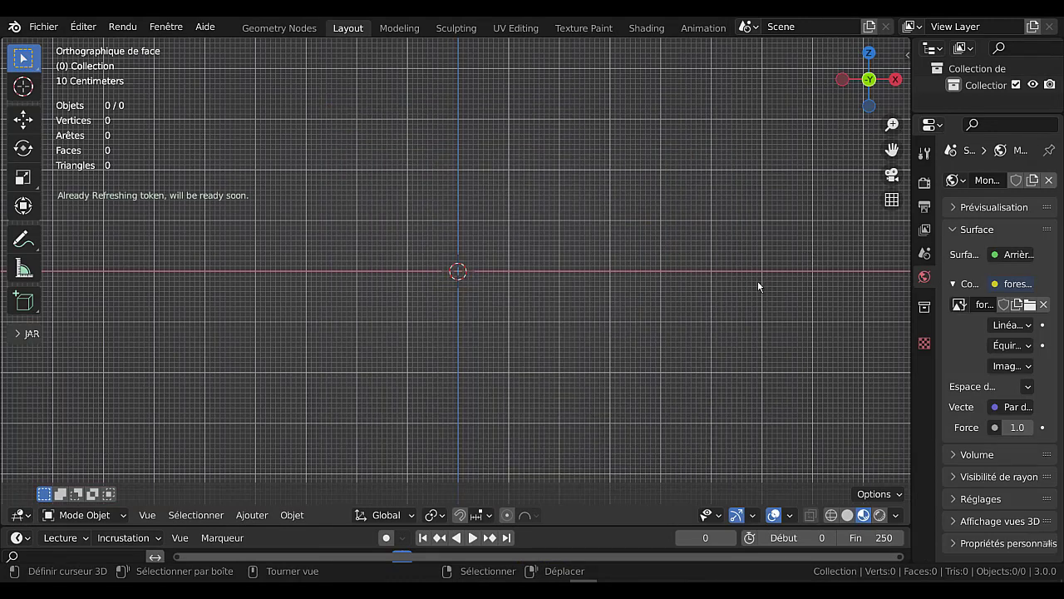
click(252, 514)
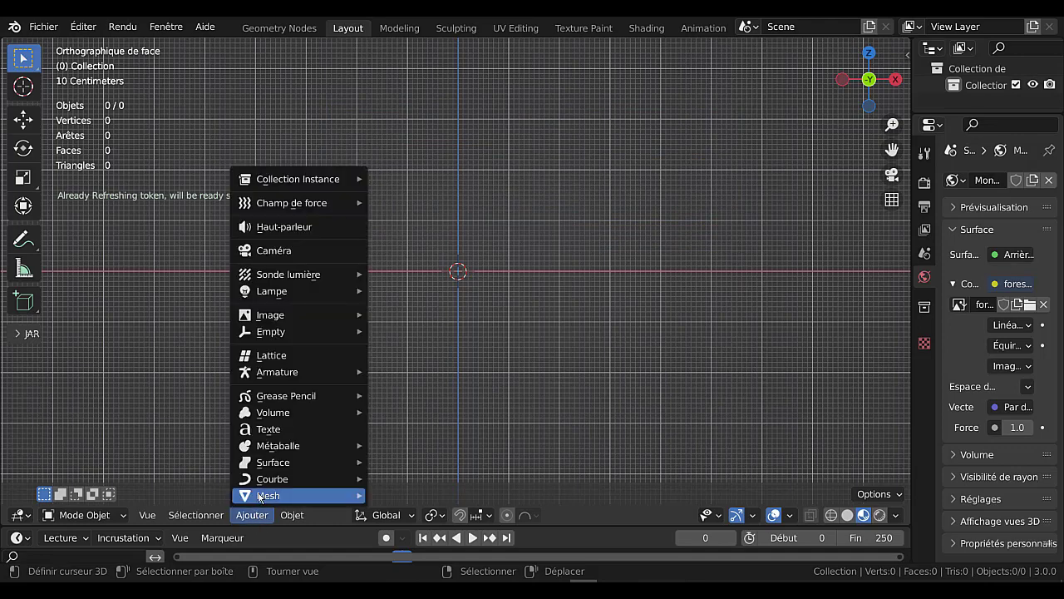
mouse_move(261, 496)
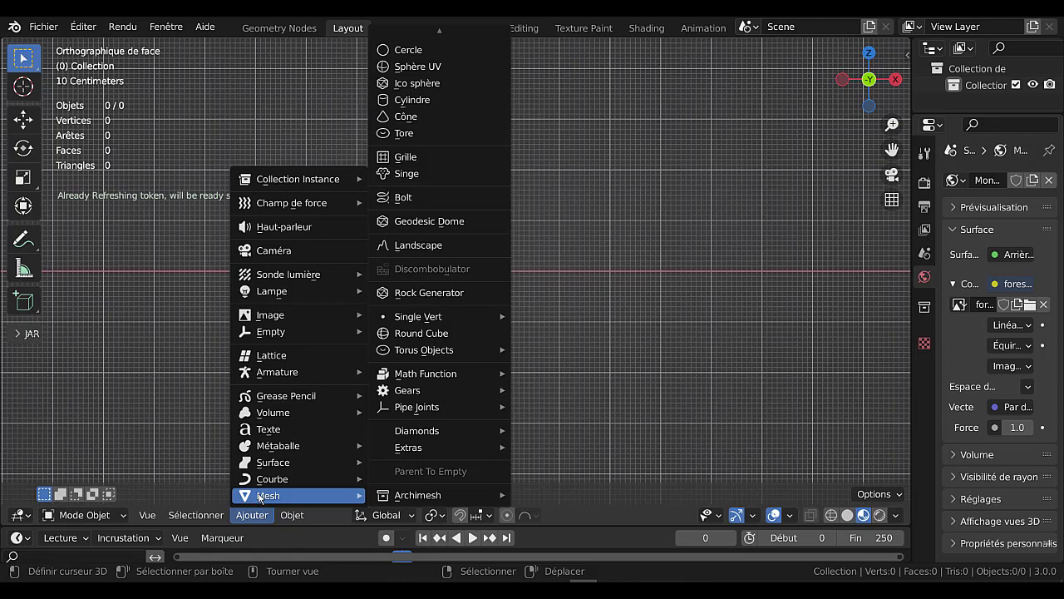
click(264, 431)
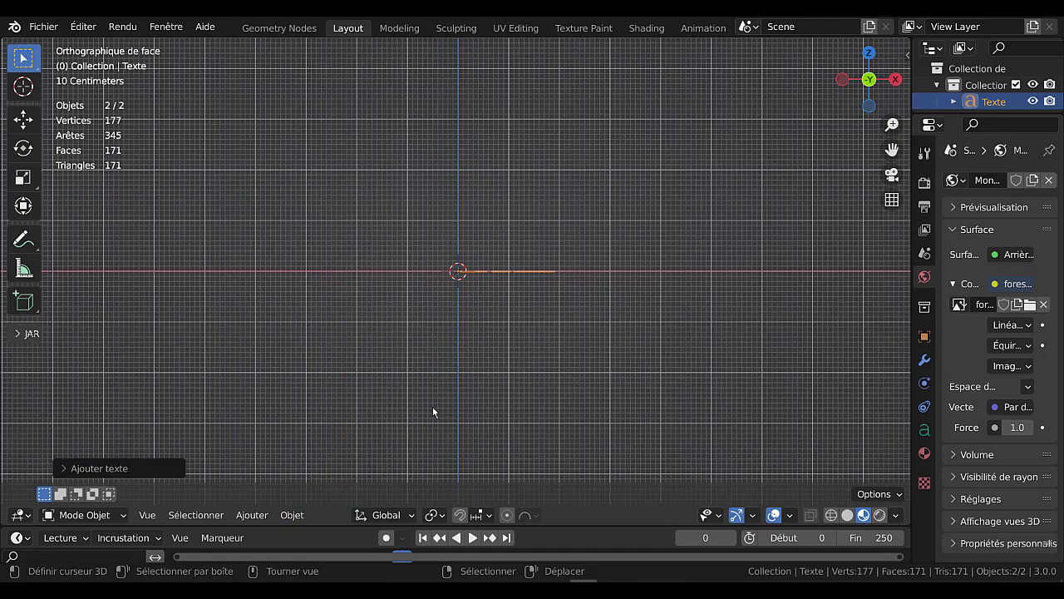
Rotate the text object 90° around the global X axis so it stands upright
key(r)
key(x)
key(9)
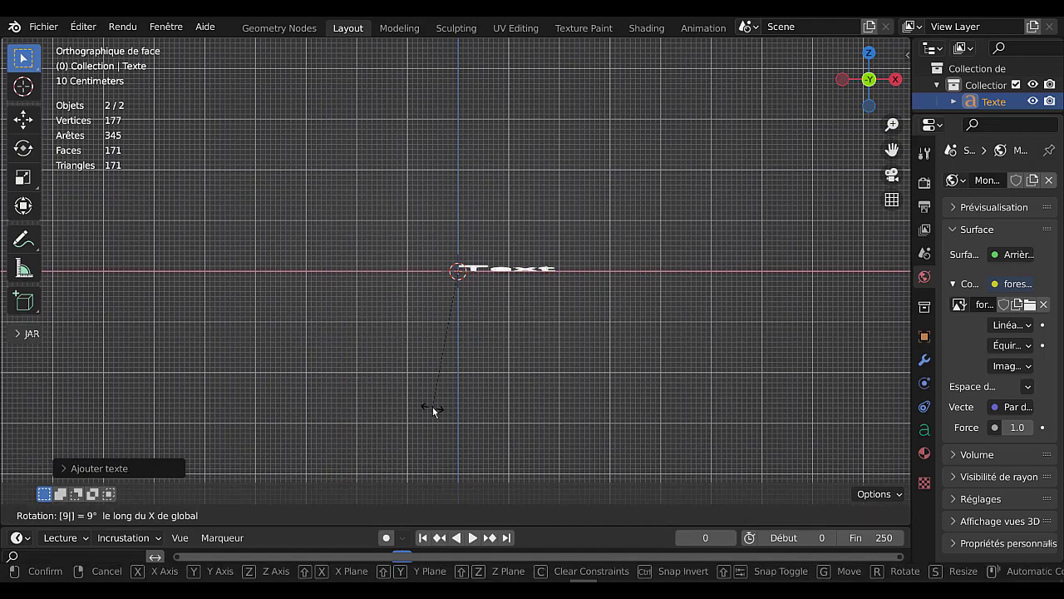
key(0)
key(Return)
Enter Edit Mode on the text object and change its wording to "Texte"
middle_drag(433, 407, 559, 414)
scroll(685, 417, up, 2)
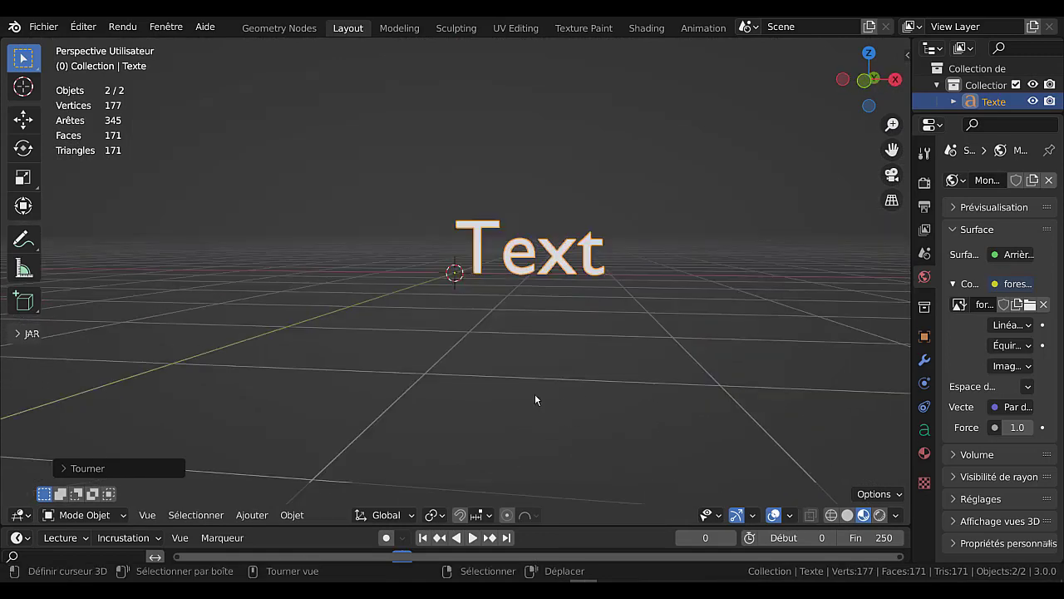
key(Tab)
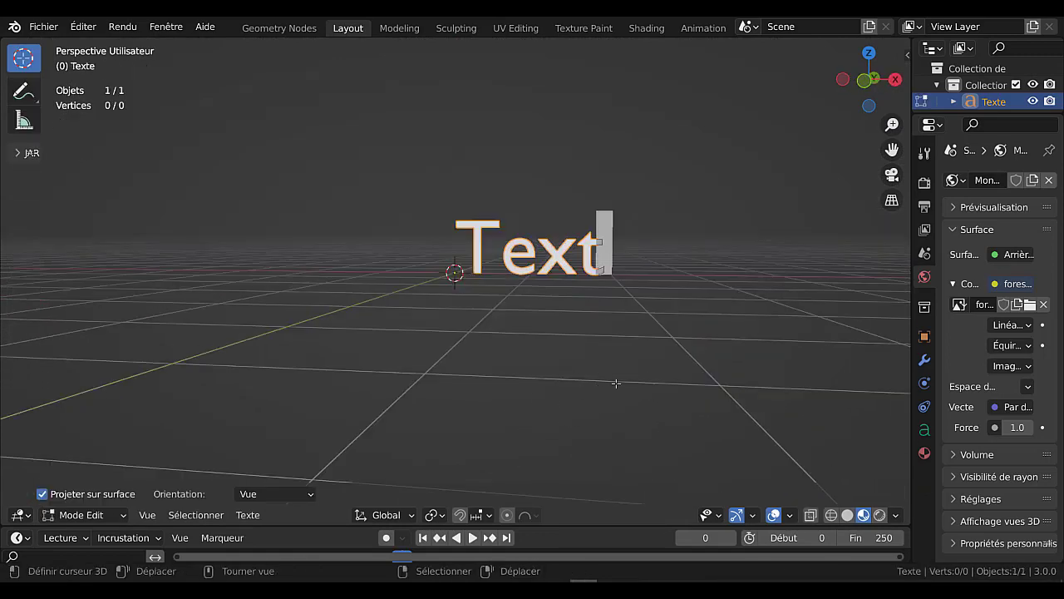
text(e)
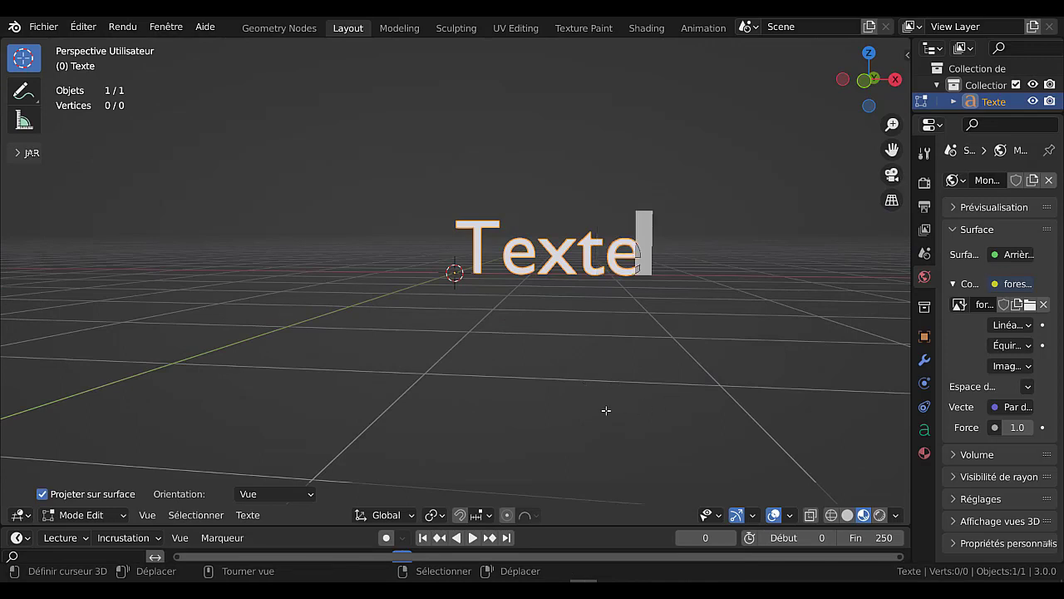
Widen the properties editor and expand the font settings of the text object
middle_drag(641, 420, 587, 385)
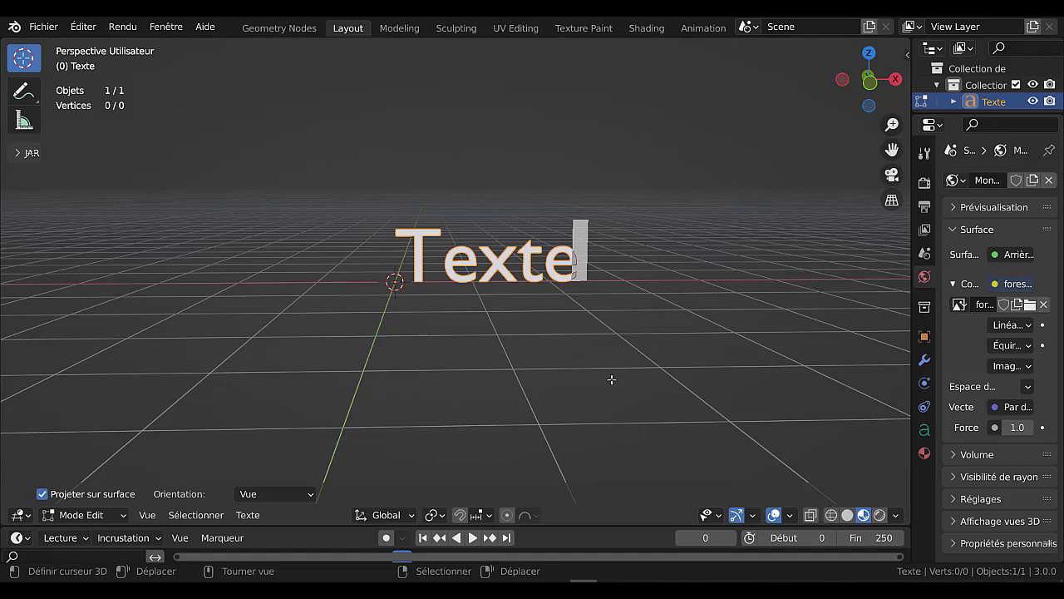
middle_drag(611, 379, 591, 379)
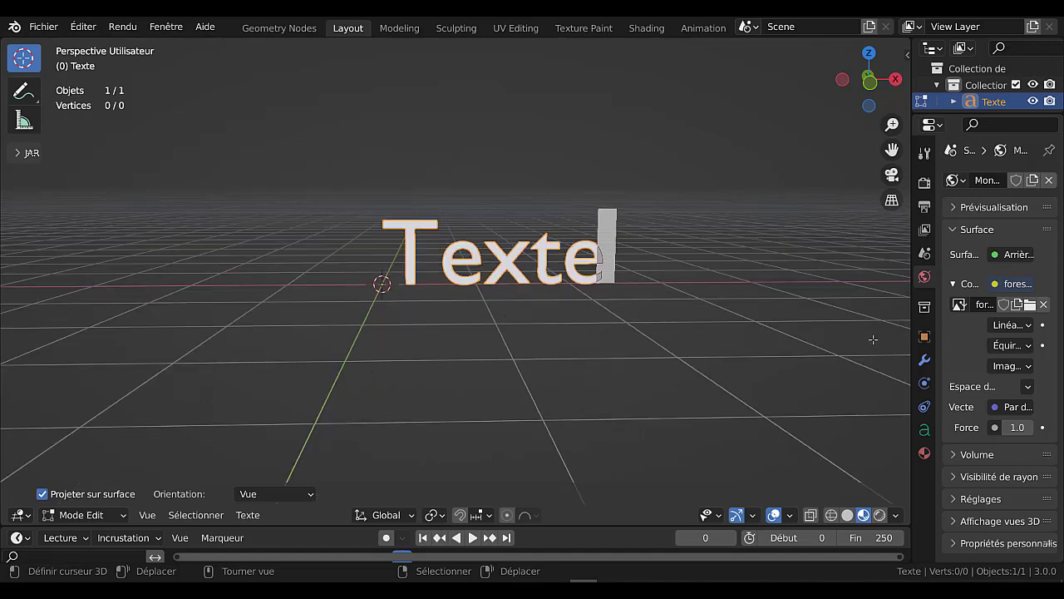
drag(913, 331, 777, 337)
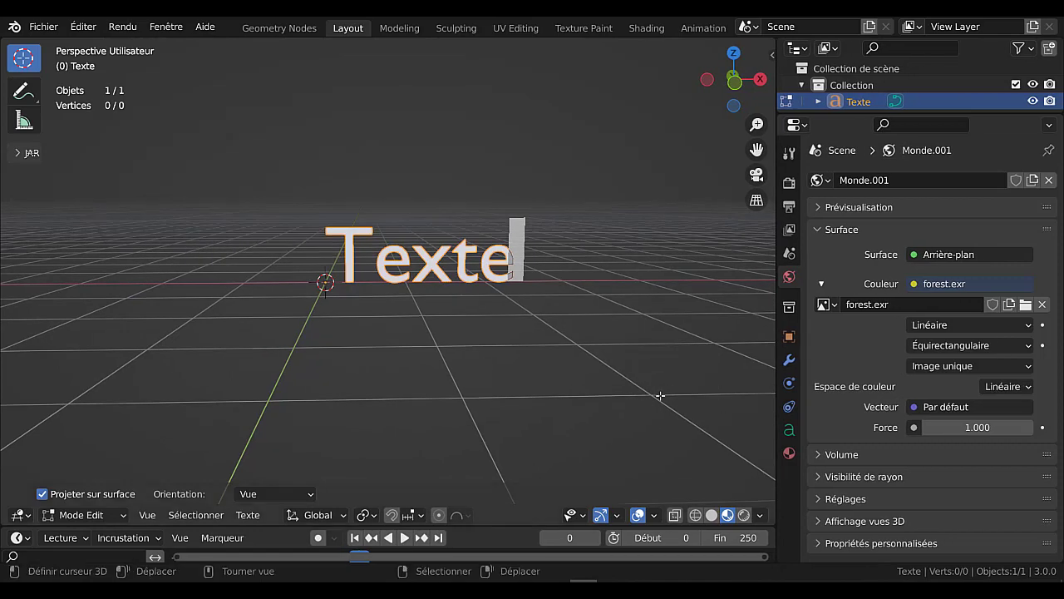
scroll(660, 396, up, 1)
click(788, 430)
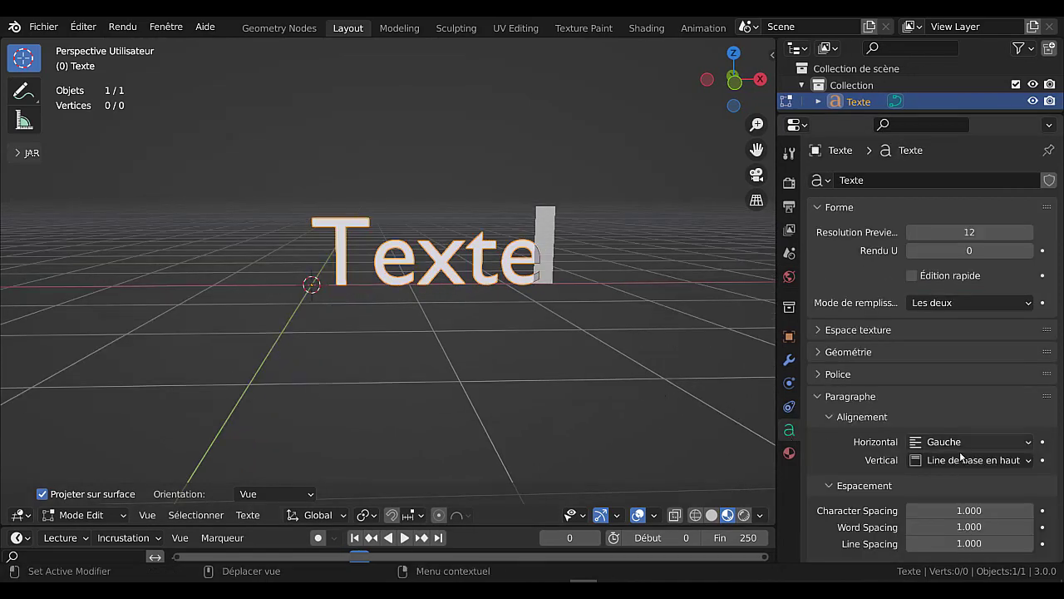
scroll(961, 456, down, 2)
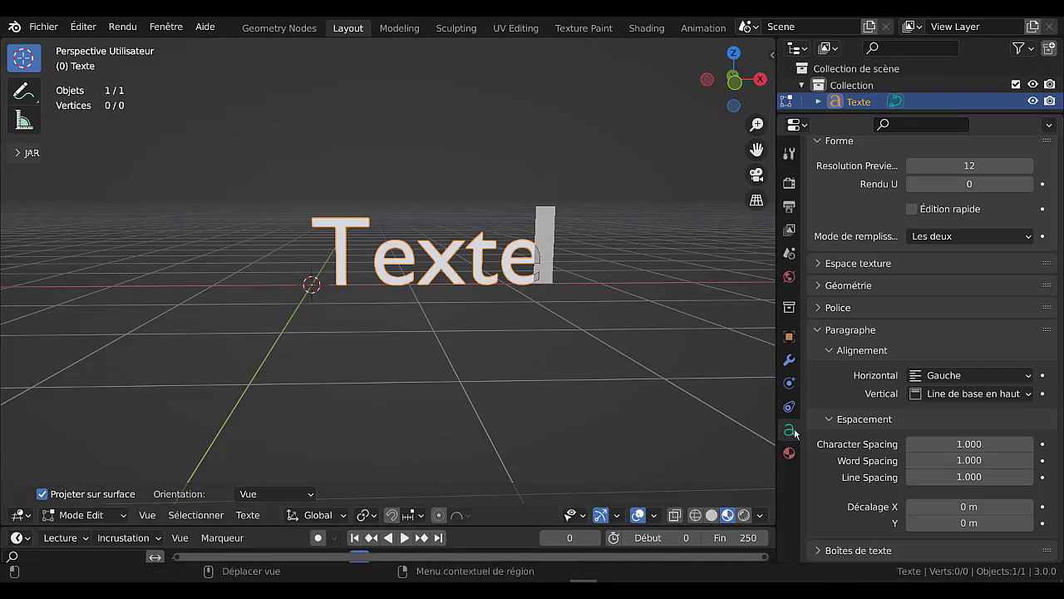
click(820, 308)
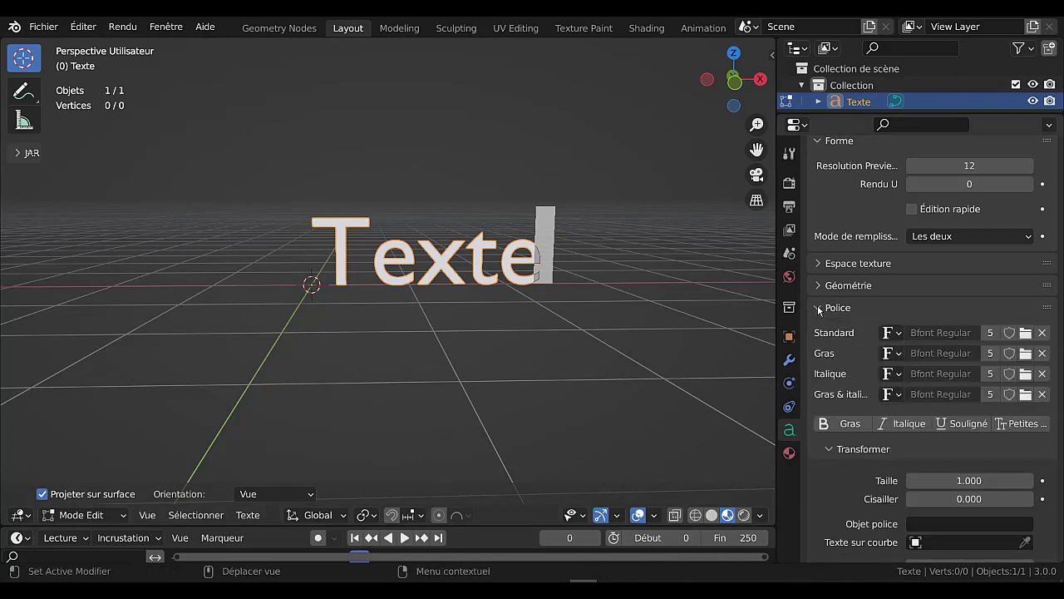
Load LearningCurveDashed.ttf from the D:\Font 2 folder as the text's standard font
click(1025, 333)
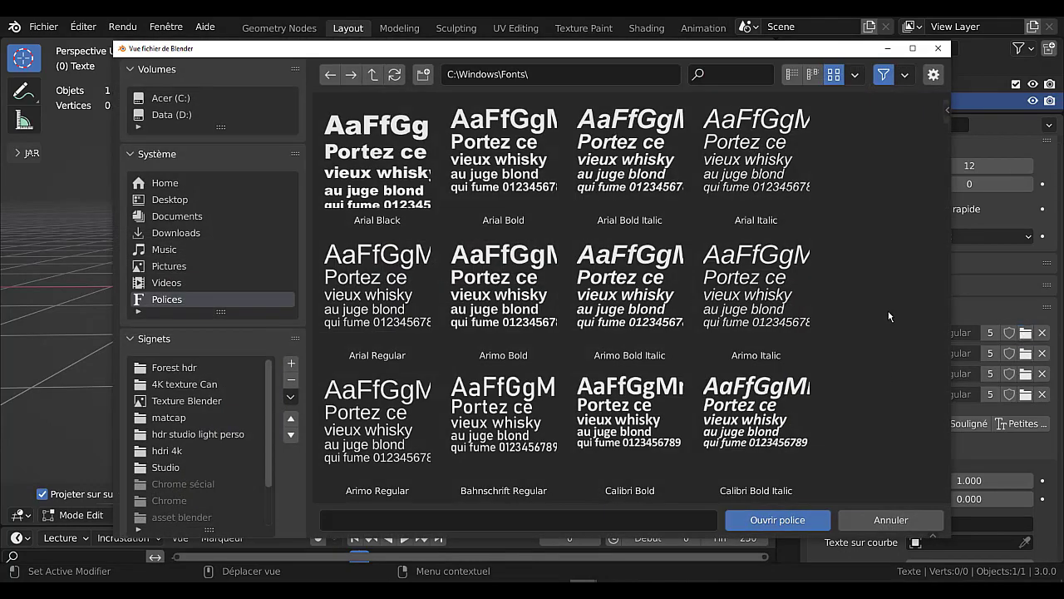
scroll(888, 313, down, 5)
scroll(215, 433, down, 3)
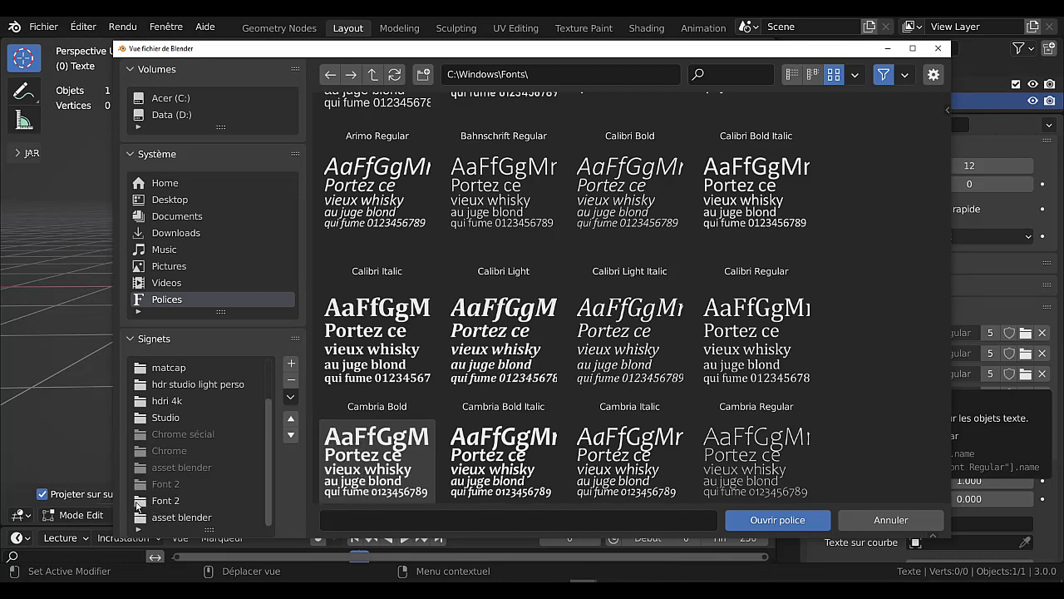
click(163, 500)
scroll(825, 412, down, 3)
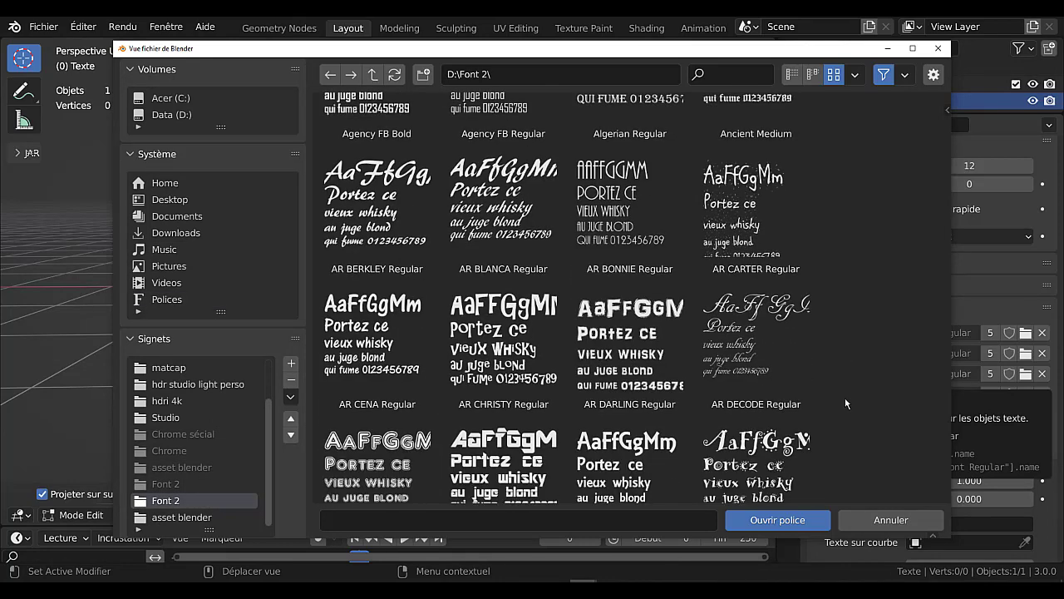
scroll(846, 399, down, 4)
drag(945, 122, 954, 283)
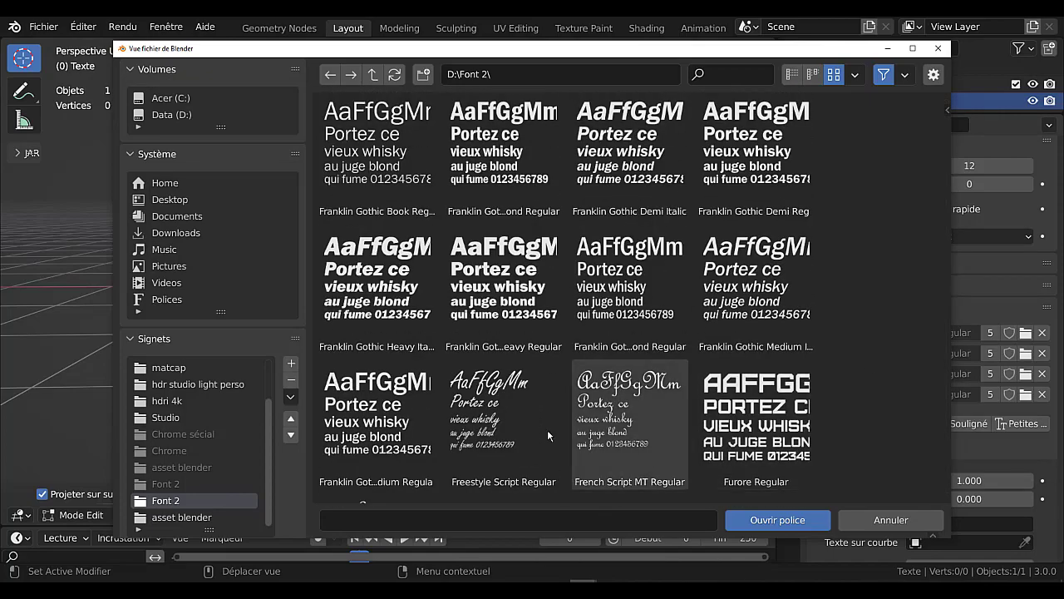
drag(948, 272, 946, 311)
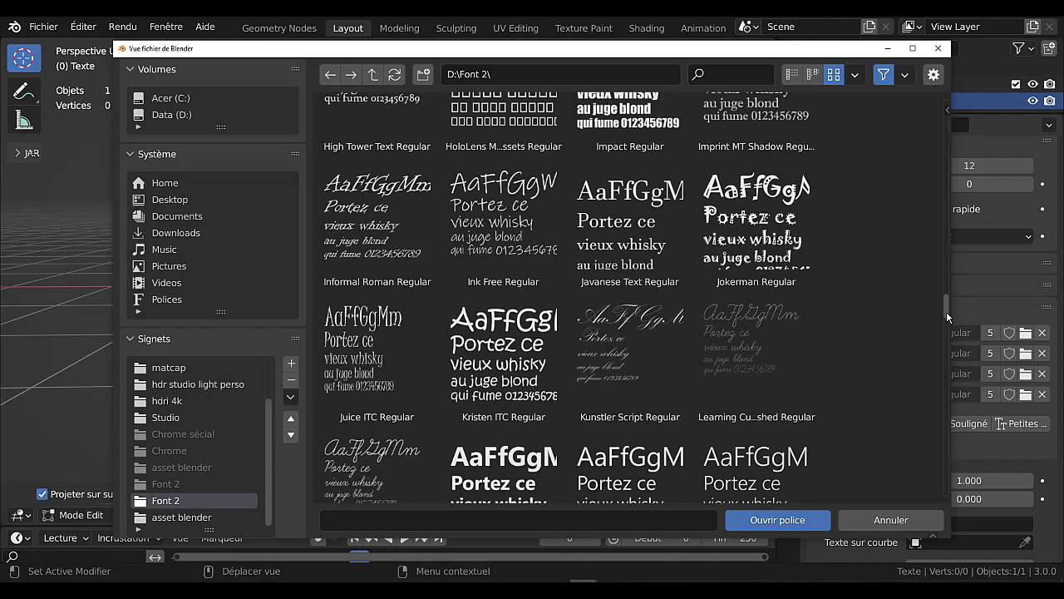
click(739, 350)
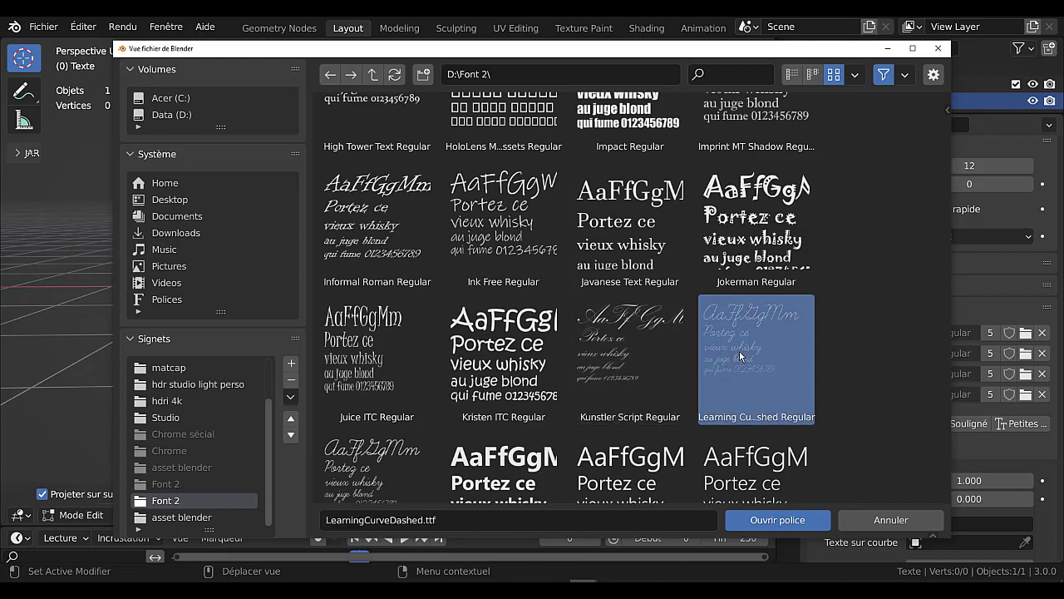
click(766, 517)
scroll(489, 385, up, 3)
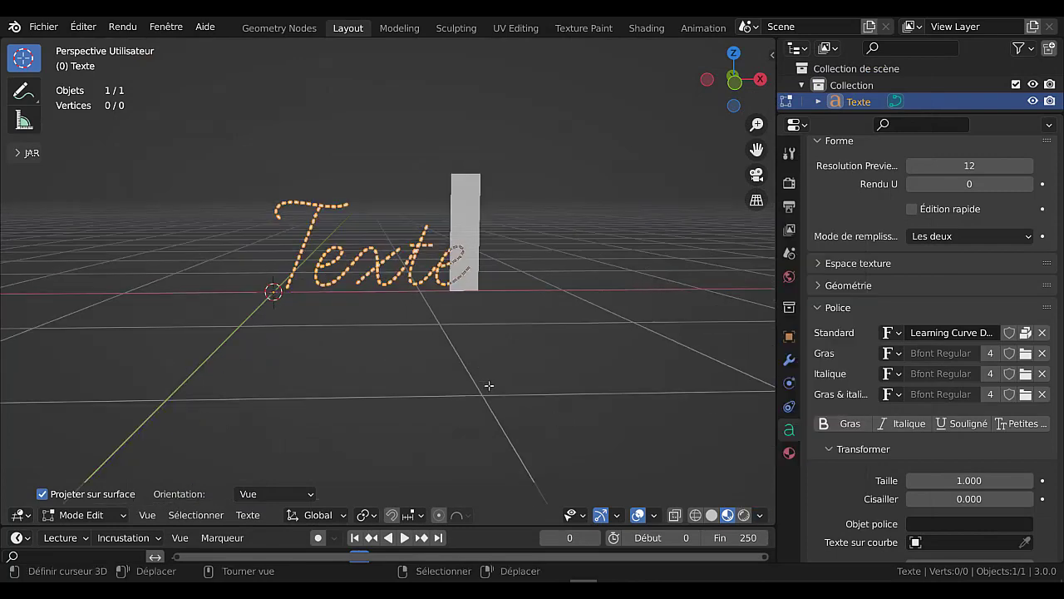
scroll(489, 384, up, 3)
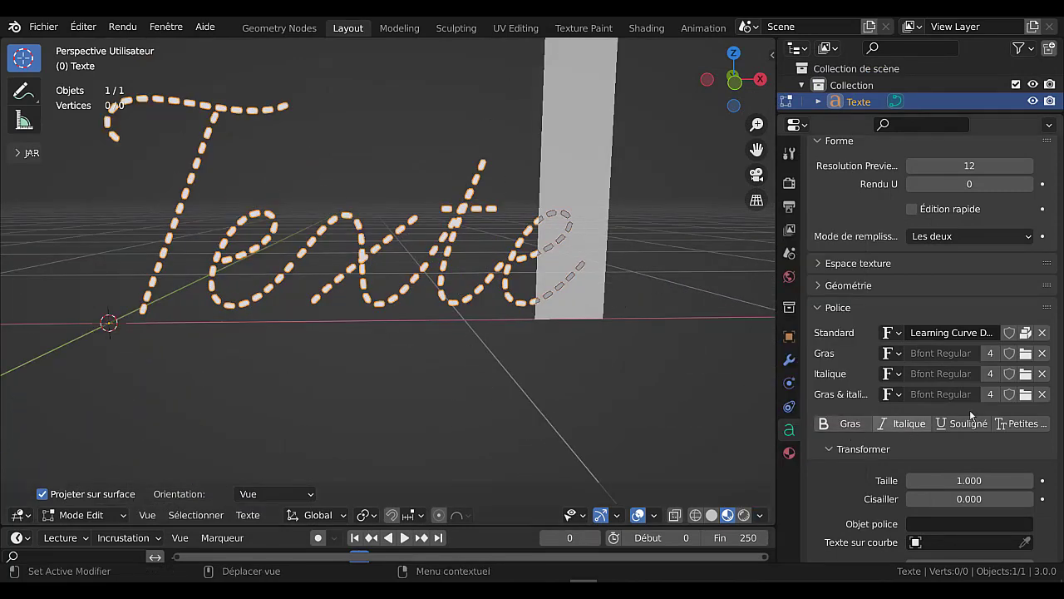
Try to unpack the loaded standard font using the file in the current directory
click(1025, 333)
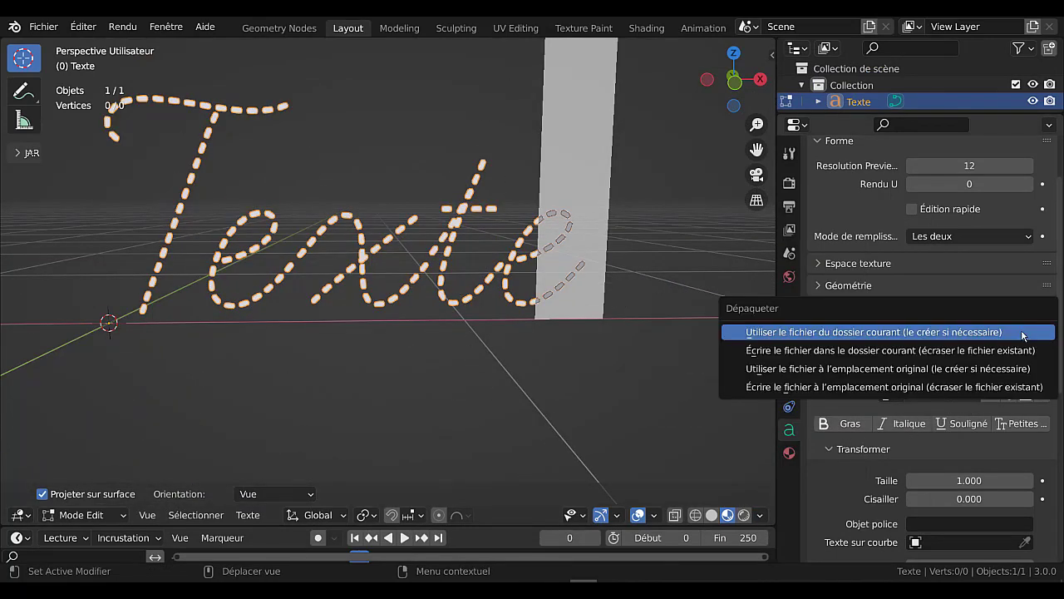
click(946, 333)
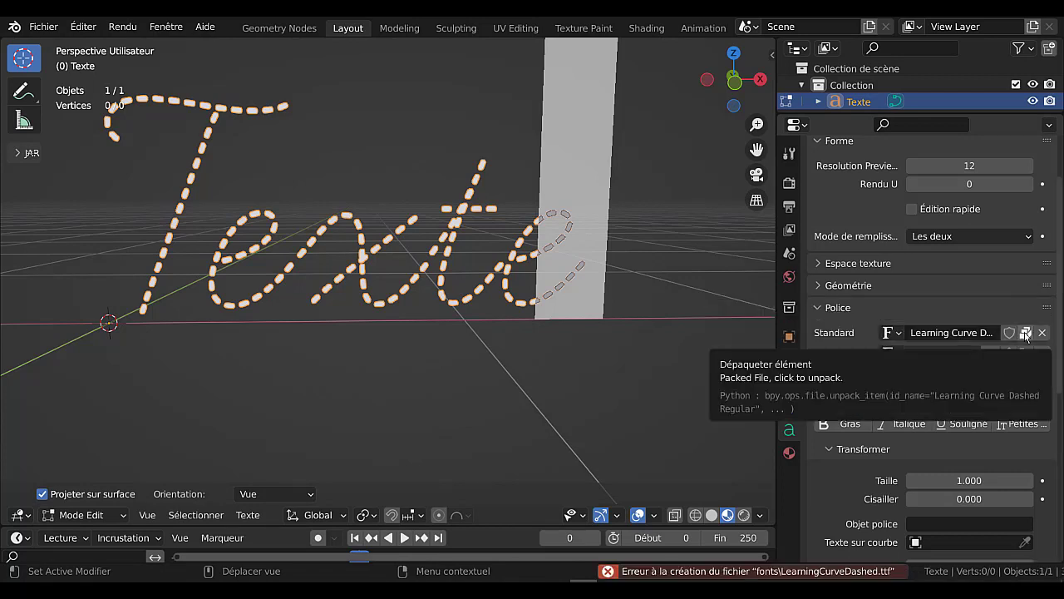
click(1026, 334)
click(949, 332)
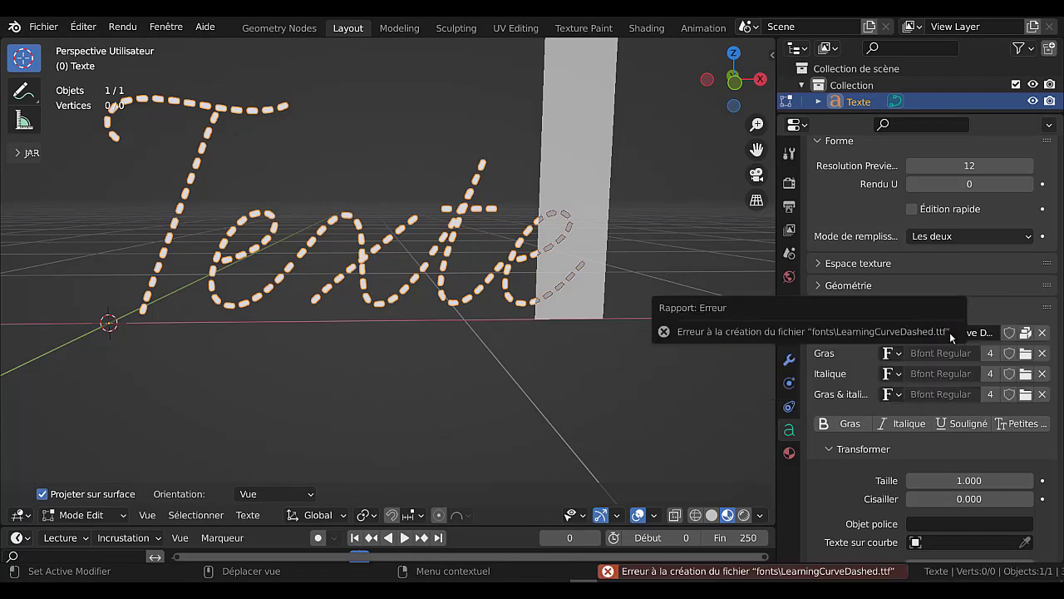
click(1025, 333)
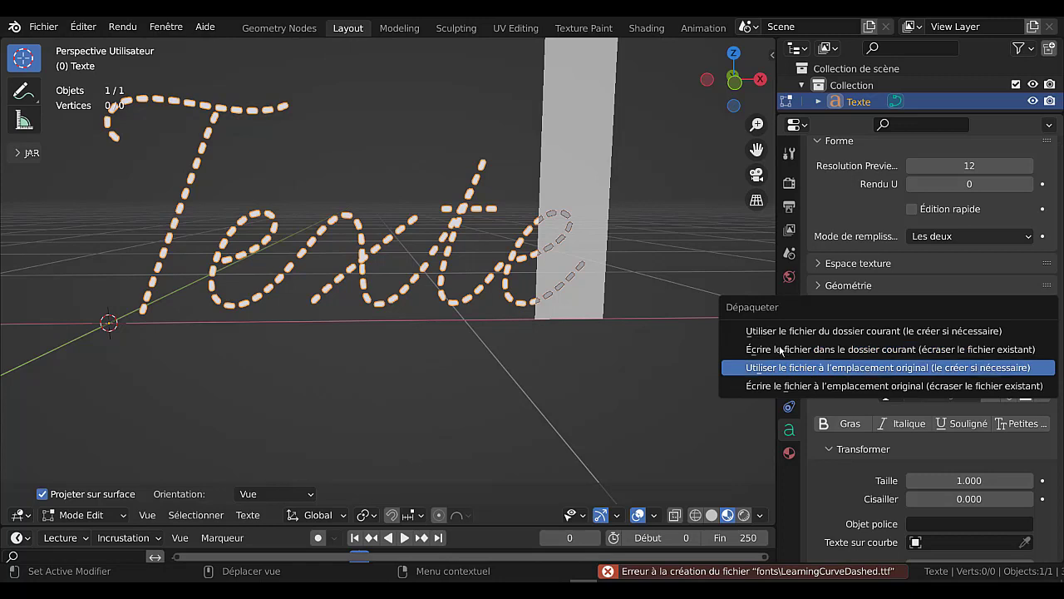
click(840, 331)
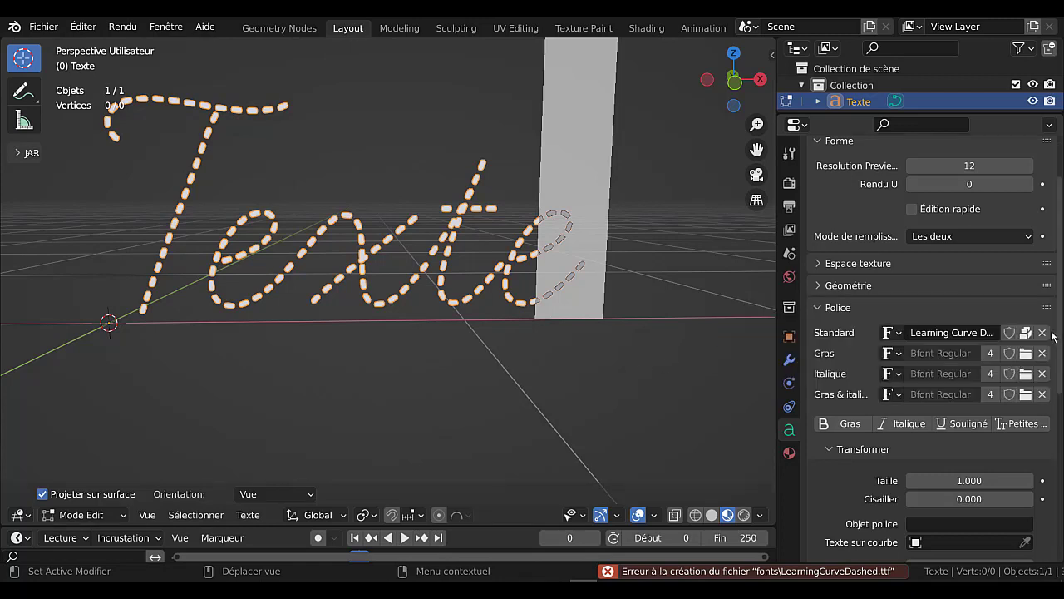
Remove Learning Curve Dashed as the standard font and browse the replacement fonts in C:\Windows\Fonts
click(891, 333)
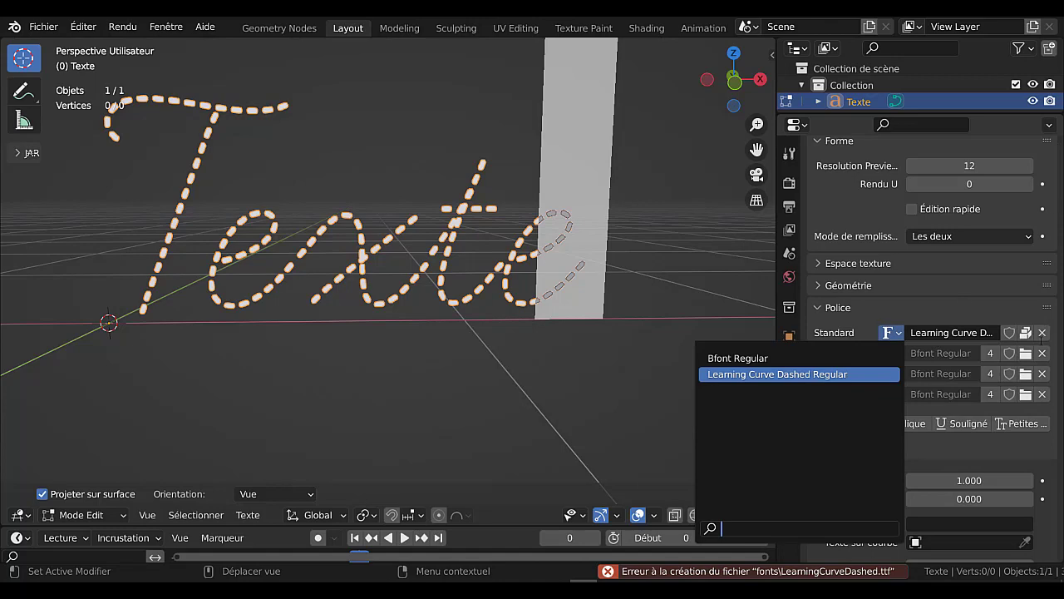
click(1042, 333)
click(1026, 332)
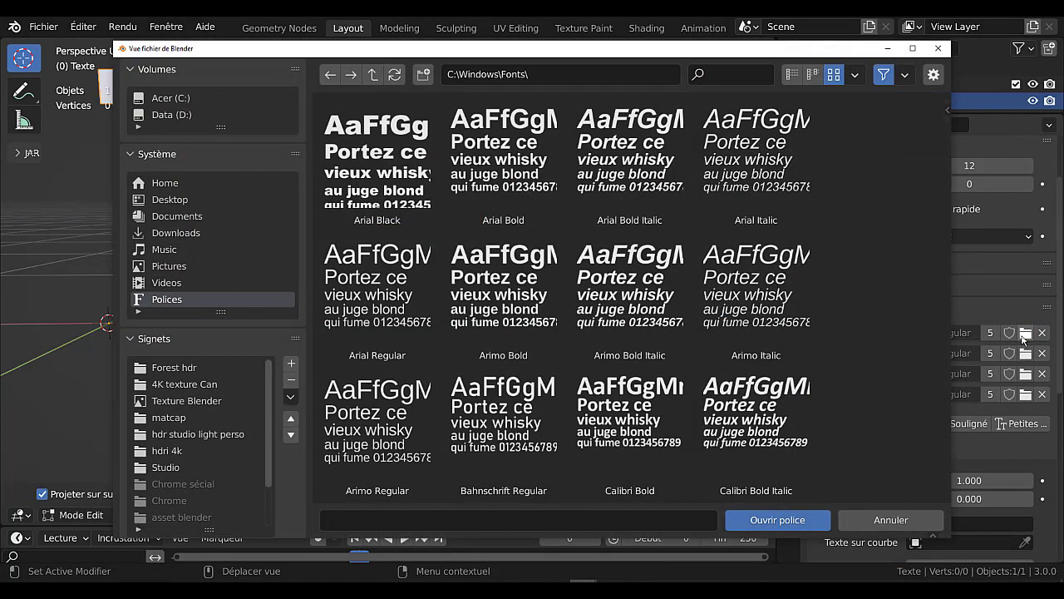
drag(944, 135, 933, 389)
scroll(931, 398, down, 8)
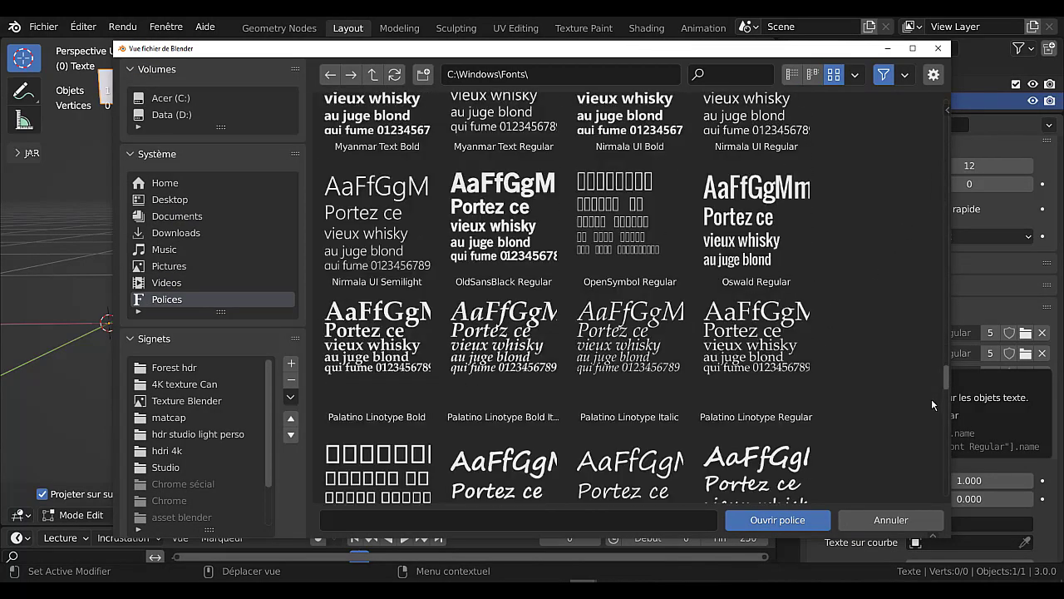
scroll(188, 503, down, 3)
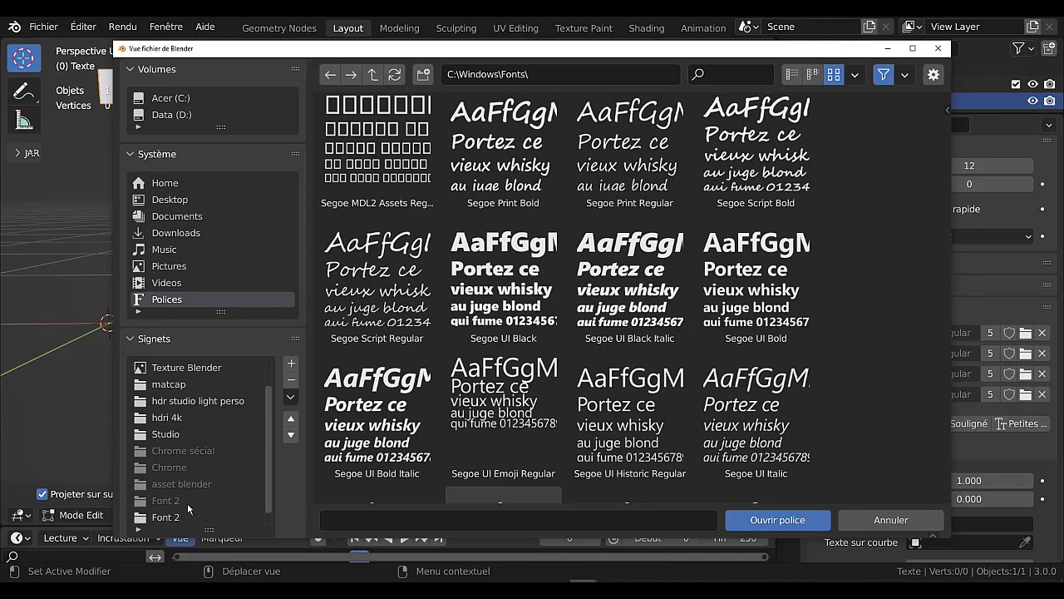
Load Kunstler Script Regular from the D:\Font 2 folder as the text's standard font
click(158, 501)
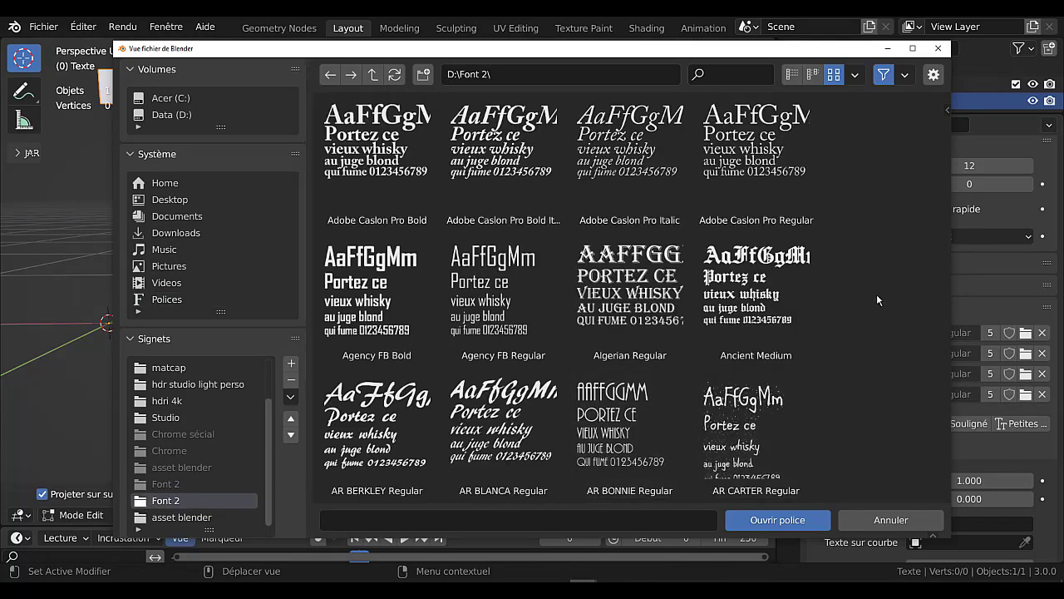
scroll(943, 116, down, 15)
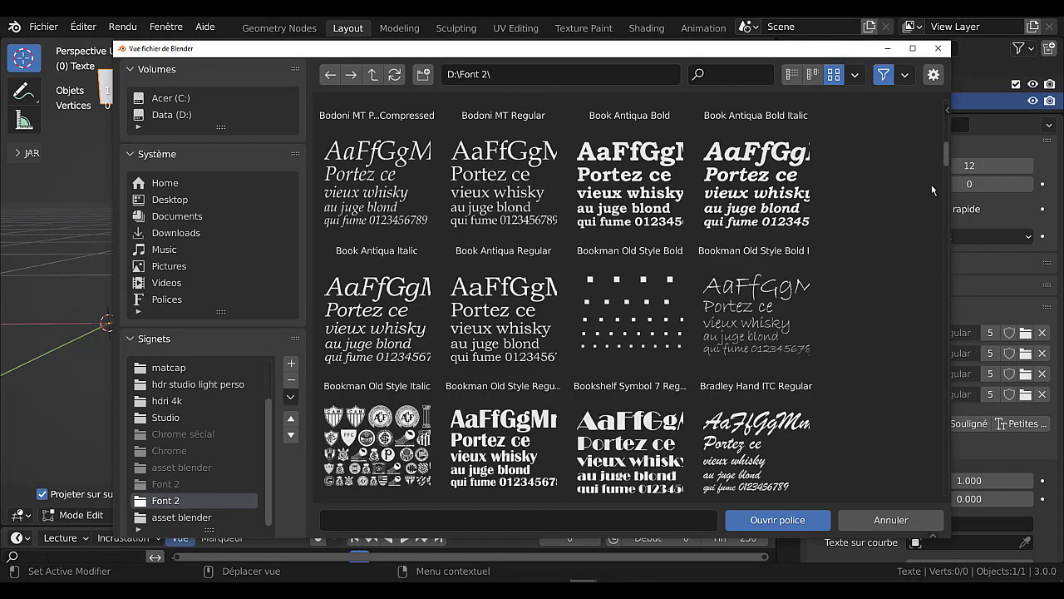
scroll(924, 280, down, 10)
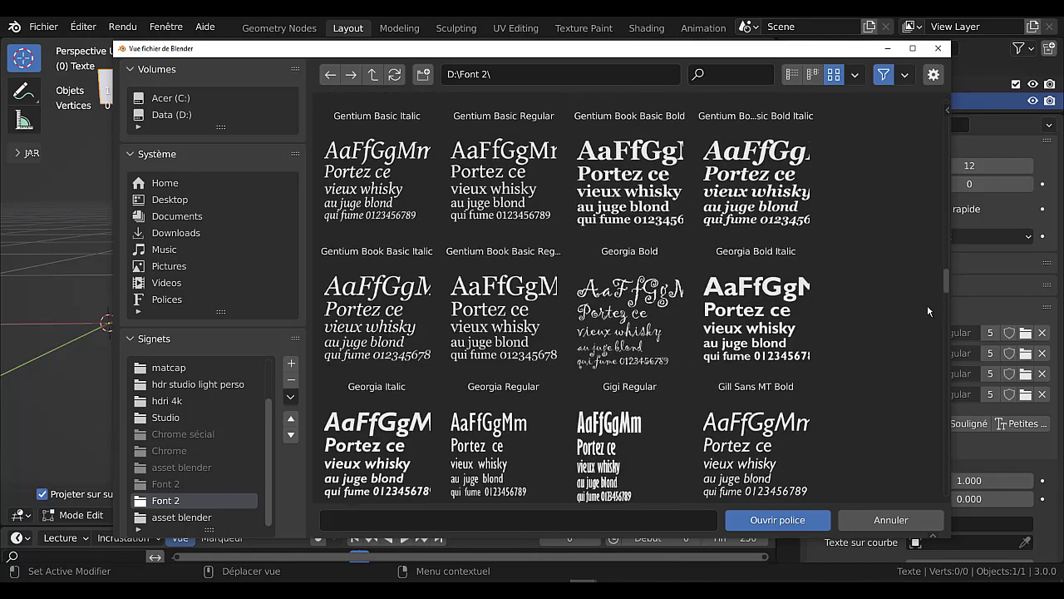
scroll(927, 312, down, 5)
scroll(927, 322, down, 8)
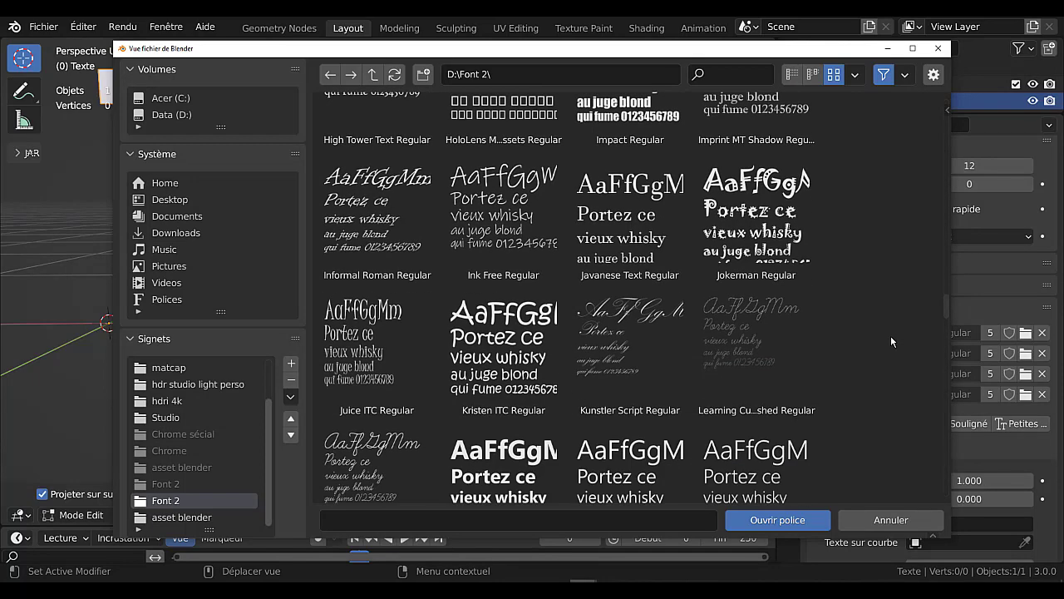
scroll(890, 342, down, 1)
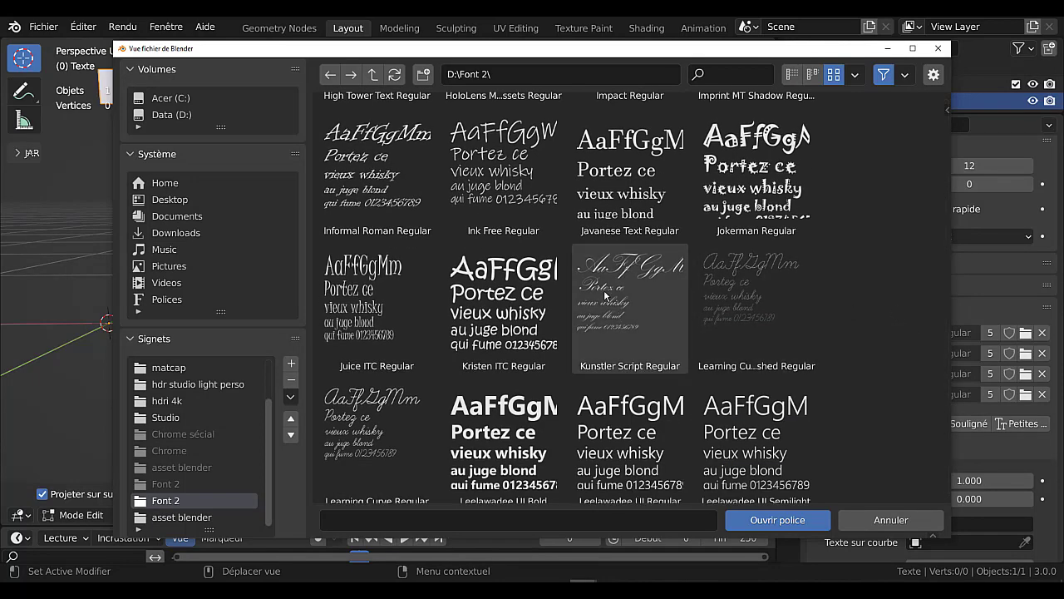
click(677, 287)
click(768, 518)
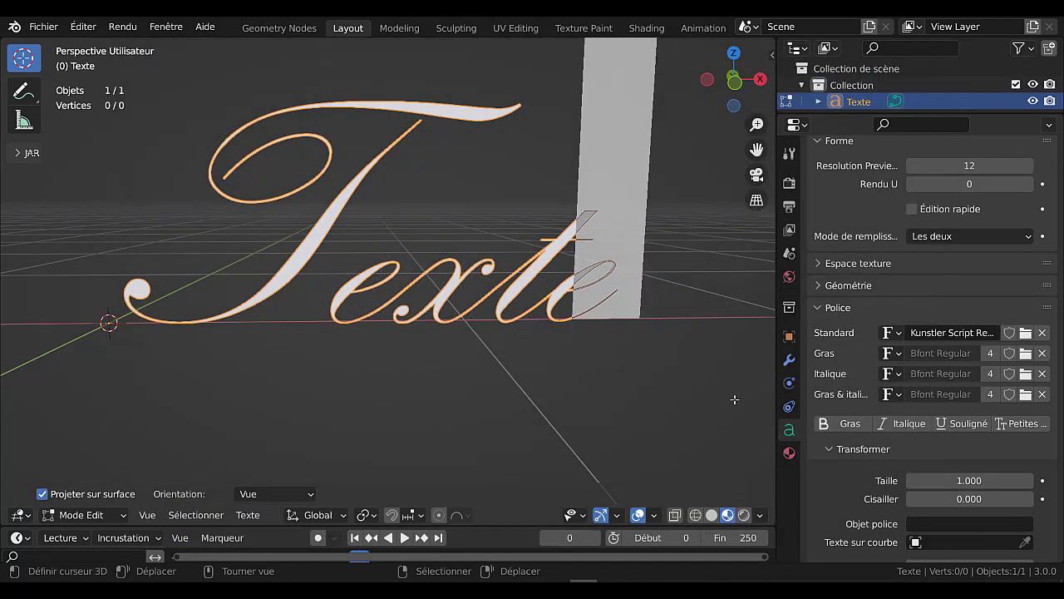
Return to Object Mode, narrow the properties editor and add a NURBS path curve at the 3D cursor
key(Tab)
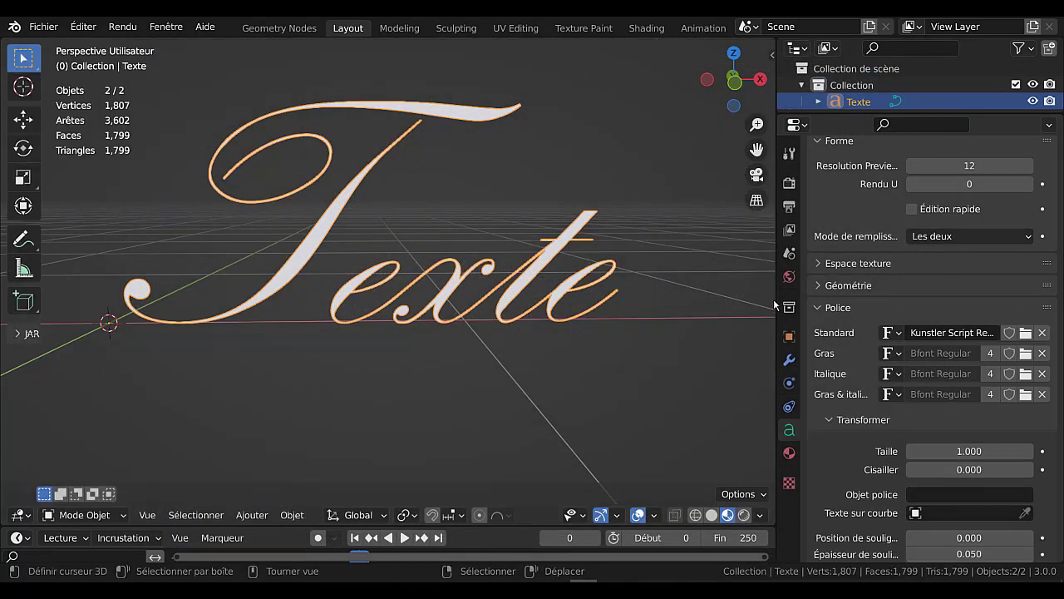
drag(775, 298, 836, 300)
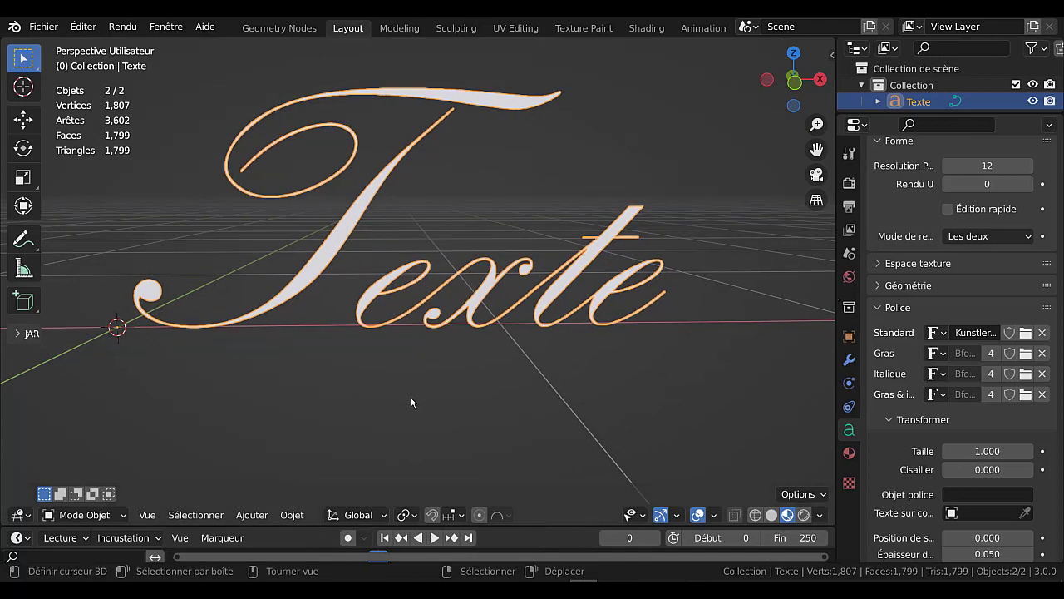
click(244, 519)
mouse_move(258, 482)
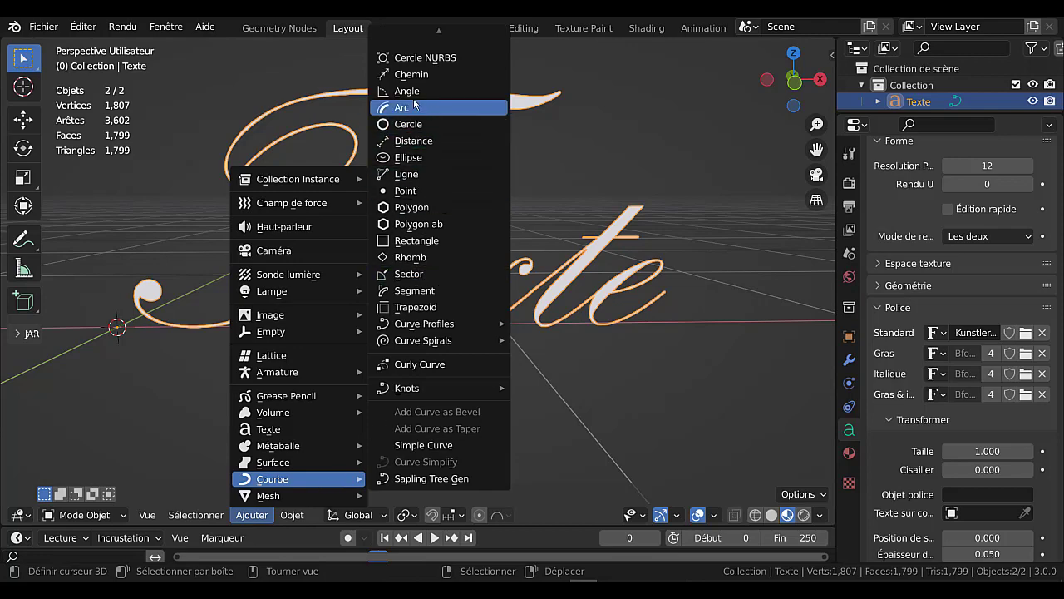
click(410, 75)
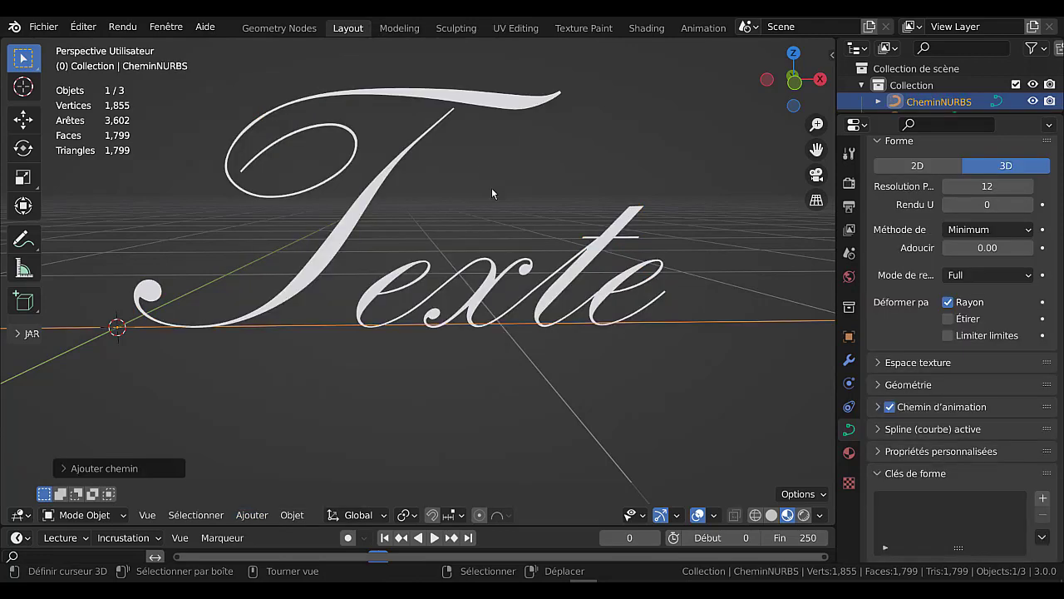
scroll(534, 394, down, 2)
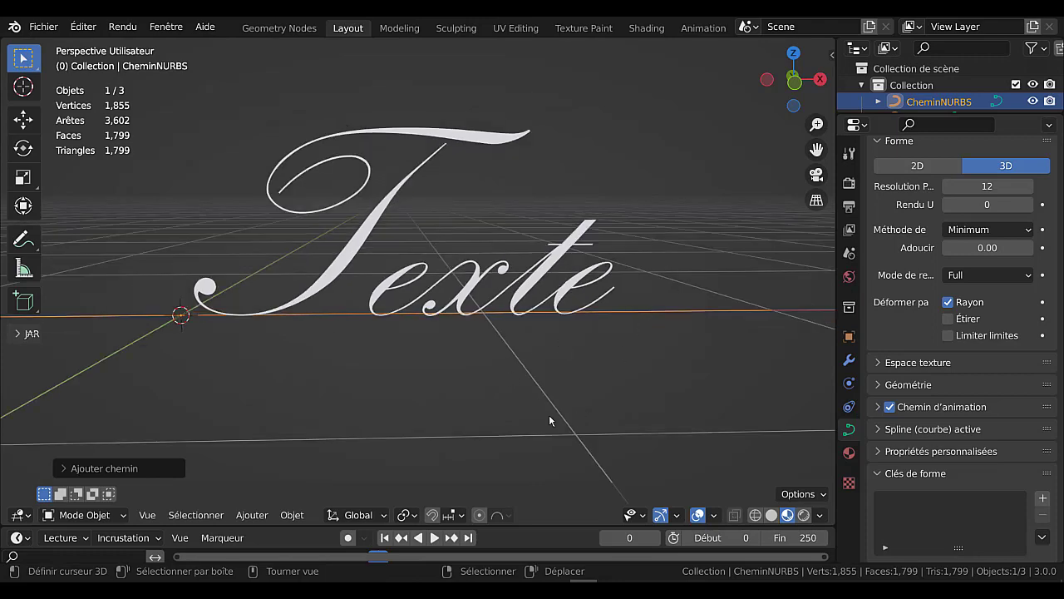
Enter Edit Mode on the NURBS path, select its first and second control points in turn and try moving the second one
key(Tab)
scroll(526, 418, down, 4)
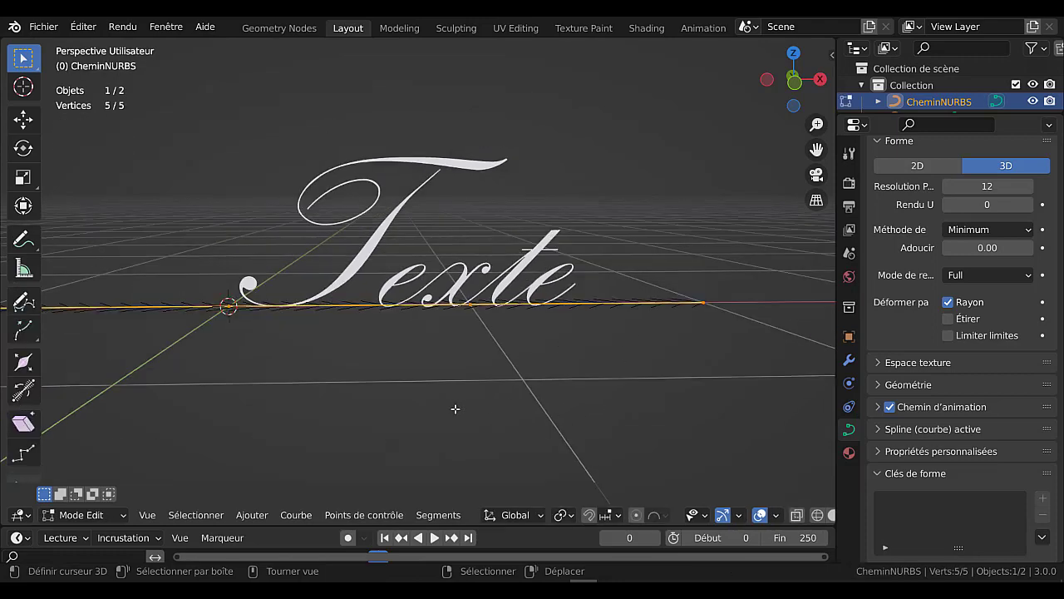
shift+middle_drag(569, 395, 761, 400)
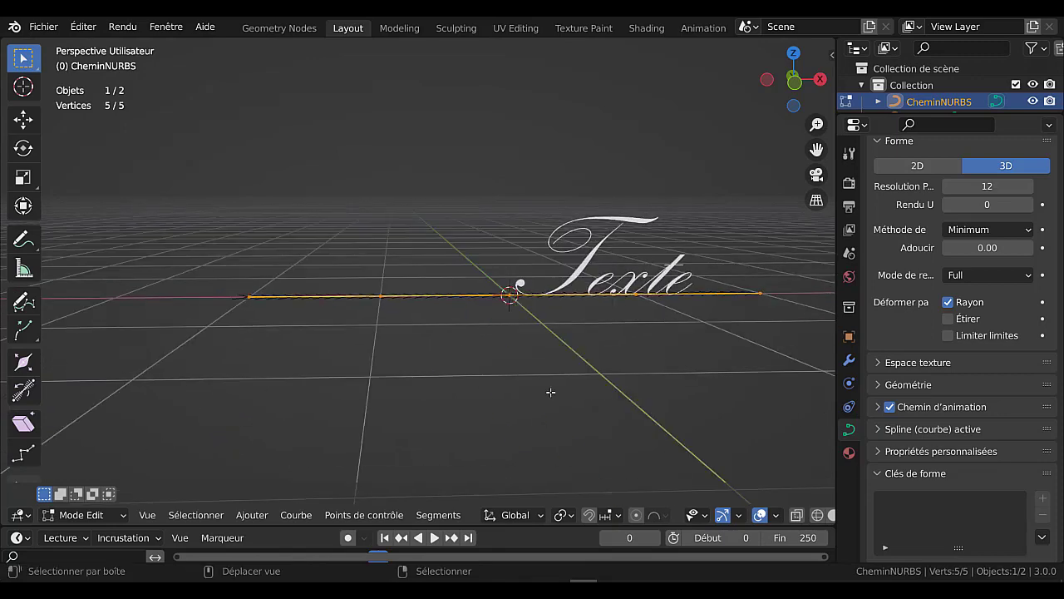
right_drag(252, 302, 242, 401)
right_click(273, 309)
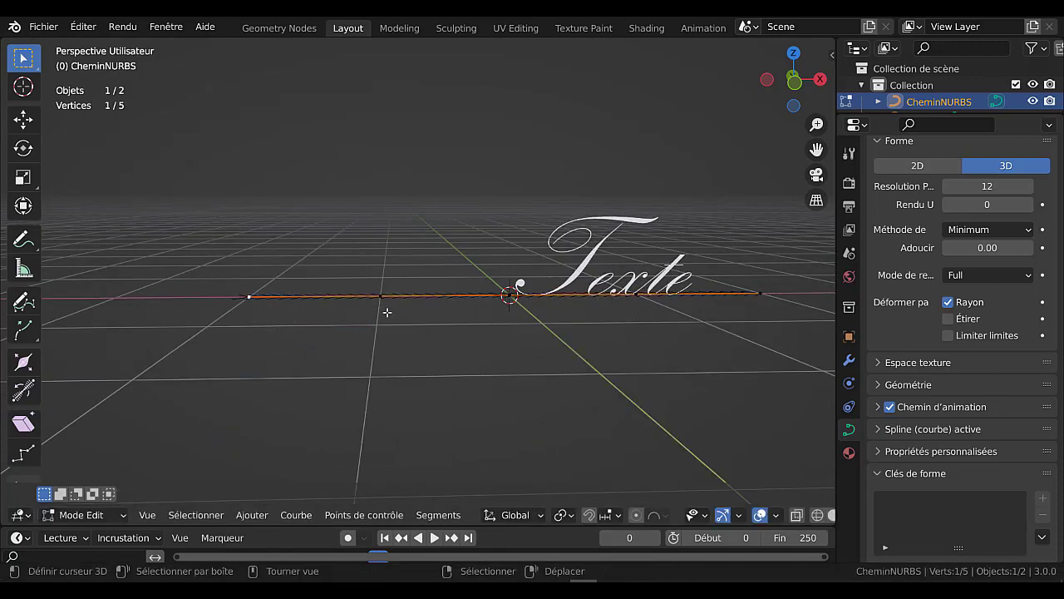
right_drag(384, 297, 397, 359)
right_click(388, 318)
scroll(387, 332, up, 2)
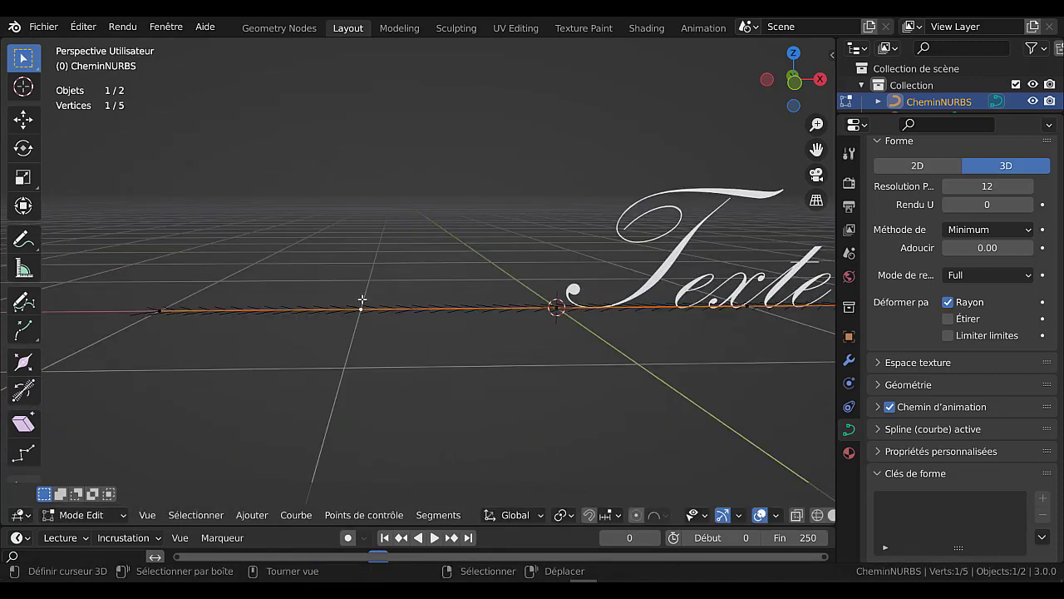
key(g)
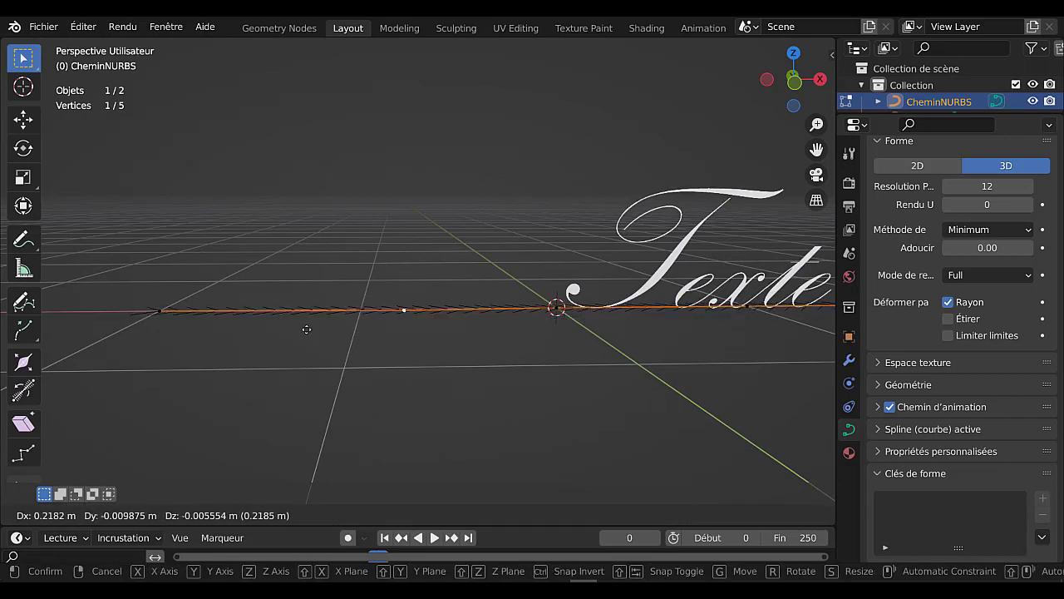
right_click(356, 308)
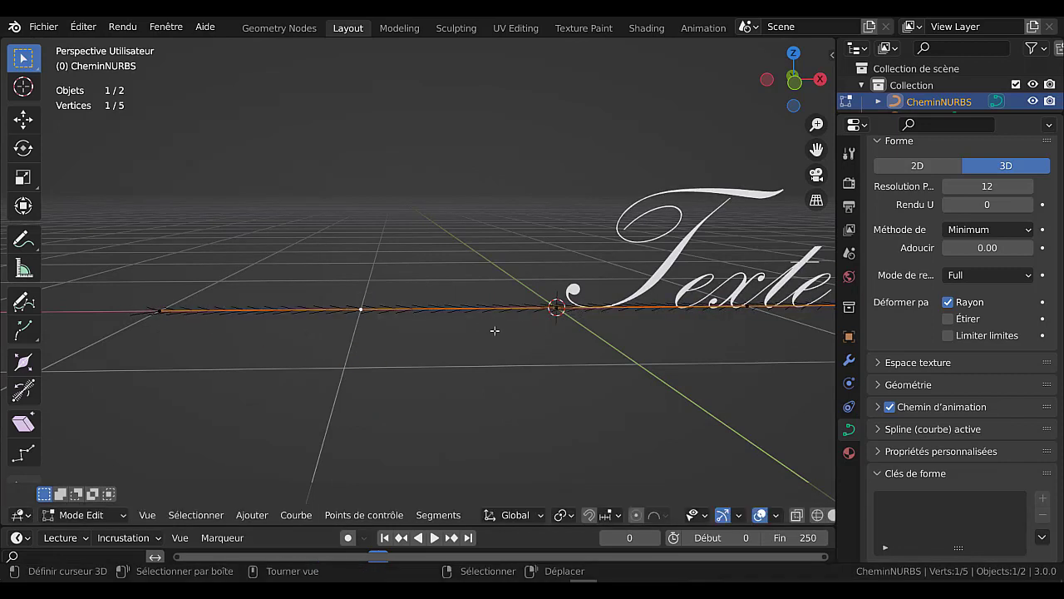
Move the path's middle, second and first control points onto the stem of the T, ordered from its upper part down to its base
middle_drag(502, 330, 451, 316)
key(g)
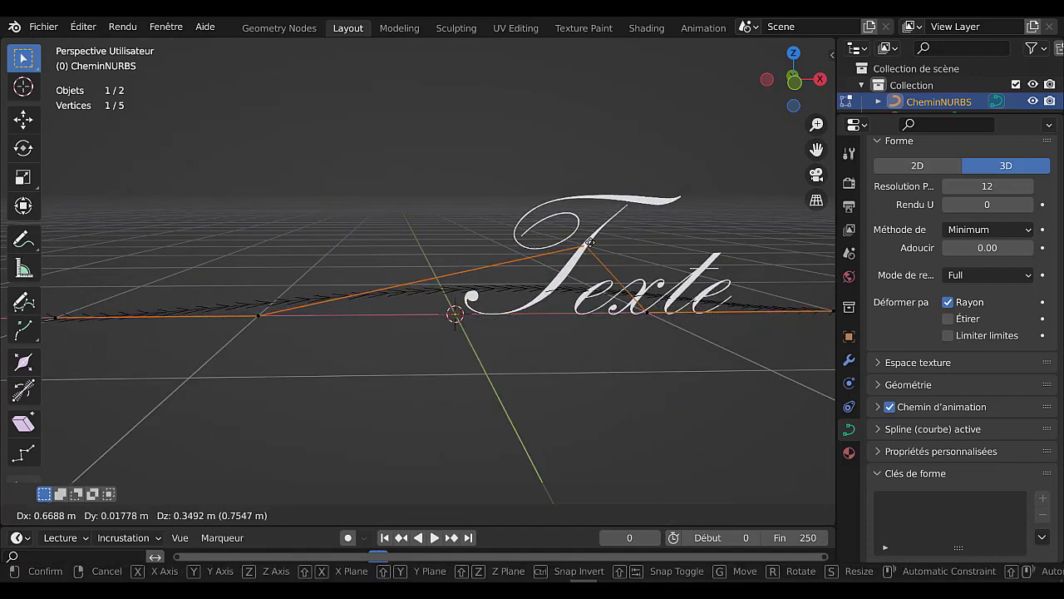
click(588, 244)
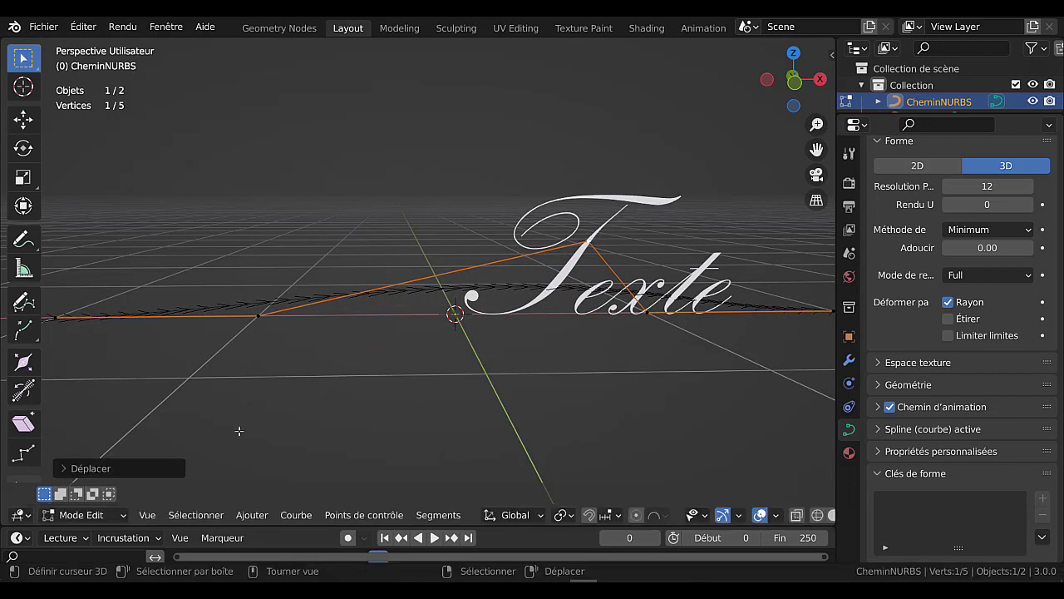
click(264, 315)
key(g)
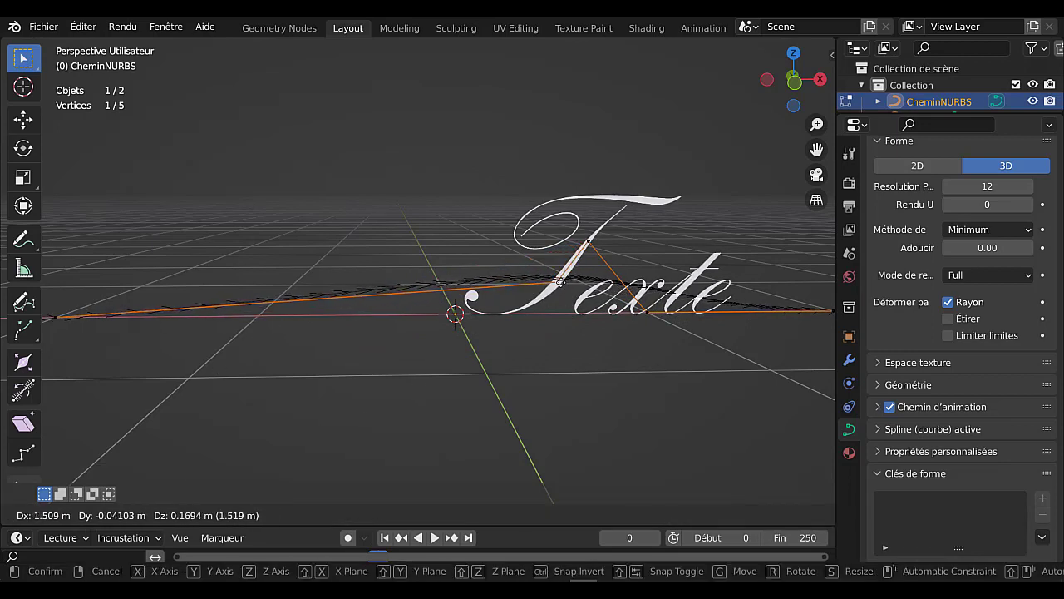
click(562, 281)
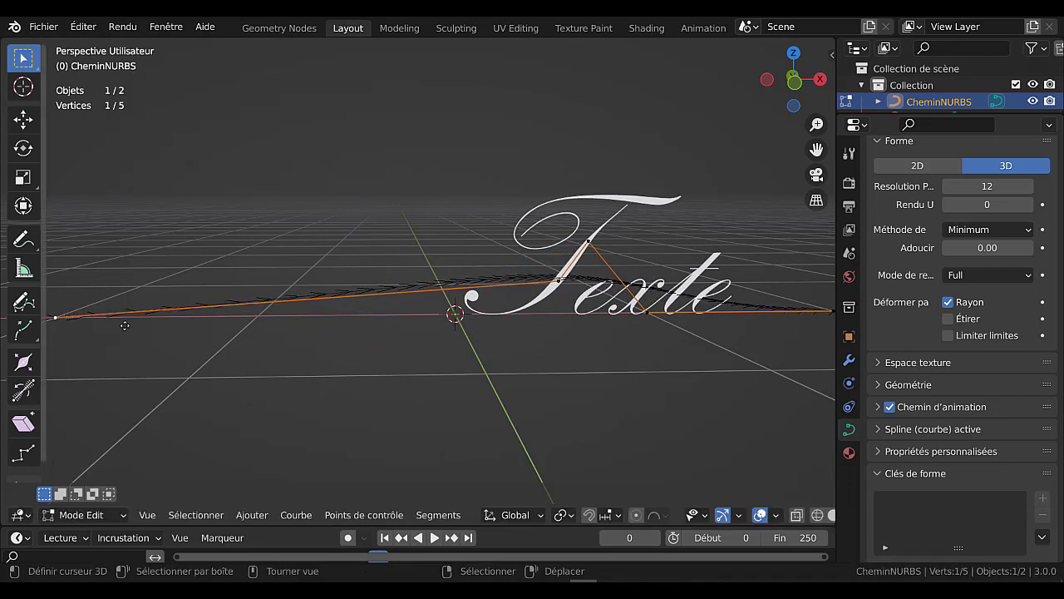
key(g)
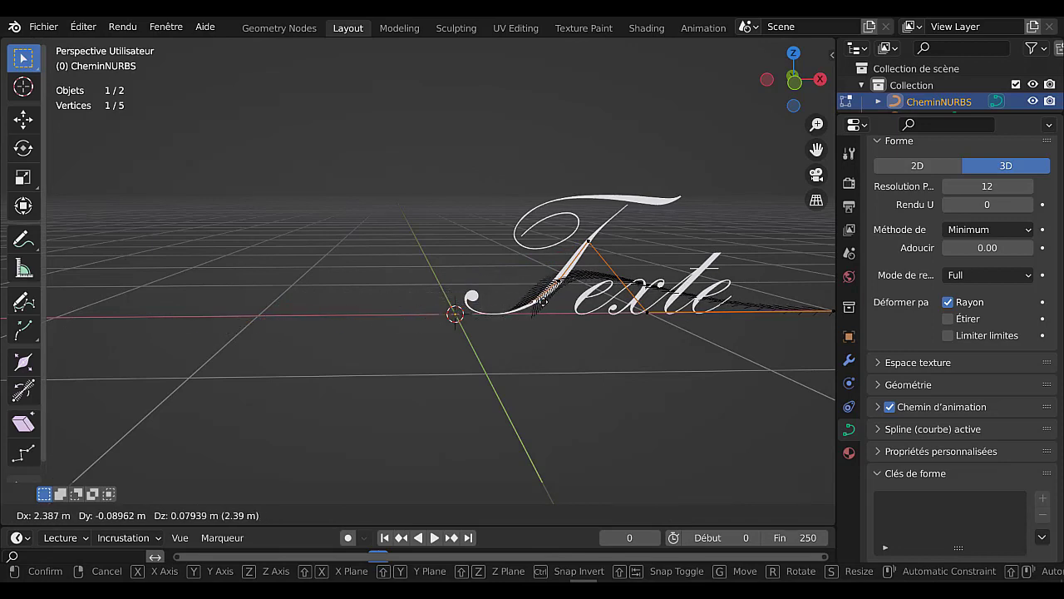
click(575, 324)
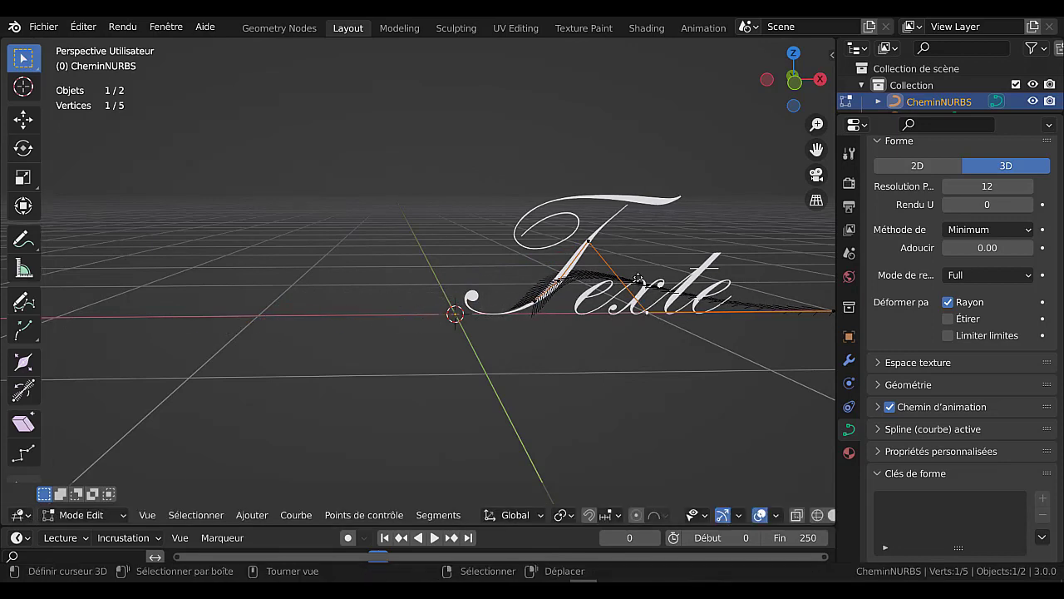
Move the path's fourth control point to the upper stem of the T and the last one to the stem's top end
key(g)
click(617, 211)
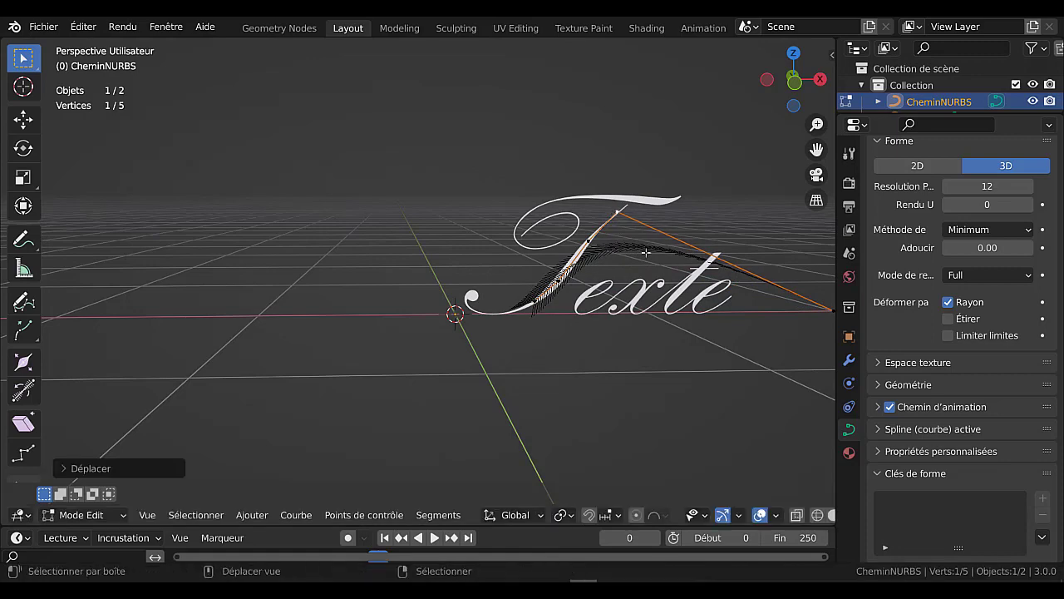
shift+middle_drag(771, 277, 591, 310)
click(655, 341)
key(g)
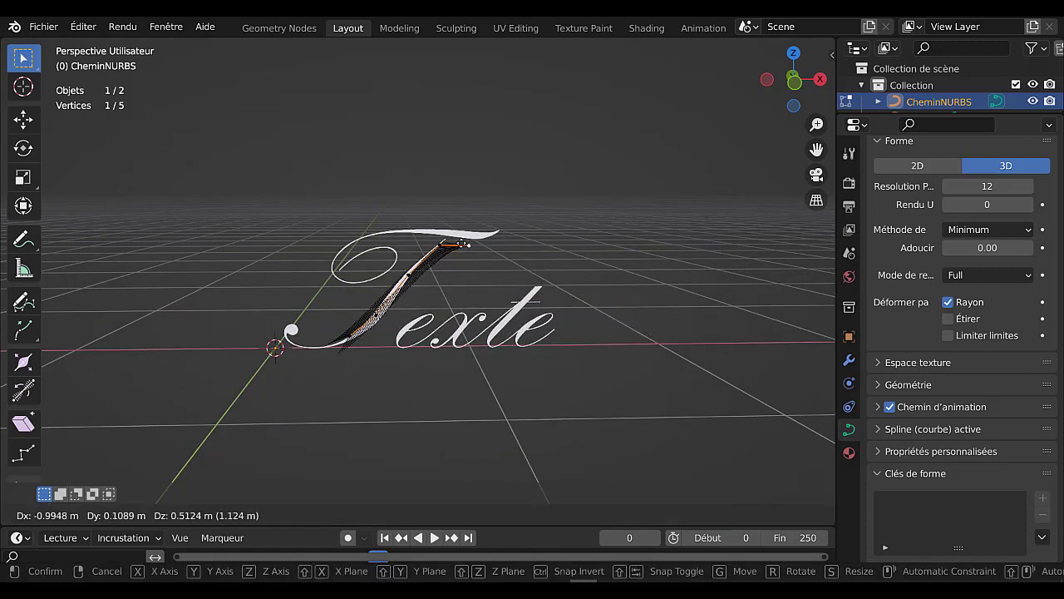
click(441, 241)
Fine-tune the path's fourth and last control points so the curve follows the upper stem of the T
click(441, 241)
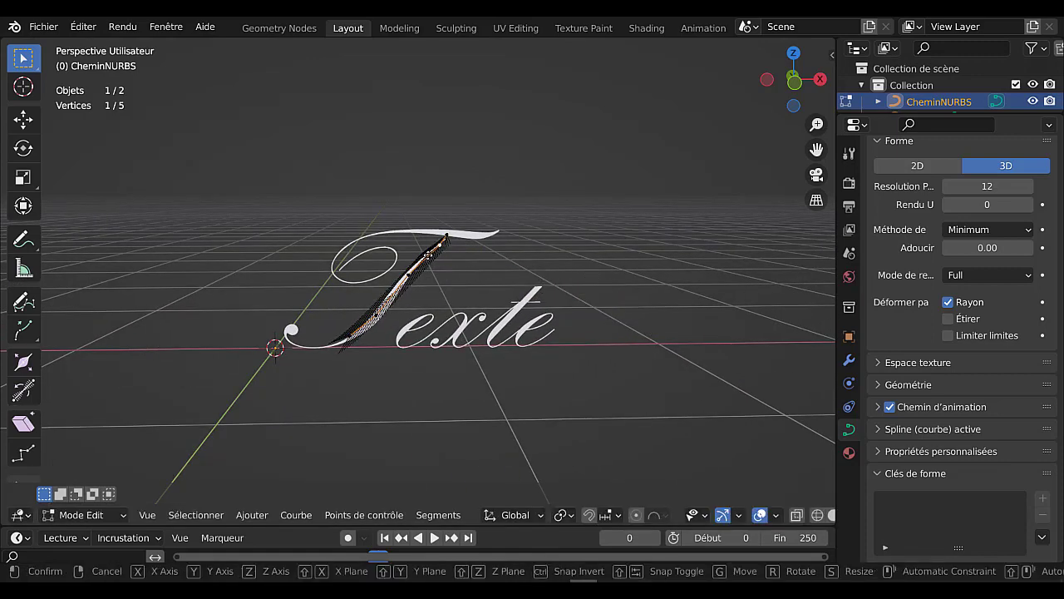
key(g)
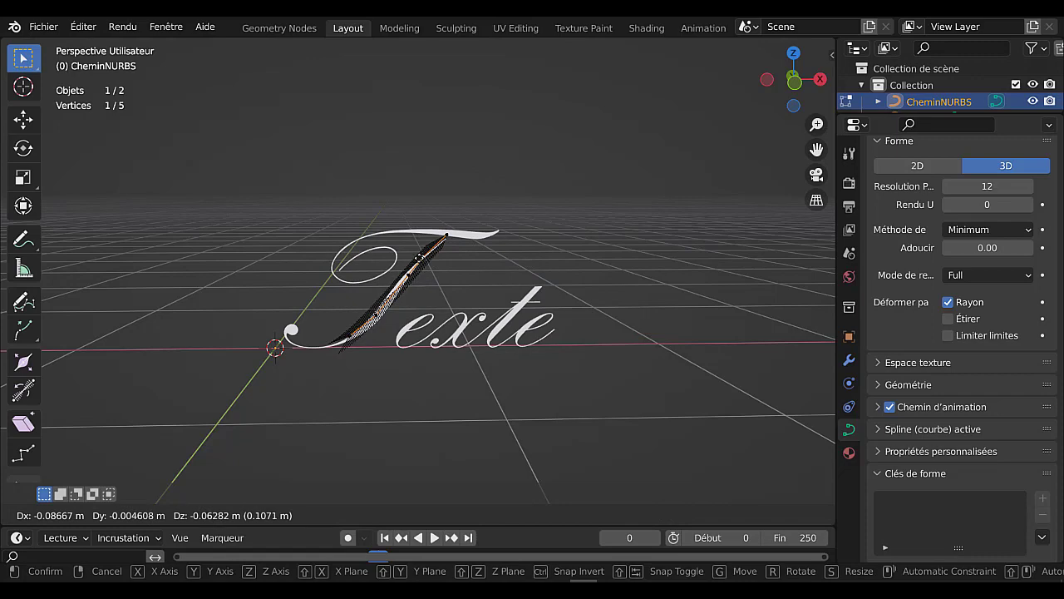
click(420, 260)
scroll(402, 325, up, 2)
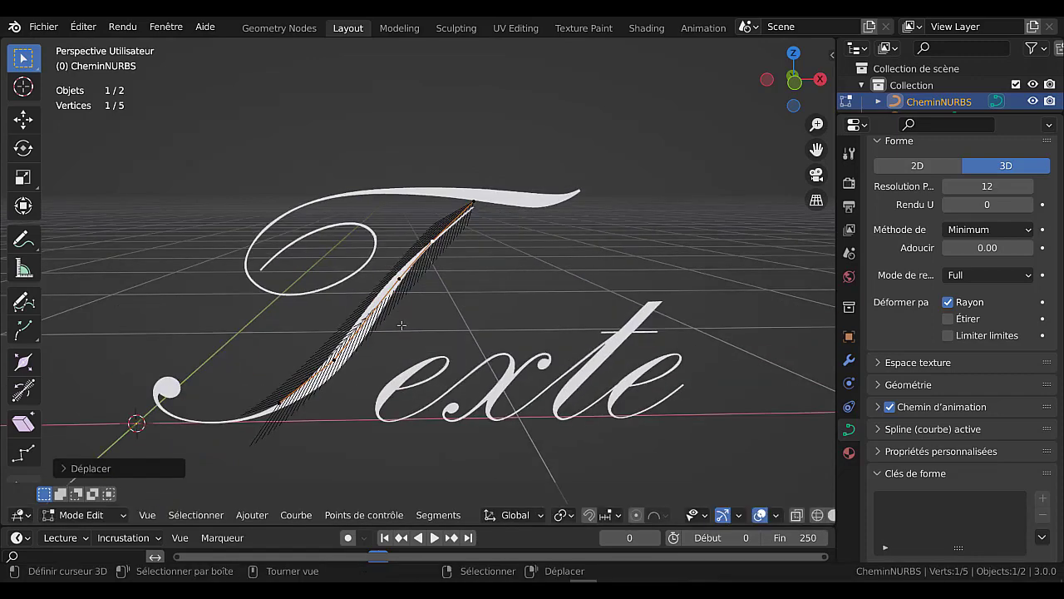
shift+middle_drag(401, 325, 507, 269)
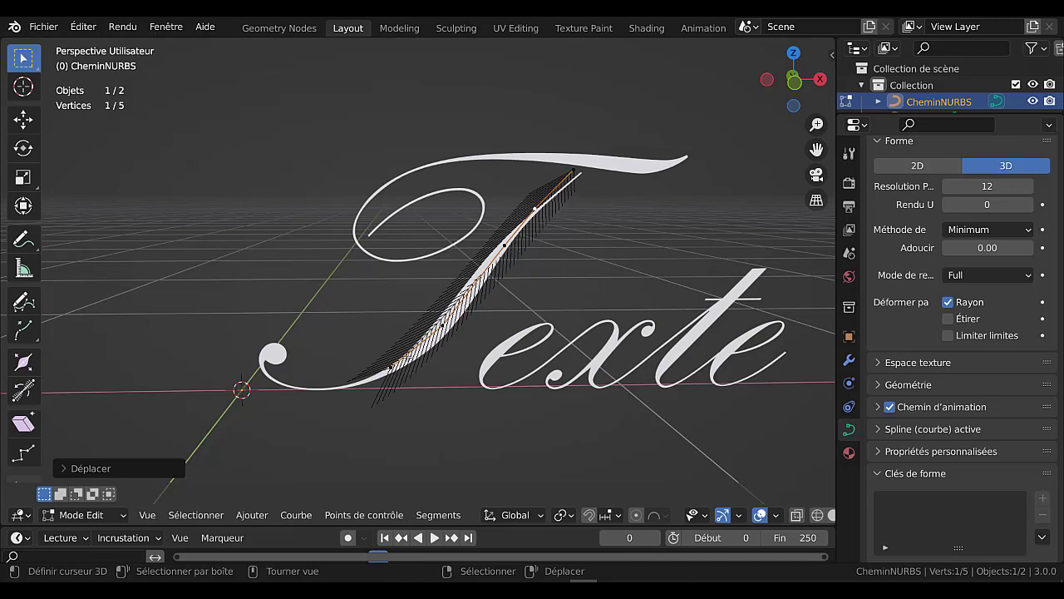
right_click(574, 172)
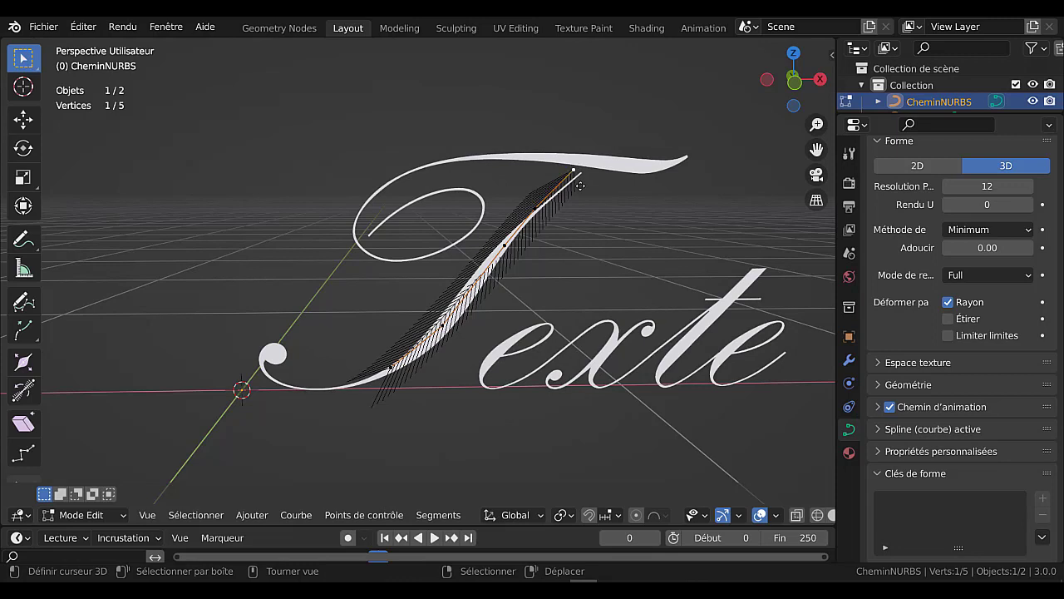
key(g)
click(579, 174)
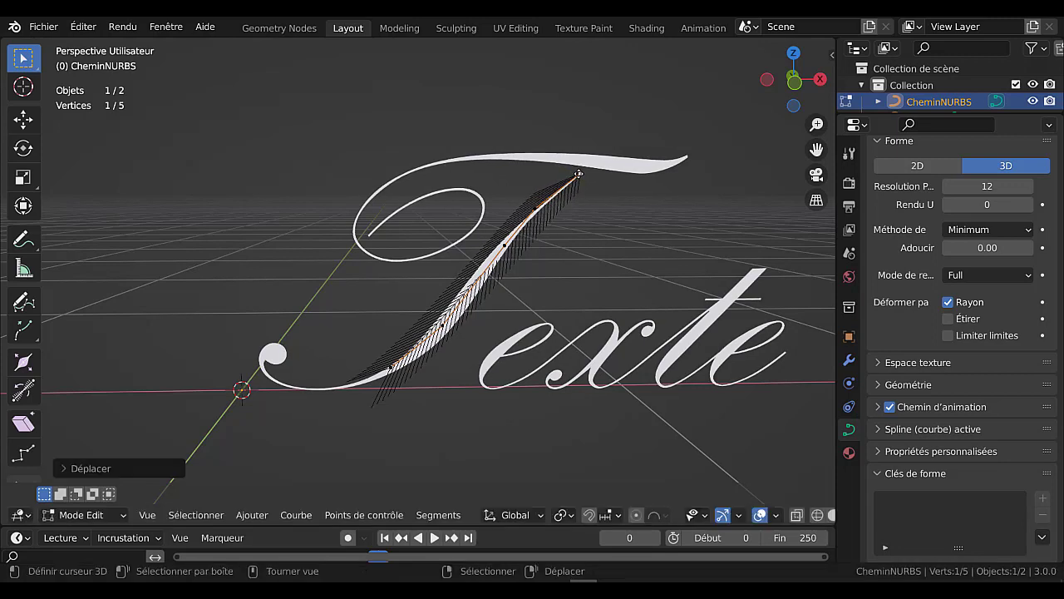
Reposition the path's fourth control point on the upper stem of the T and its first control point at the stem's base
key(g)
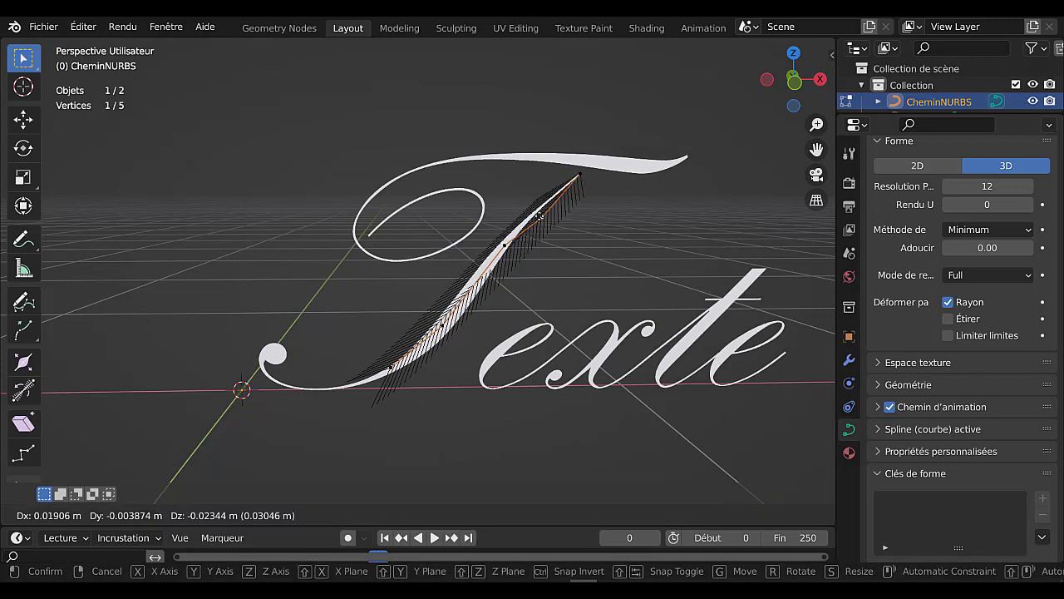
click(537, 210)
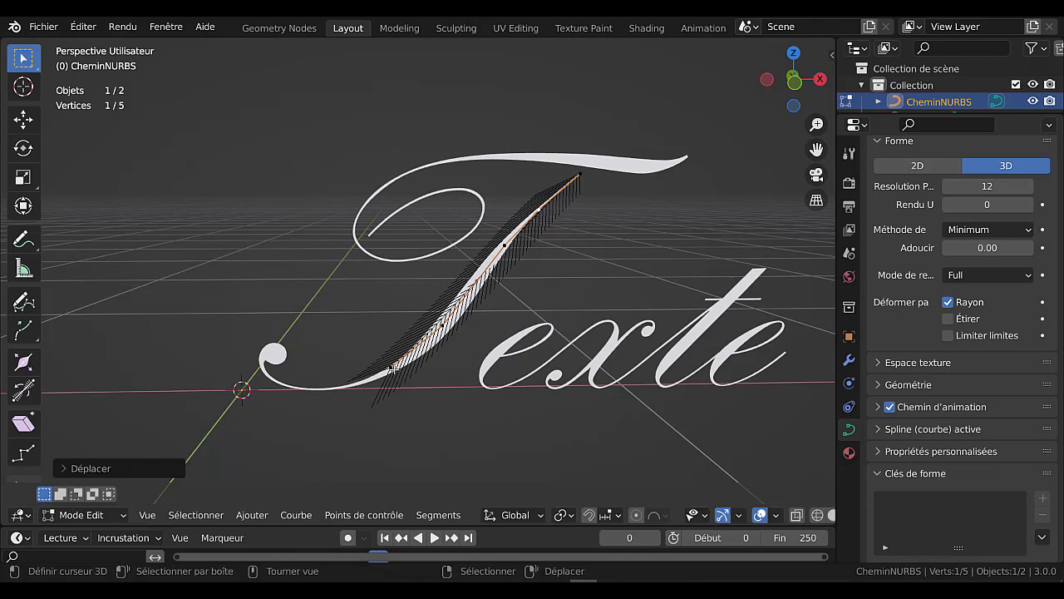
key(g)
click(398, 387)
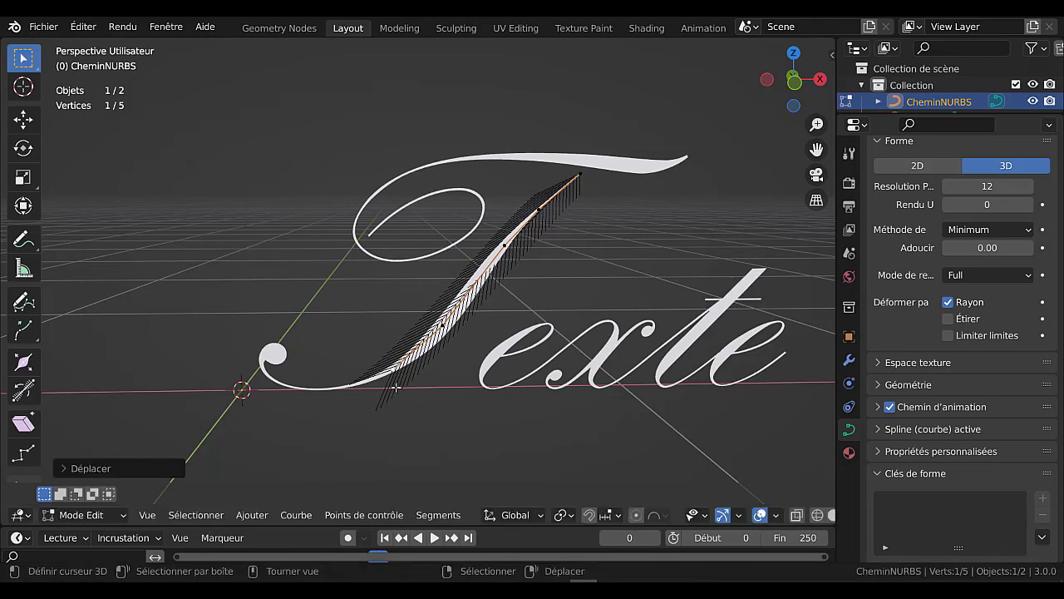
Extrude three control points from the path's lower end along the bottom curve of the T toward its hook
scroll(449, 399, up, 3)
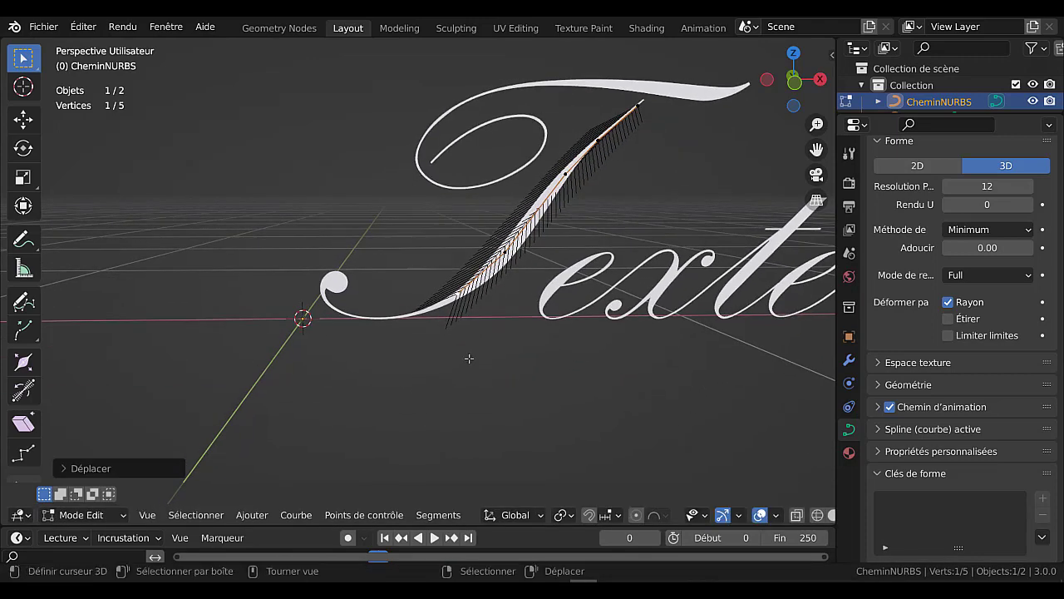
scroll(499, 349, up, 2)
key(e)
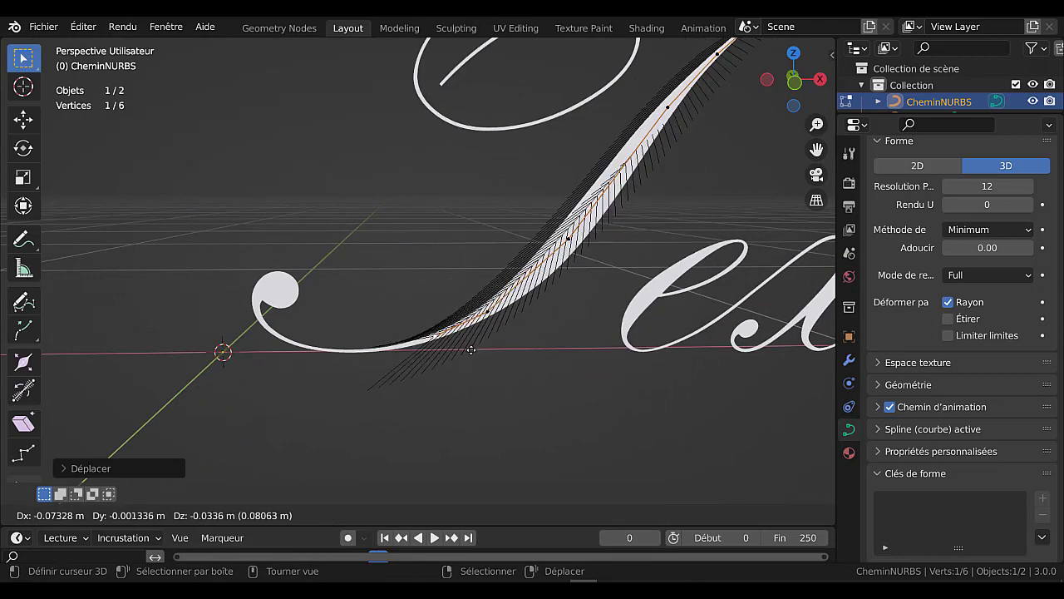
click(468, 350)
key(e)
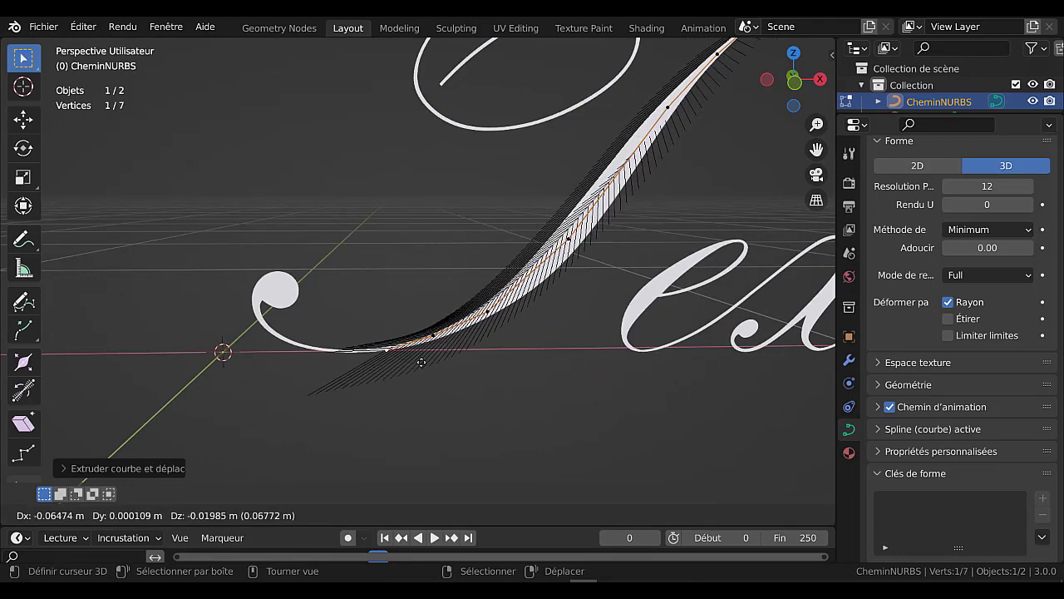
click(391, 359)
key(e)
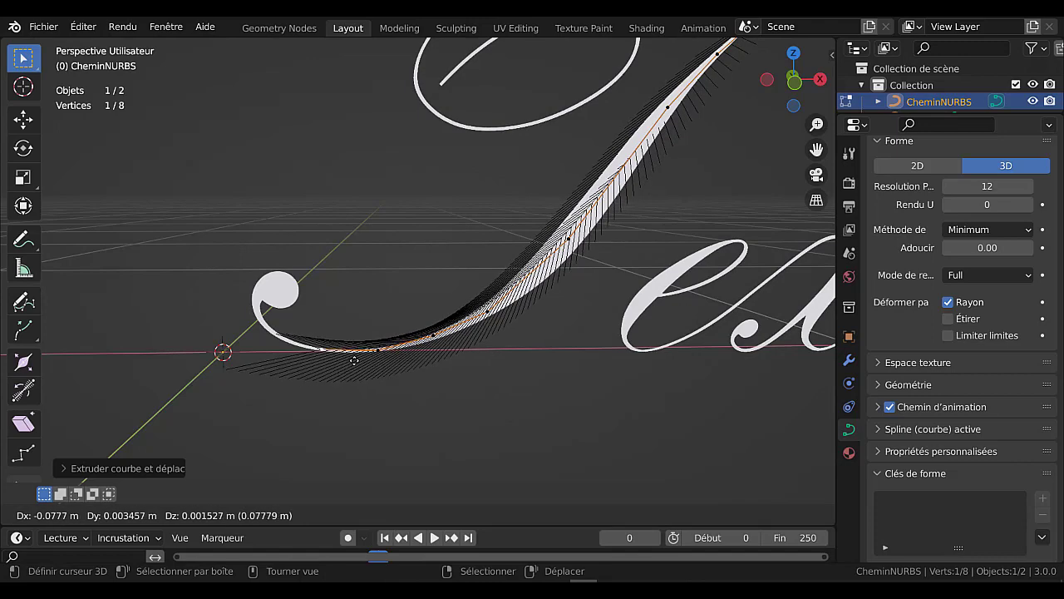
click(352, 357)
Extrude three more control points around the T's lower hook up to the round ball terminal
key(e)
click(274, 337)
key(e)
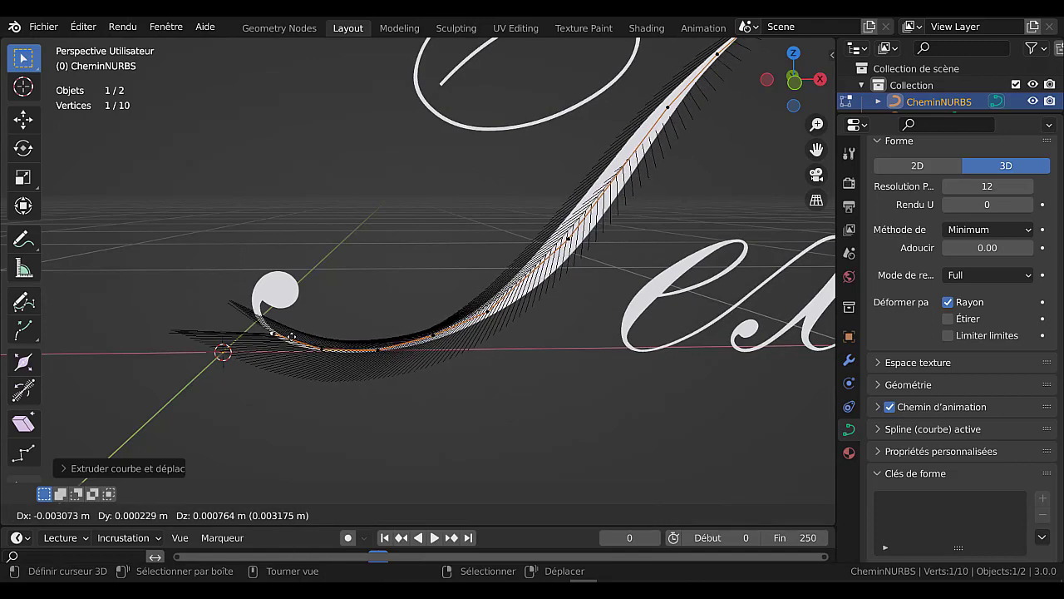
click(289, 321)
key(e)
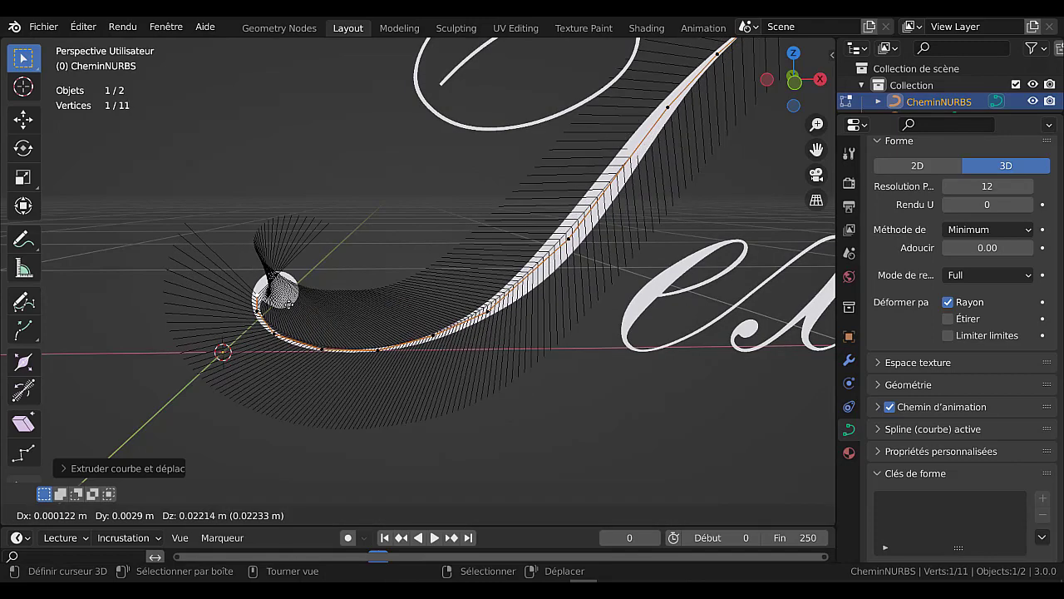
click(281, 291)
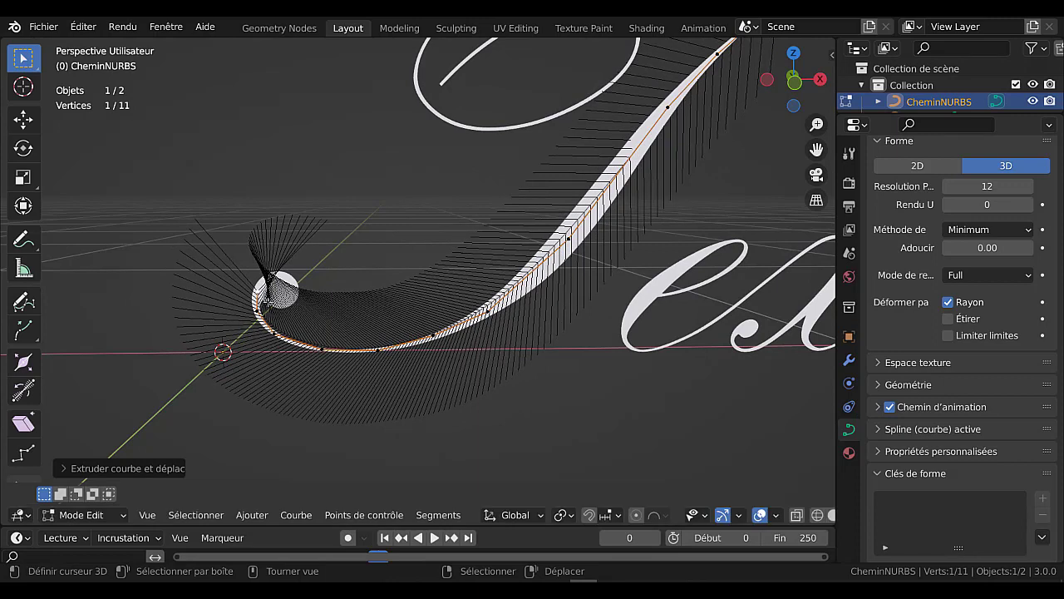
Extrude four control points back down the hook and along the bottom curve, retracing the path toward the T's stem
key(e)
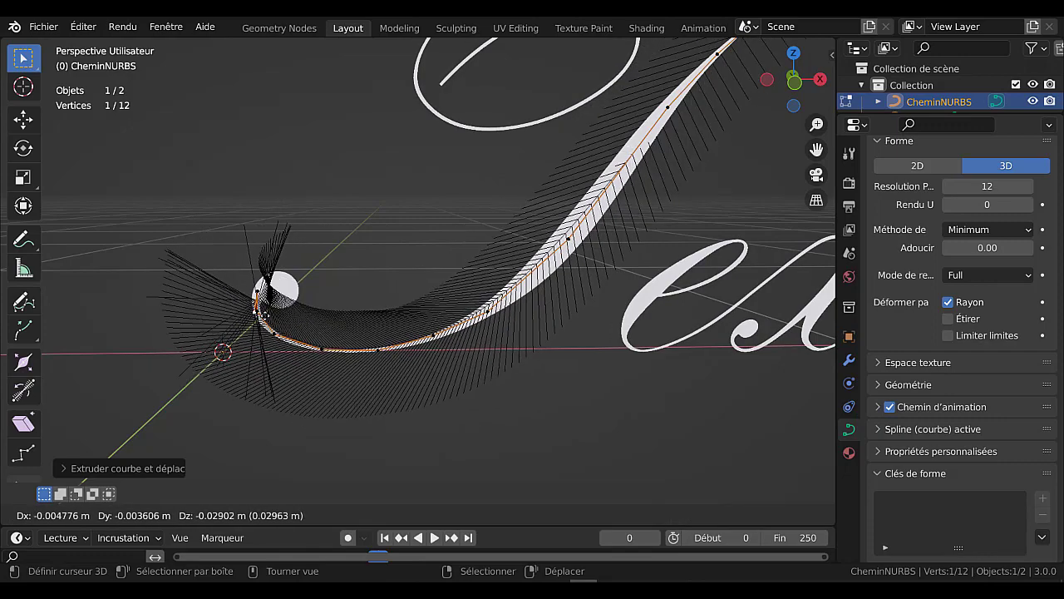
click(269, 312)
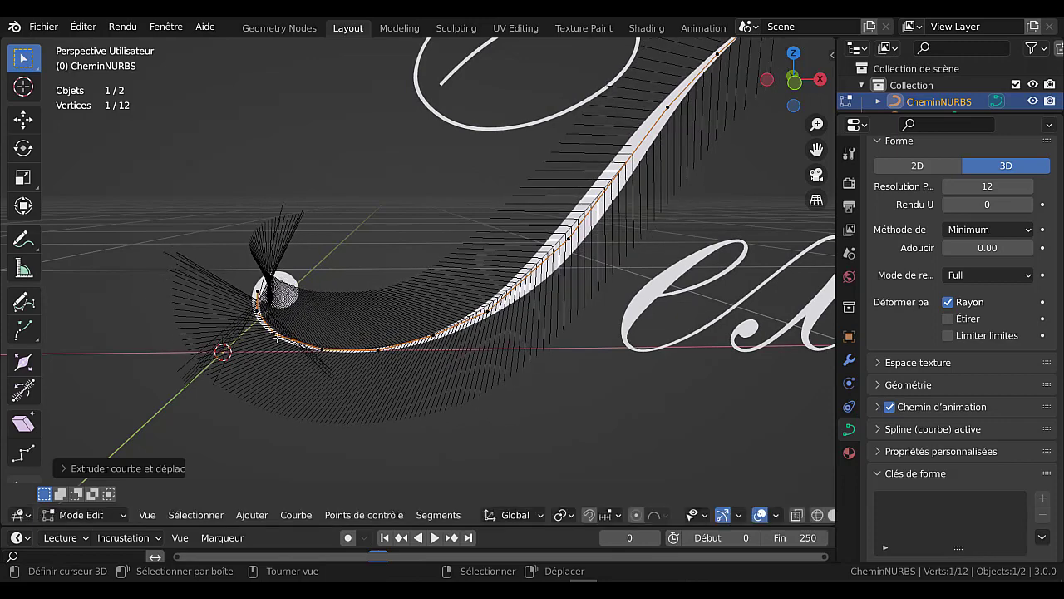
key(e)
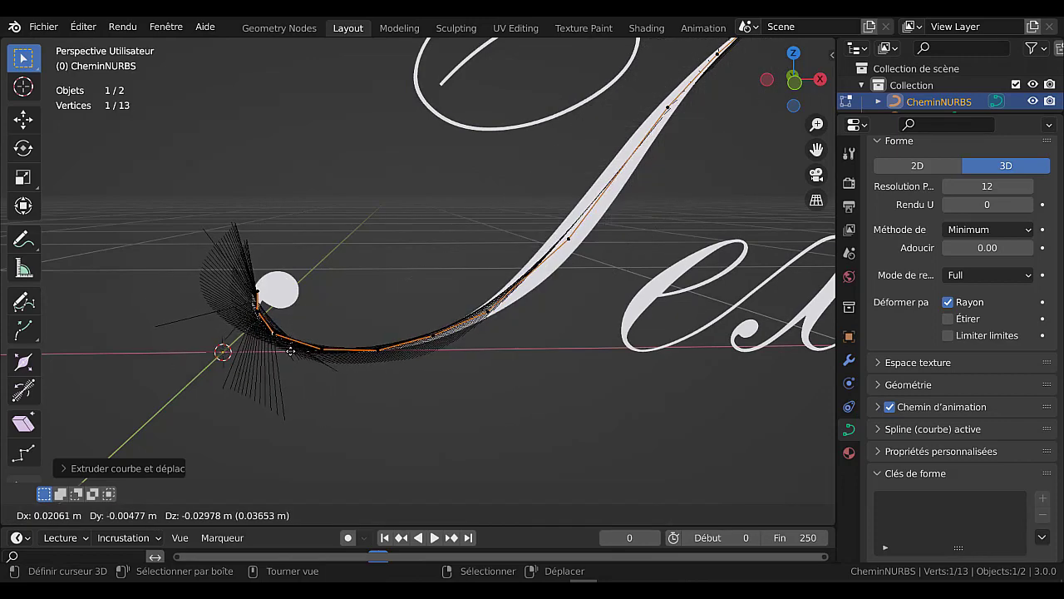
click(290, 350)
key(e)
click(339, 365)
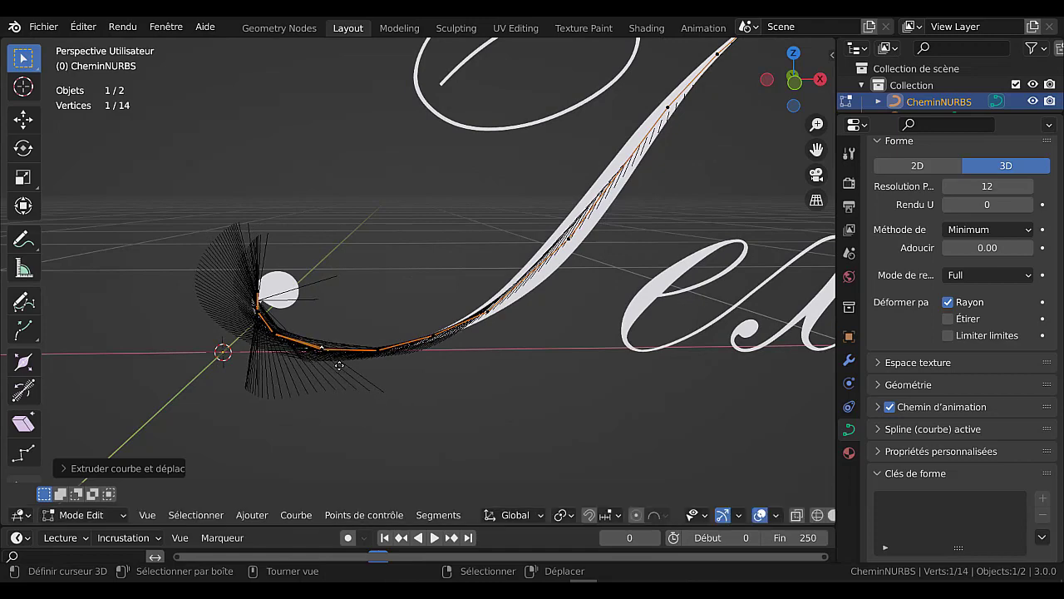
key(e)
click(401, 366)
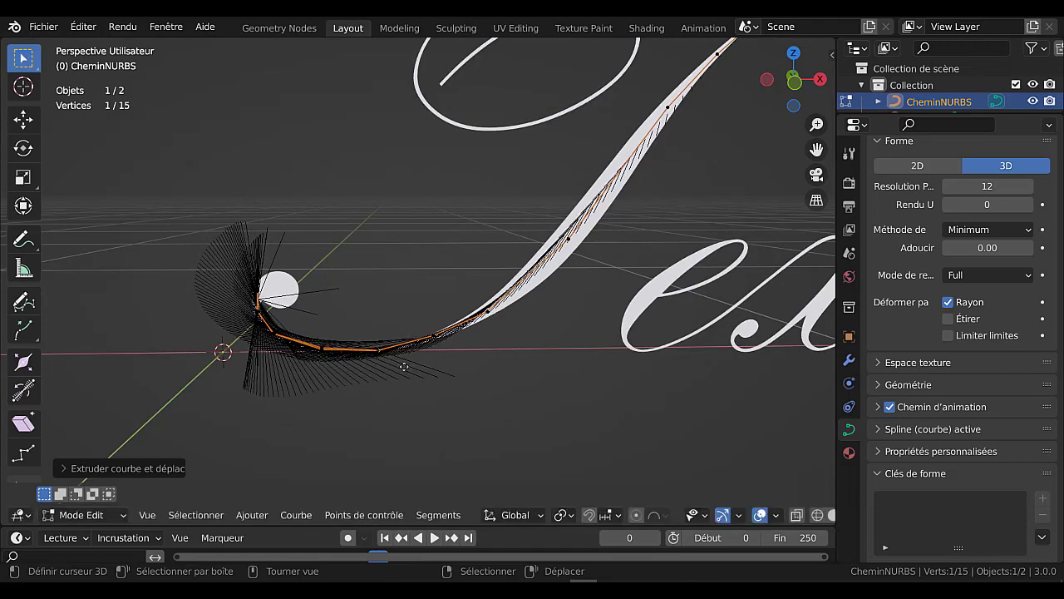
Extrude three control points from the bottom curve up the lower stem of the T, over the existing path
key(e)
click(459, 350)
key(e)
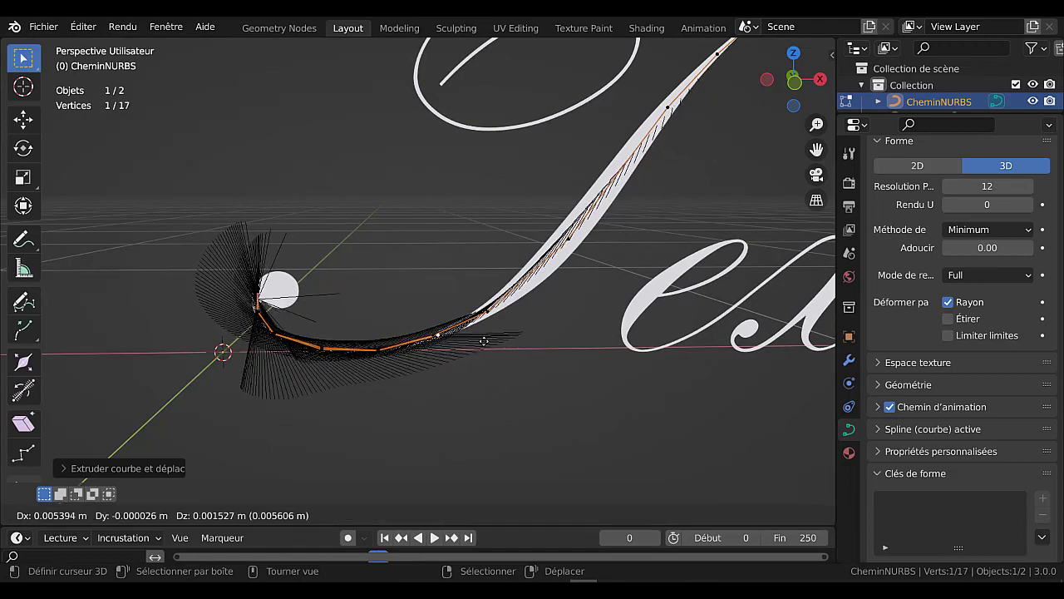
click(549, 308)
key(e)
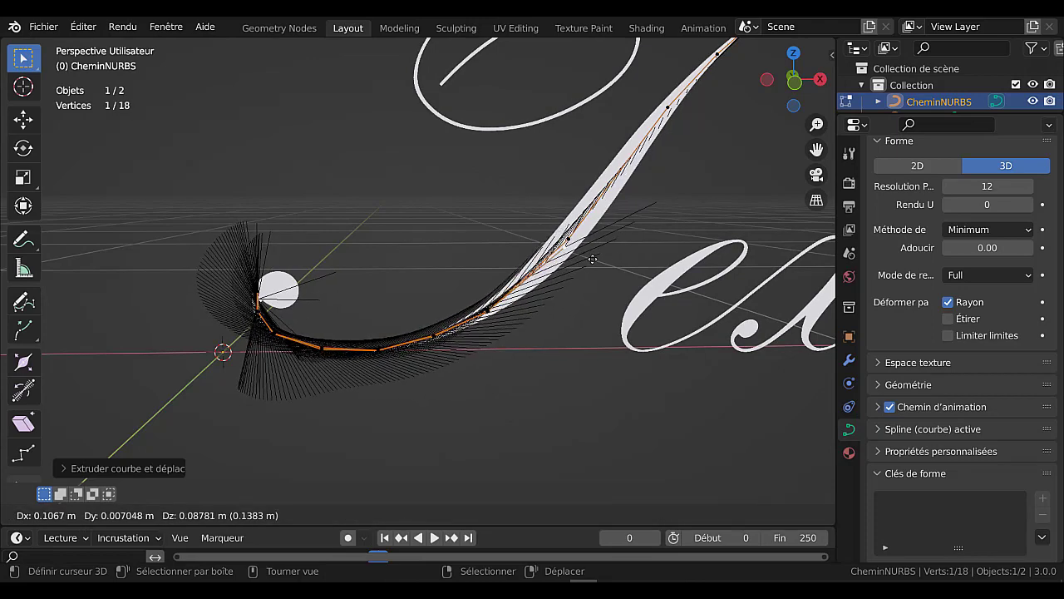
click(595, 252)
Extrude two control points up the upper half of the T's stem, following the existing path points
shift+middle_drag(616, 279, 444, 392)
key(e)
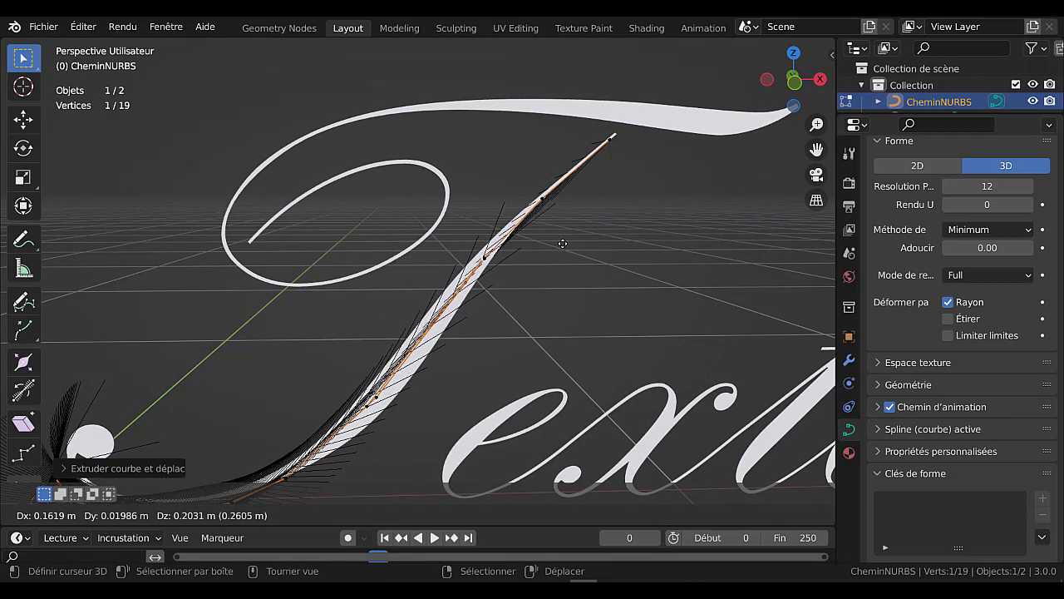
click(562, 243)
key(e)
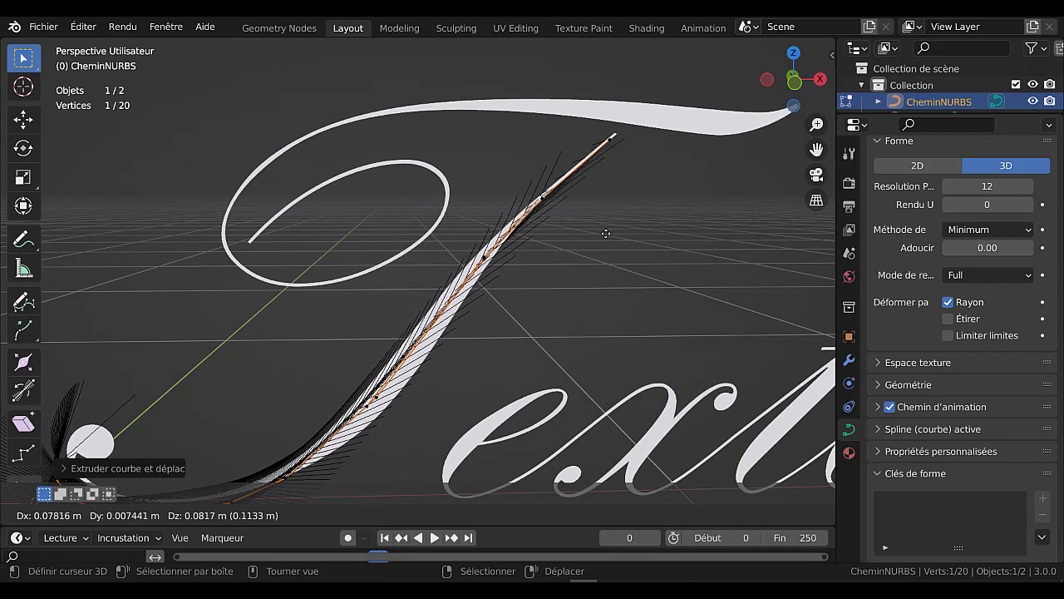
click(609, 229)
Extrude a control point at the stem's top end and two more where the stem meets the T's crossbar
key(e)
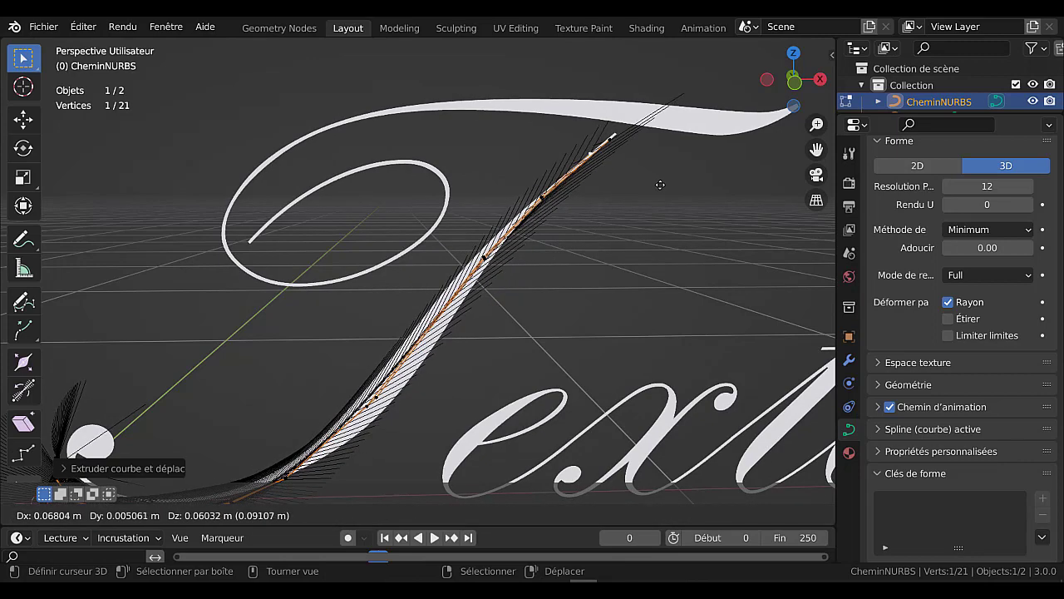
click(674, 172)
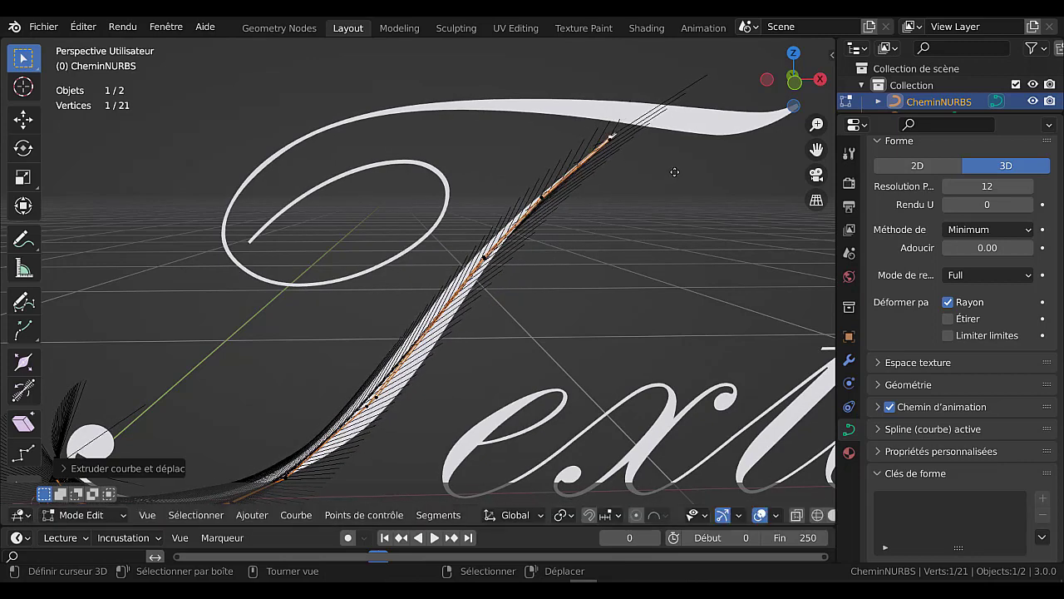
key(e)
click(690, 161)
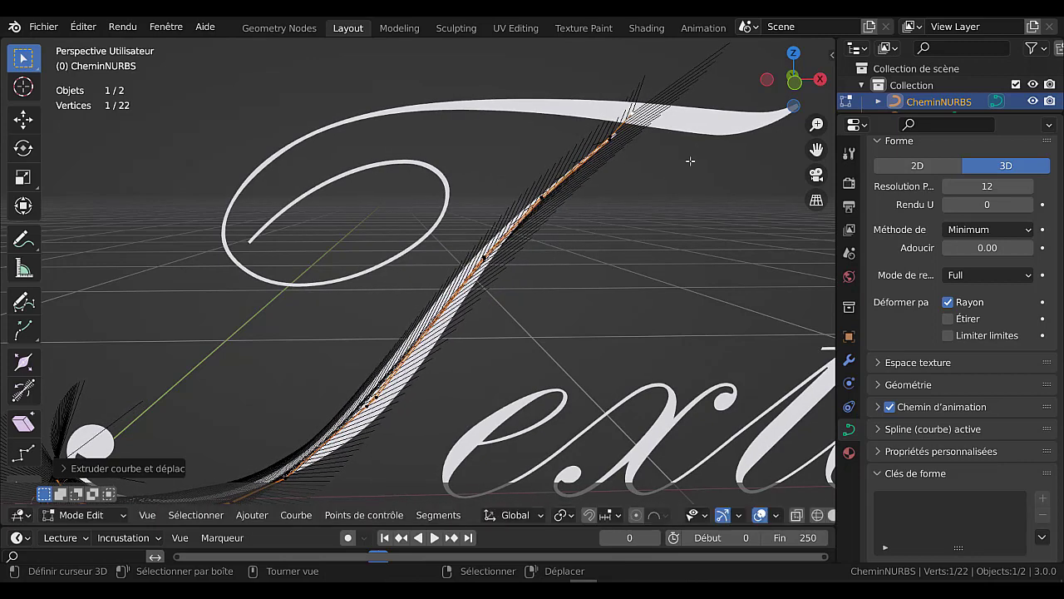
key(e)
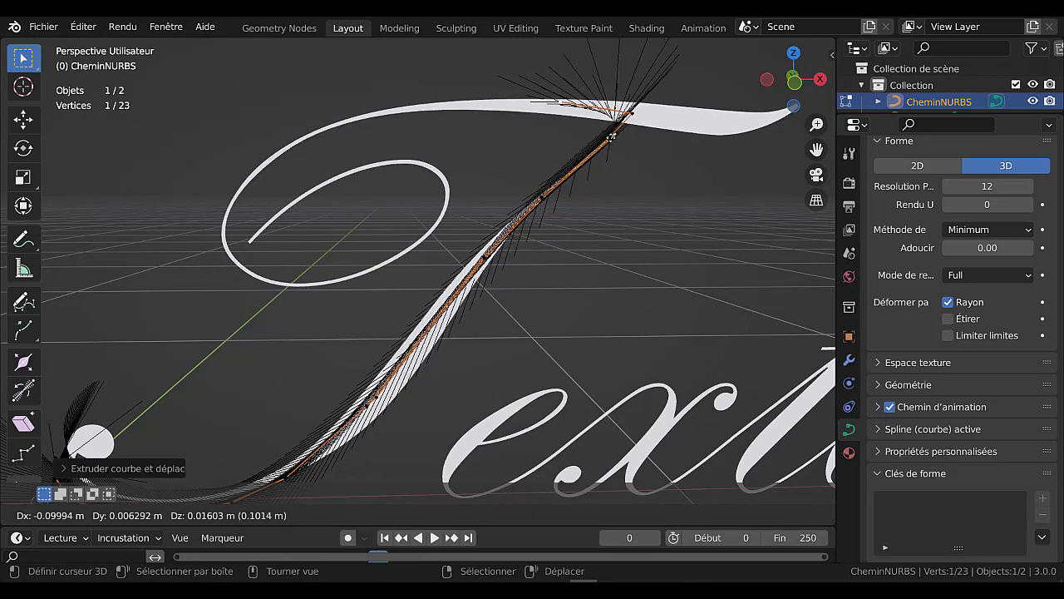
click(679, 147)
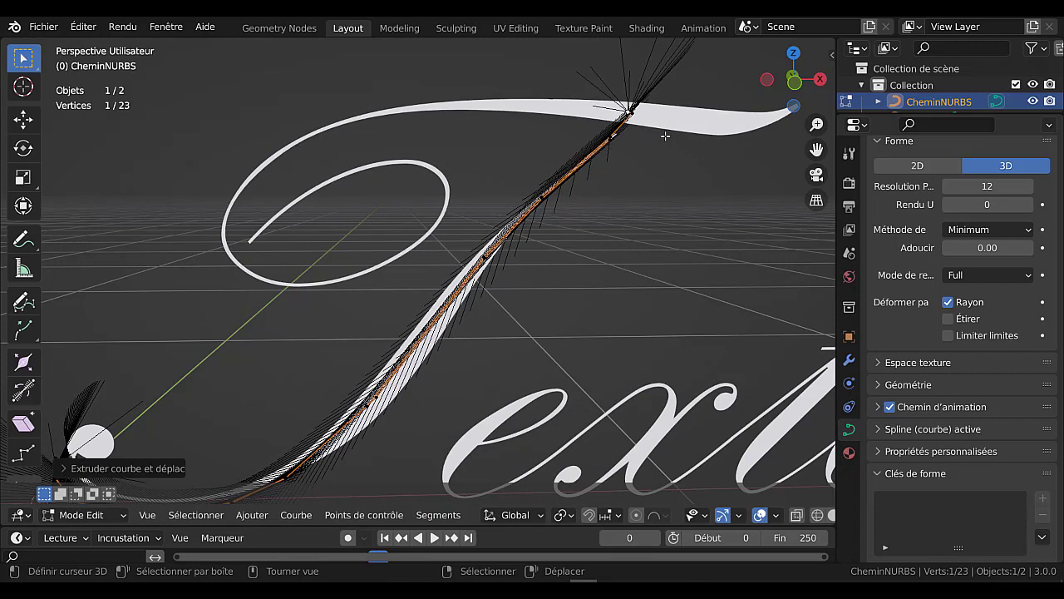
Extrude three control points from the stem junction along the T's crossbar toward its looped end
key(e)
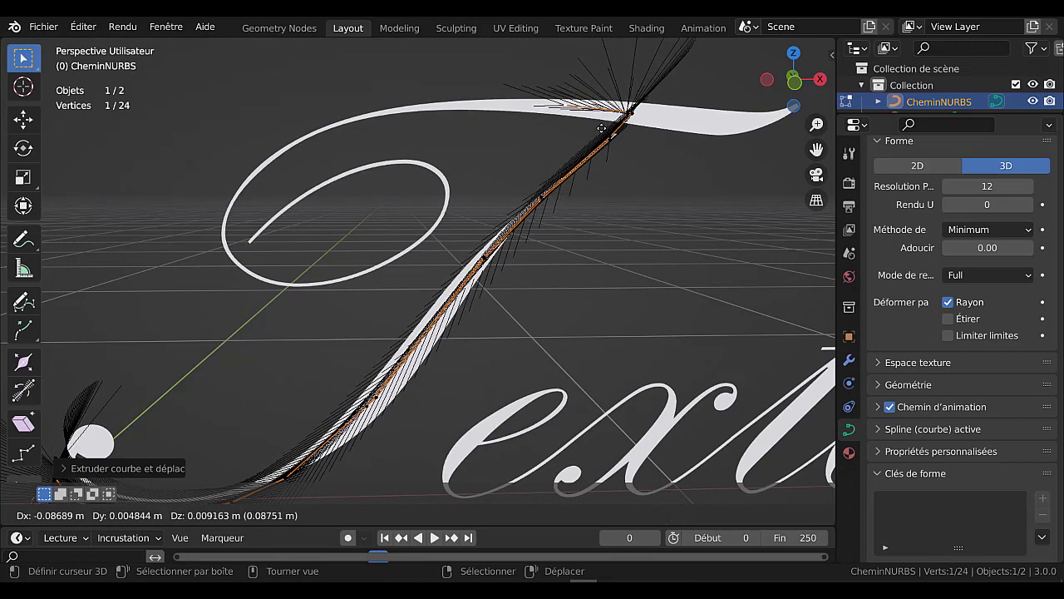
click(566, 125)
key(e)
click(490, 127)
key(e)
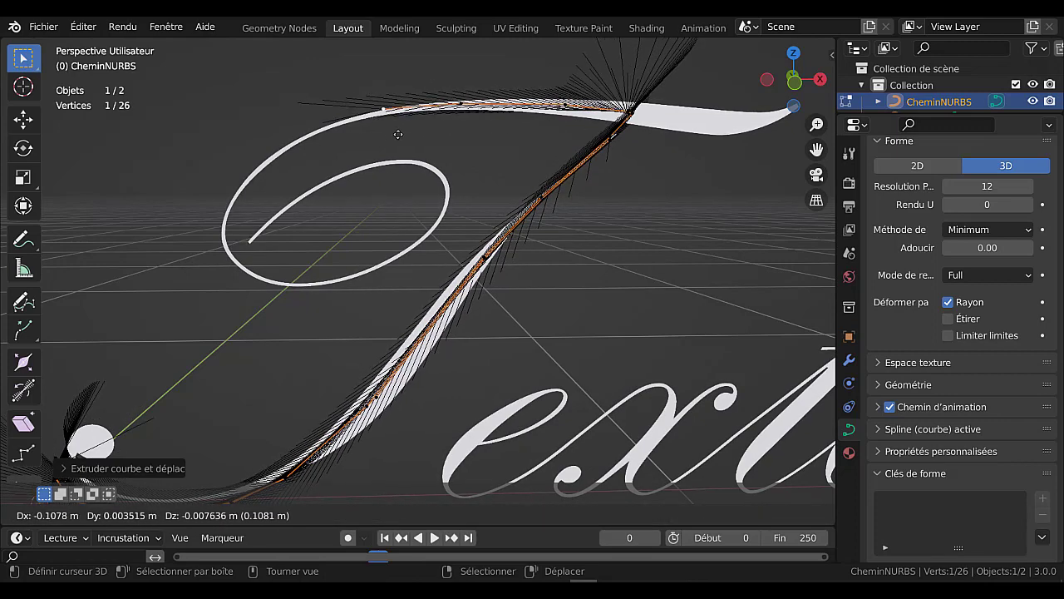
click(370, 145)
Extrude four control points down the outer curve of the T's loop to the start of its underside
key(e)
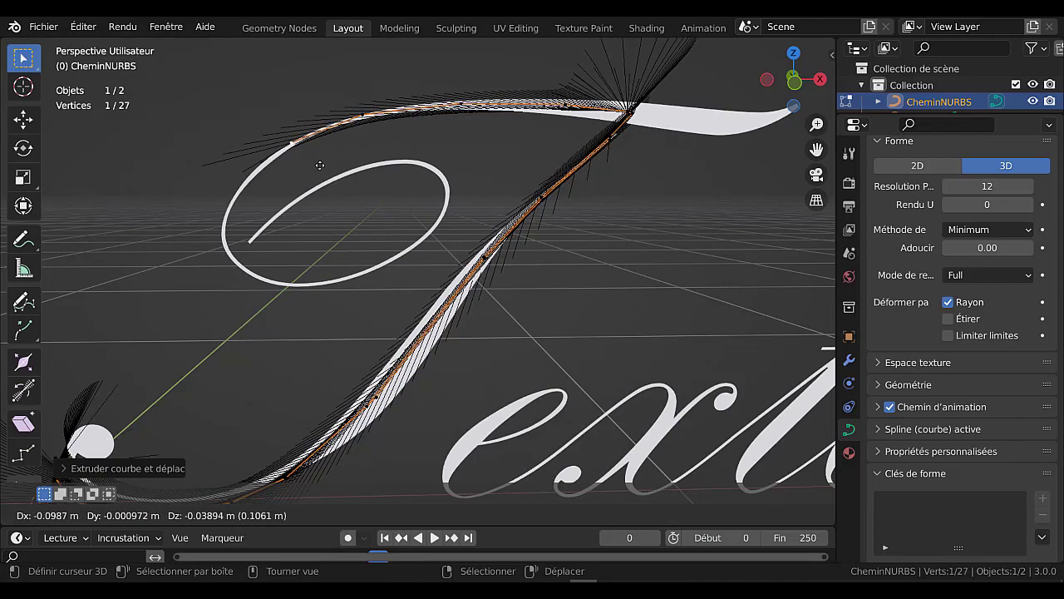
click(316, 168)
key(e)
click(251, 245)
key(e)
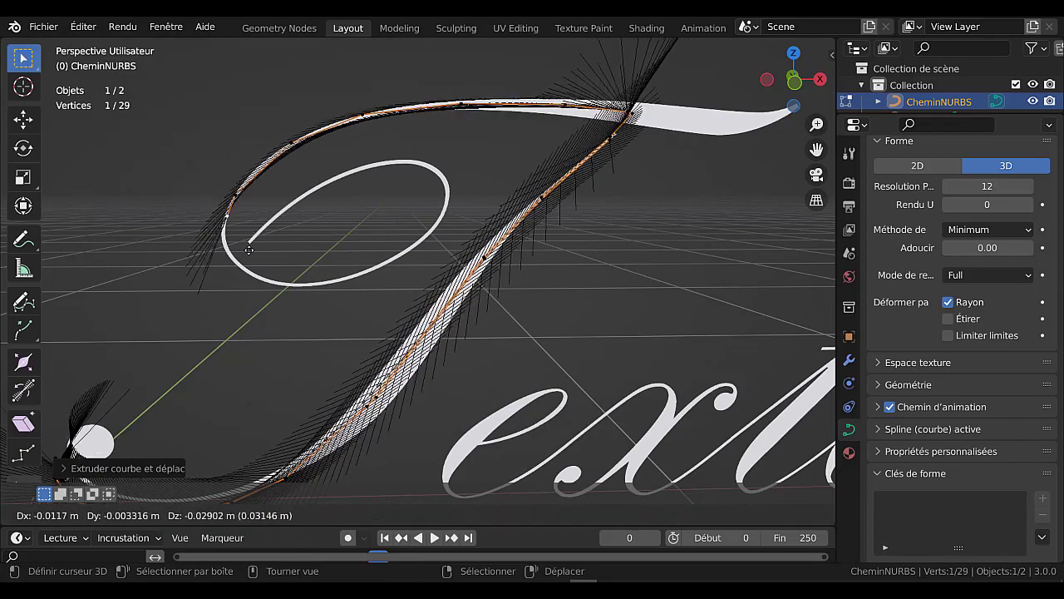
click(250, 268)
key(e)
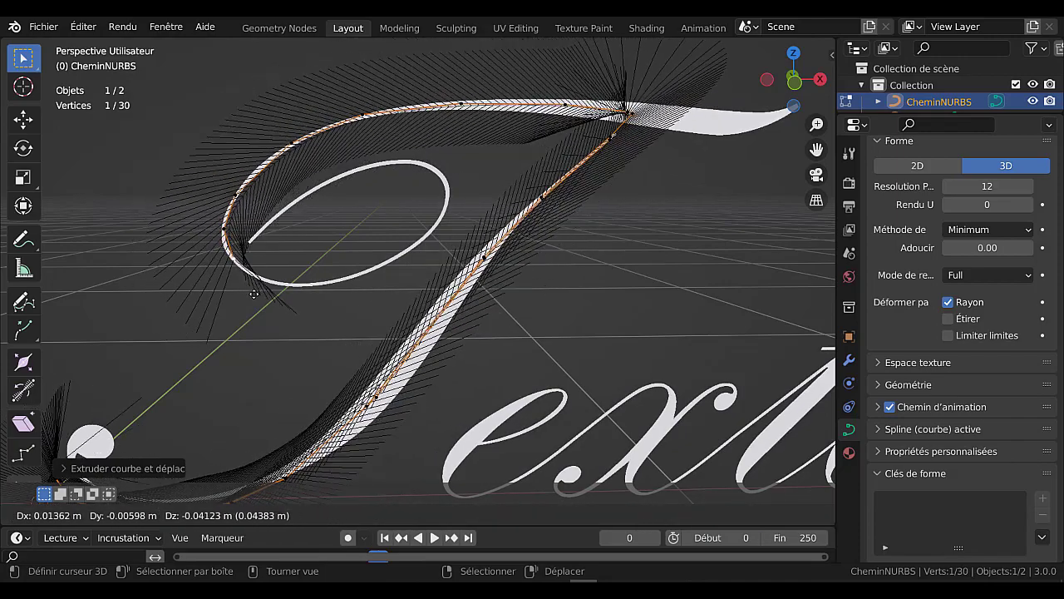
click(241, 253)
Extrude three control points back up the outer curve of the loop, retracing the path toward the crossbar
key(e)
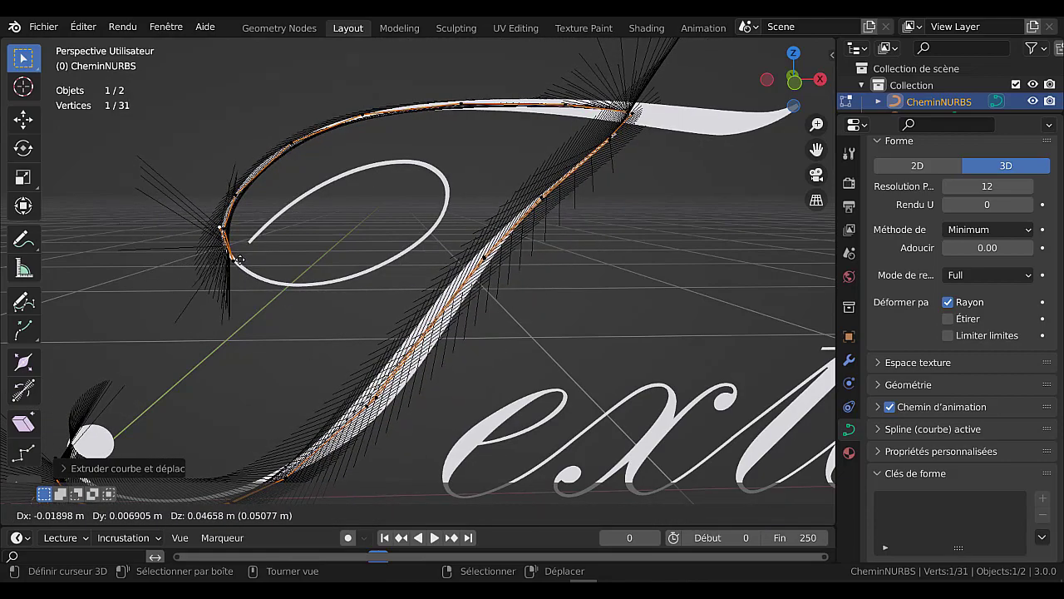
click(241, 260)
key(e)
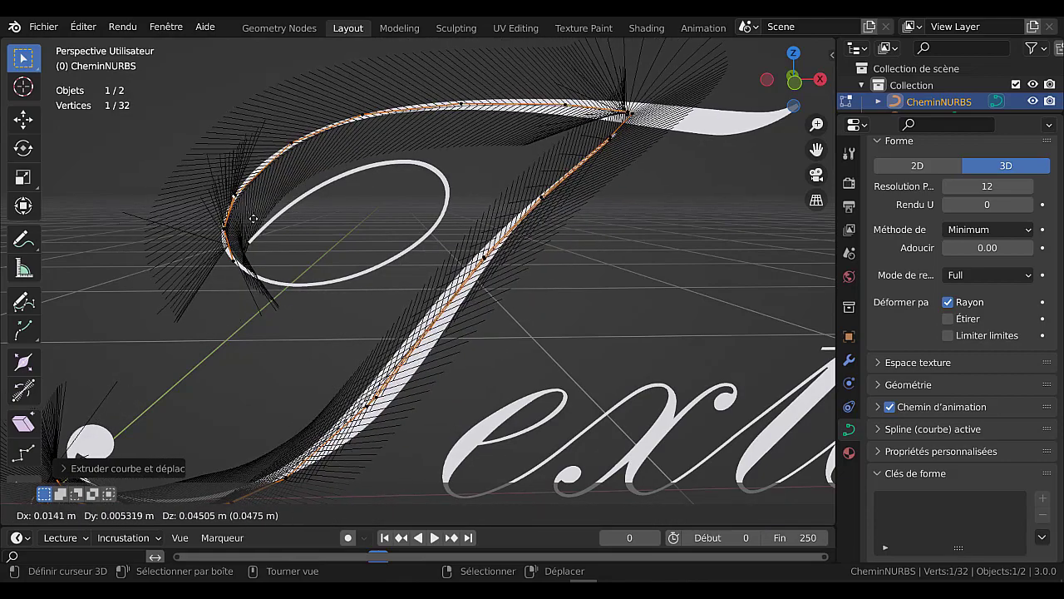
click(250, 212)
key(e)
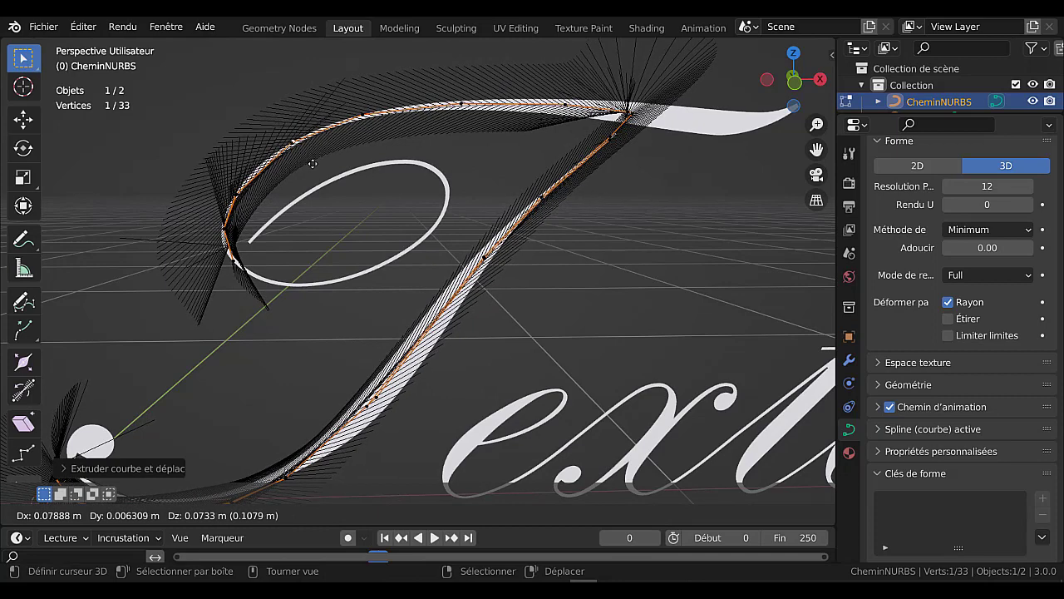
click(311, 167)
Extrude four control points back along the T's crossbar from the loop to the stem junction
key(e)
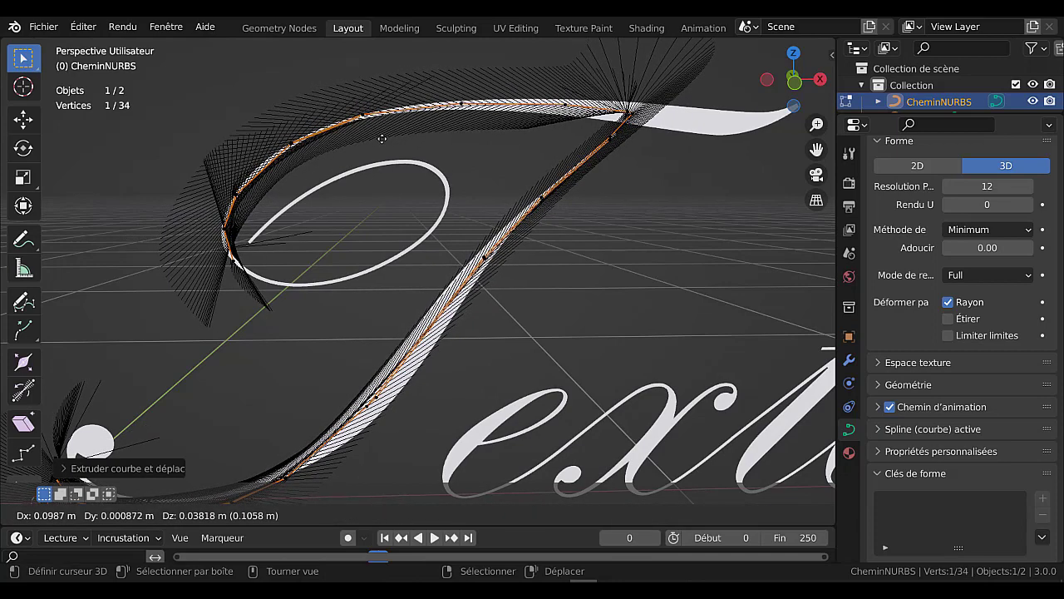
click(382, 136)
key(e)
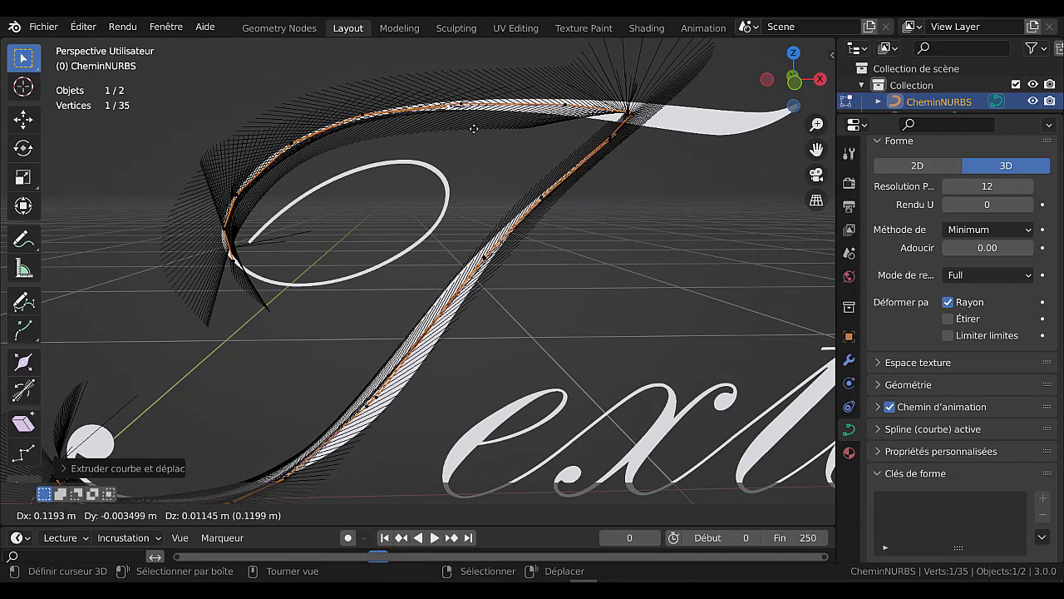
click(492, 126)
key(e)
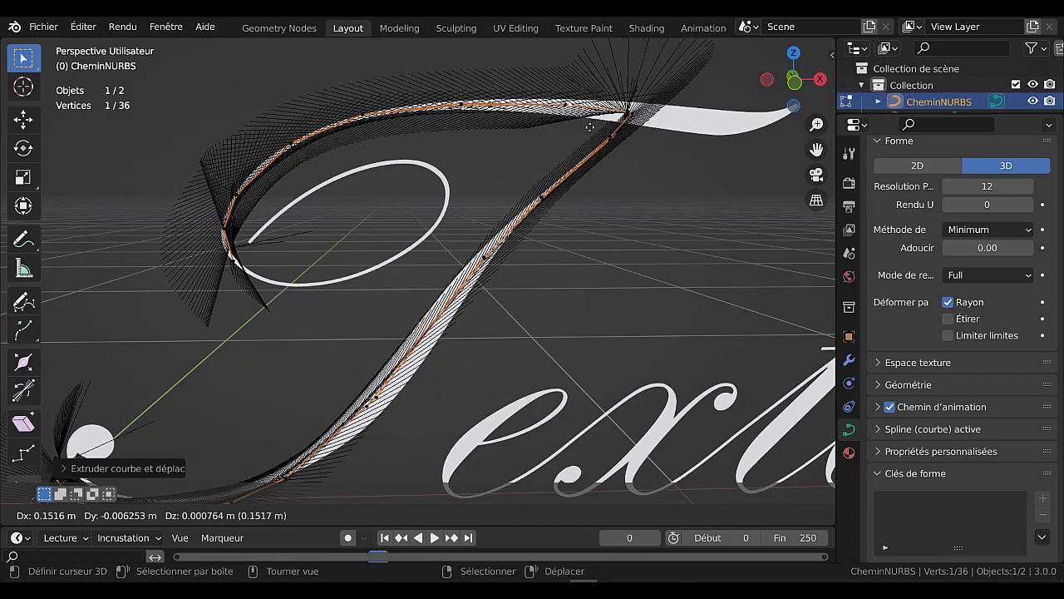
click(584, 126)
key(e)
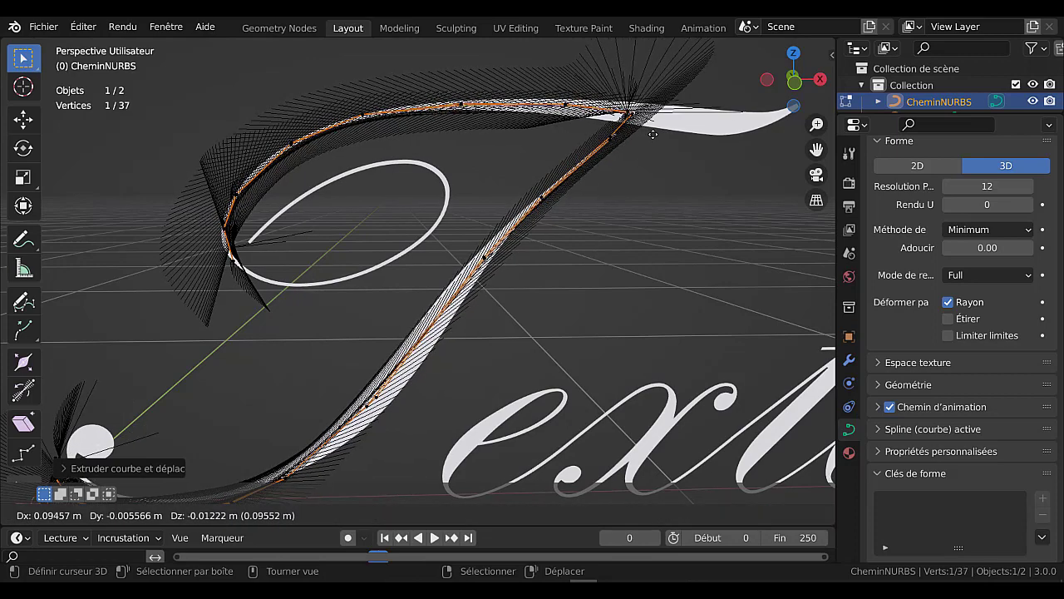
click(651, 135)
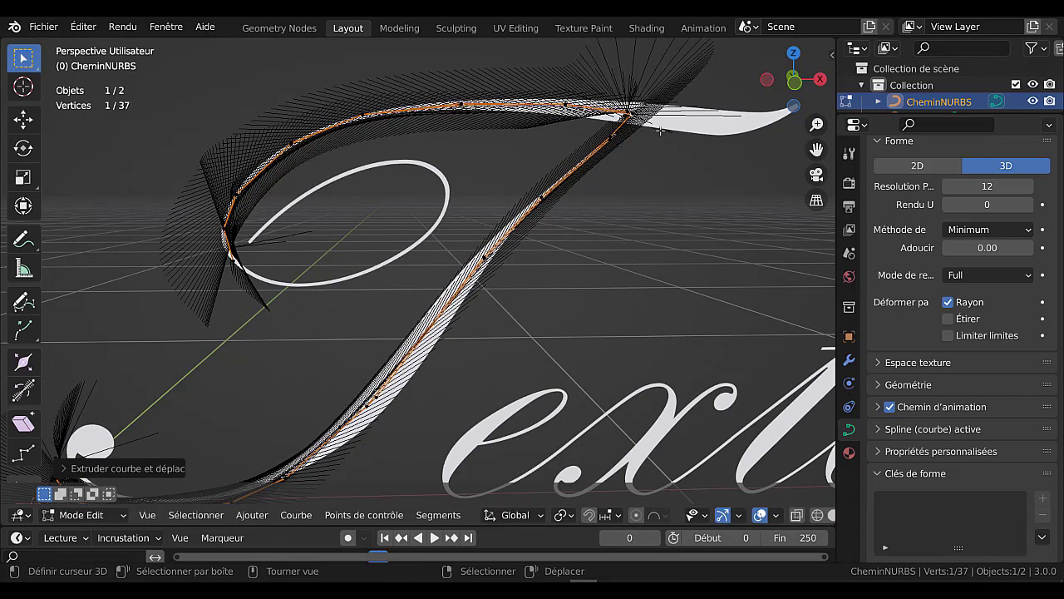
Extrude three control points from the stem junction along the crossbar toward its free tapered end
key(e)
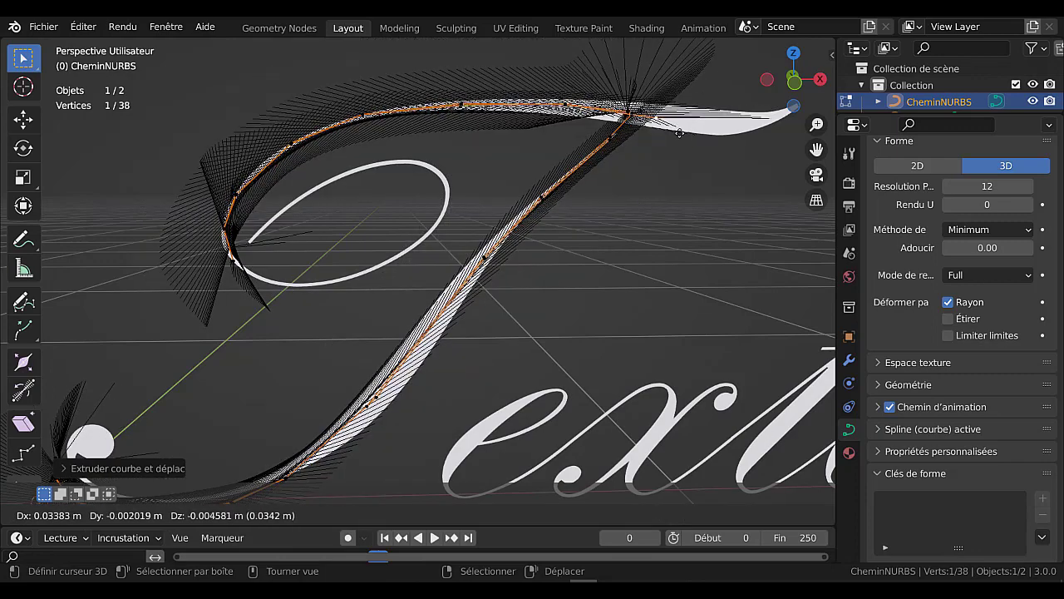
click(702, 133)
key(e)
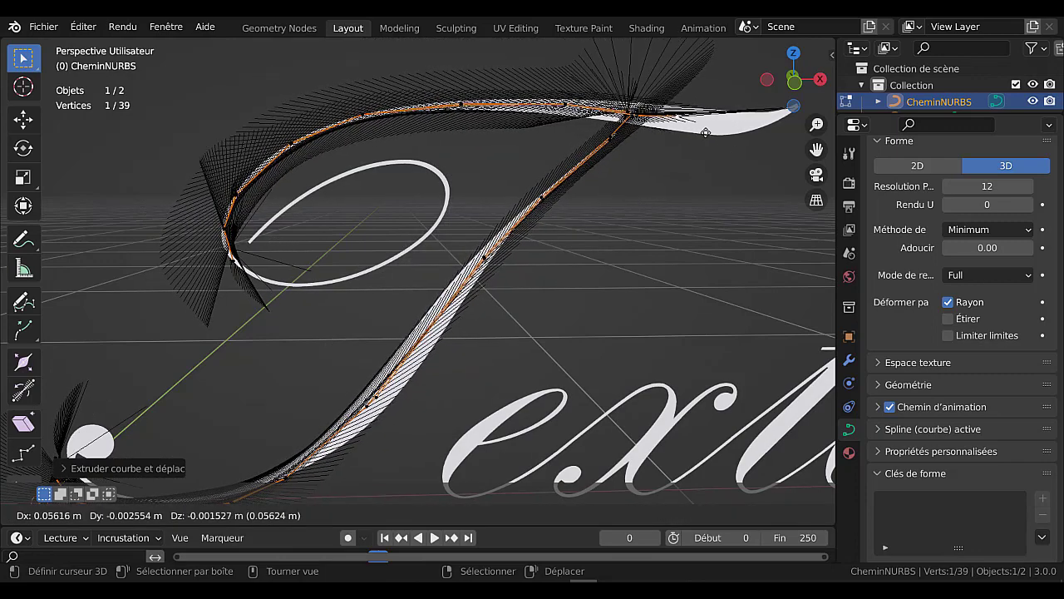
click(708, 134)
key(e)
click(752, 137)
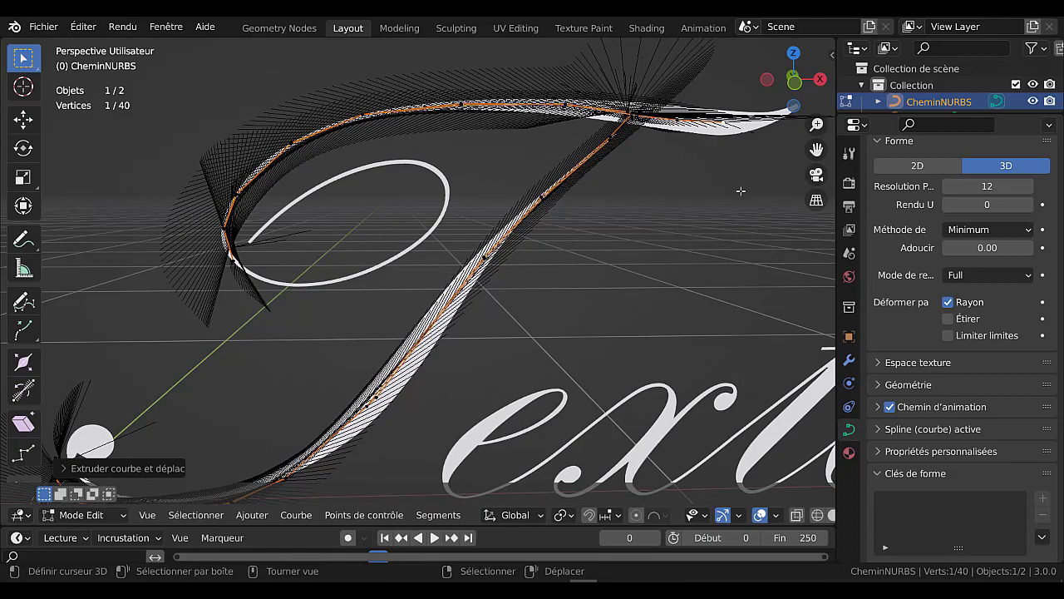
Extrude two control points to reach the tapered tip of the T's crossbar
middle_drag(741, 191, 694, 200)
key(e)
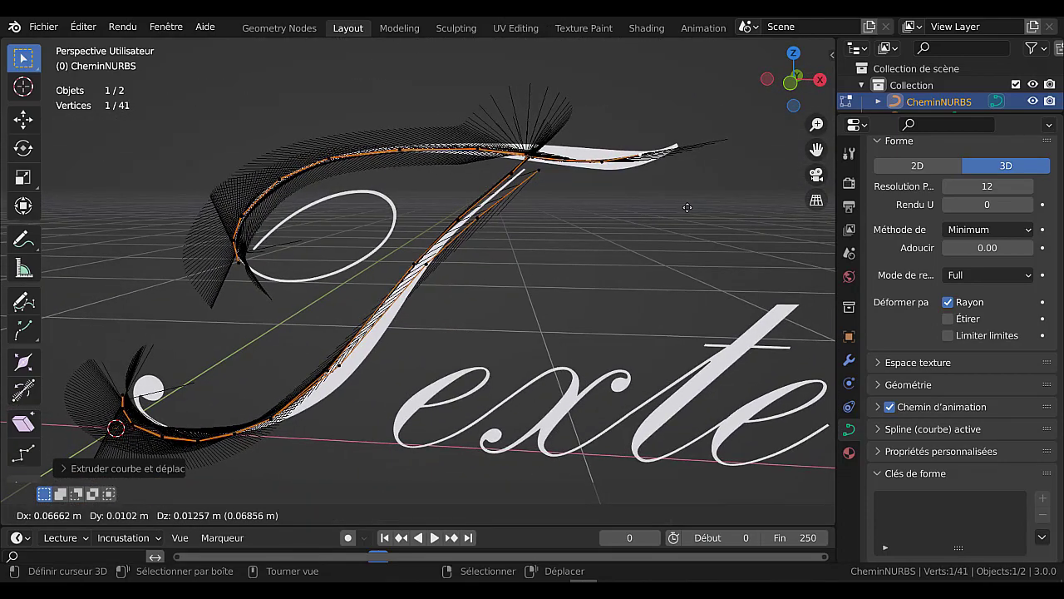
click(705, 205)
key(e)
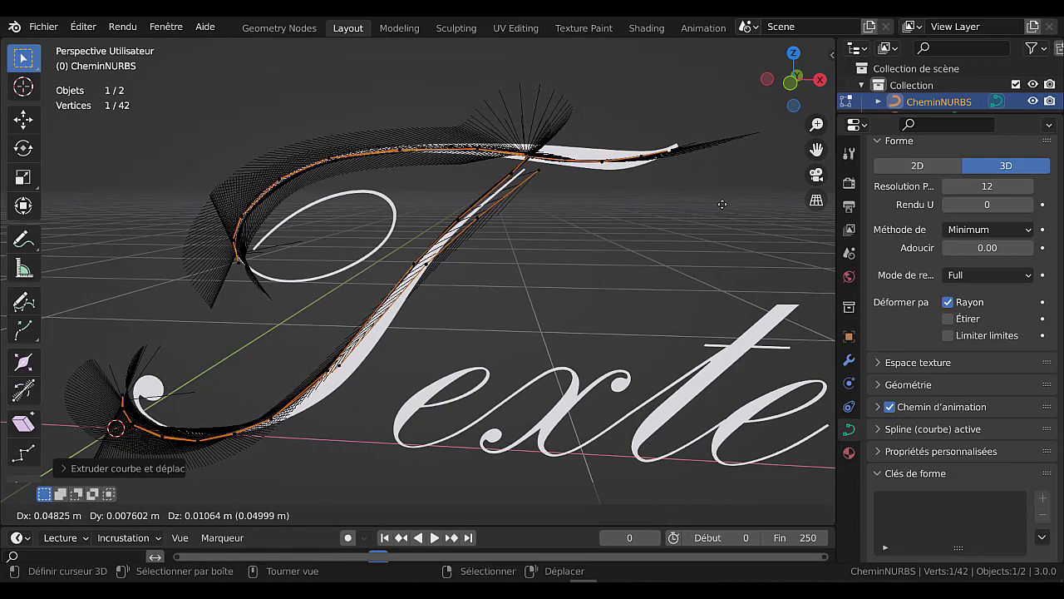
click(721, 204)
Extrude four control points from the crossbar's tip back to the stem junction, retracing the stroke
key(e)
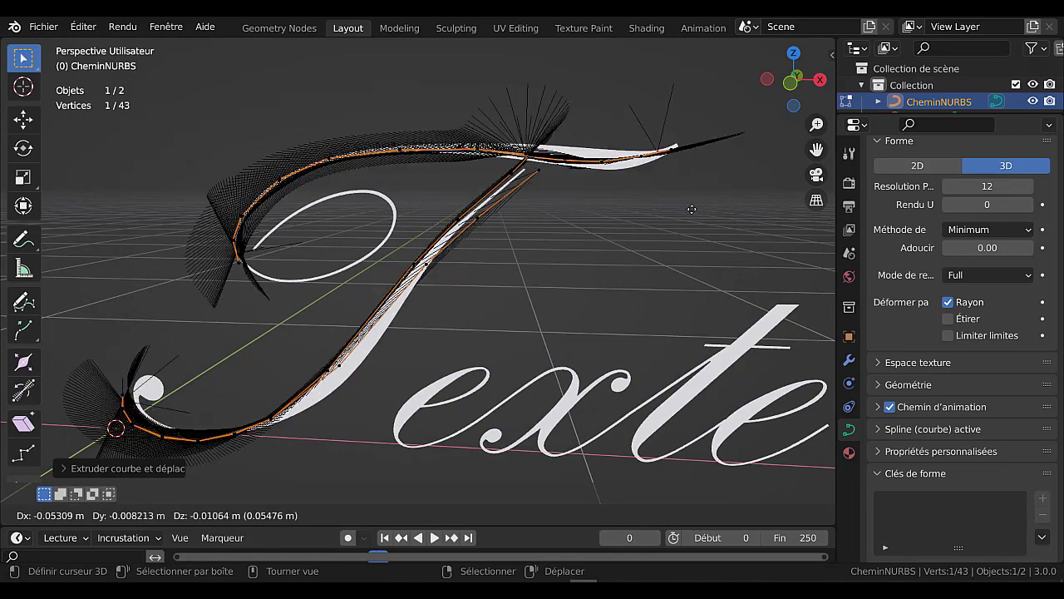
click(691, 209)
key(e)
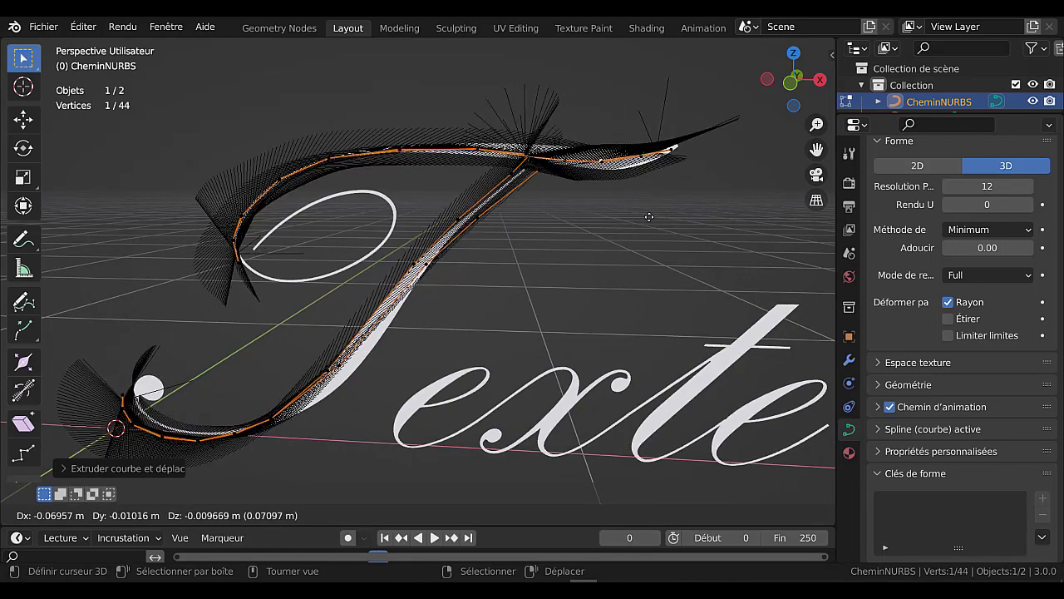
click(645, 217)
key(e)
click(608, 215)
key(e)
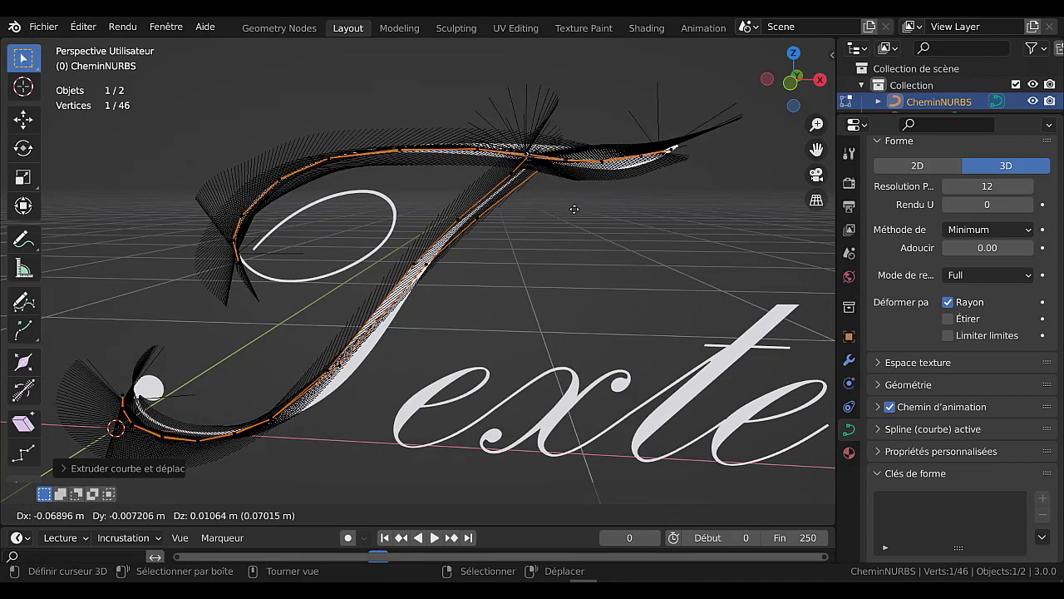
click(573, 211)
Extrude four control points from the junction down the T's stem toward its lower curve
key(e)
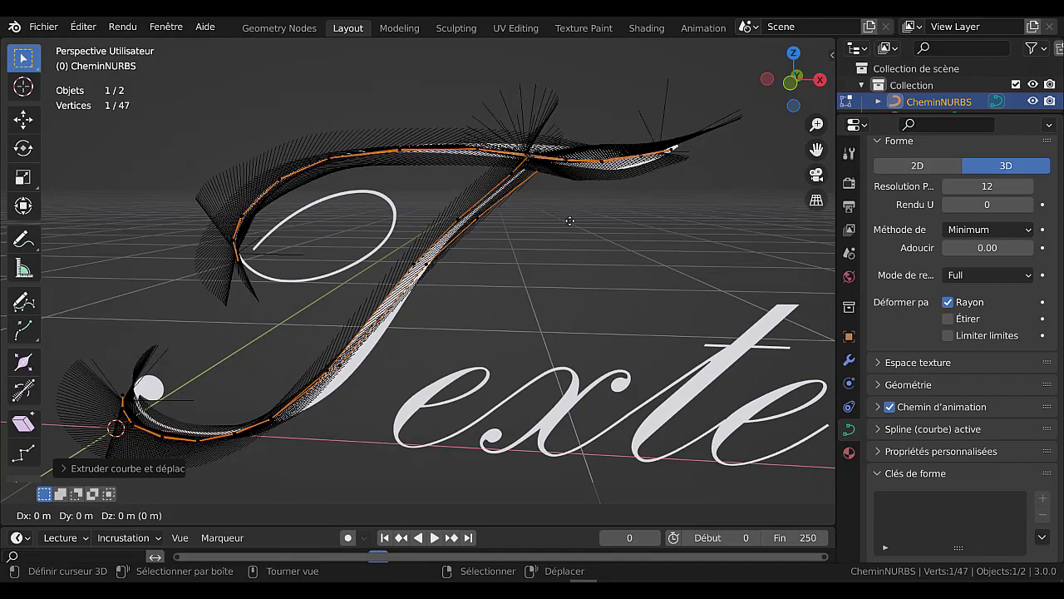
click(555, 231)
key(e)
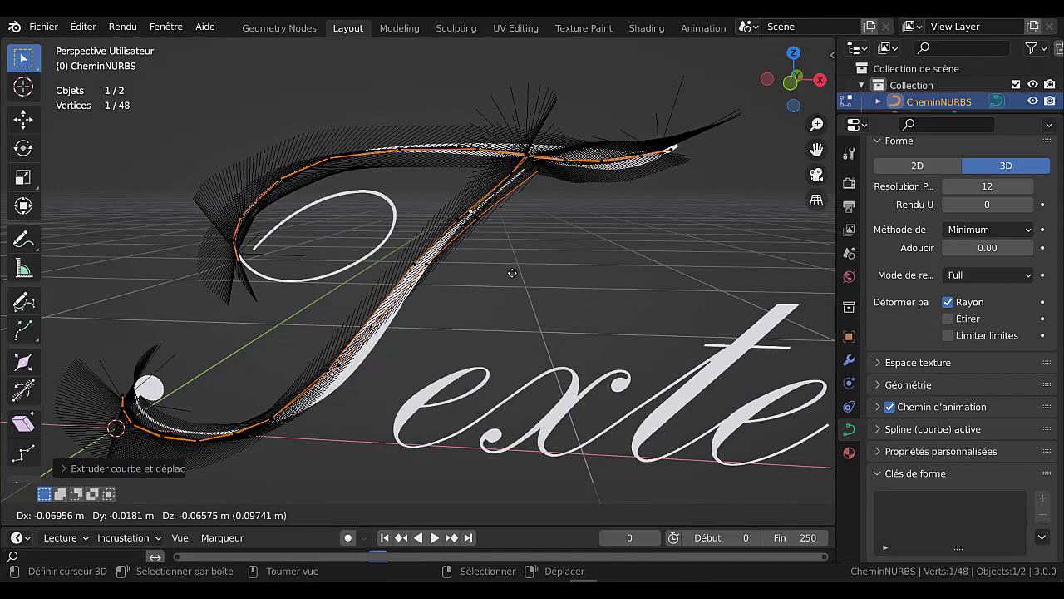
click(498, 286)
key(e)
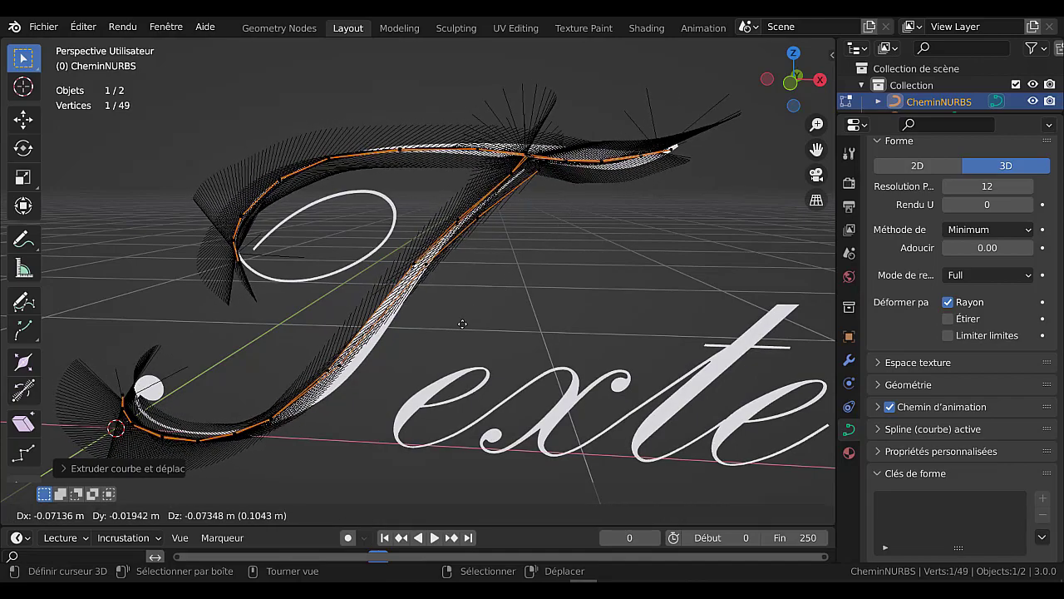
click(463, 323)
key(e)
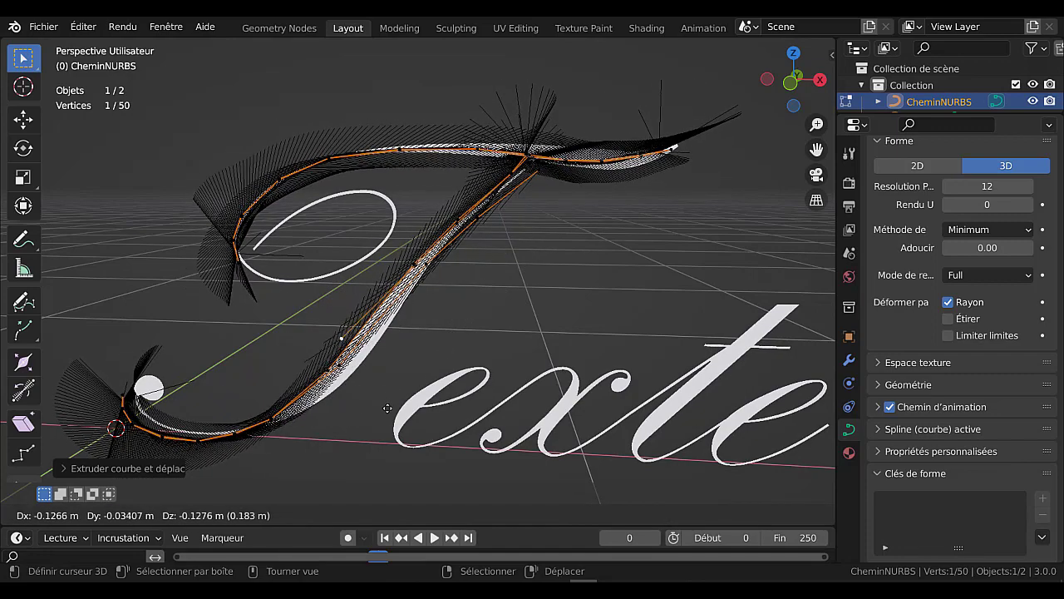
click(390, 422)
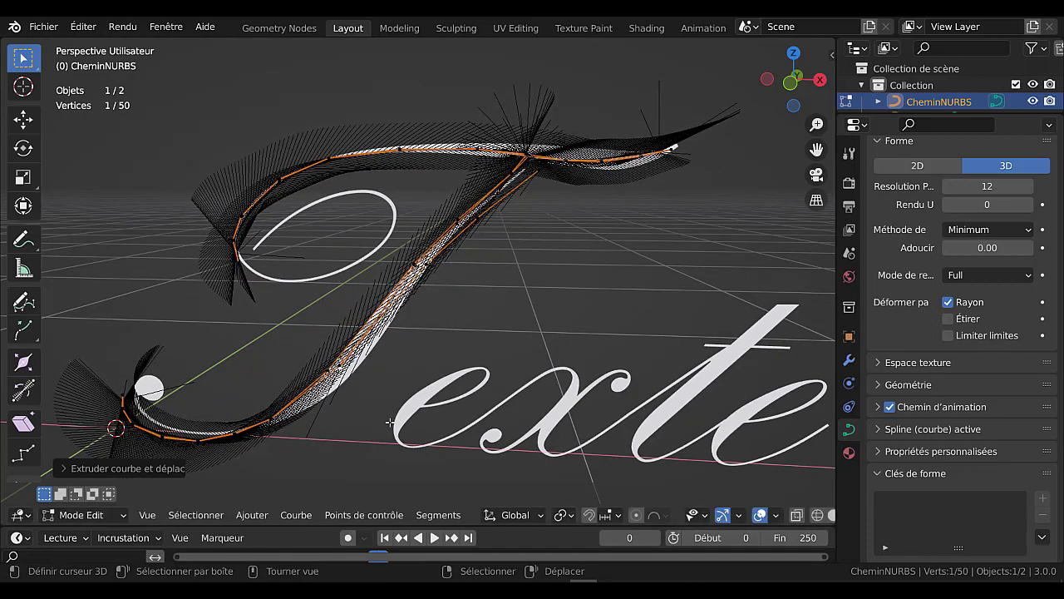
Undo the last ten control point extrusions, back to the path's end partway along the crossbar's tapered side
key(KP_1)
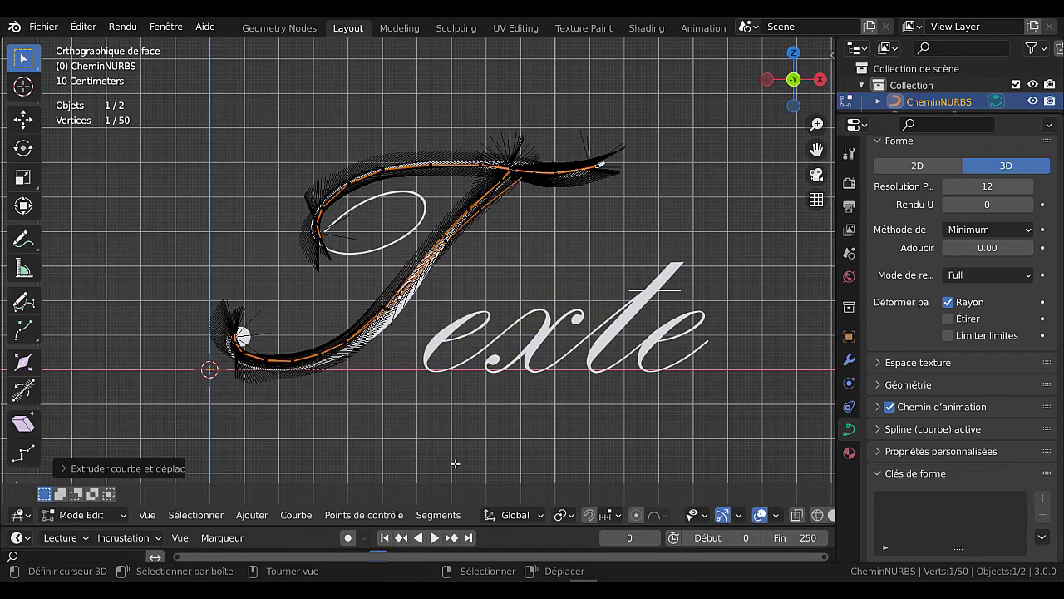
key(ctrl+z)
key(ctrl+z)
key(ctrl+z)
key(ctrl+z)
key(ctrl+z)
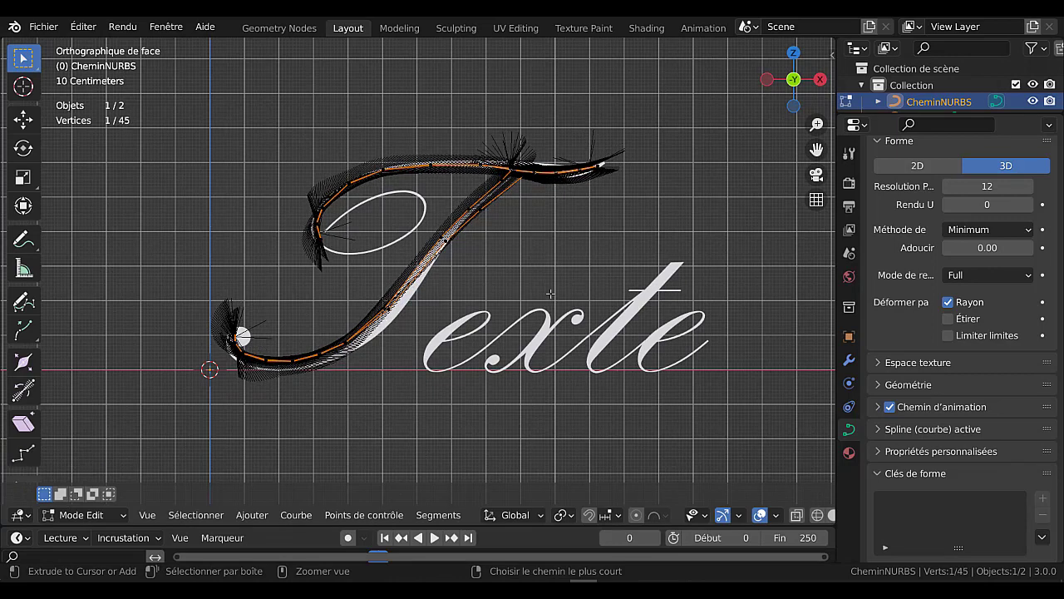
key(ctrl+z)
key(ctrl+z)
key(ctrl+z)
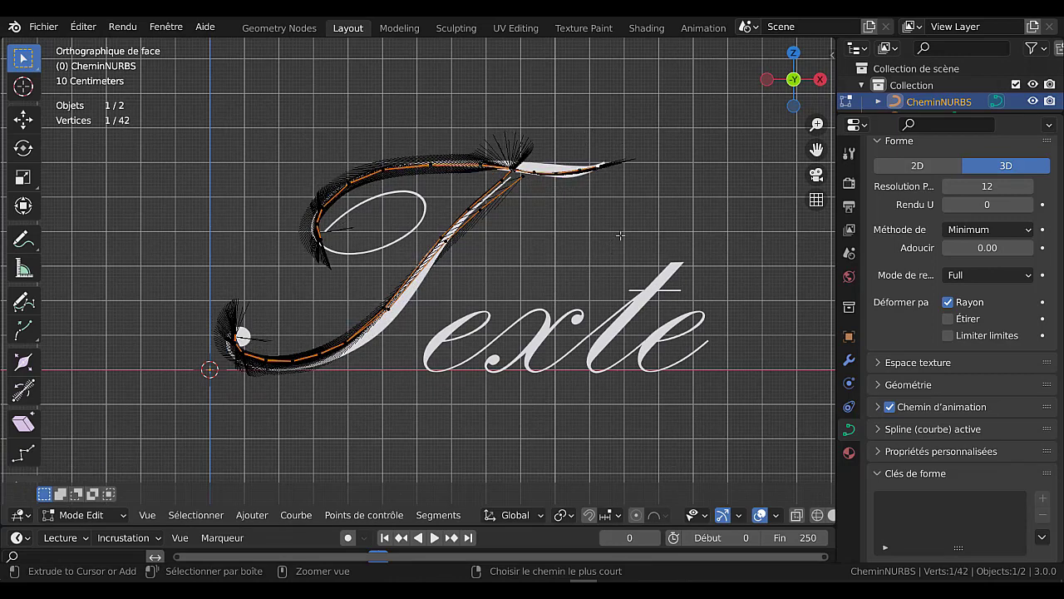
key(ctrl+z)
key(ctrl+z)
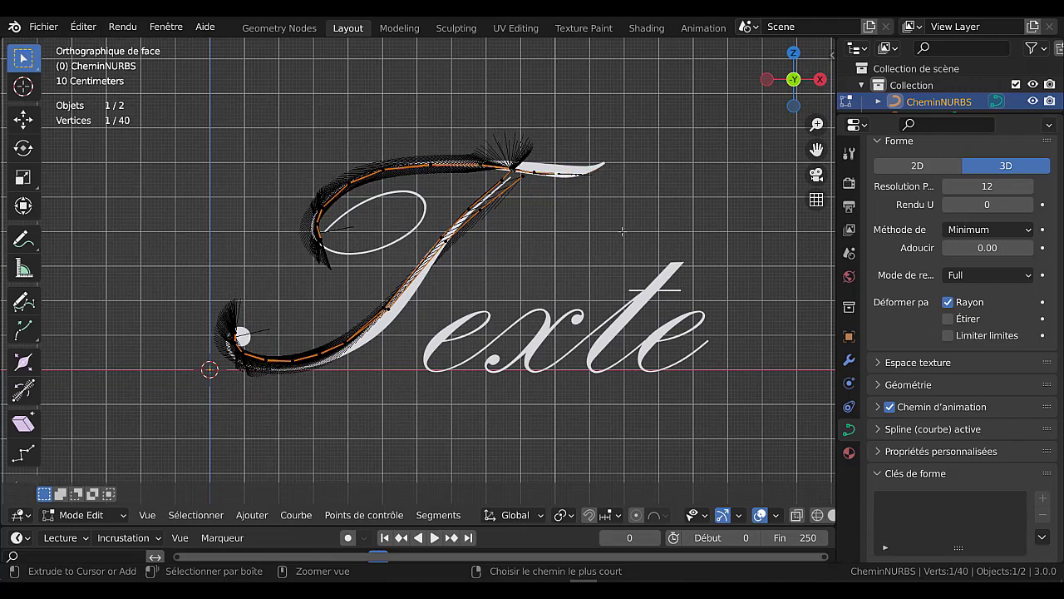
In front view, extrude one control point toward the crossbar's tip and three more back to the stem junction
scroll(619, 229, up, 1)
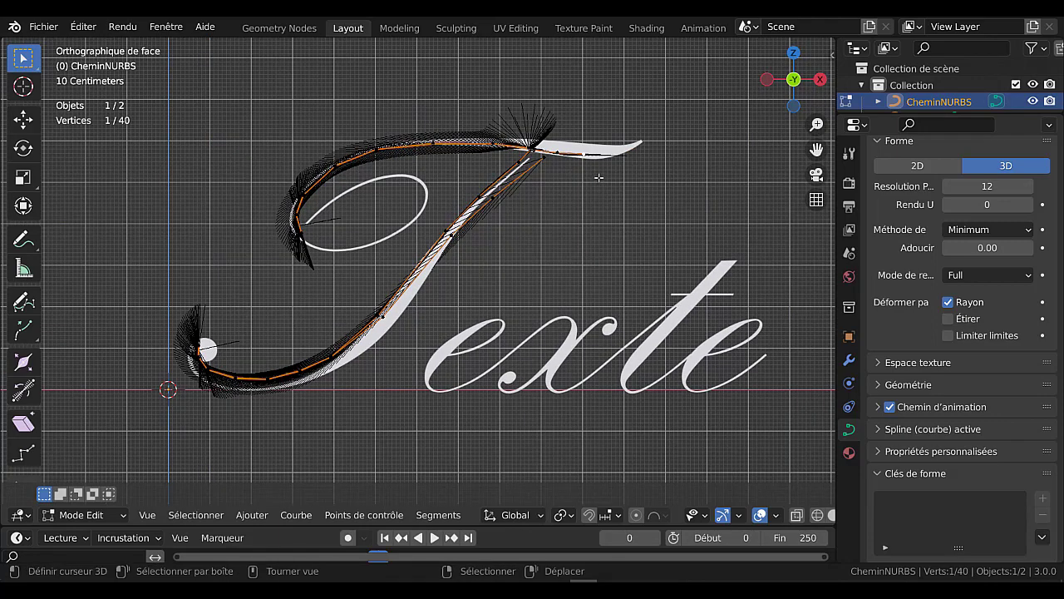
key(e)
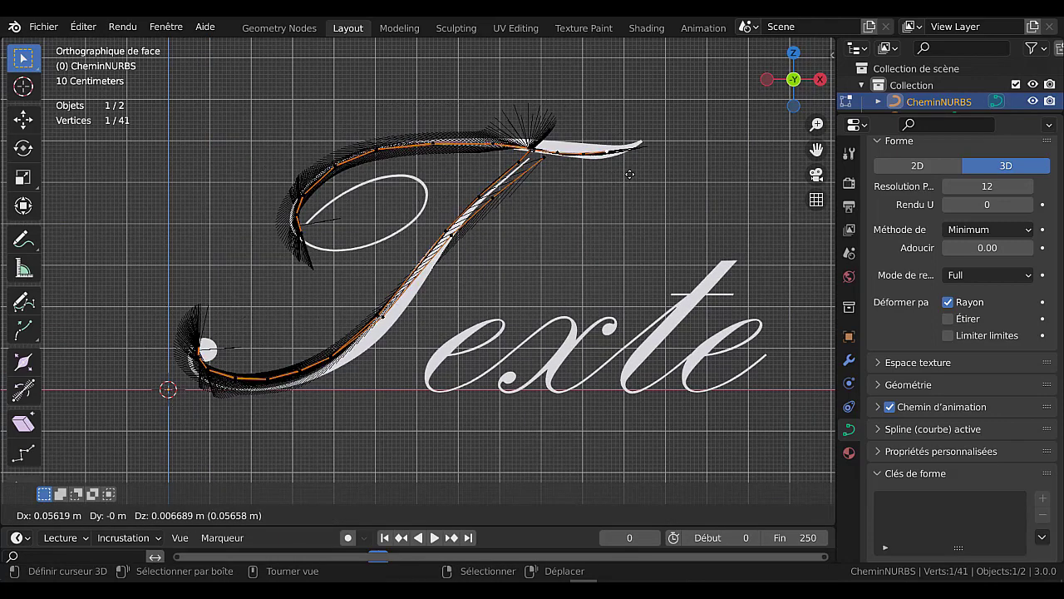
click(631, 173)
key(e)
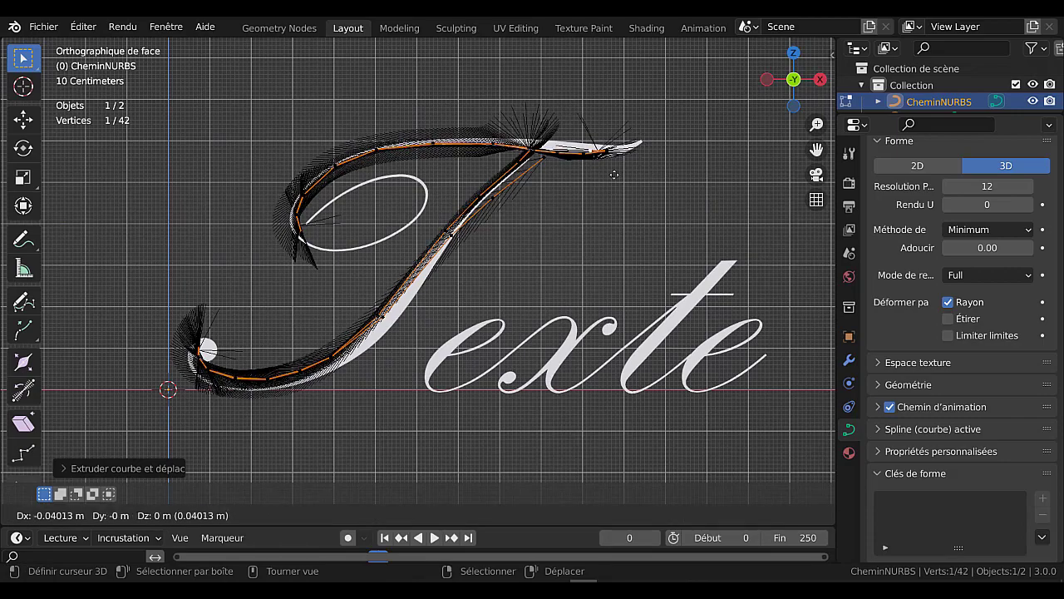
click(619, 175)
key(e)
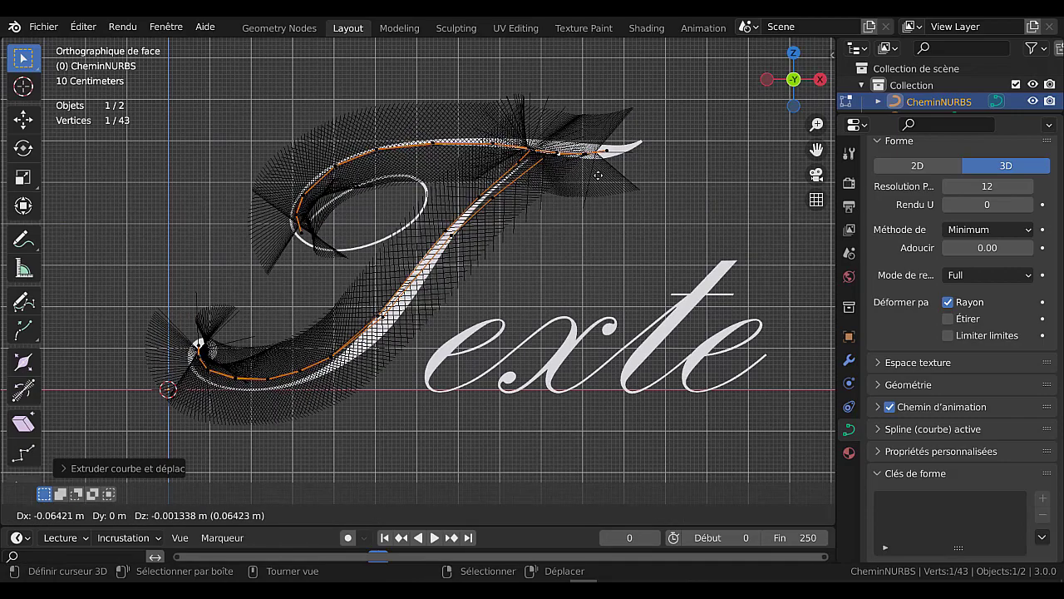
click(573, 171)
key(e)
click(544, 178)
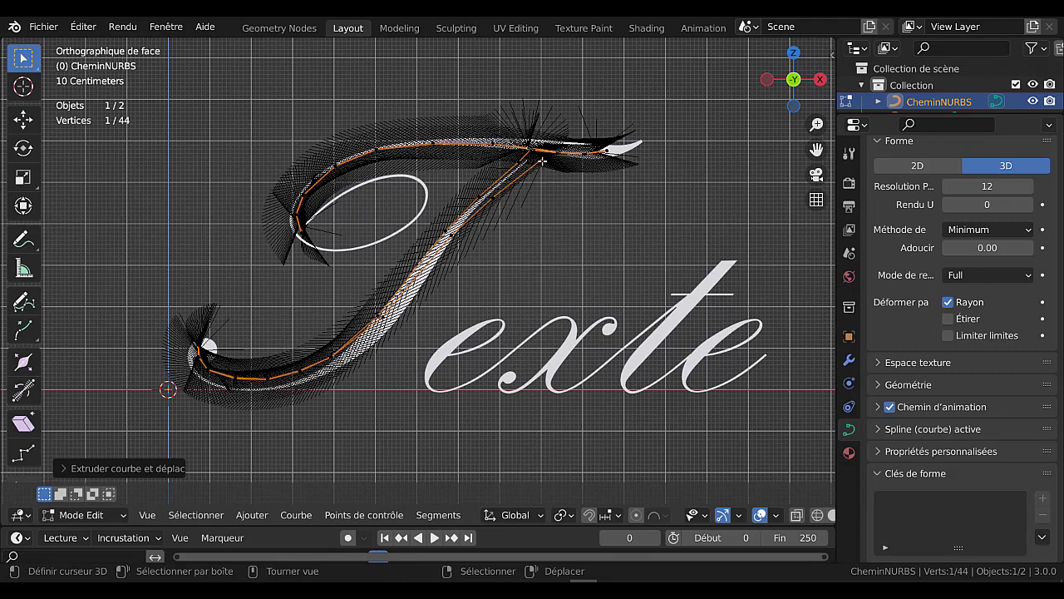
Extrude five control points from the junction down the T's stem to the start of its lower curve
key(e)
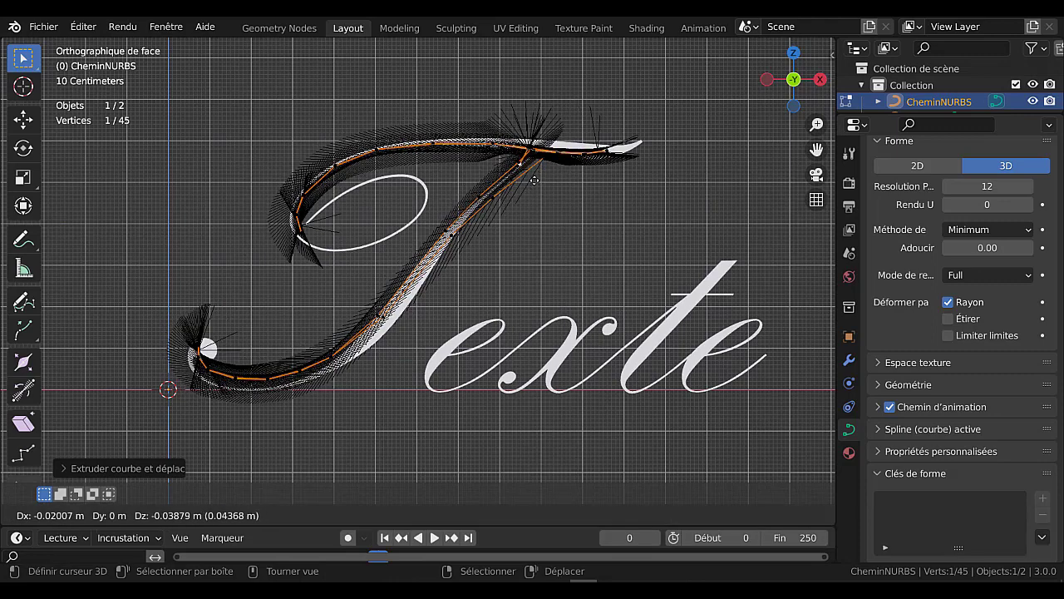
click(512, 196)
key(e)
click(492, 216)
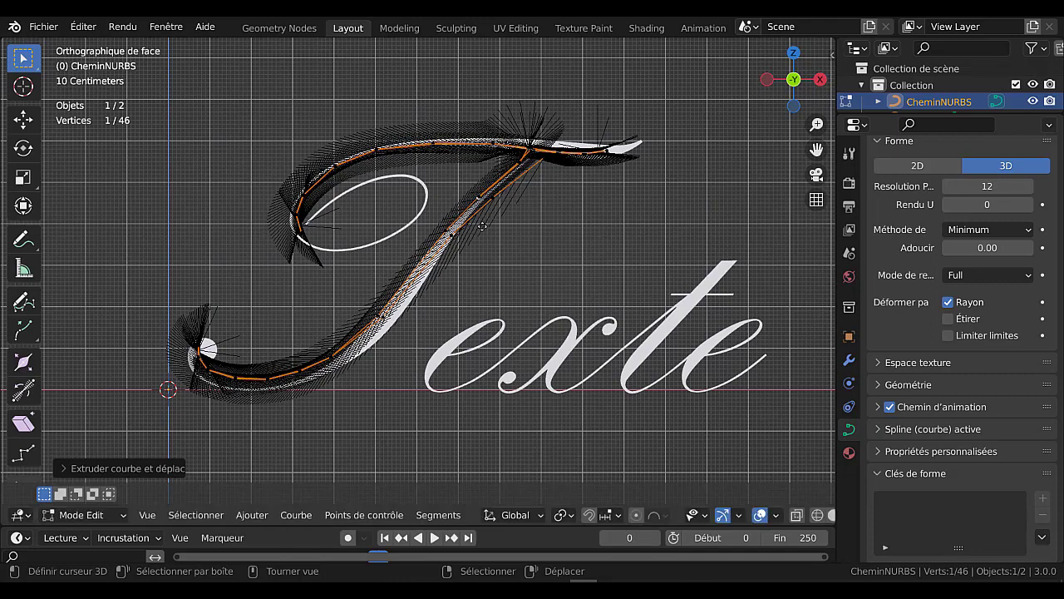
key(e)
click(461, 252)
key(e)
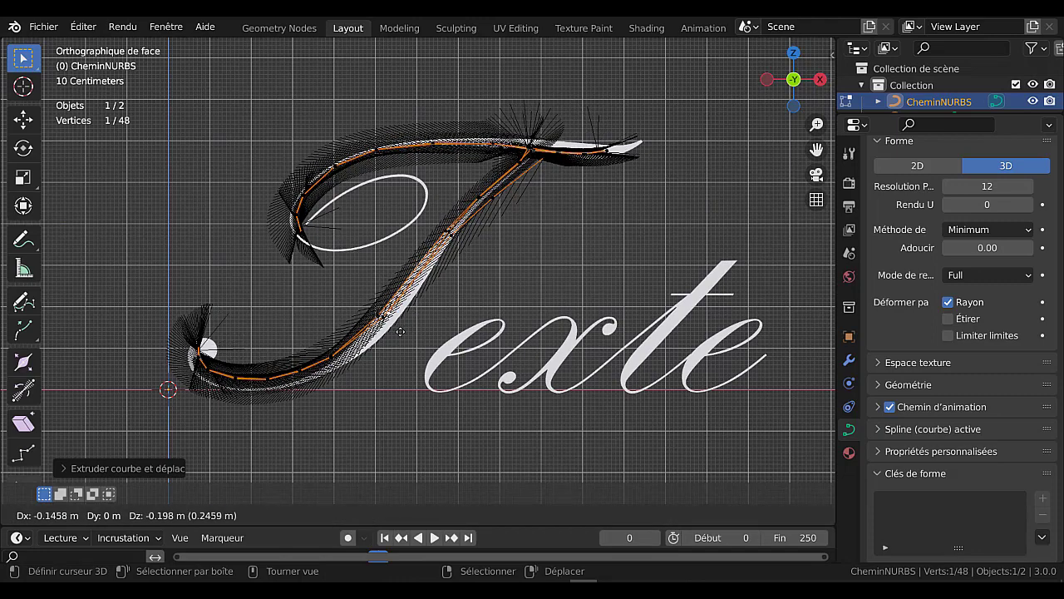
click(387, 340)
key(e)
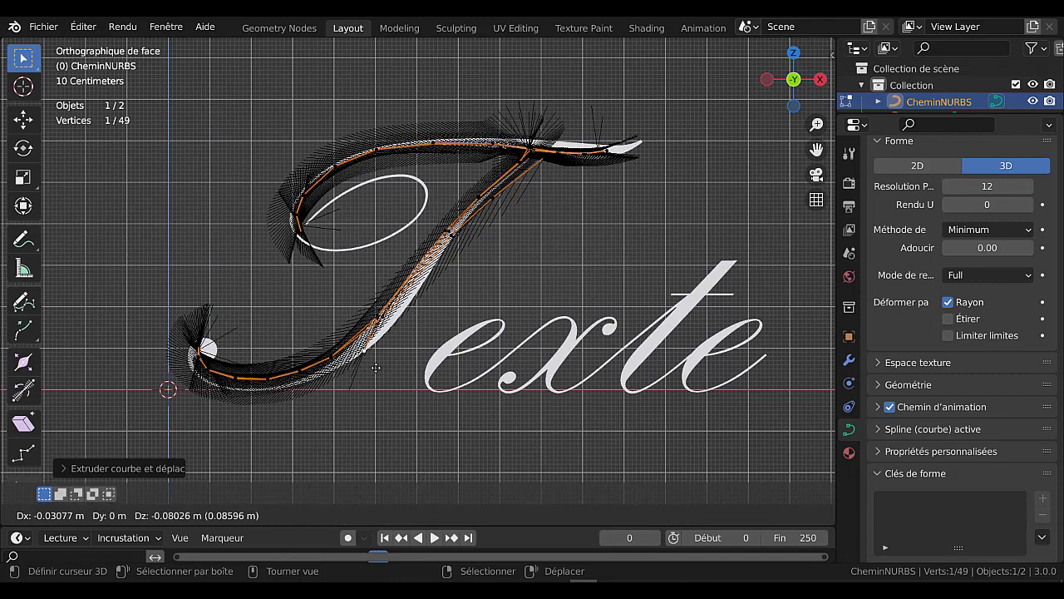
click(376, 367)
Extrude three control points from the base of the T's stem, curving along the baseline up into the first e
key(e)
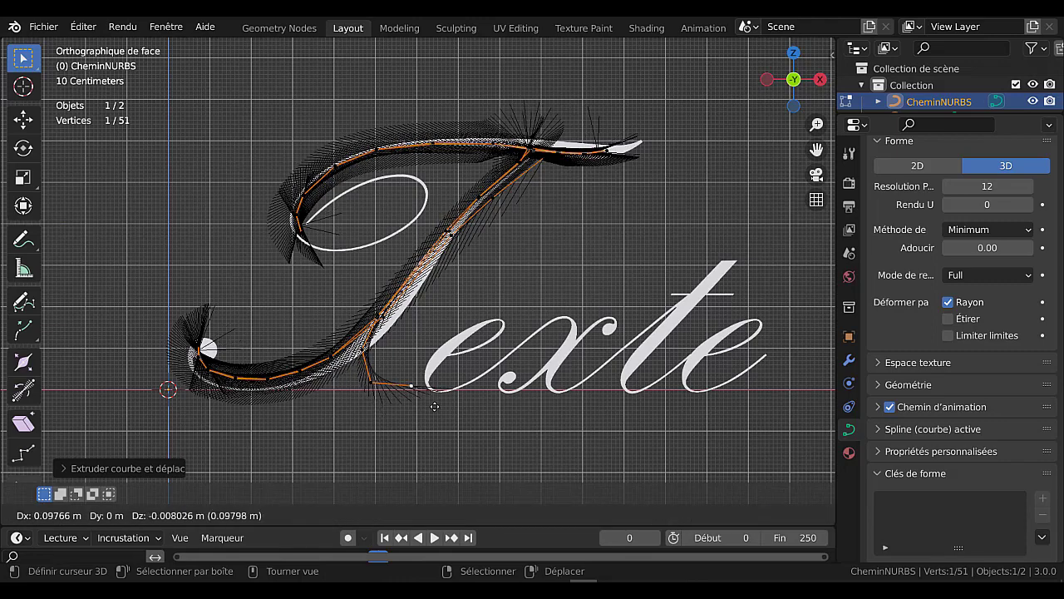
click(382, 401)
key(e)
click(429, 404)
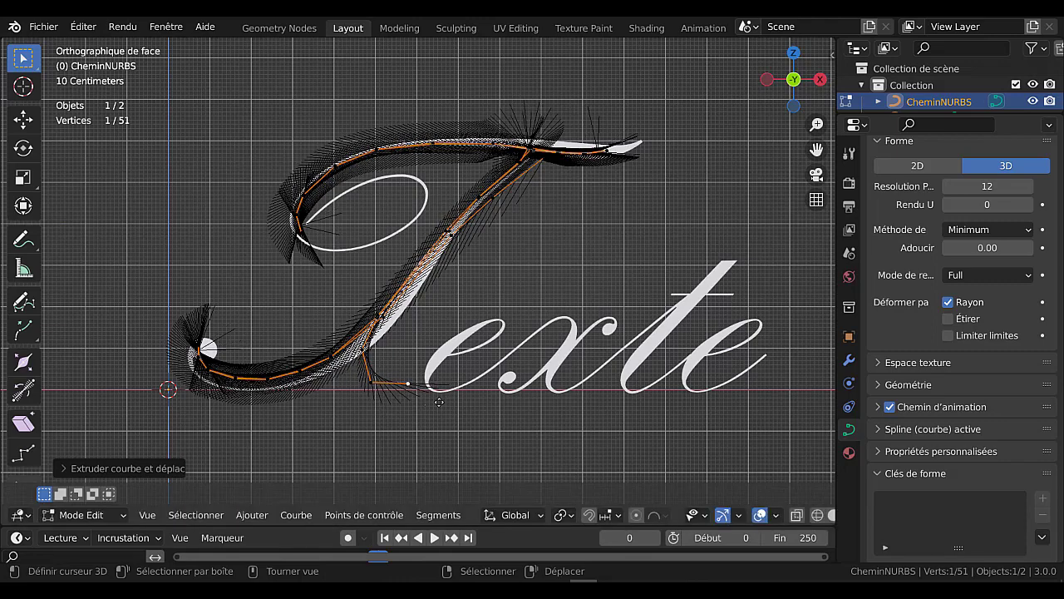
key(e)
click(463, 376)
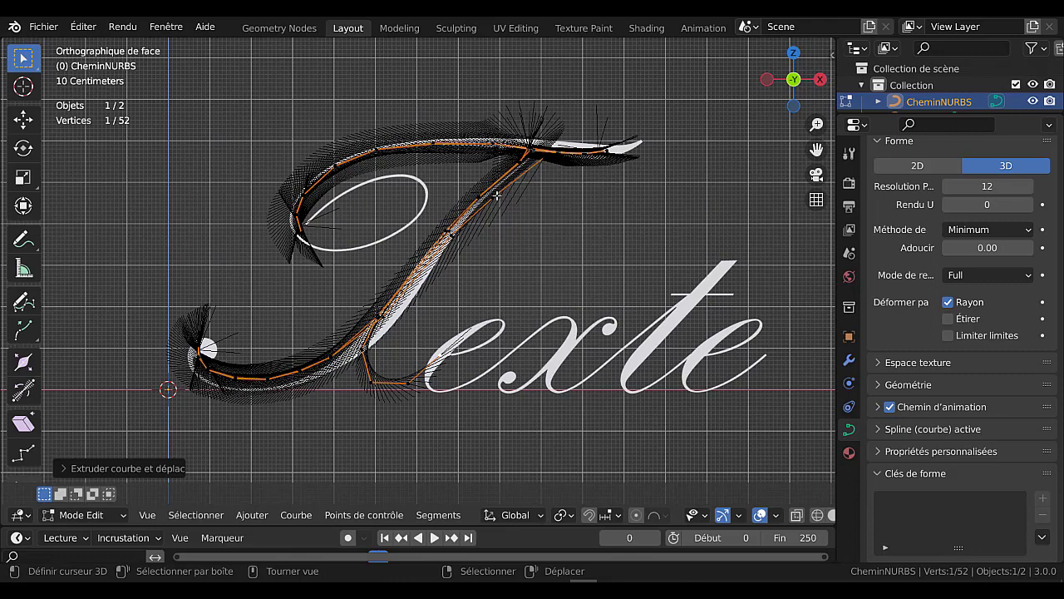
Move the upper control points of the T's stem closer to the letter's outline, from the crossbar junction down to mid-stem
key(g)
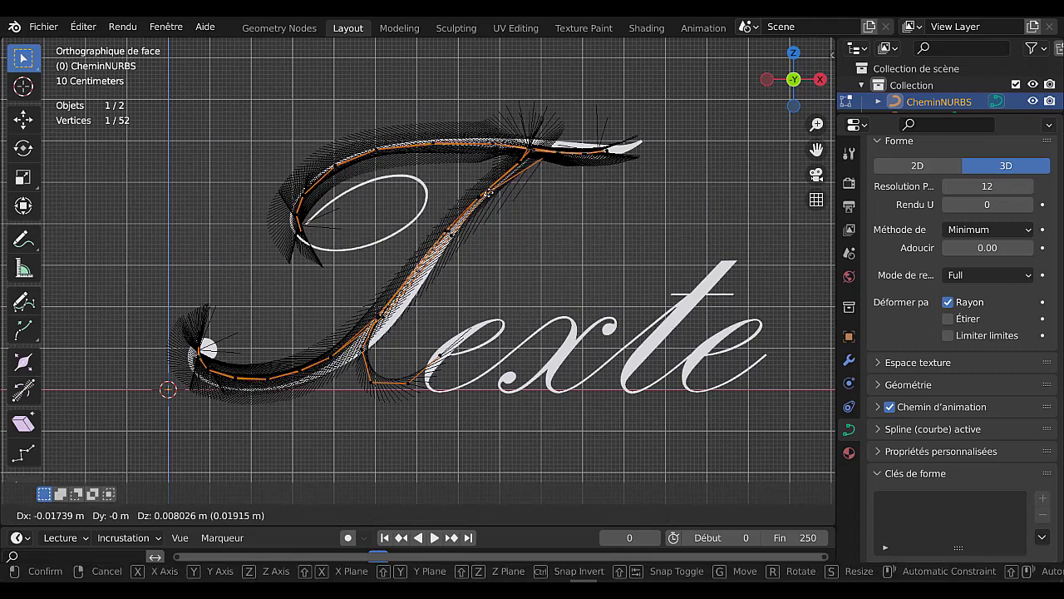
click(490, 193)
drag(535, 153, 528, 155)
scroll(440, 267, up, 2)
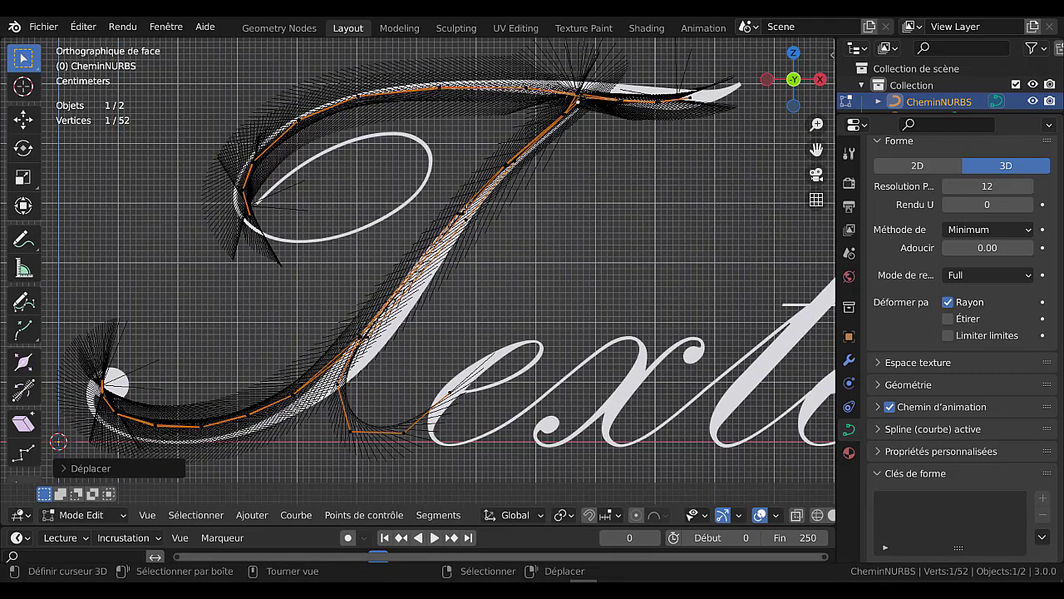
drag(468, 221, 461, 215)
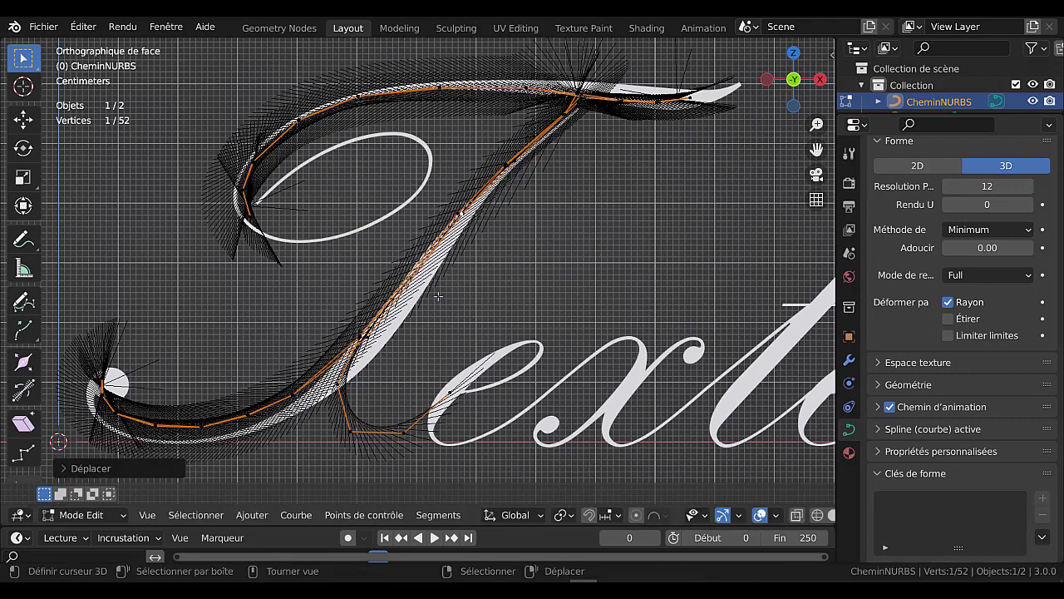
scroll(438, 296, down, 2)
scroll(546, 264, down, 1)
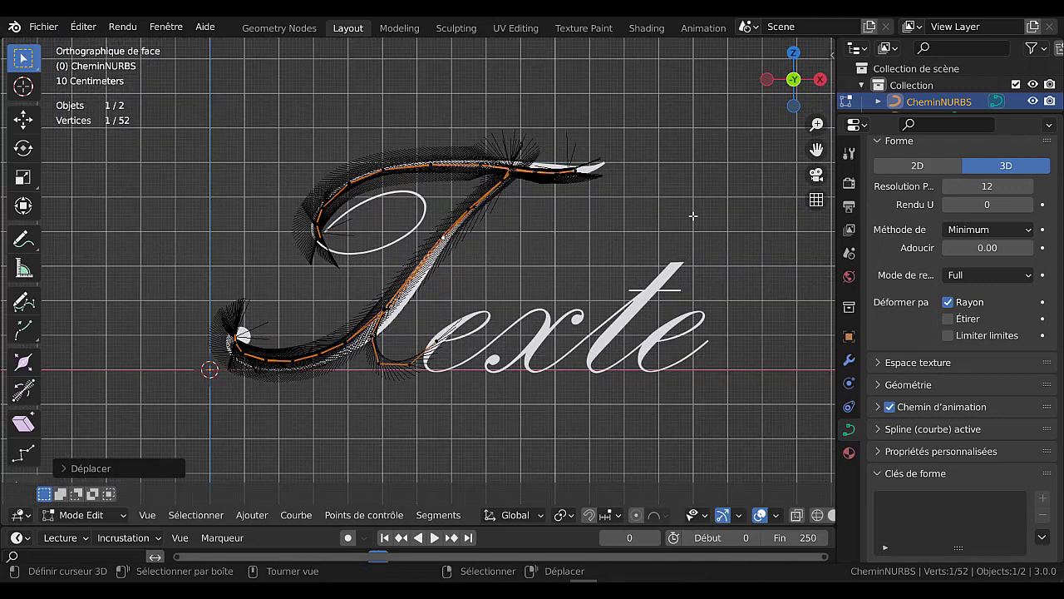
In right view, select all control points of the path
key(KP_3)
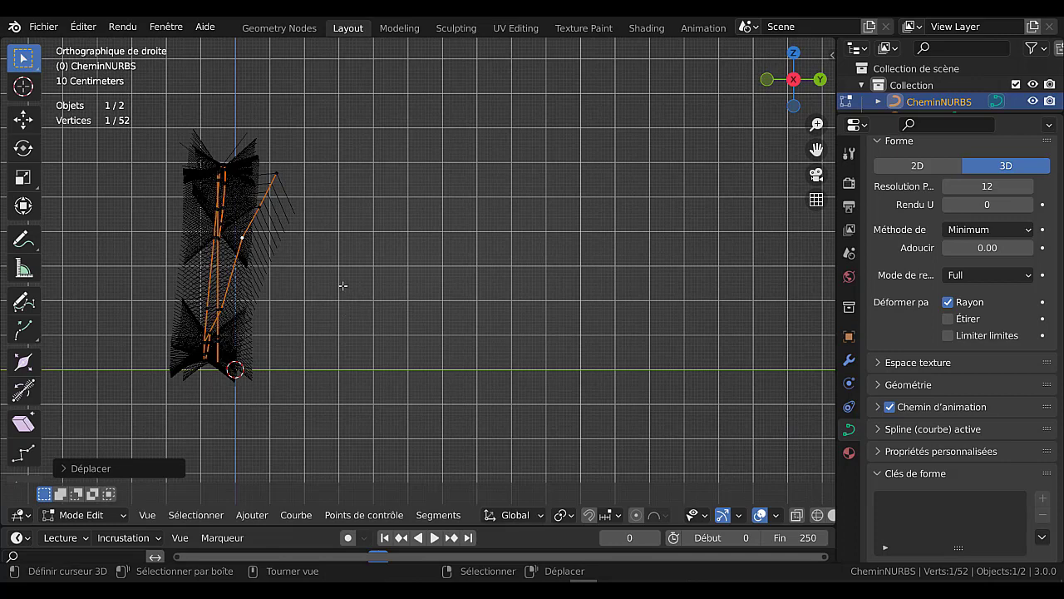
key(a)
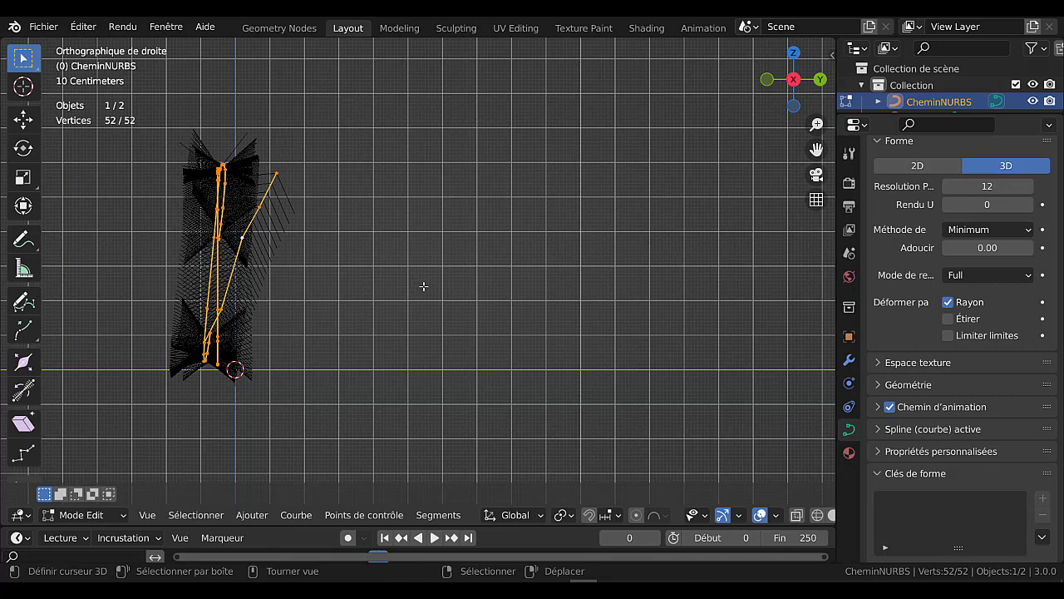
scroll(424, 286, down, 2)
key(s)
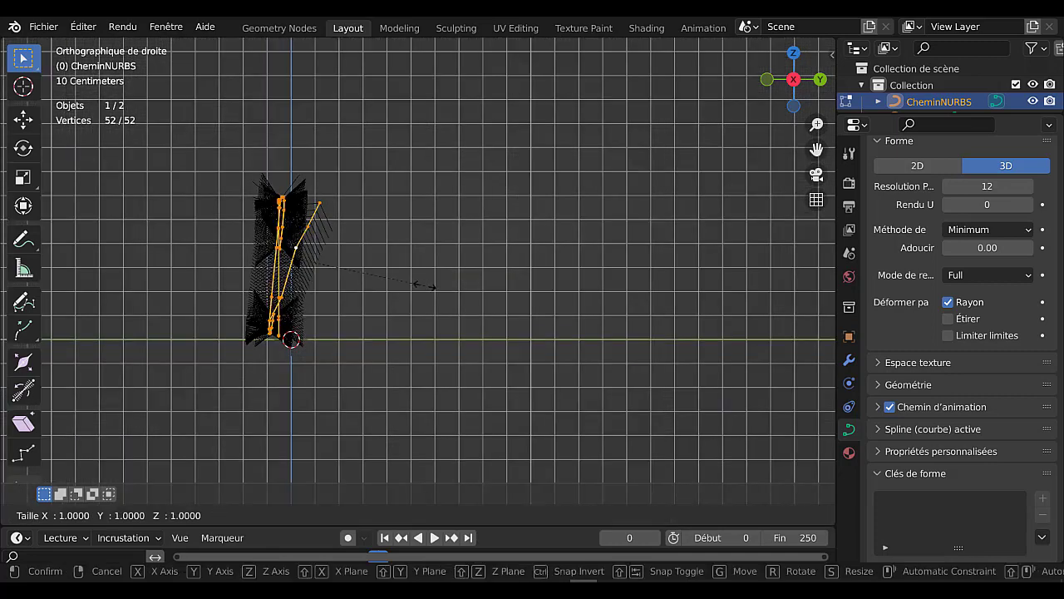
text(y)
text(0)
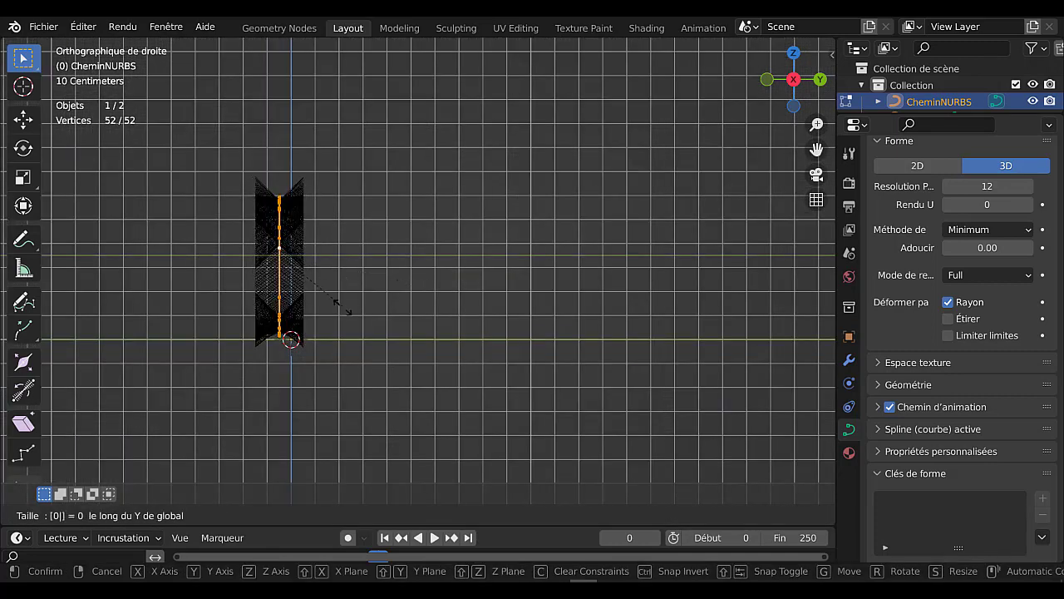
text(y)
key(Escape)
key(s)
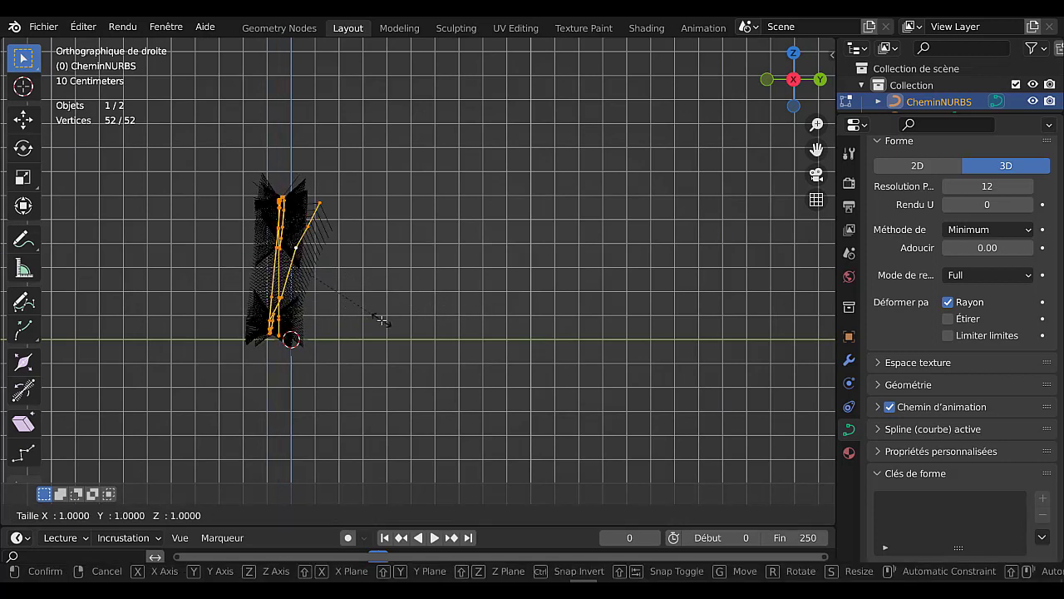
key(y)
key(Escape)
Flatten the whole path by scaling all its control points to 0 along the Y axis
key(s)
key(y)
key(0)
key(Return)
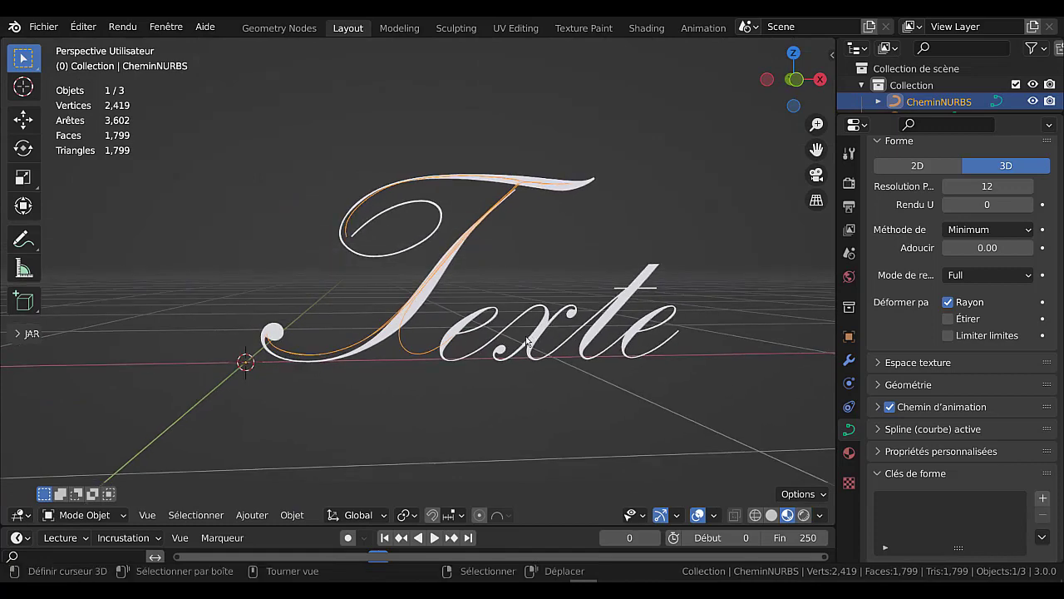
Reopen the path for editing with its end control point on the first e selected, in front view
key(Tab)
scroll(458, 349, up, 3)
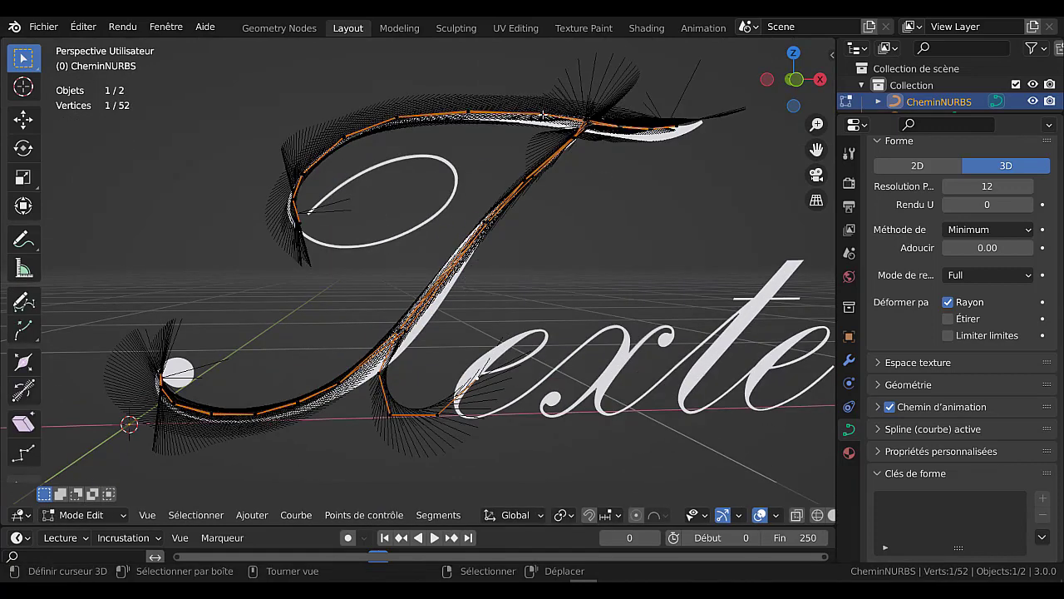
scroll(569, 316, up, 5)
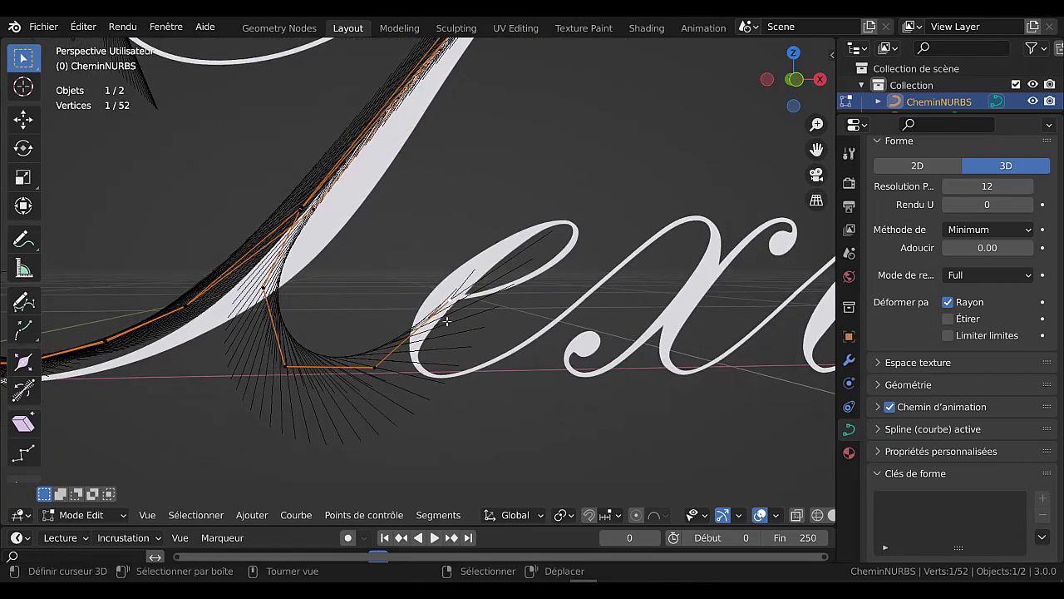
key(KP_1)
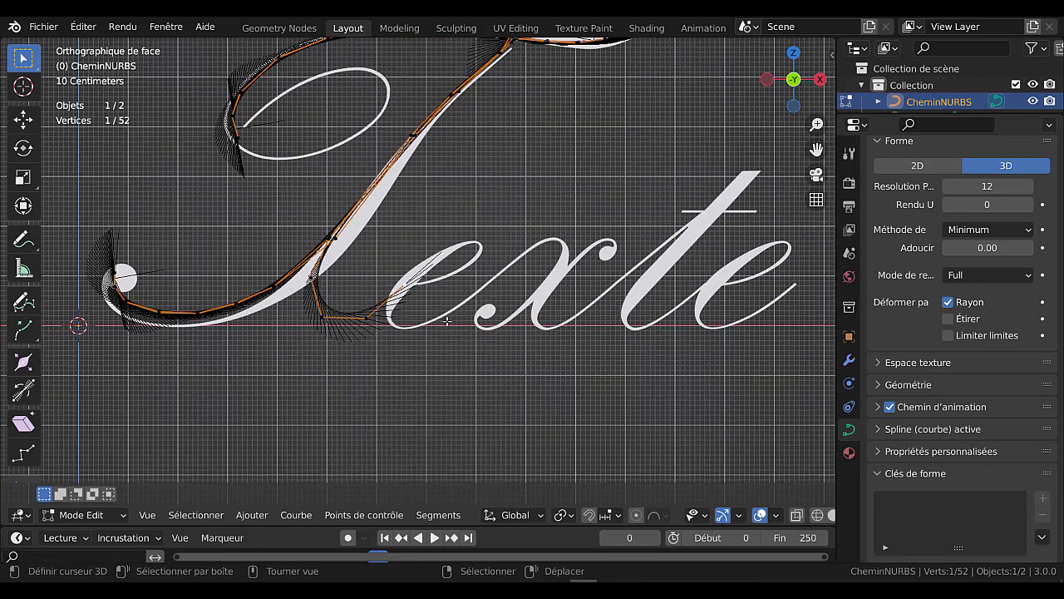
scroll(447, 320, up, 3)
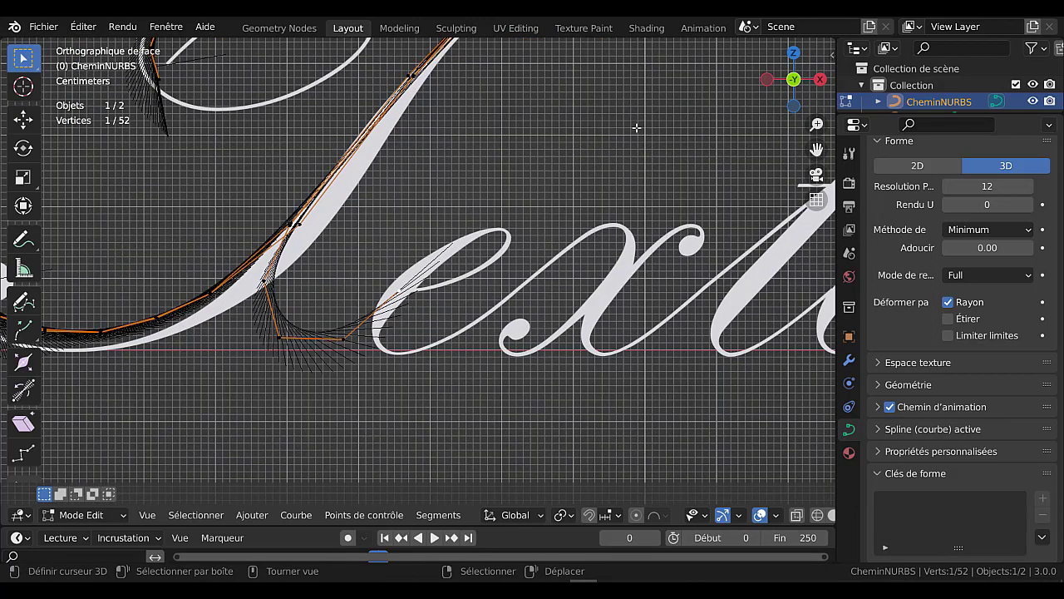
middle_drag(590, 199, 600, 204)
scroll(599, 204, down, 5)
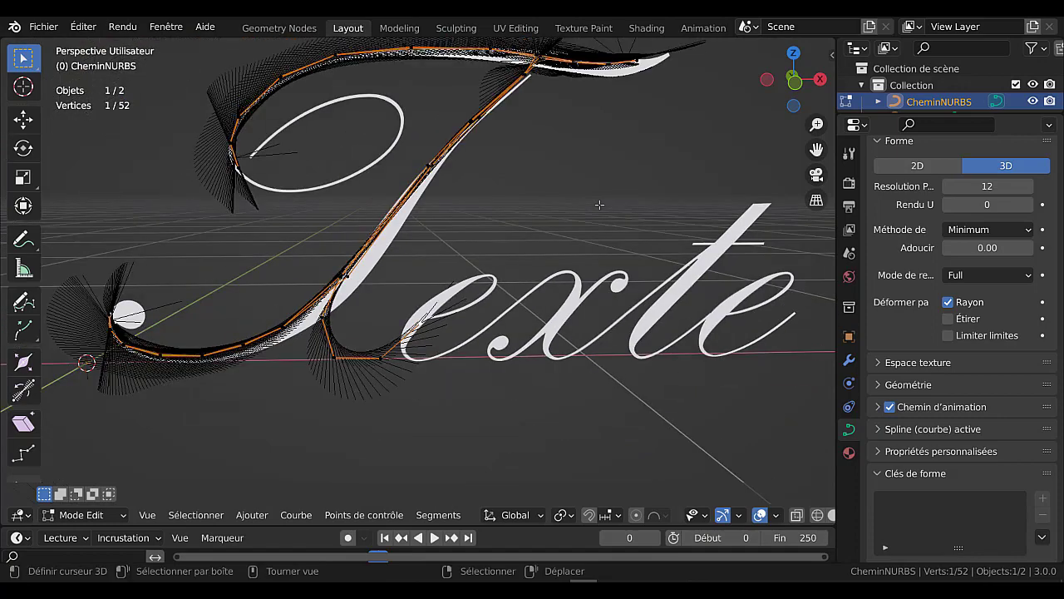
key(KP_1)
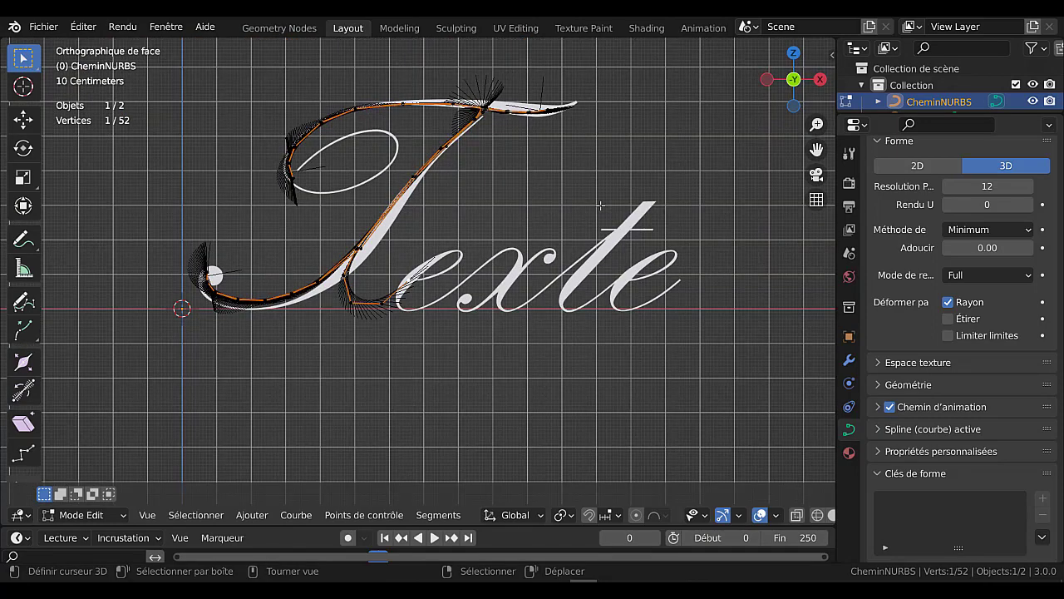
scroll(460, 363, up, 5)
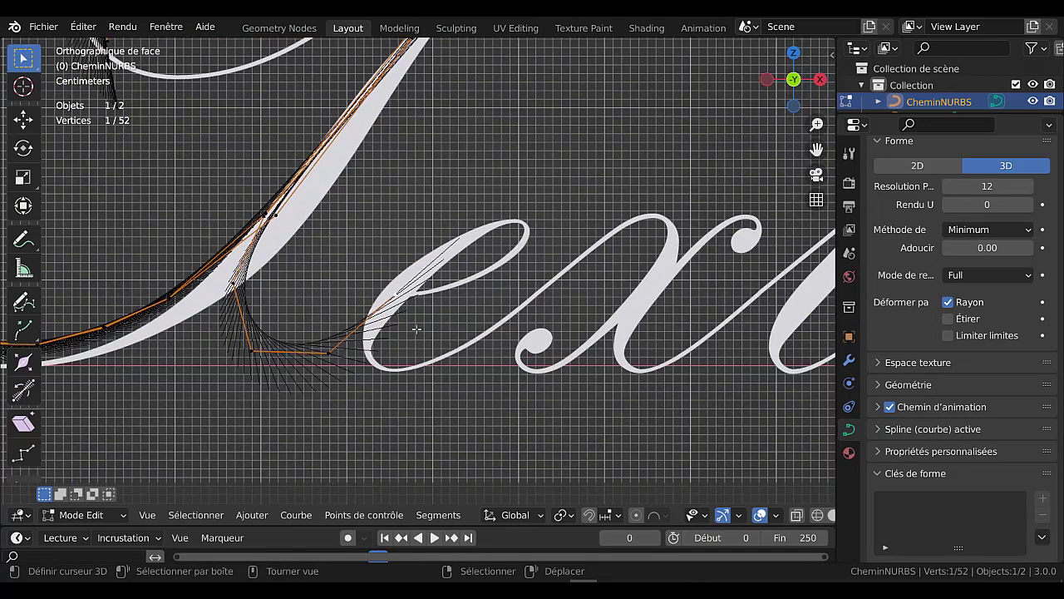
Extrude five control points from the path's end along the e's inner stroke and around to the top of its loop
key(e)
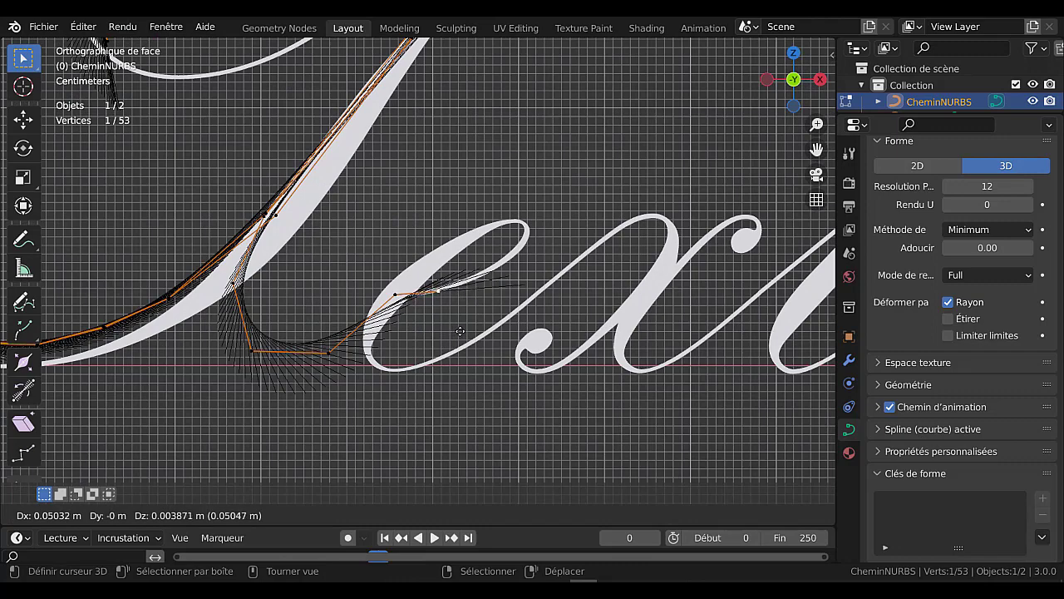
click(460, 330)
key(e)
click(507, 310)
key(e)
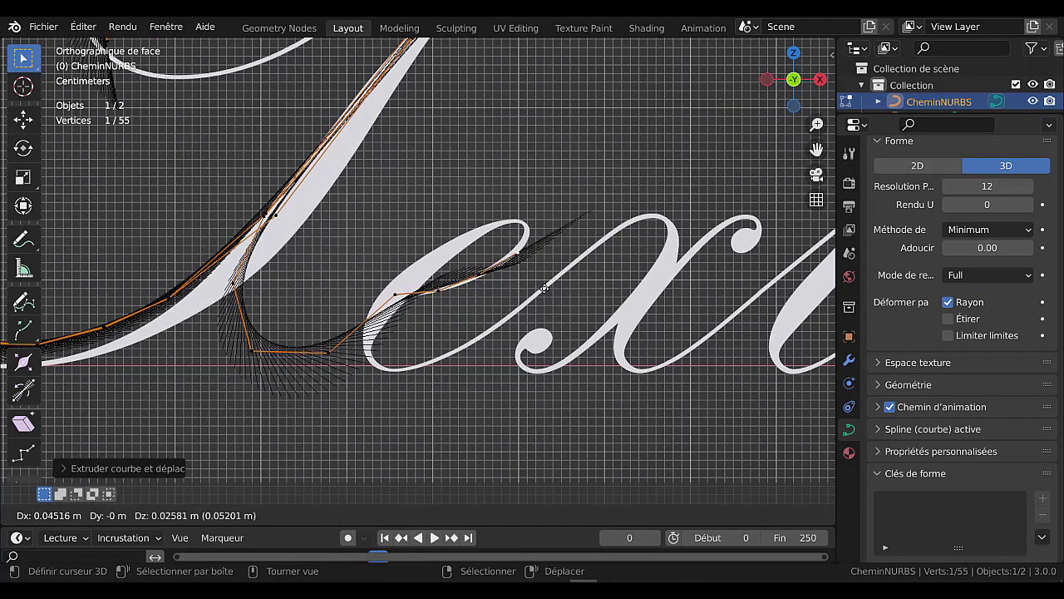
click(499, 270)
key(e)
click(528, 237)
key(e)
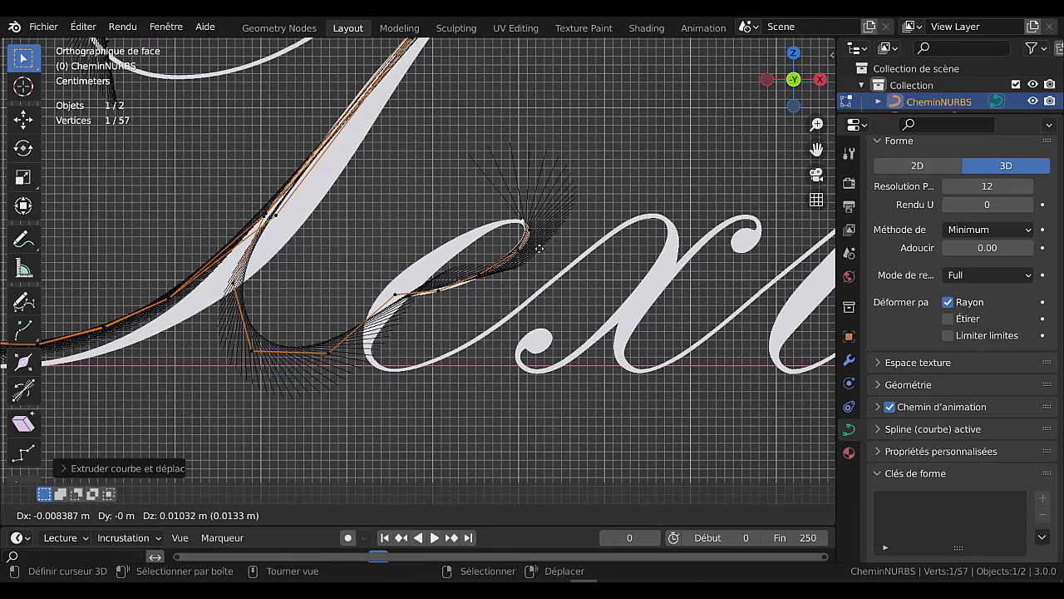
click(538, 247)
Extrude five control points from the top of the e's loop down its thick back toward the lower curve
key(e)
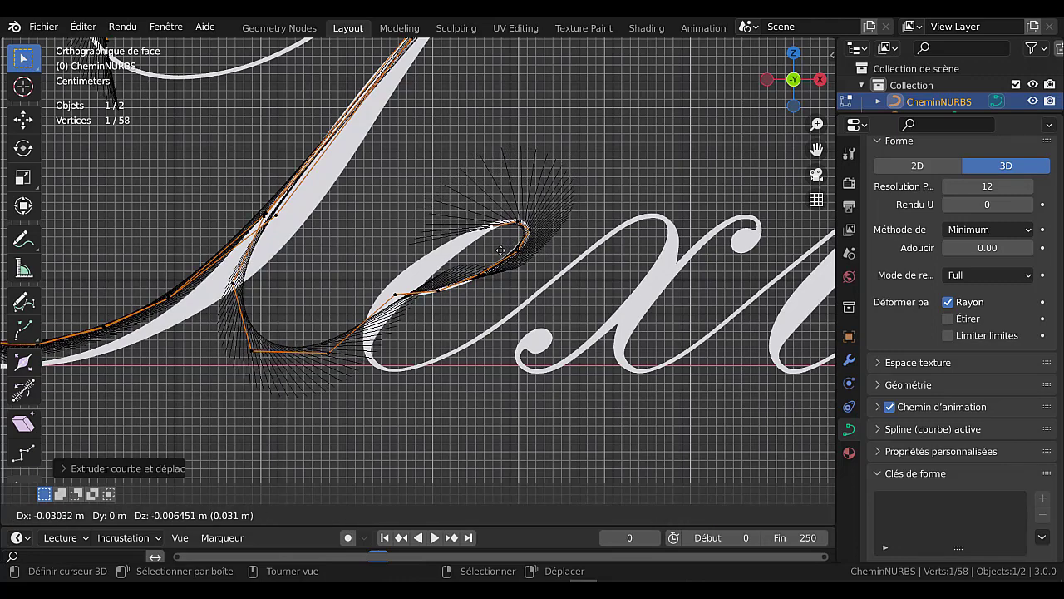
click(499, 178)
key(e)
click(438, 288)
key(e)
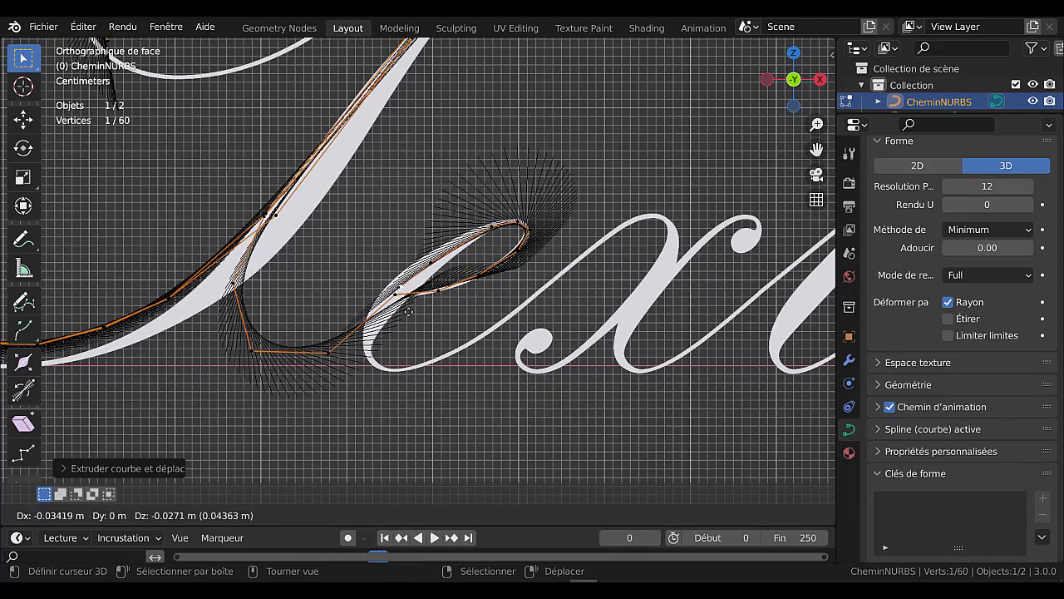
click(409, 311)
key(e)
click(384, 346)
key(e)
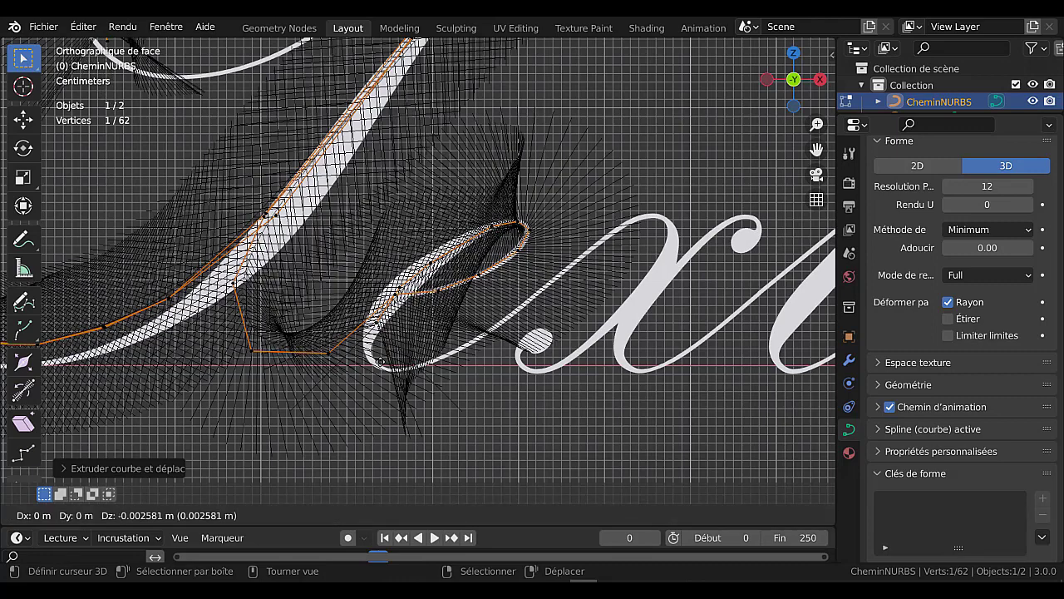
click(375, 366)
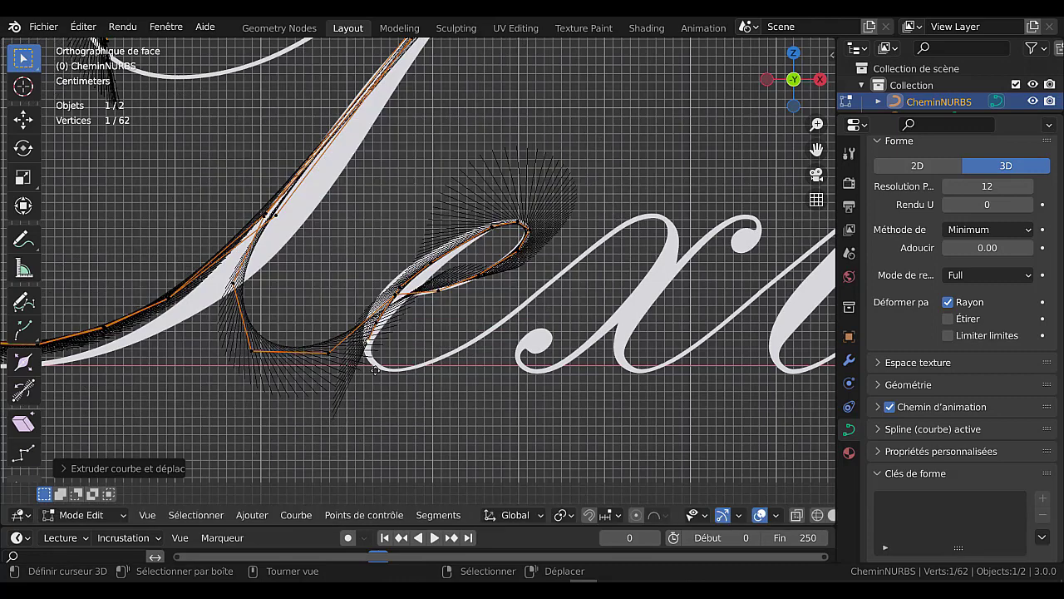
Extrude three control points around the e's bottom curve into its exit stroke
key(e)
click(381, 389)
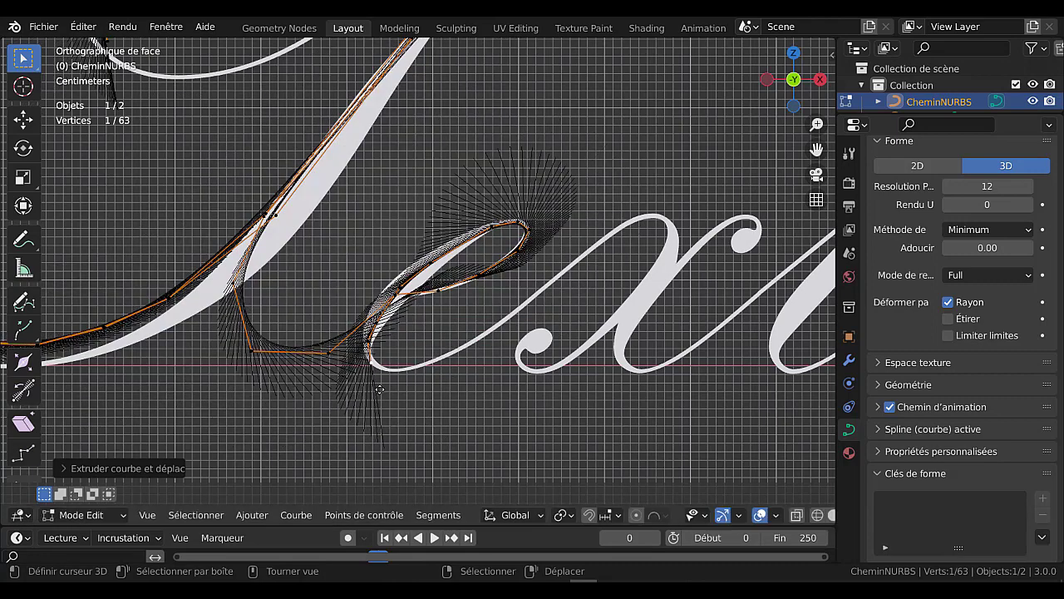
key(e)
click(407, 399)
key(e)
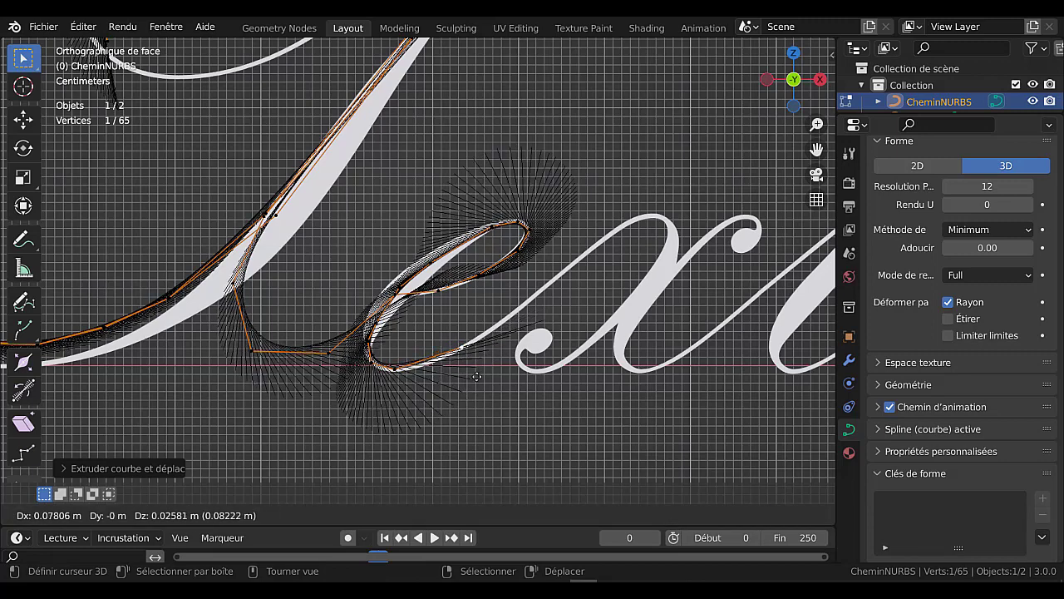
click(476, 381)
Extrude three control points up the connecting stroke from the e and over the top of the x
key(e)
click(599, 277)
key(e)
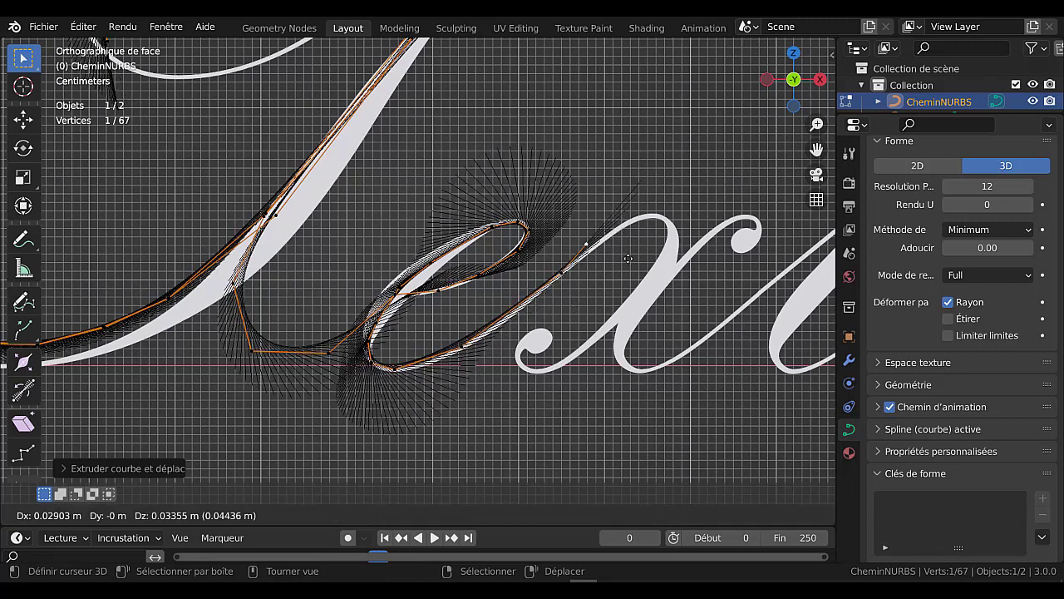
click(661, 245)
key(e)
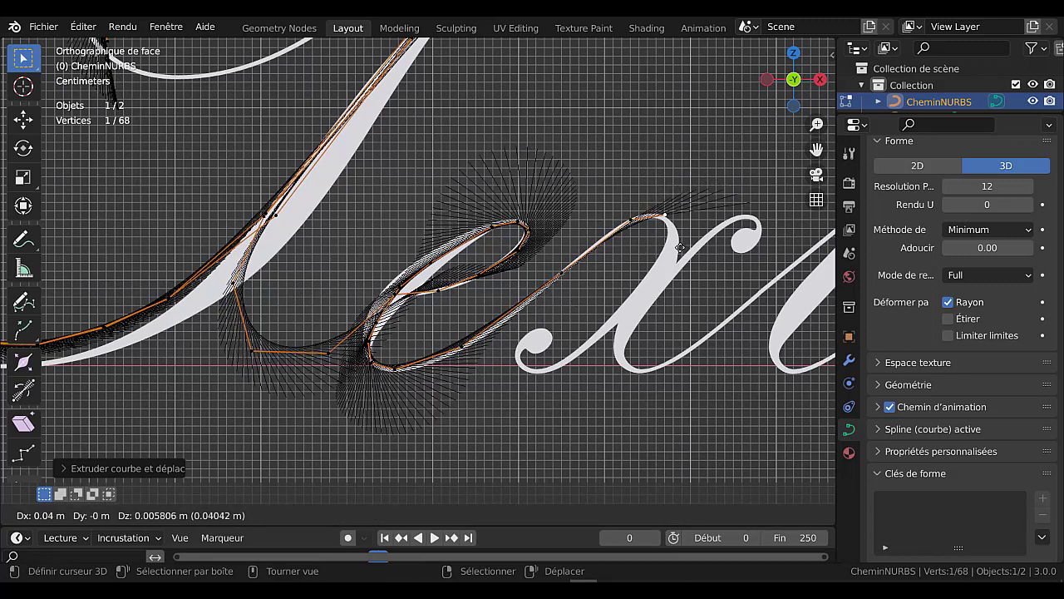
click(680, 247)
Extrude four control points from the path's end around the x's upper curve and down its first diagonal
key(e)
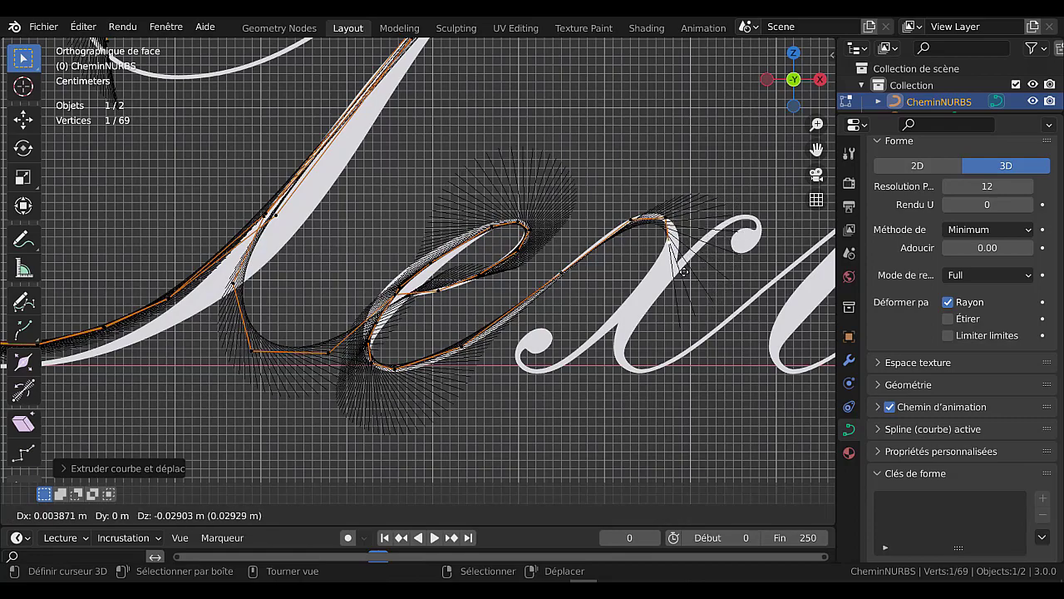
click(689, 271)
key(e)
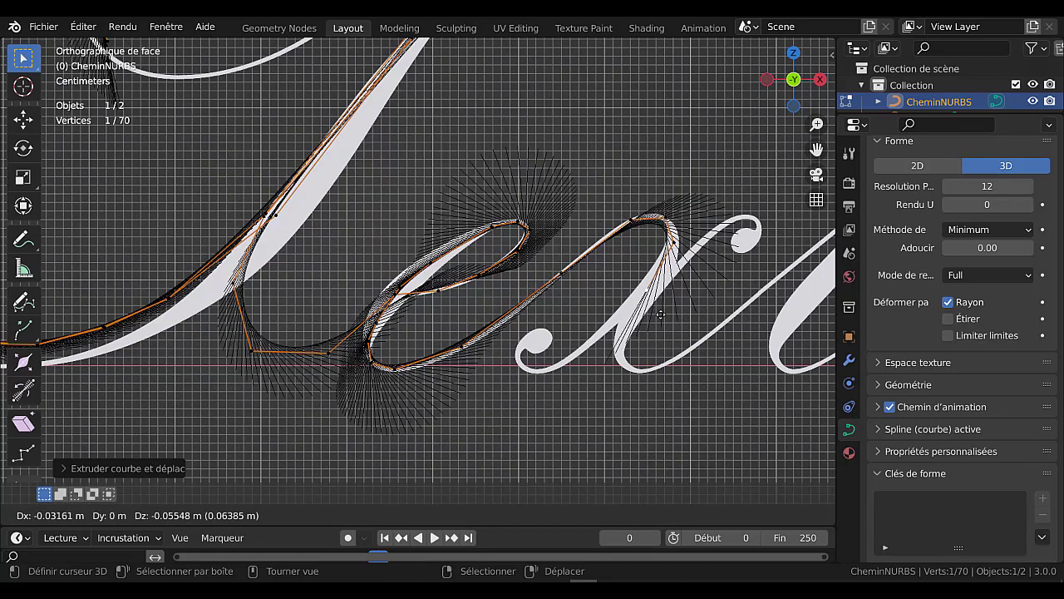
click(664, 317)
key(e)
click(587, 383)
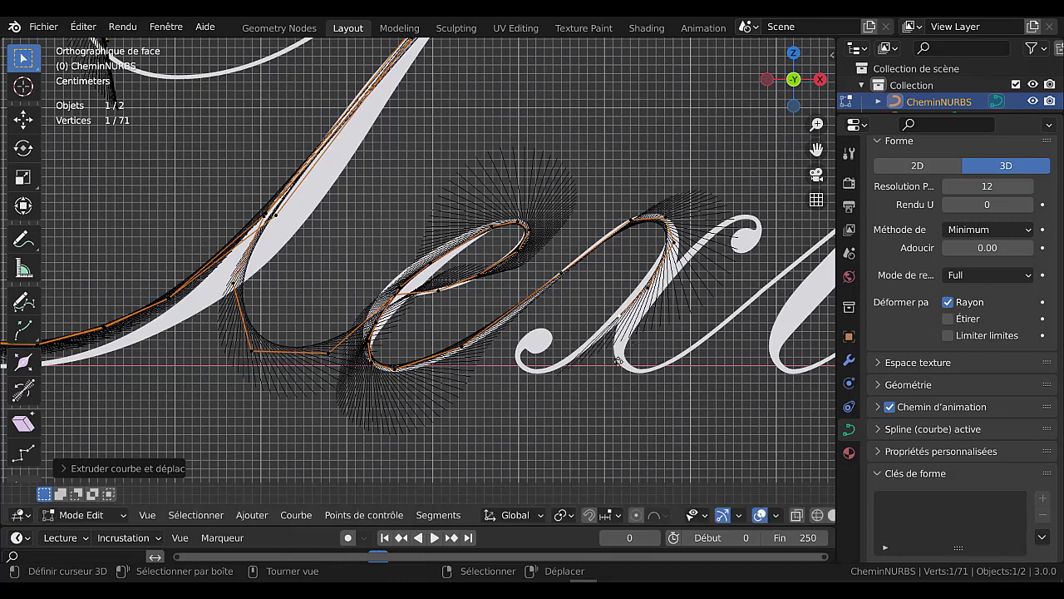
key(e)
click(584, 391)
Extrude three control points into the x's lower-left hook and back onto its diagonal
key(e)
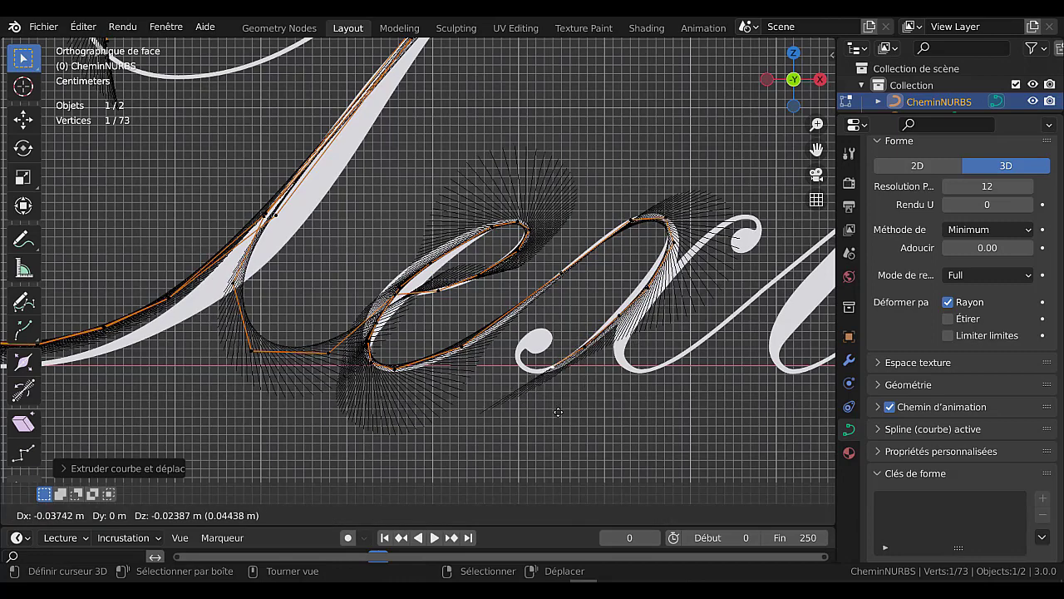
click(557, 413)
key(e)
click(522, 407)
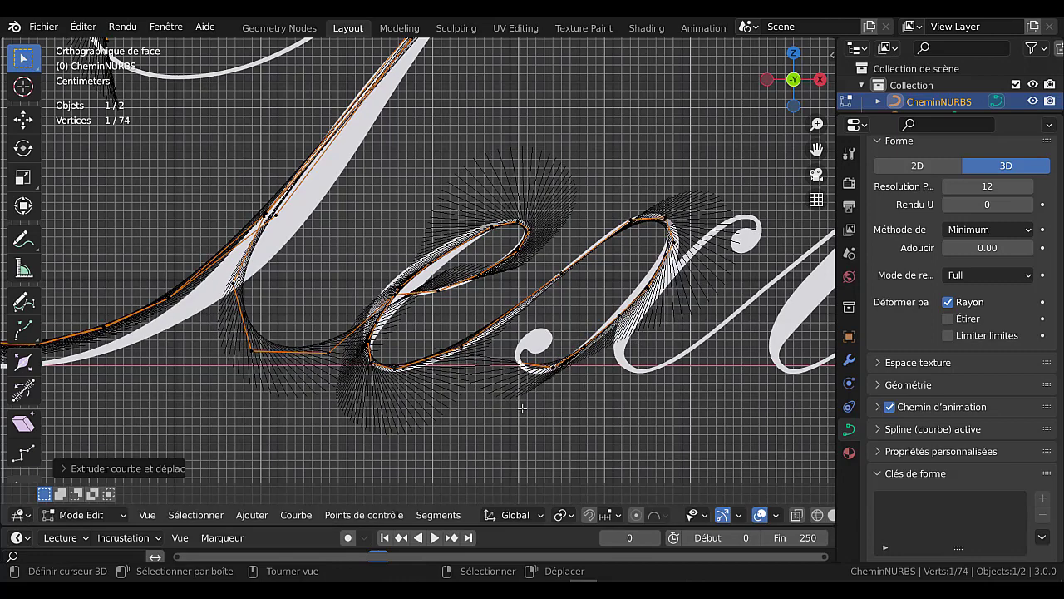
key(e)
click(556, 417)
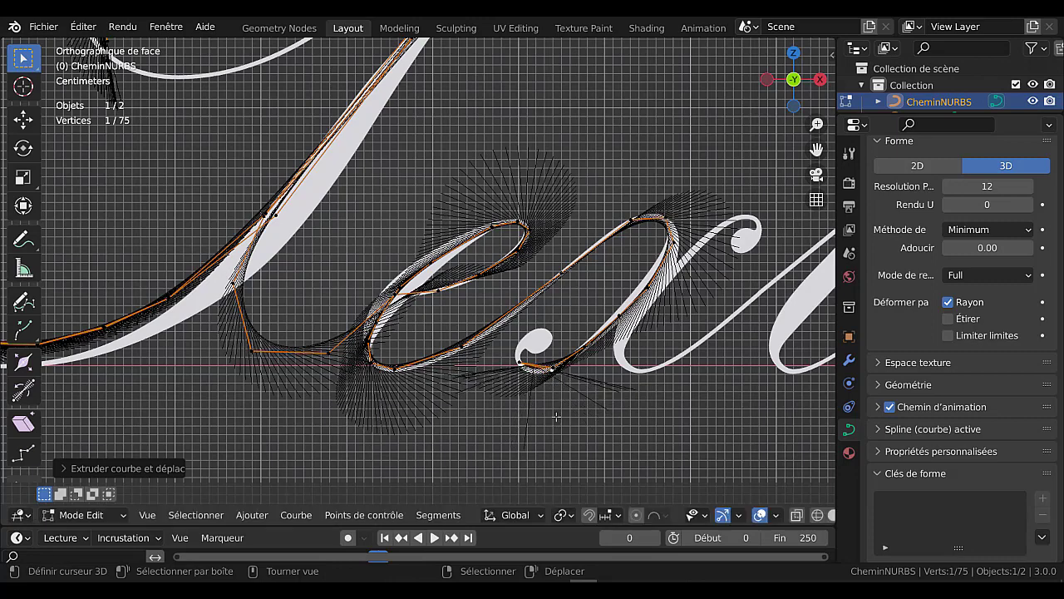
Extrude five control points from the x's lower-left hook up its long diagonal toward the upper-right tip
key(e)
click(620, 364)
key(e)
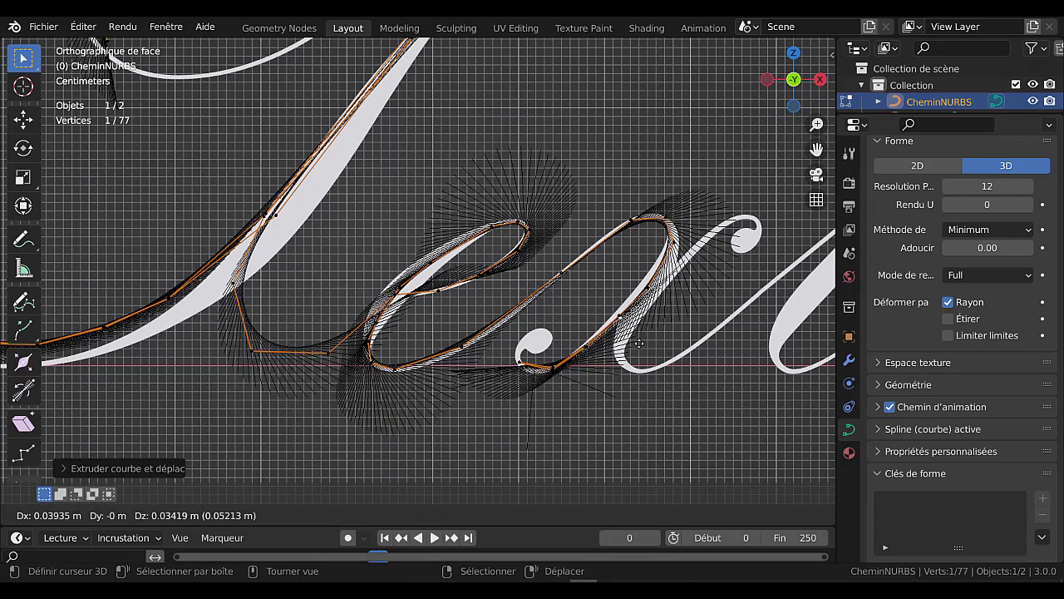
click(653, 324)
key(e)
click(687, 295)
key(e)
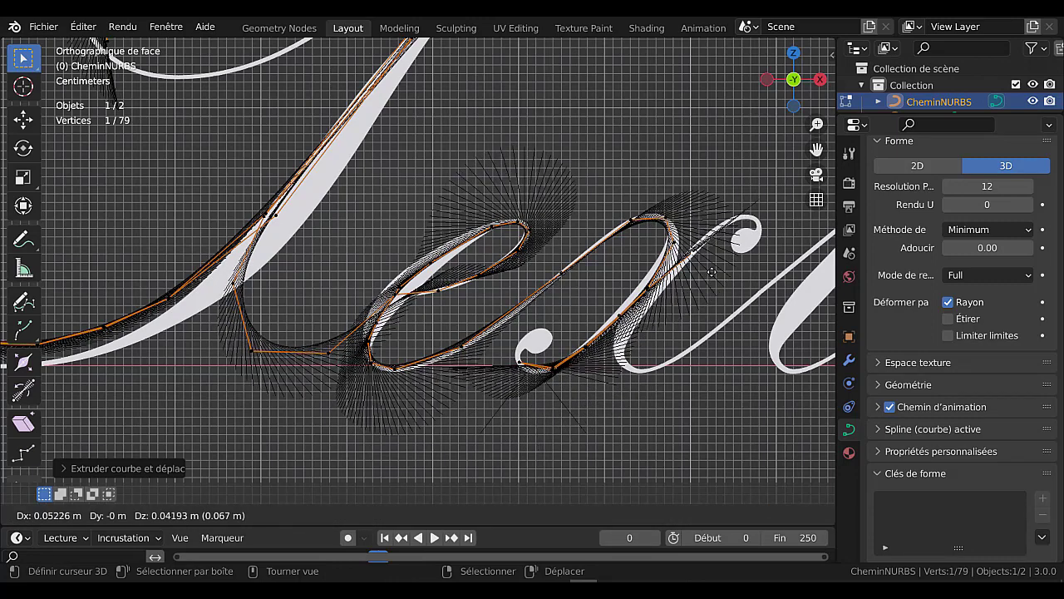
click(722, 263)
key(e)
click(756, 236)
Extrude four closely spaced control points around the x's upper-right tip
key(e)
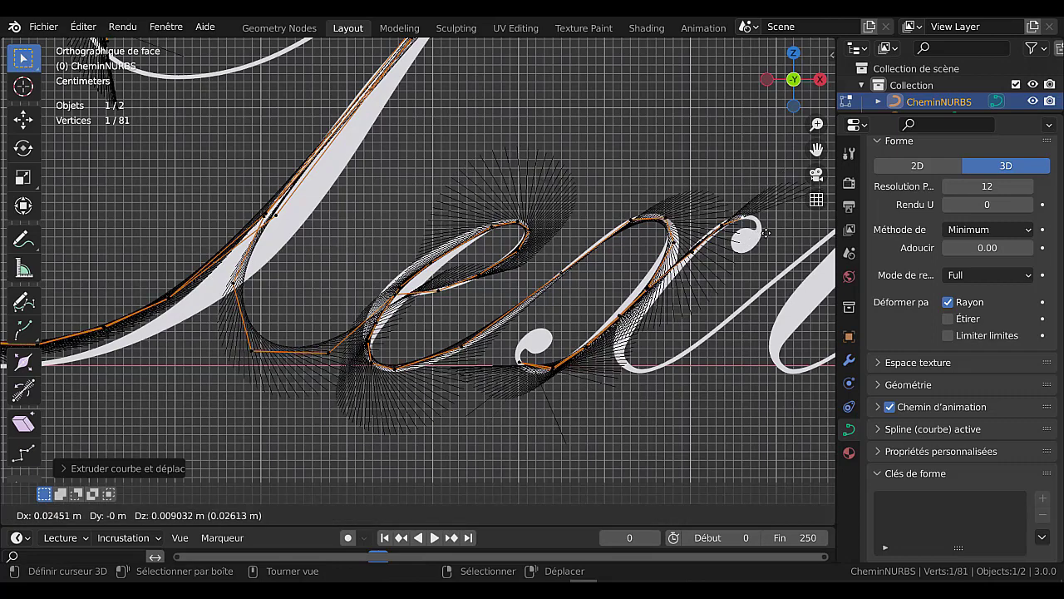
click(766, 232)
key(e)
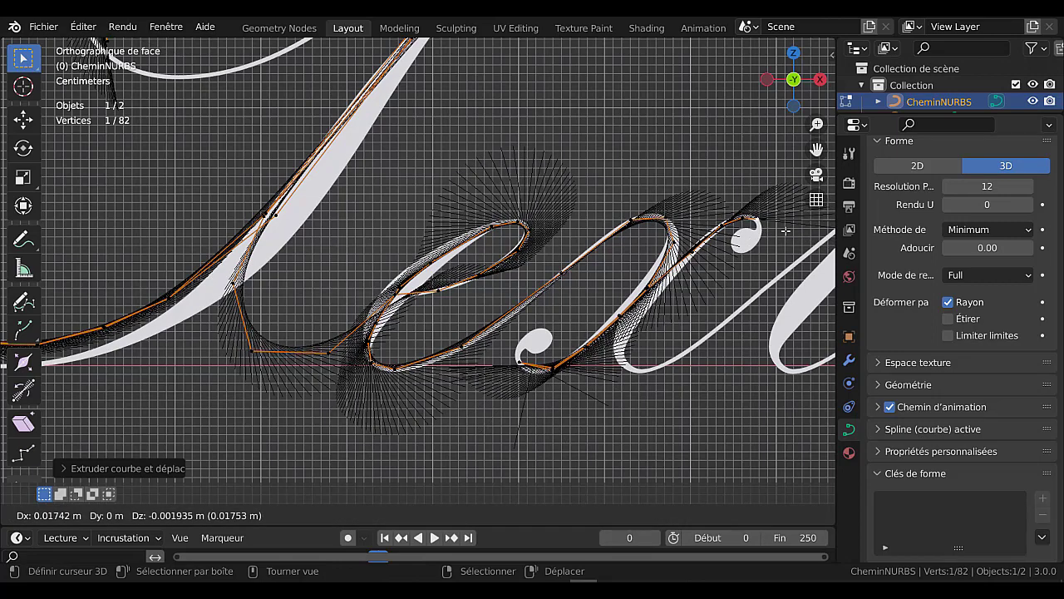
click(786, 231)
key(e)
click(785, 232)
key(e)
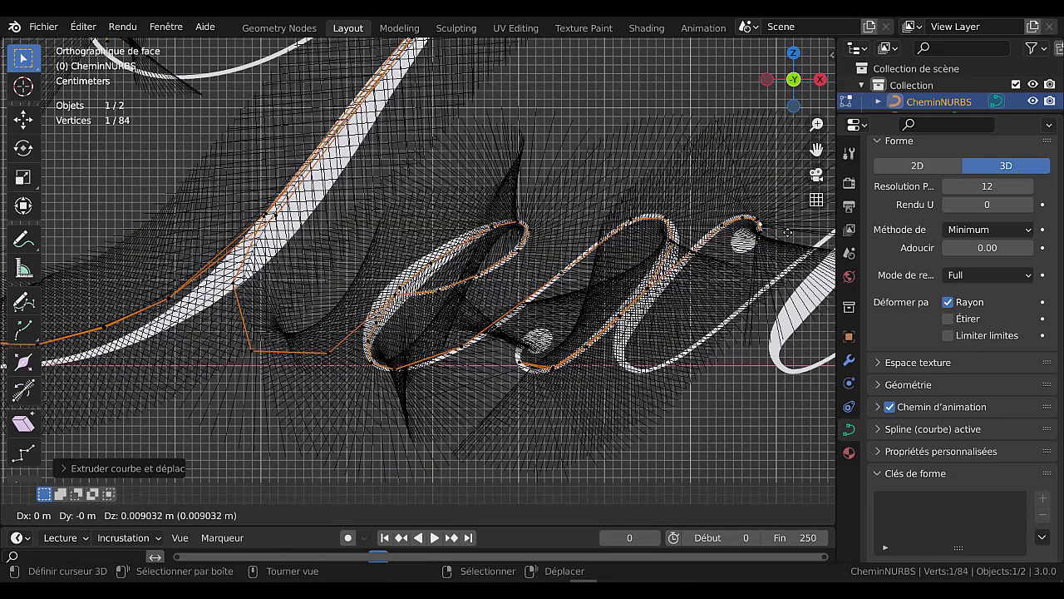
click(781, 230)
Extrude four control points from the x's upper-right tip back down its stroke to the centre crossing
key(e)
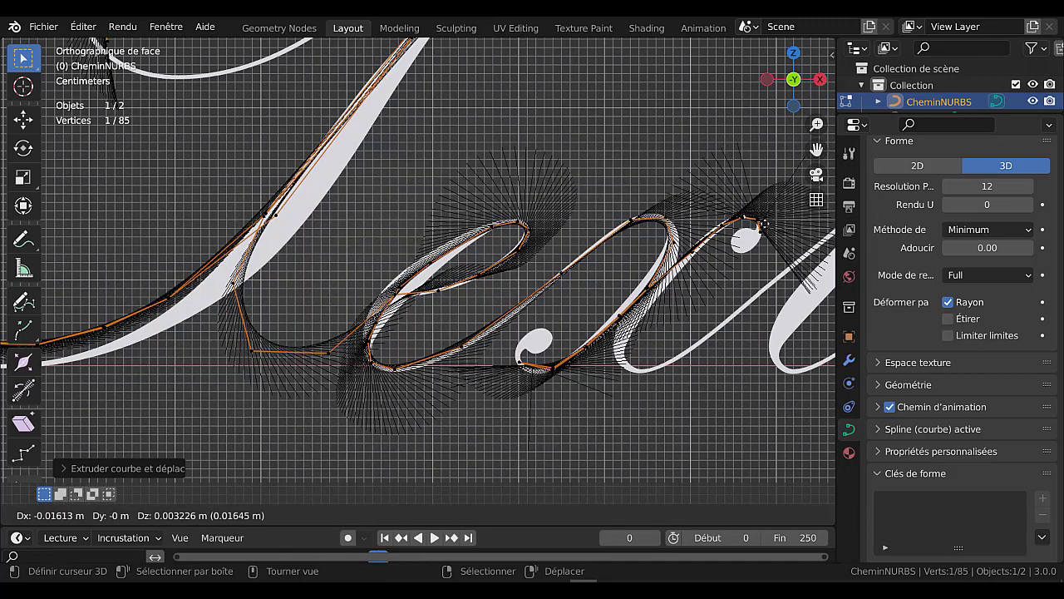
click(752, 227)
key(e)
click(735, 237)
key(e)
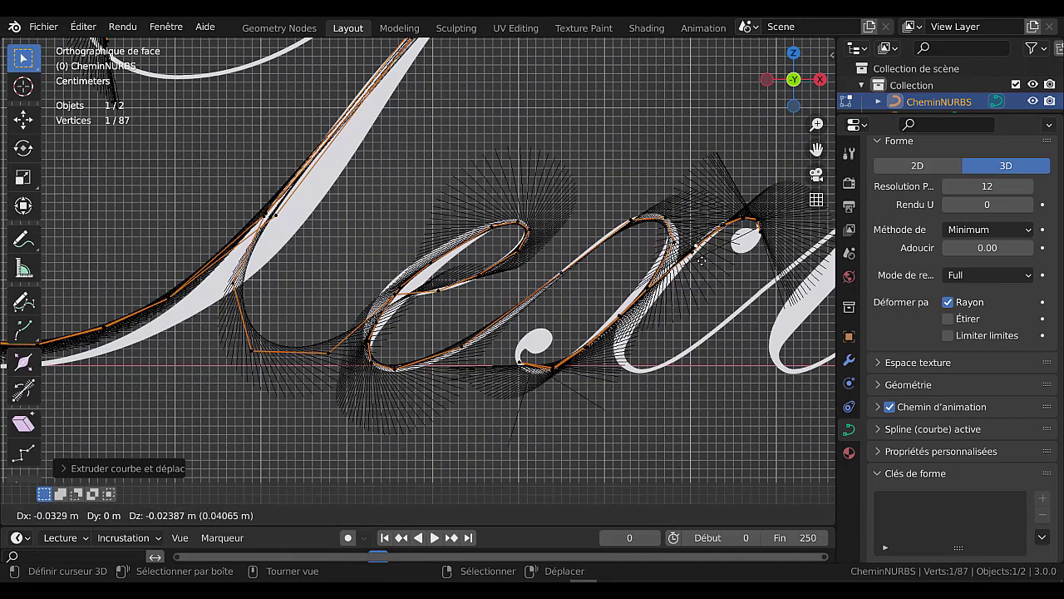
click(702, 263)
key(e)
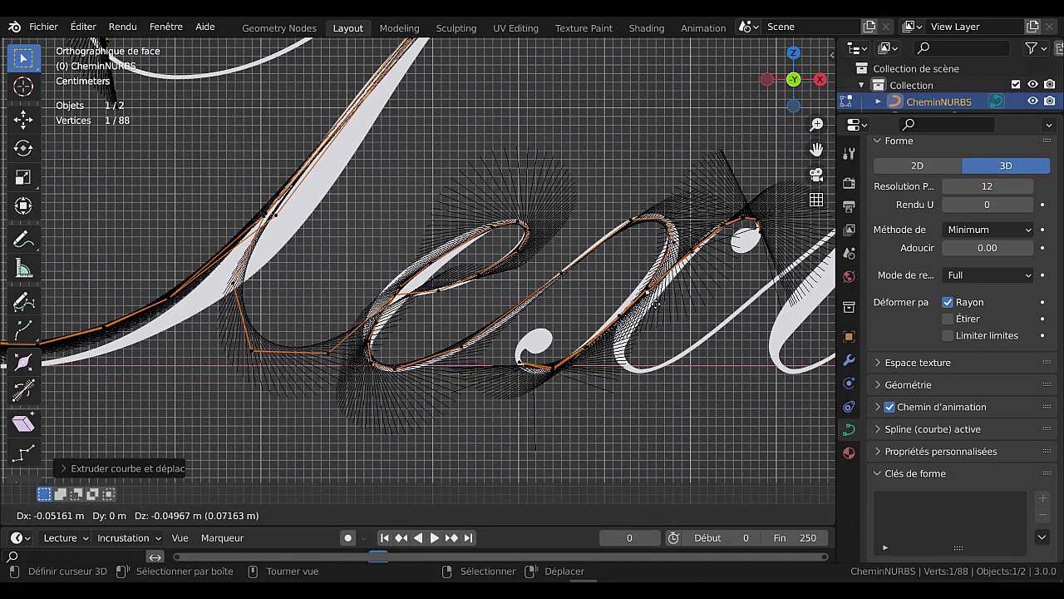
click(656, 305)
Extrude four control points from the x's centre down around its lower-right curve into the exit stroke
key(e)
click(634, 344)
key(e)
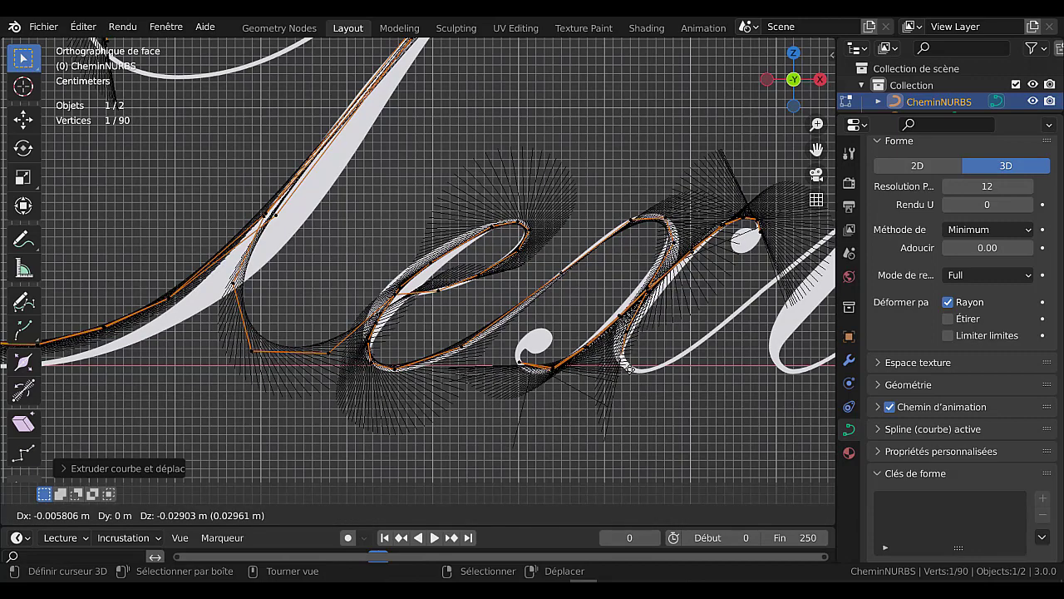
click(633, 368)
key(e)
click(647, 388)
key(e)
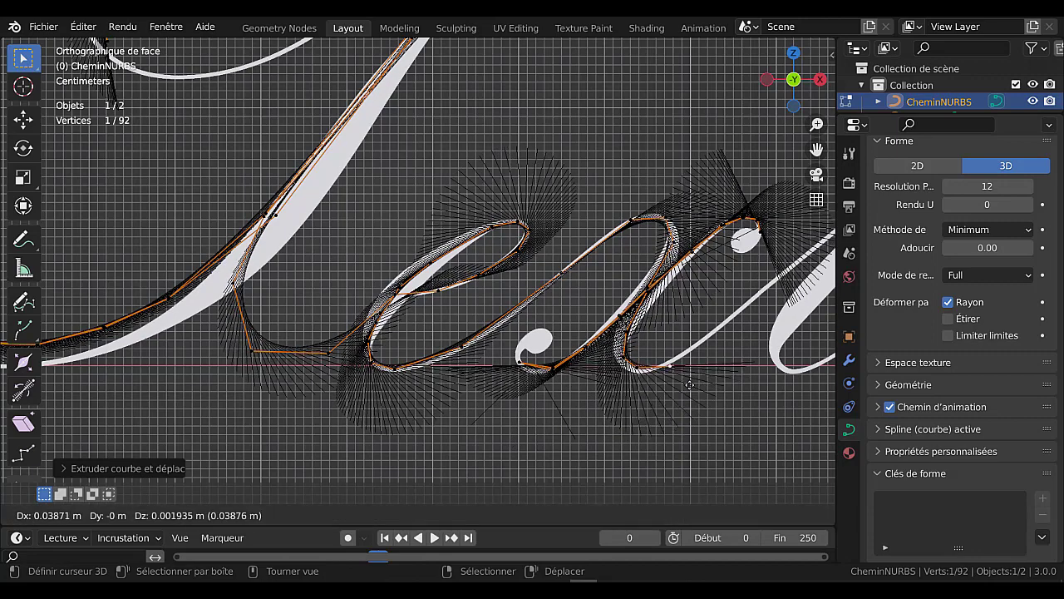
click(719, 322)
Extrude five control points up the connecting stroke from the x to where the t's stem meets its crossbar
key(e)
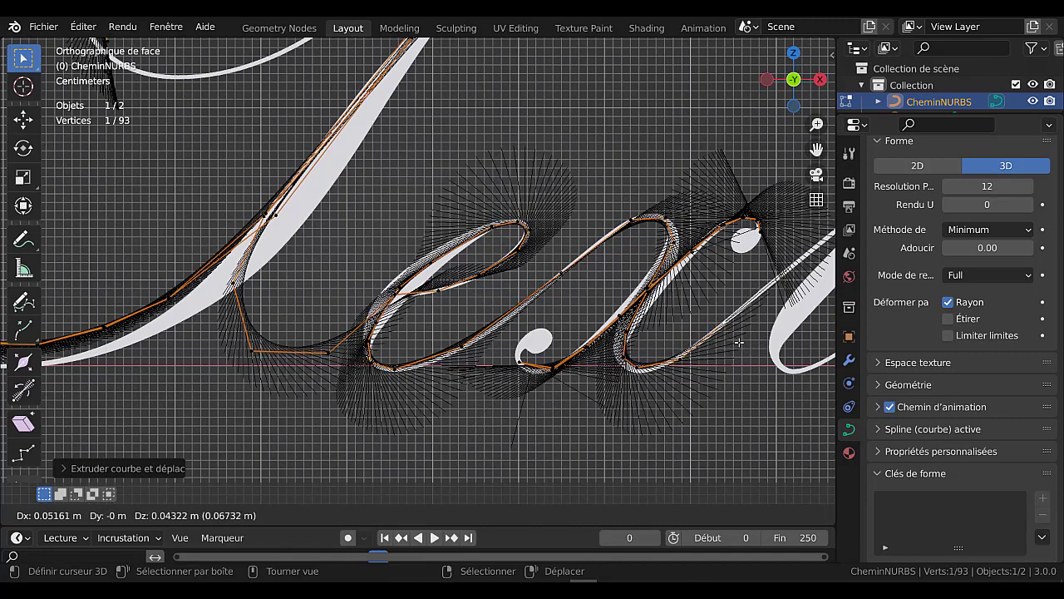
click(760, 326)
key(e)
click(786, 309)
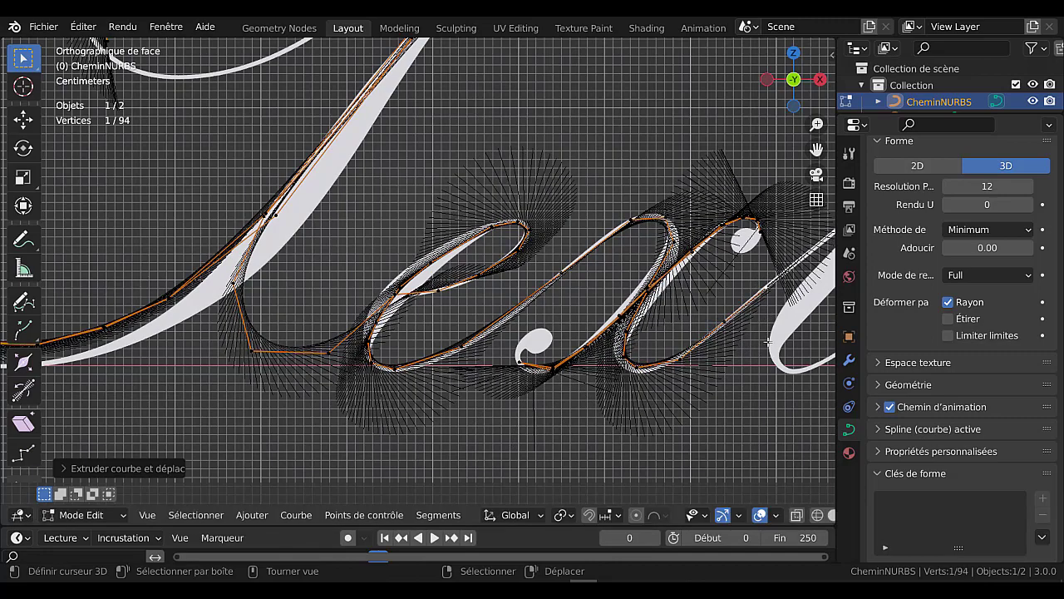
shift+middle_drag(766, 341, 435, 337)
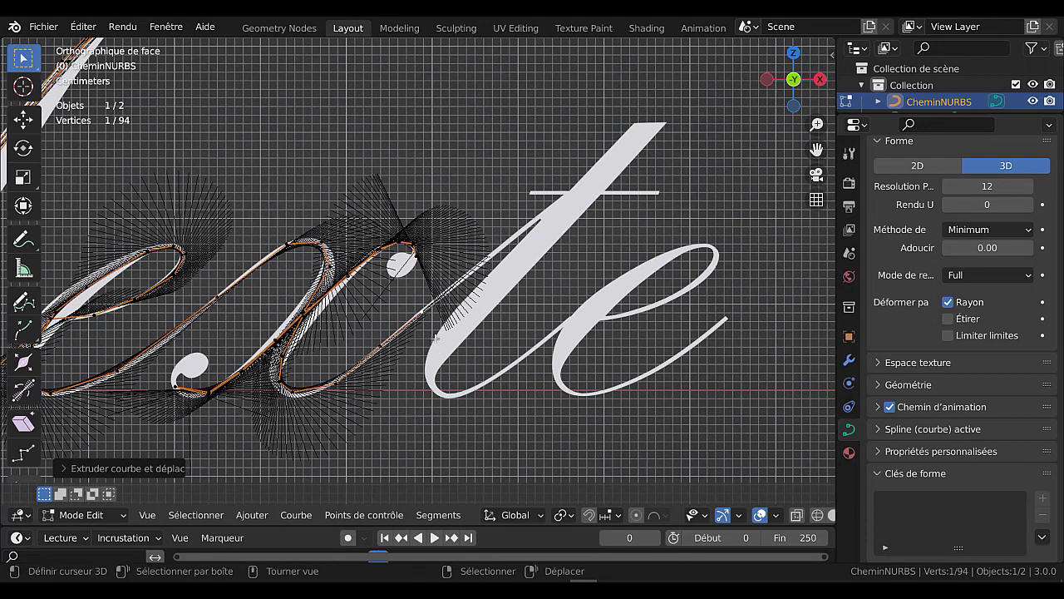
key(e)
click(516, 271)
key(e)
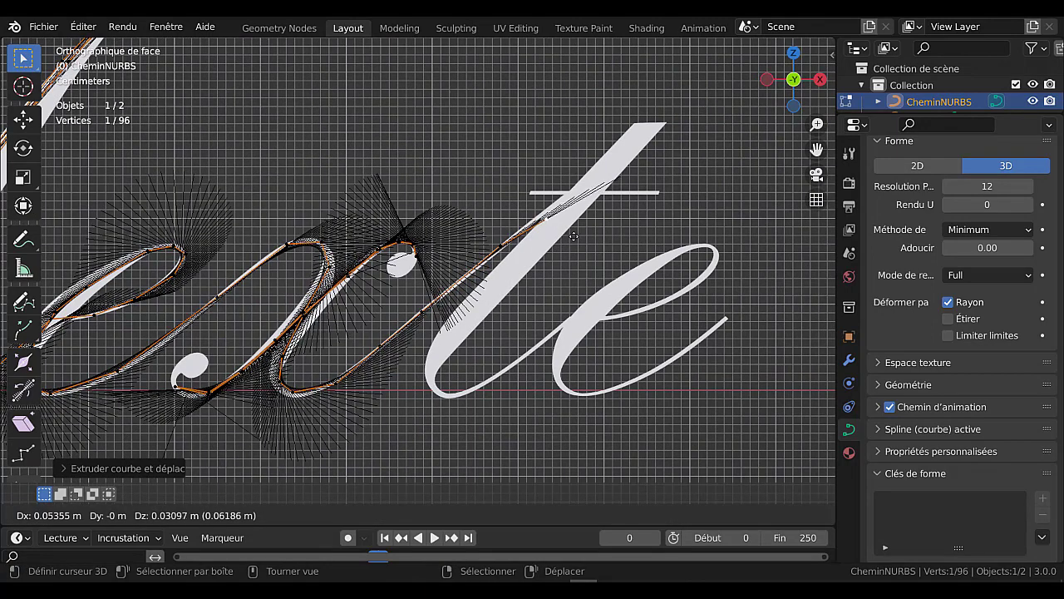
click(574, 229)
key(e)
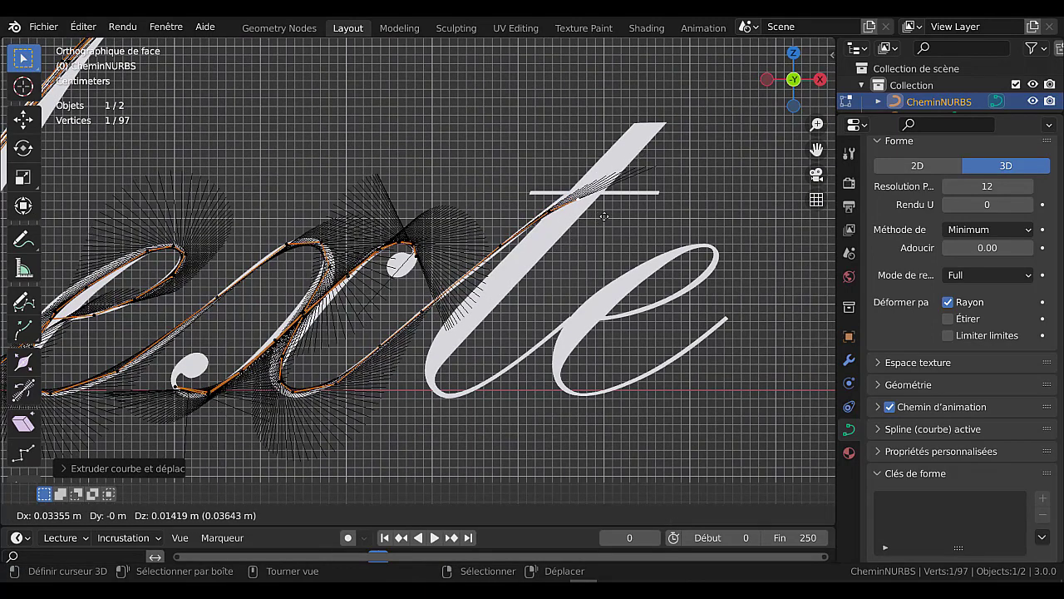
click(607, 213)
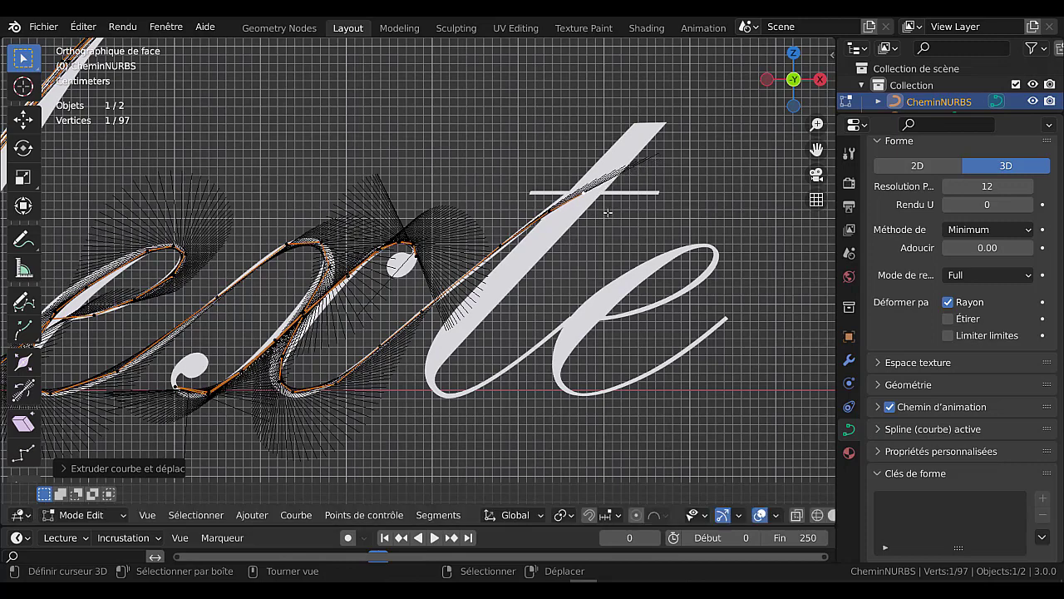
Trace the t's crossbar with four extruded control points, from the stem to its left end, its right end and back to the stem
scroll(607, 209, up, 2)
key(e)
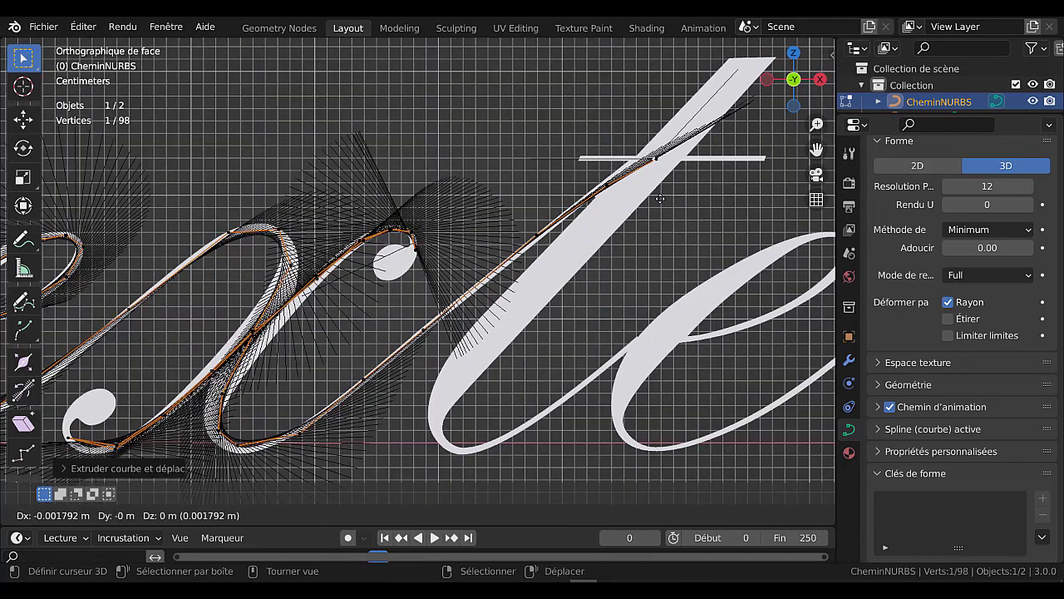
click(658, 198)
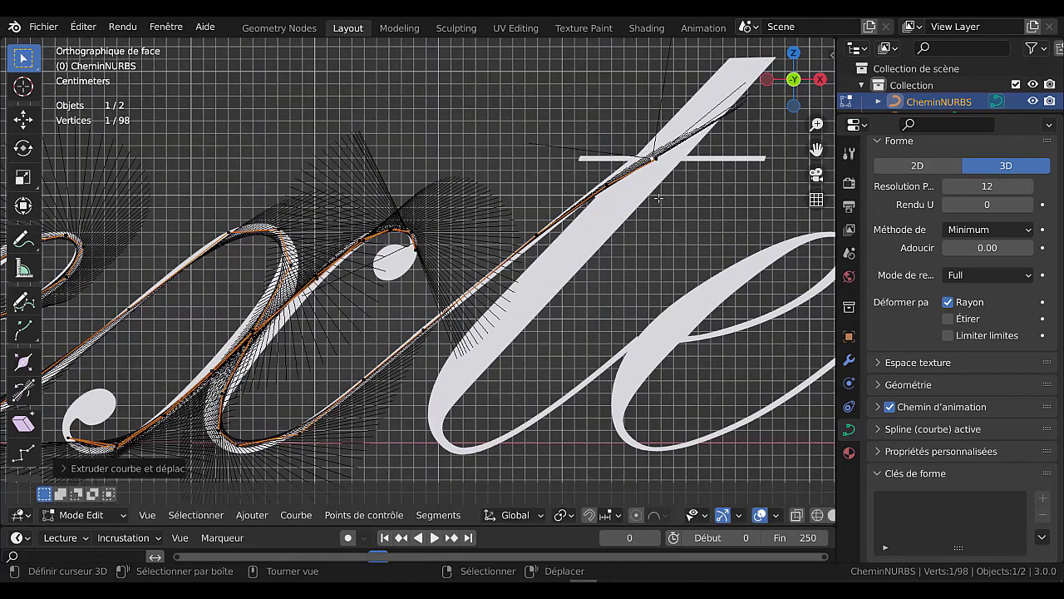
key(e)
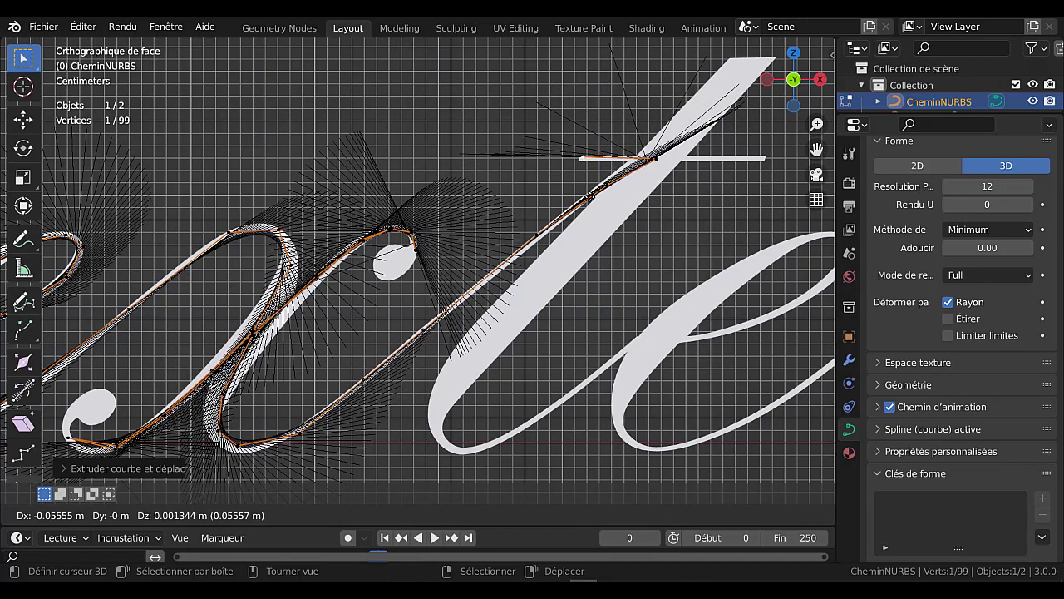
click(588, 197)
key(e)
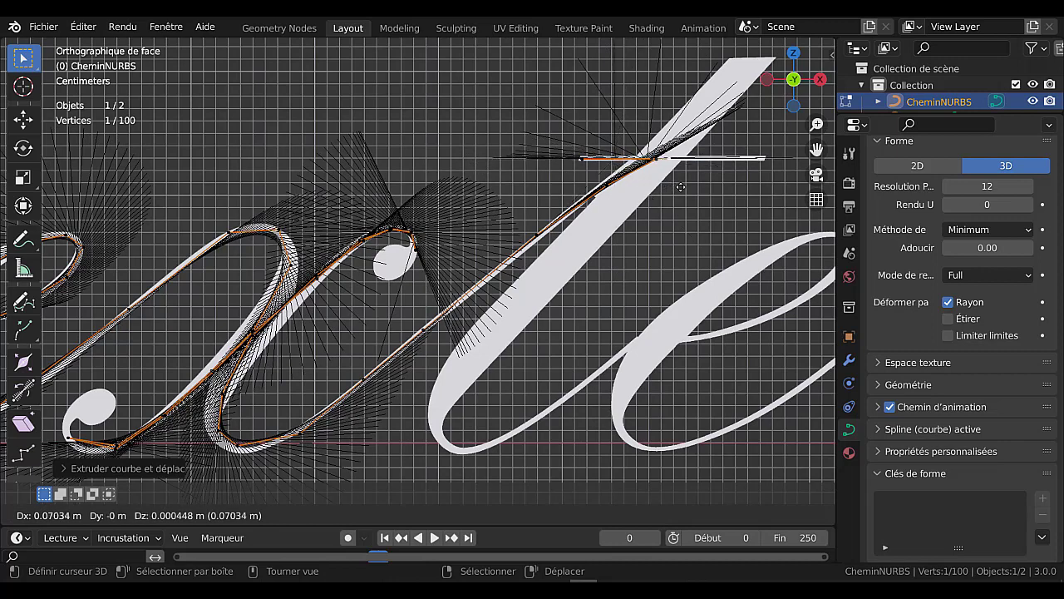
click(769, 184)
key(e)
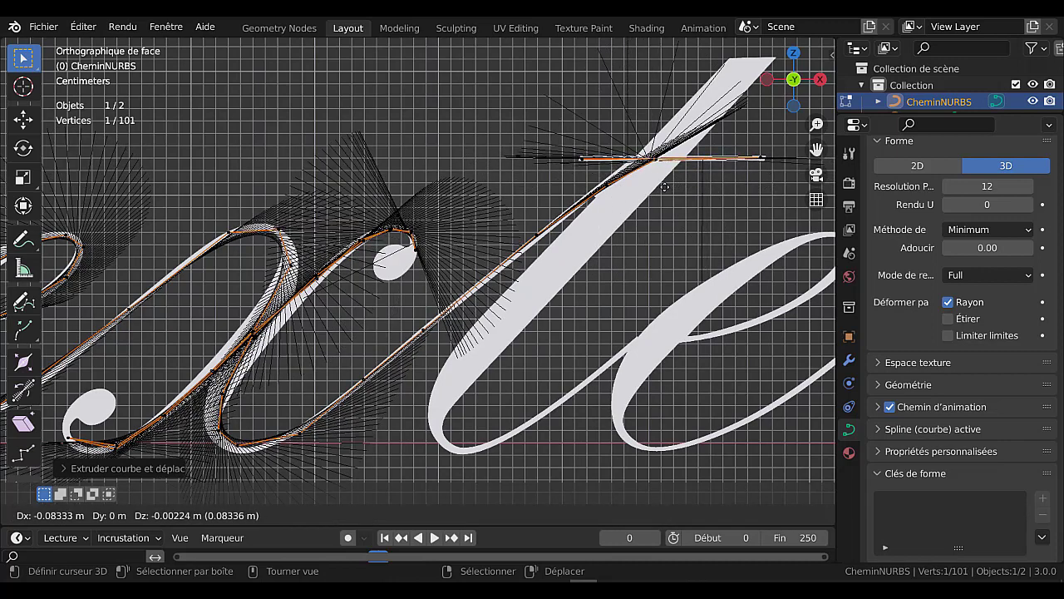
click(663, 184)
Extrude two control points from the crossbar up the stem to the top of the t
key(e)
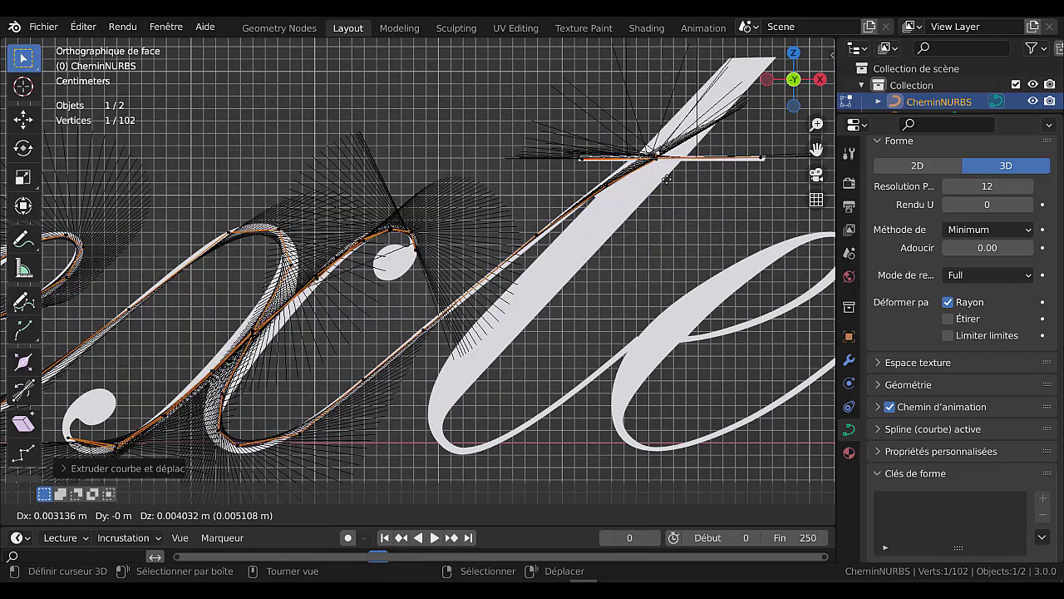
click(666, 179)
key(e)
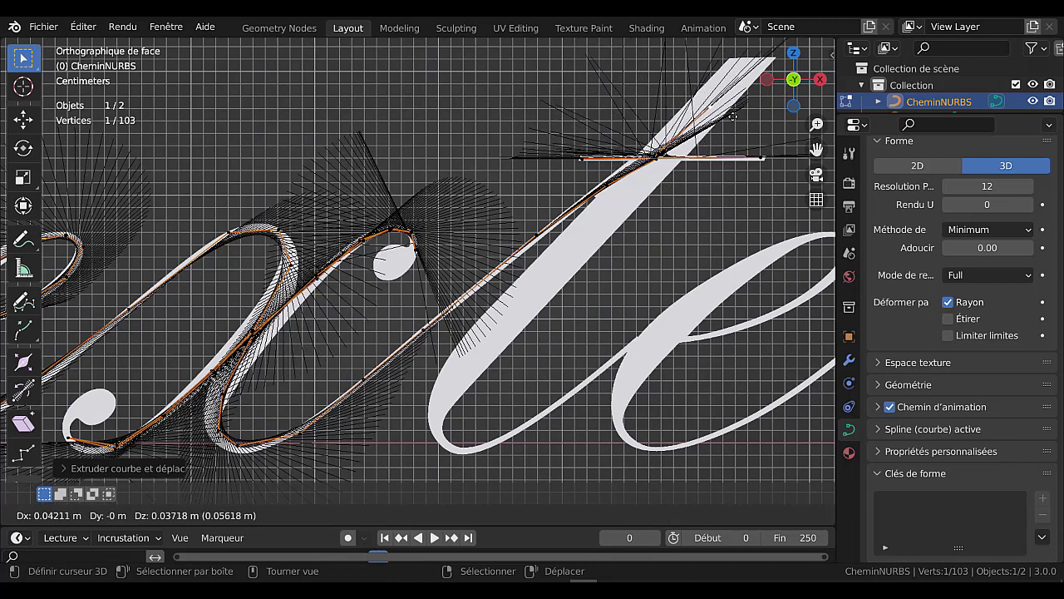
click(752, 94)
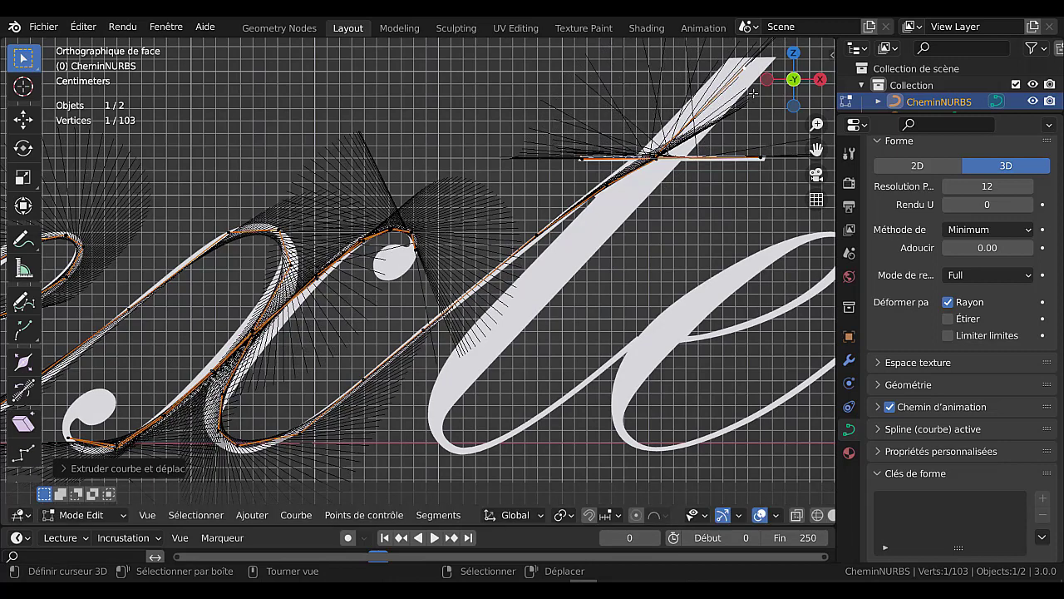
Extrude three control points from the top of the t down its thick stem toward the lower curve
key(e)
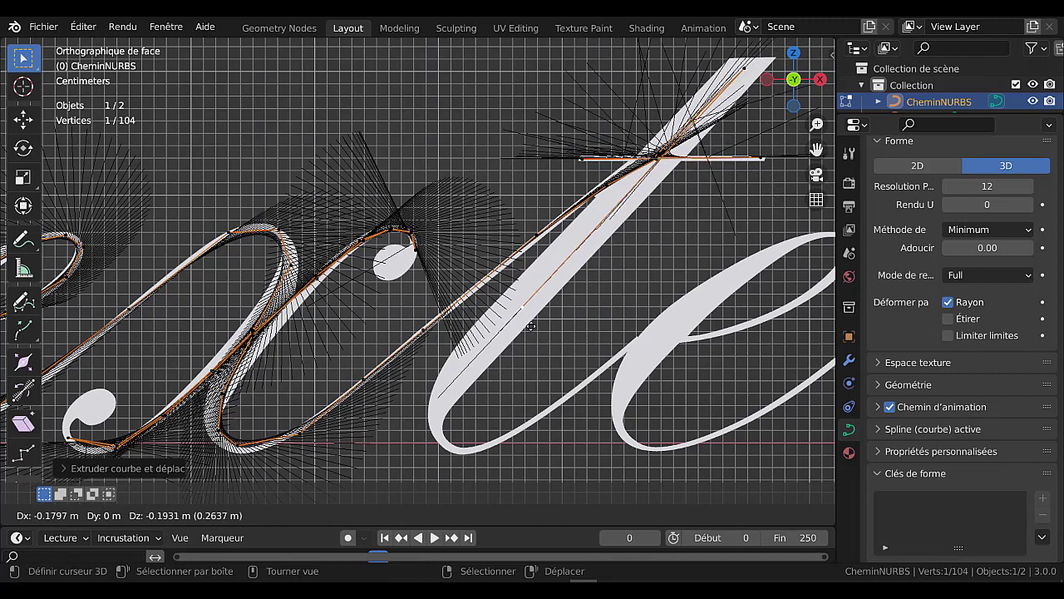
click(505, 353)
key(e)
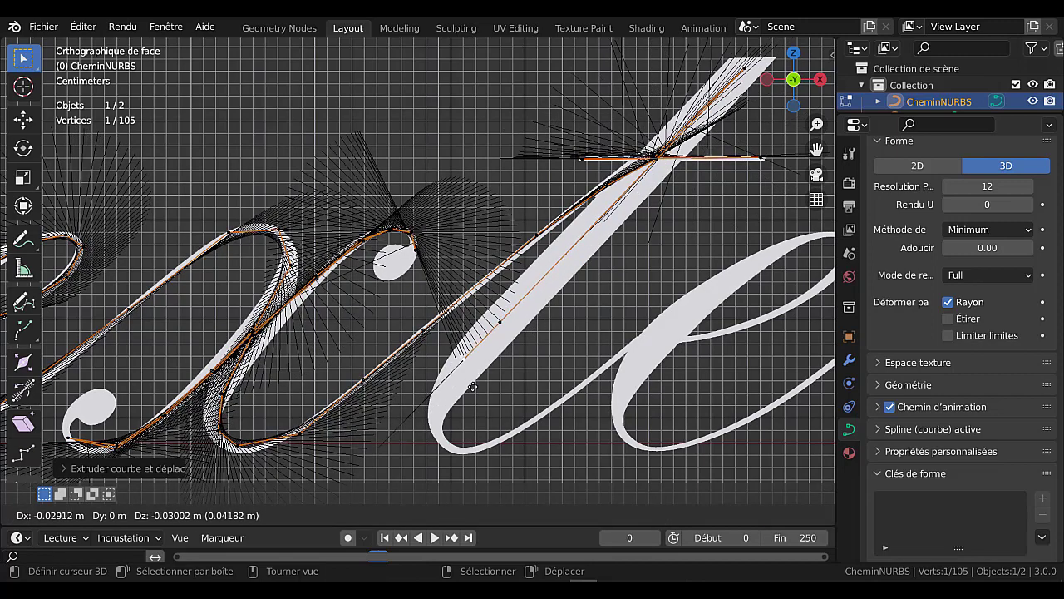
click(461, 366)
key(e)
click(436, 450)
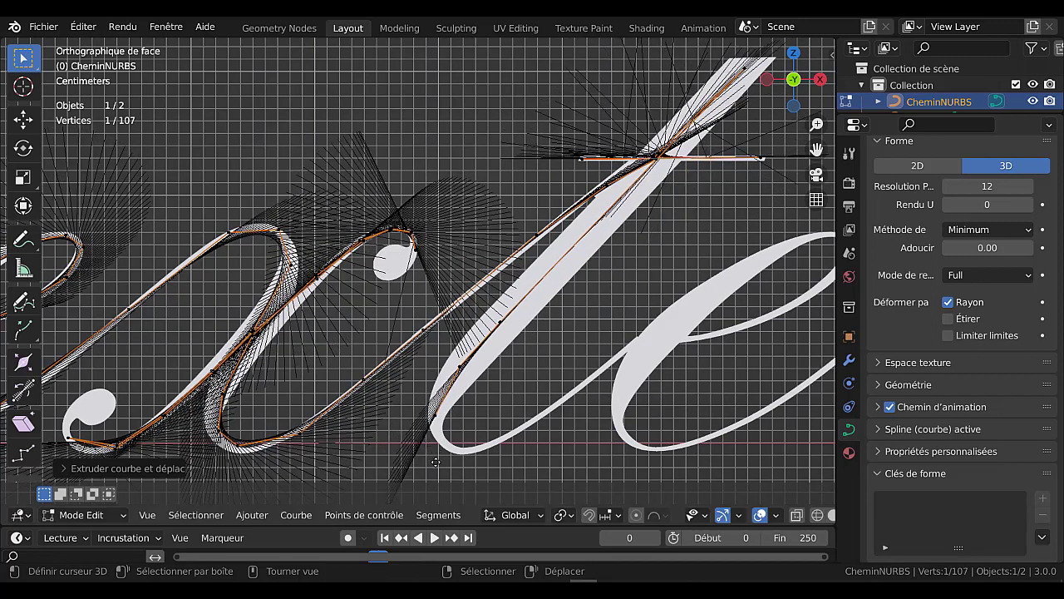
Extrude control points around the t's lower curve and up the connecting stroke to where it meets the e
key(e)
click(440, 456)
key(e)
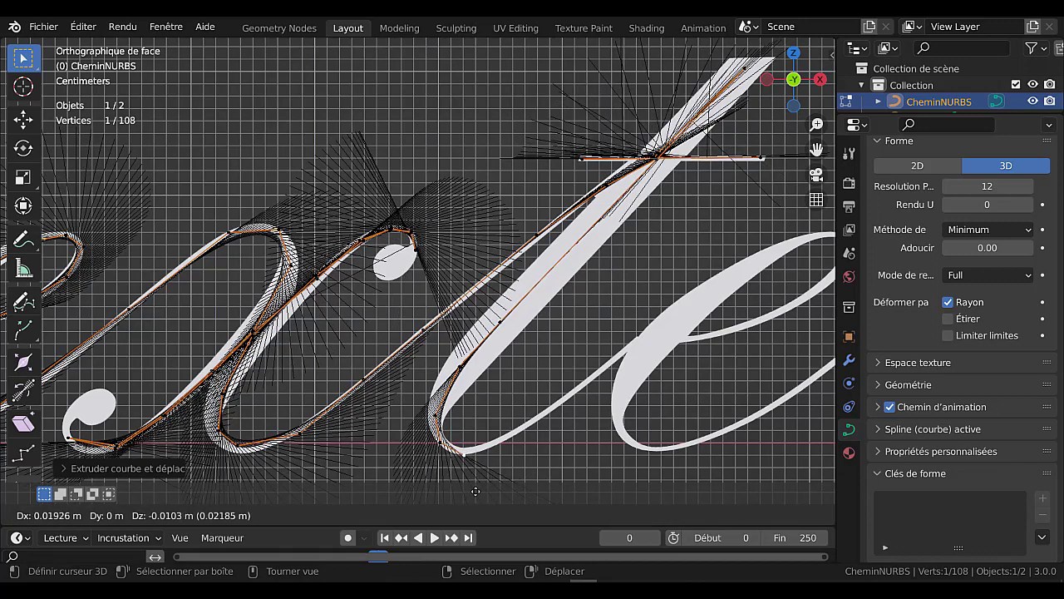
click(489, 485)
key(e)
click(584, 429)
key(e)
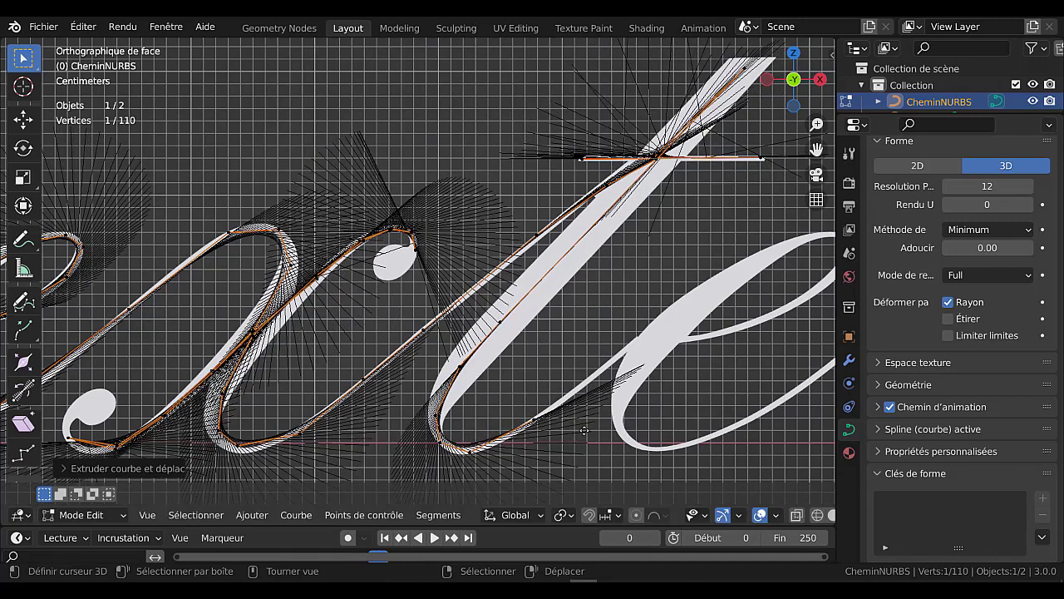
key(e)
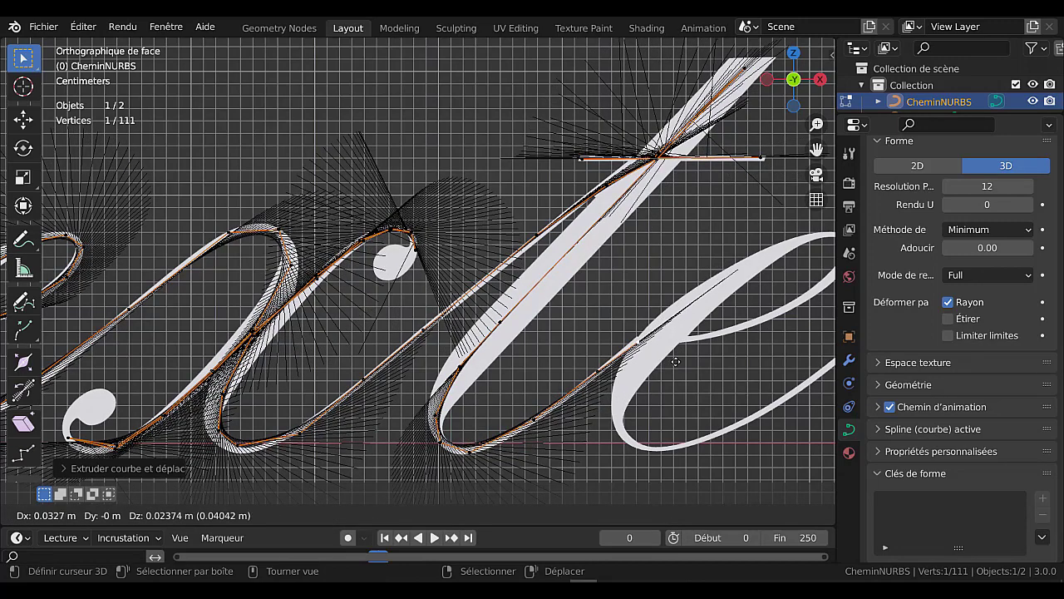
click(676, 361)
Extrude three control points from the junction along the last e's thin inner stroke toward the right side of its loop
key(e)
click(752, 355)
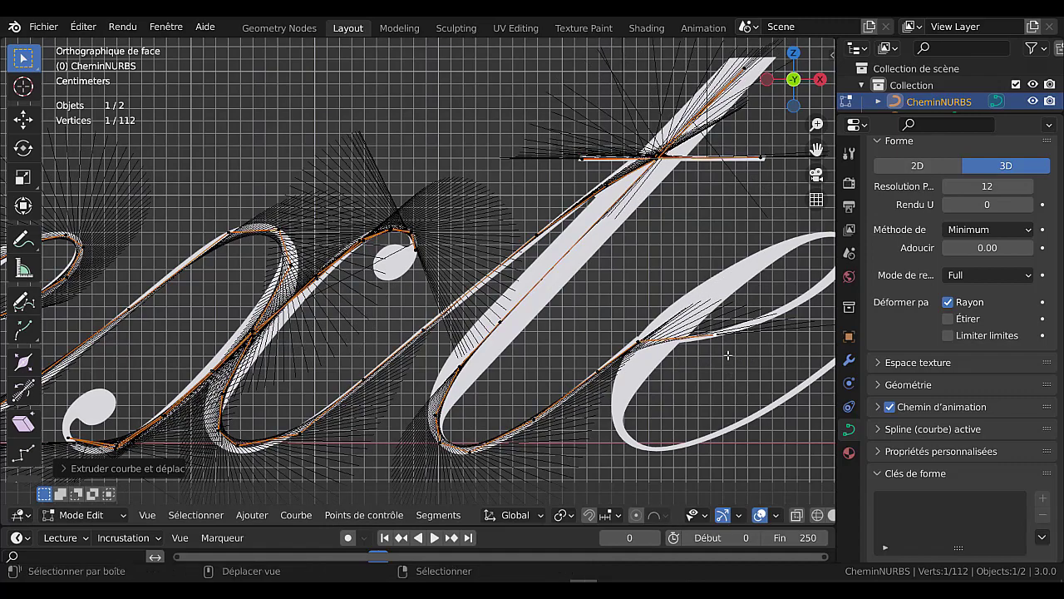
shift+middle_drag(728, 355, 552, 363)
key(e)
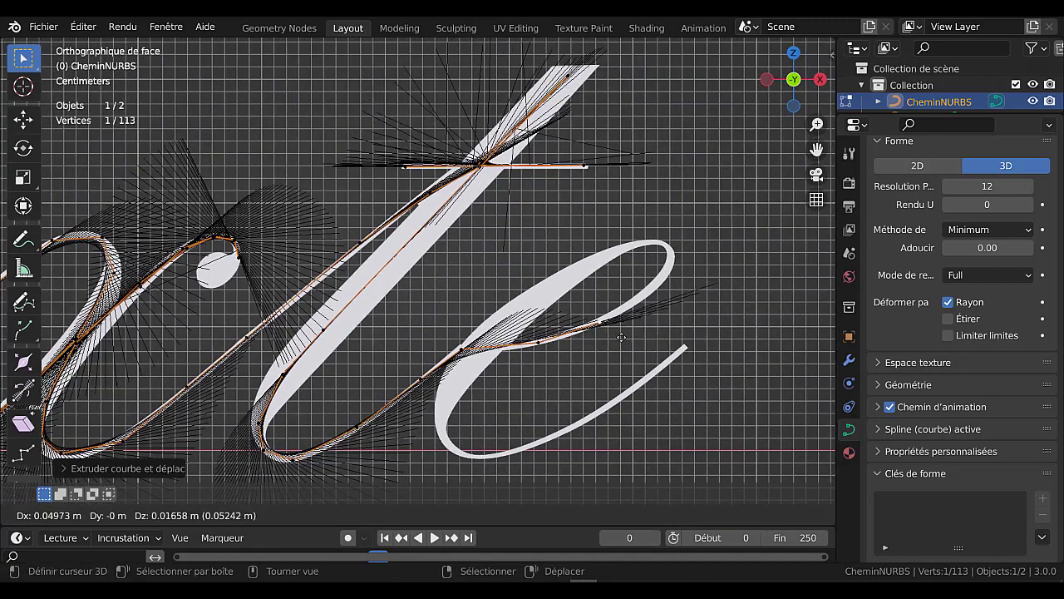
click(631, 323)
key(e)
click(667, 266)
Extrude three control points around the upper right end of the last e's loop
key(e)
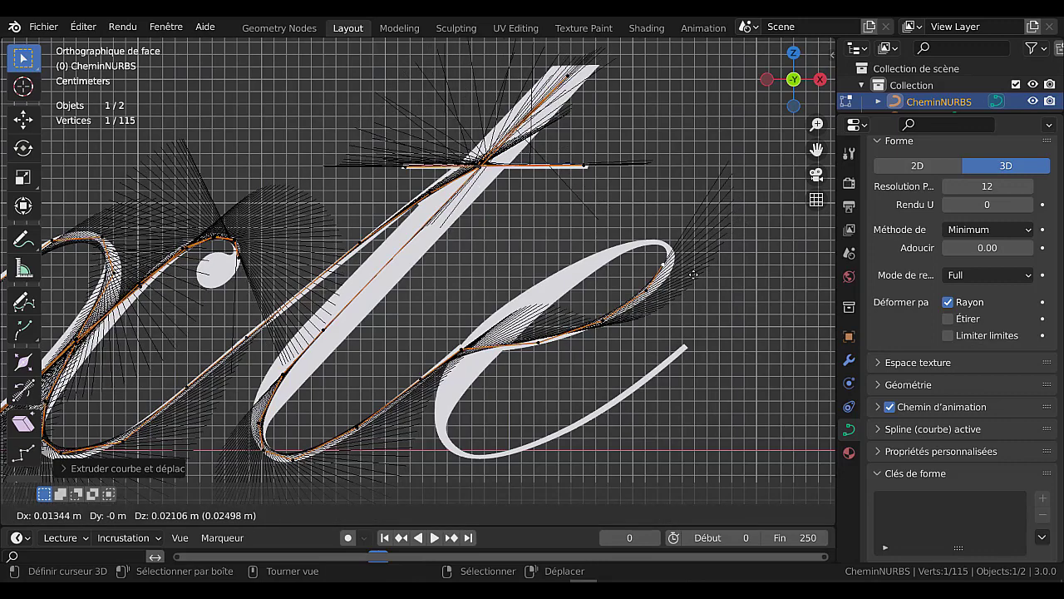
click(675, 255)
key(e)
click(670, 244)
key(e)
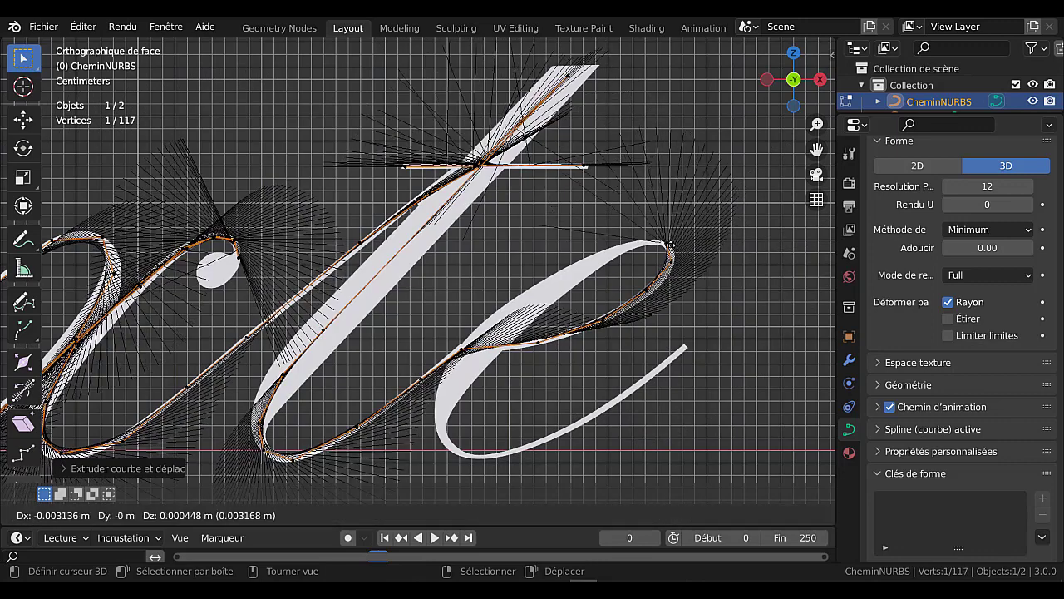
click(670, 244)
Extrude three control points from the top of the last e's loop down its thick back stroke
key(e)
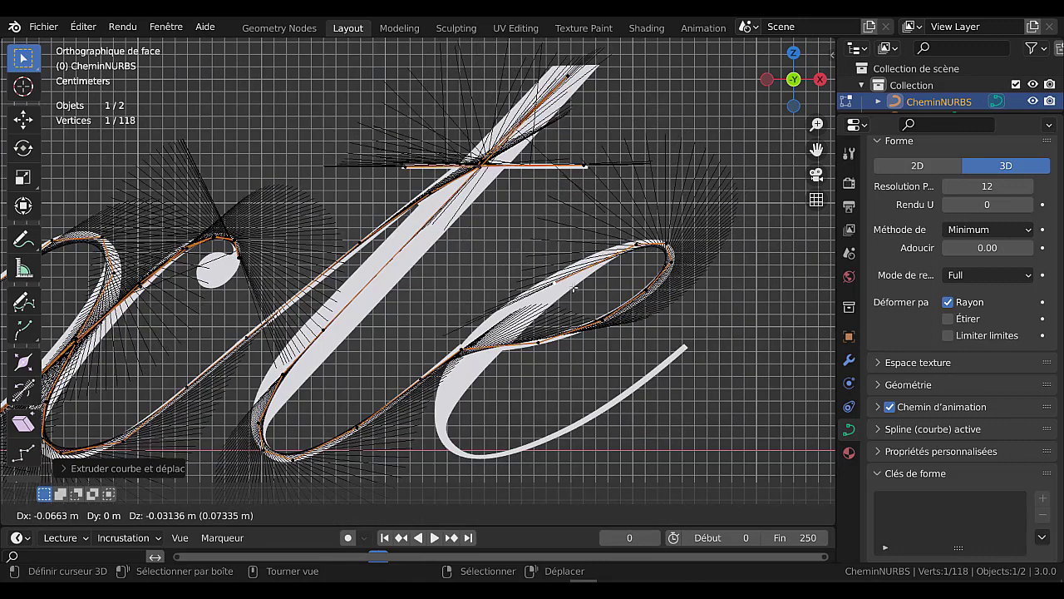
click(574, 287)
key(e)
click(519, 333)
key(e)
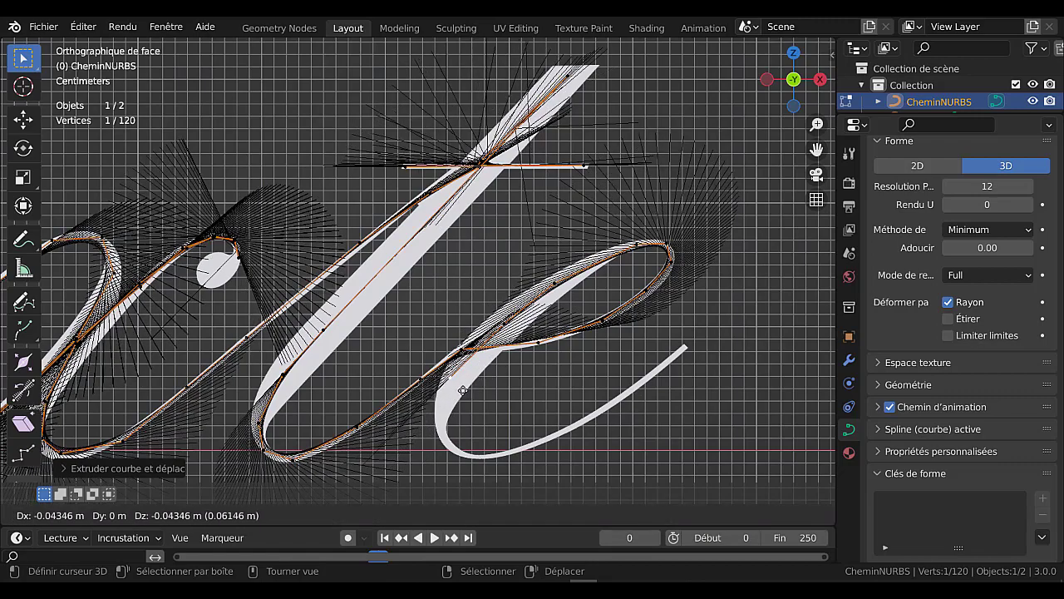
click(453, 398)
Extrude three control points around the last e's bottom curve
key(e)
click(449, 449)
key(e)
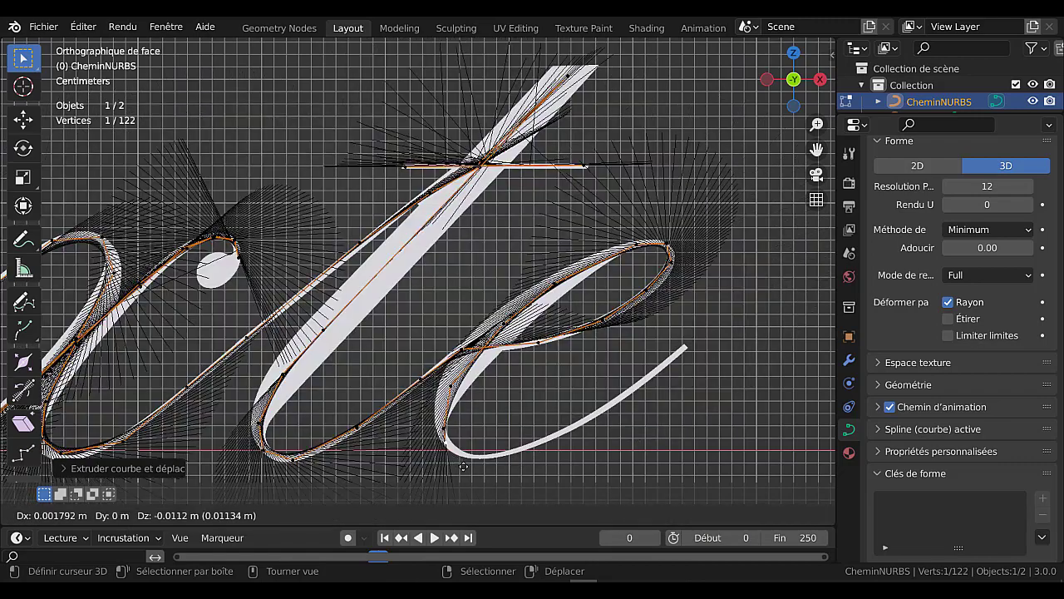
click(490, 457)
key(e)
click(548, 440)
Extrude four control points up the last e's thin exit stroke to its tip
key(e)
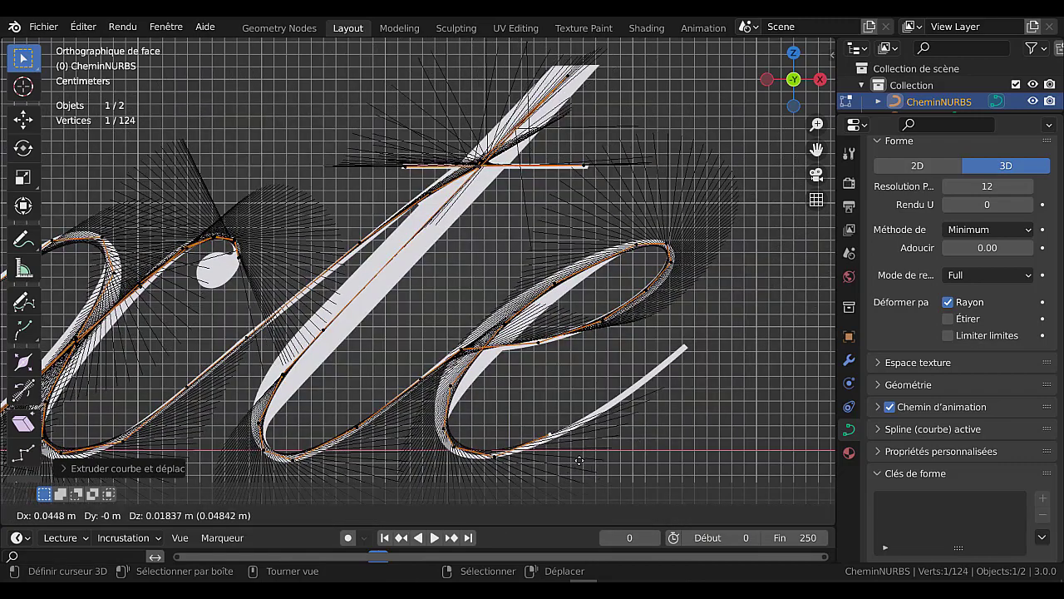
click(595, 444)
key(e)
click(645, 426)
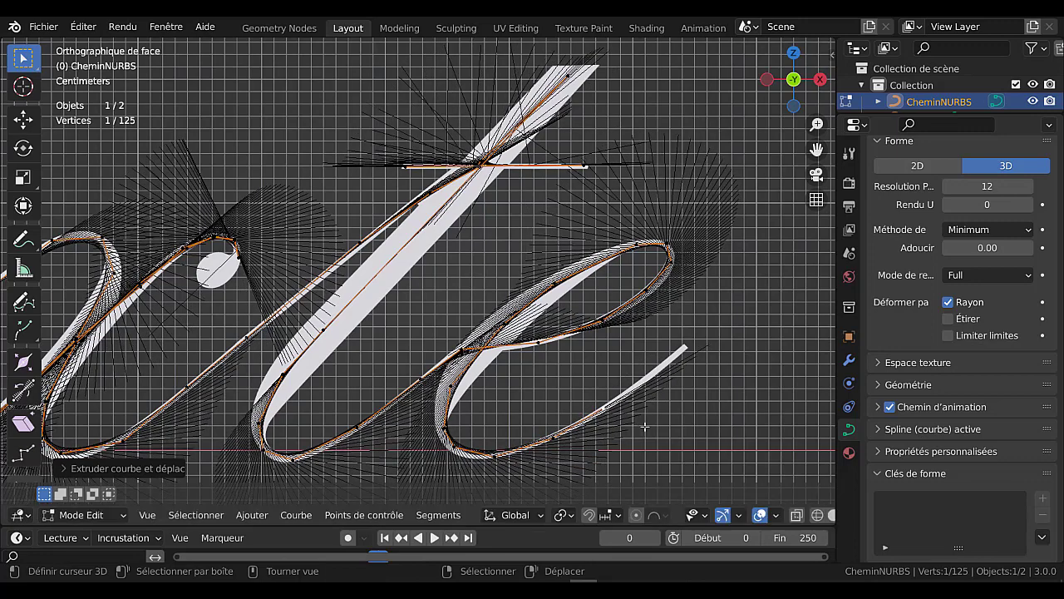
key(e)
click(686, 398)
key(e)
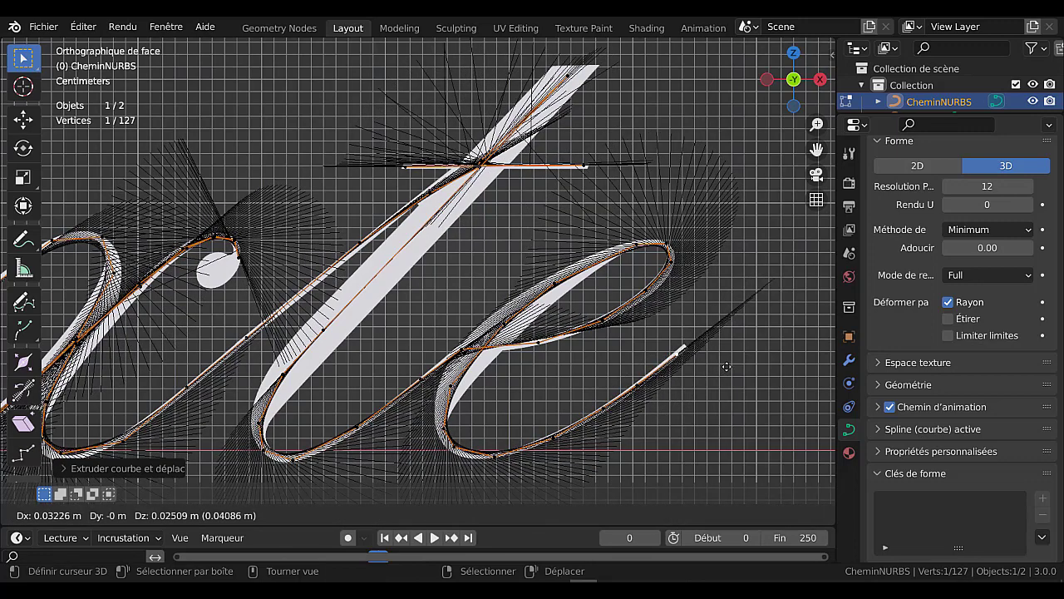
click(728, 363)
Hide the Texte object in the viewport and leave Edit Mode on the NURBS path
scroll(519, 393, down, 4)
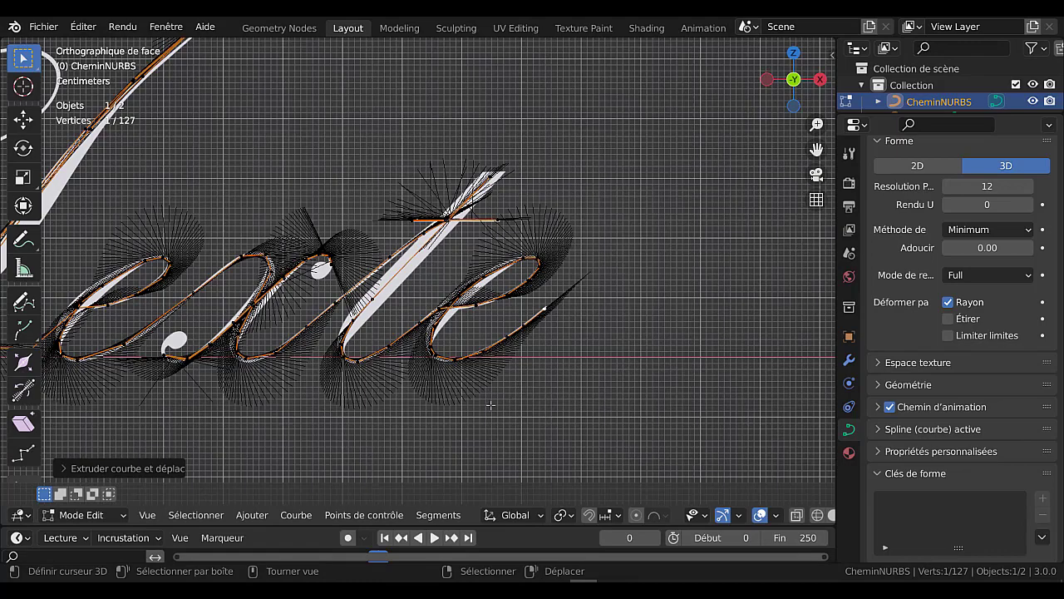
key(Caps_Lock)
scroll(499, 409, down, 2)
shift+middle_drag(464, 413, 582, 401)
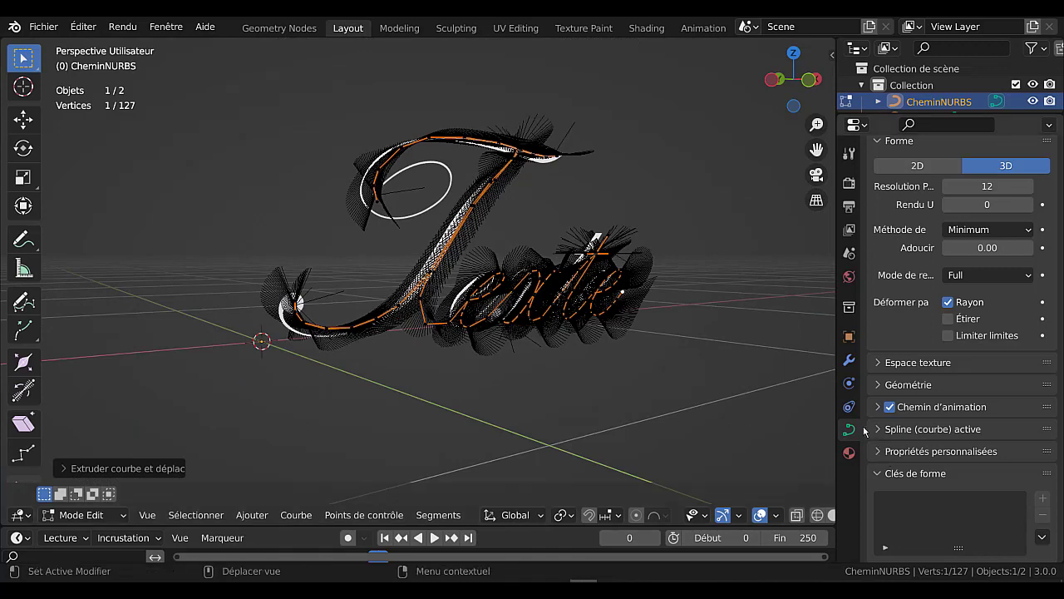
middle_drag(690, 381, 649, 381)
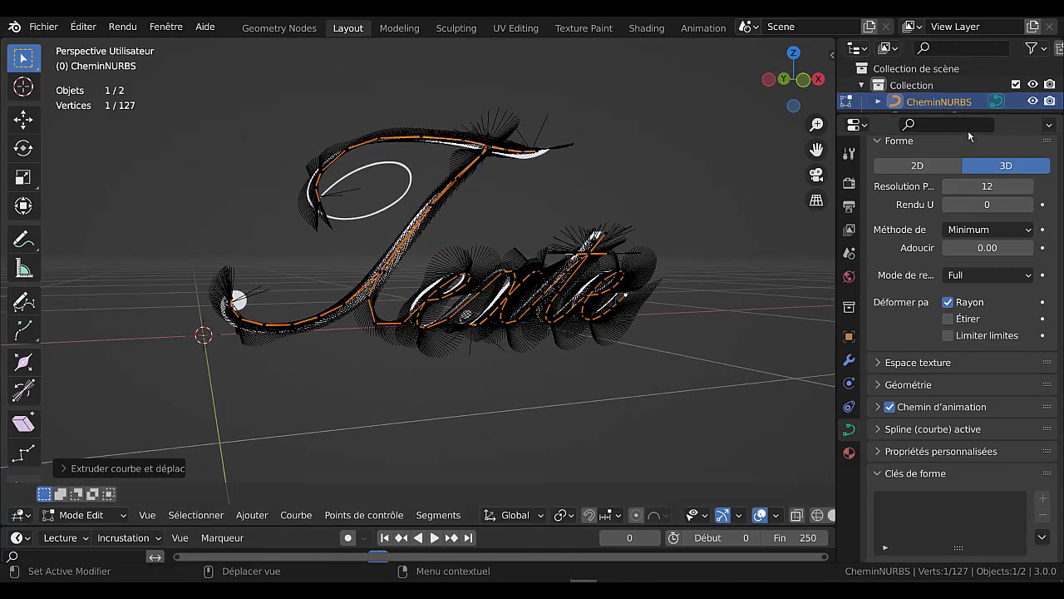
drag(969, 114, 956, 223)
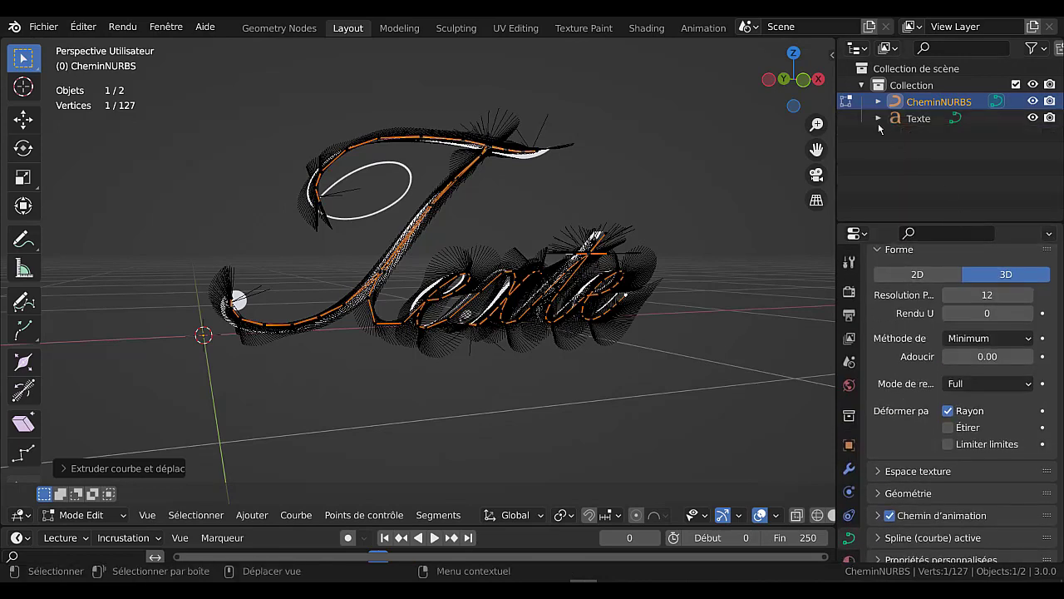
click(1033, 118)
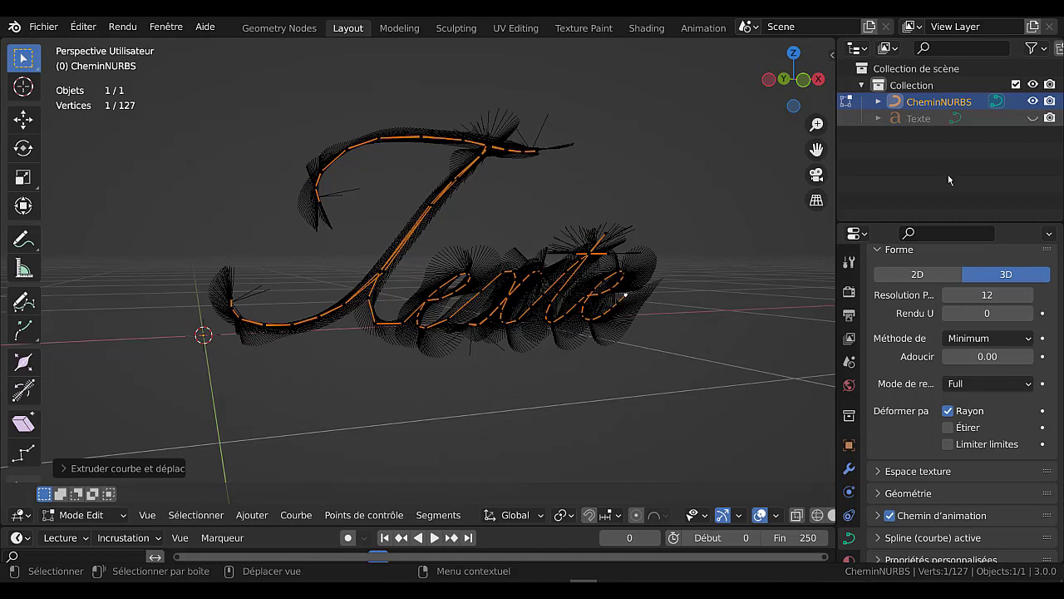
key(Tab)
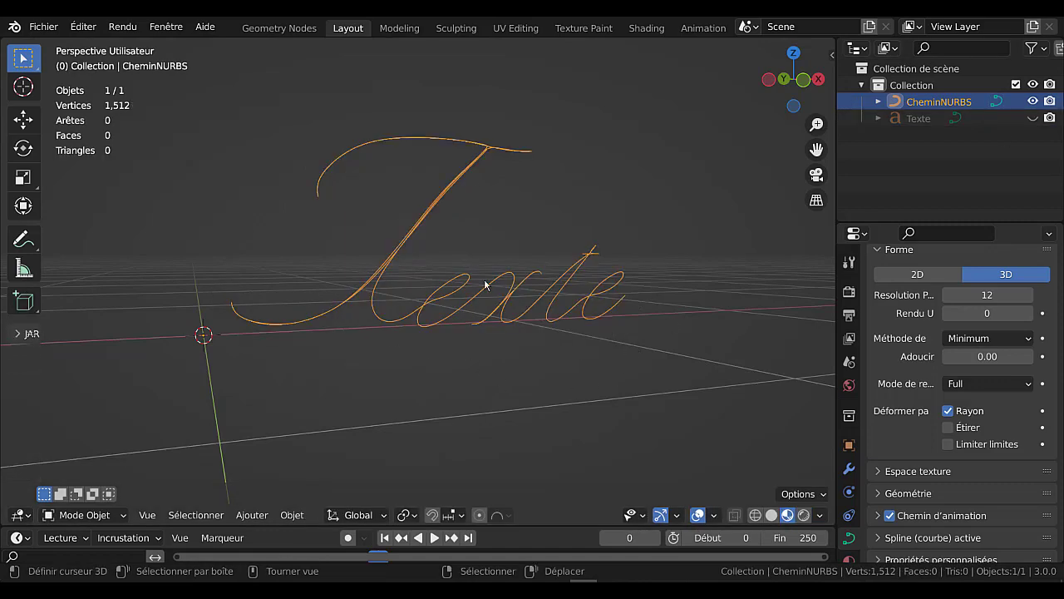
In front view, move three control points of the upstroke below the crossbar onto the line of the t's stem
middle_drag(565, 312, 481, 312)
key(KP_1)
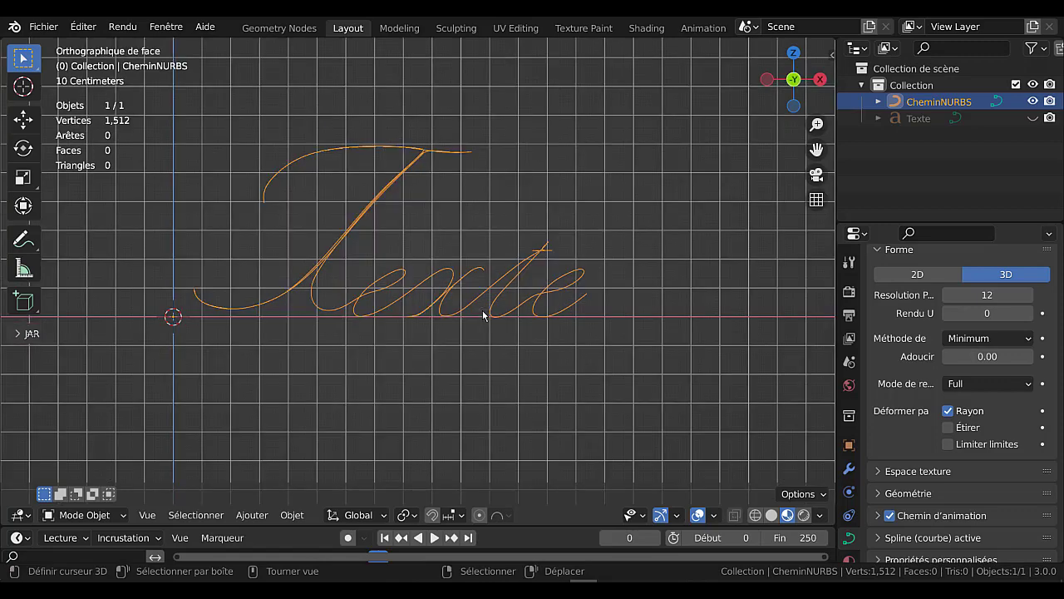
scroll(594, 317, up, 2)
key(Tab)
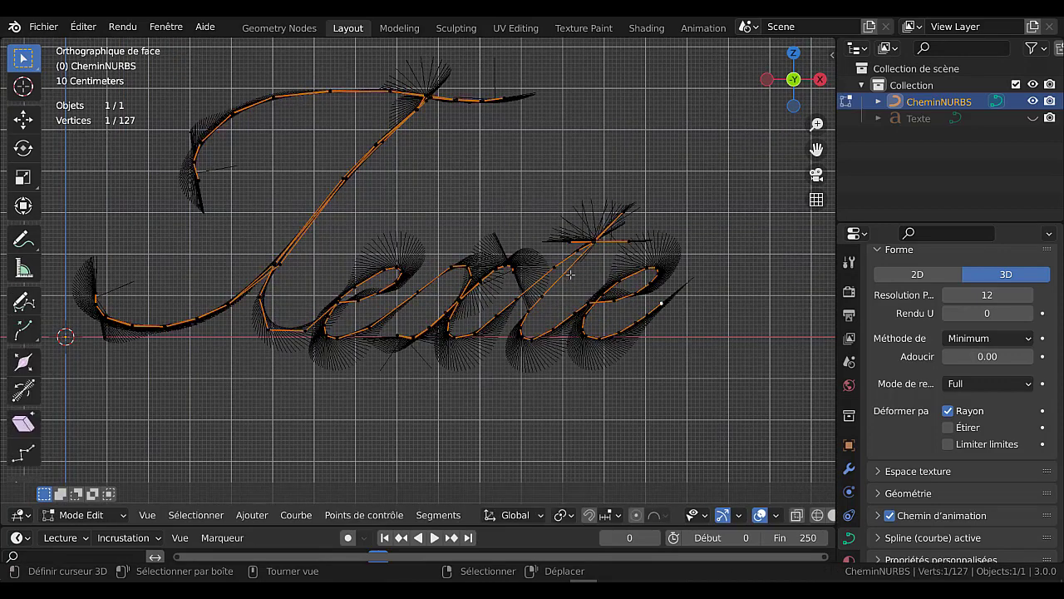
scroll(564, 285, up, 1)
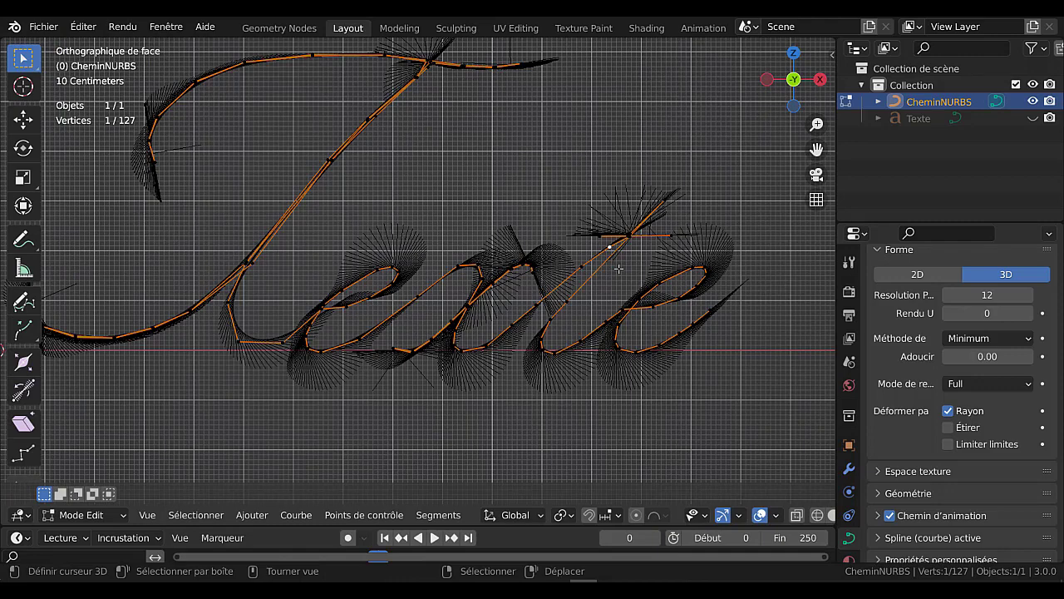
key(g)
right_click(626, 274)
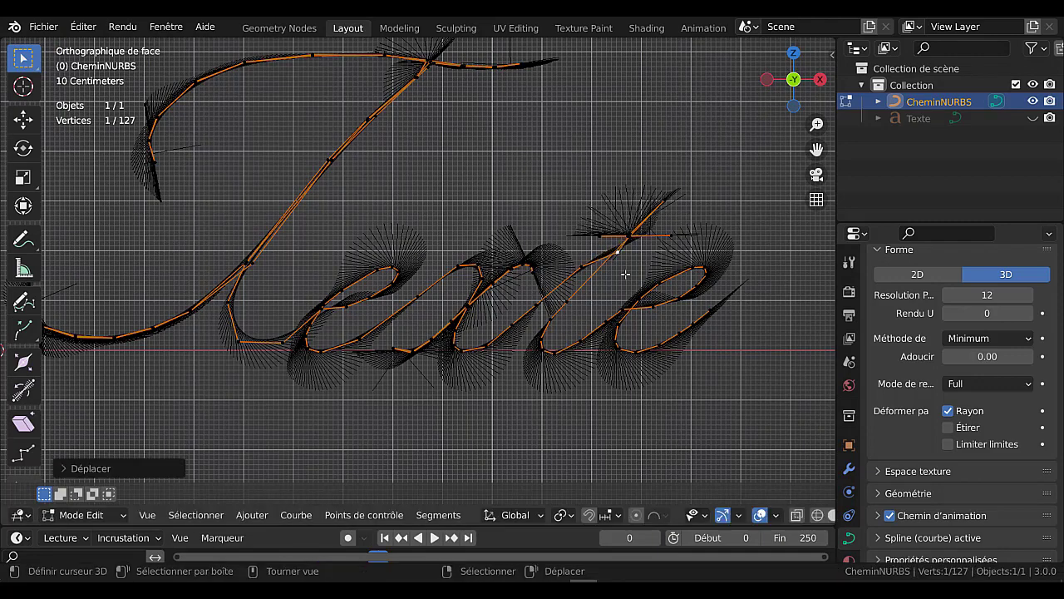
key(g)
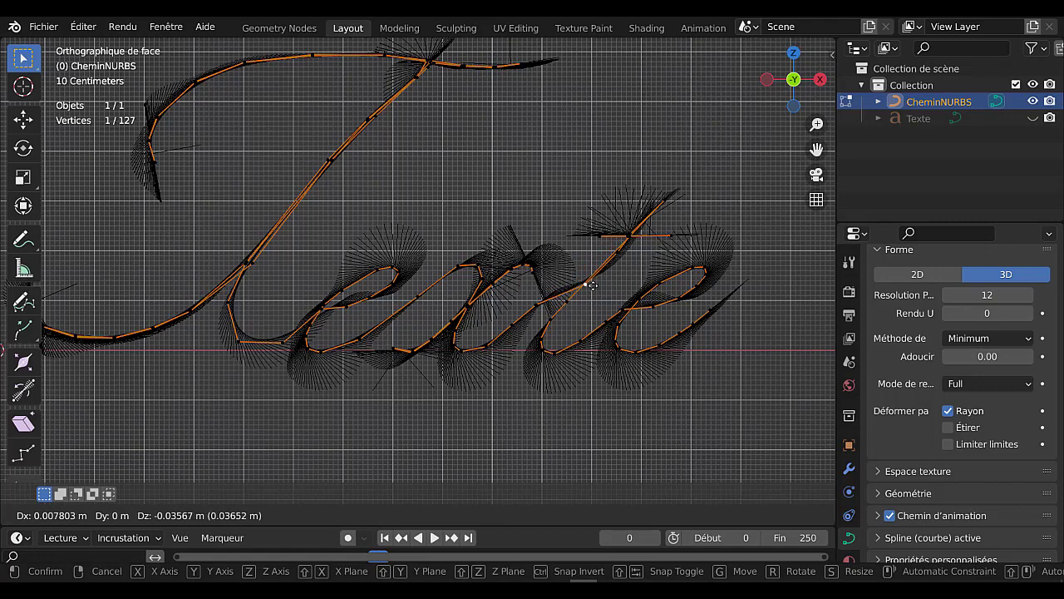
click(586, 284)
click(541, 309)
key(g)
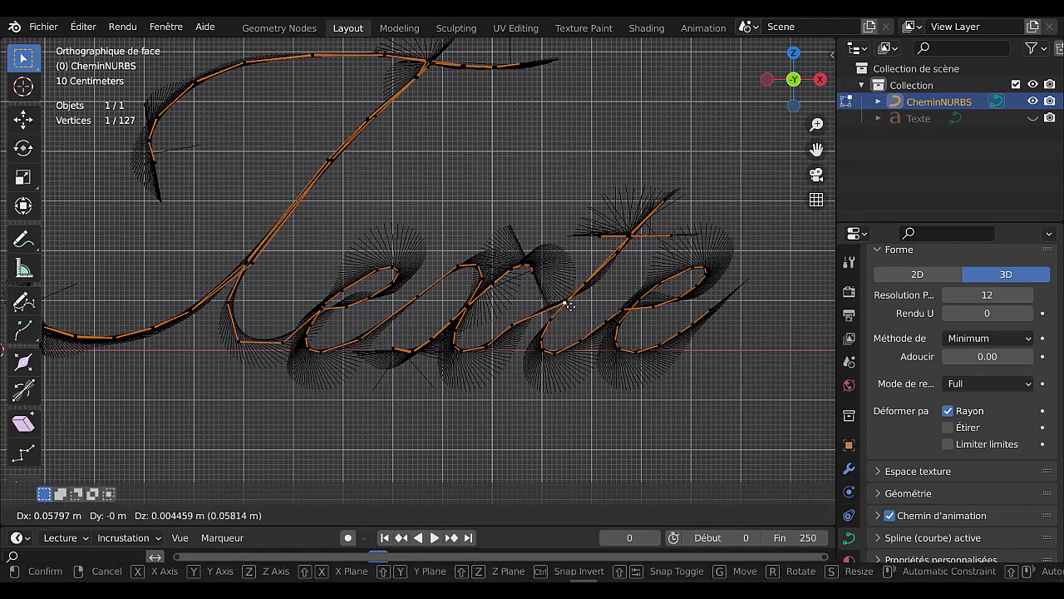
click(570, 306)
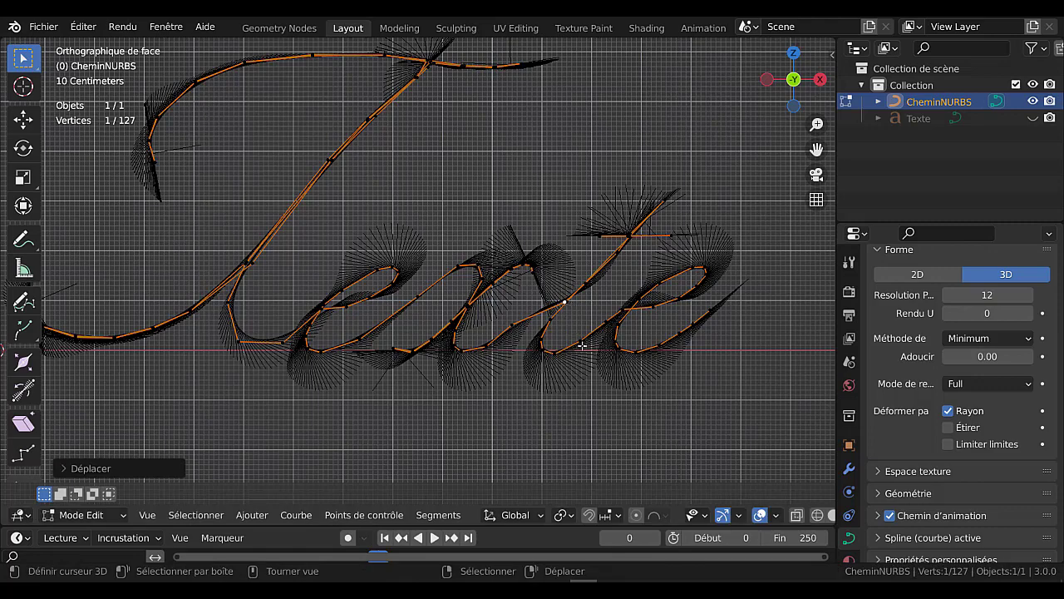
Move the next lower control point of the x-to-t connecting stroke onto the lower part of the t's stem
key(Tab)
scroll(582, 339, down, 1)
key(Tab)
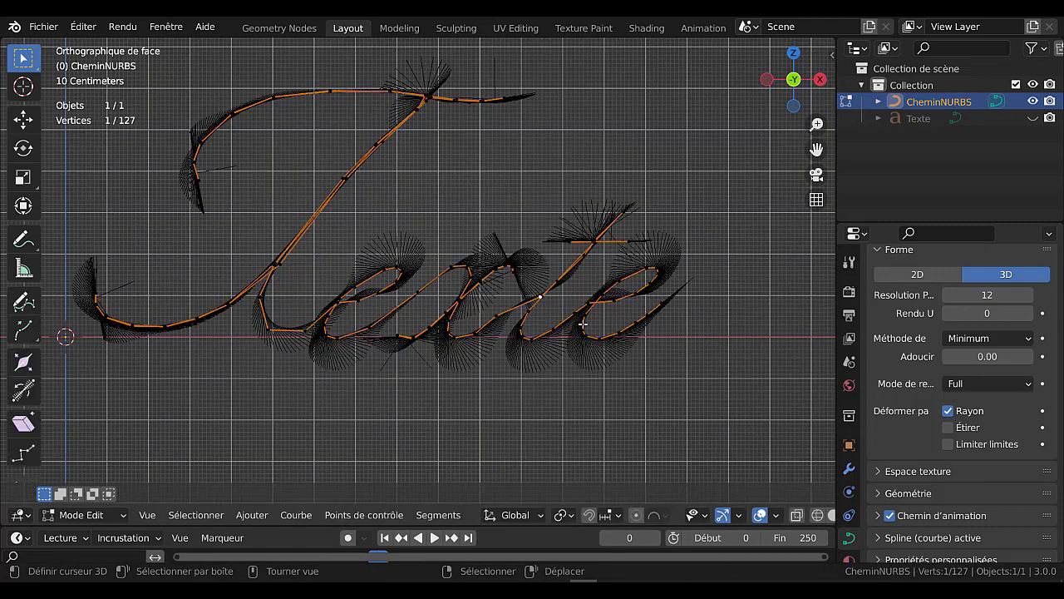
key(g)
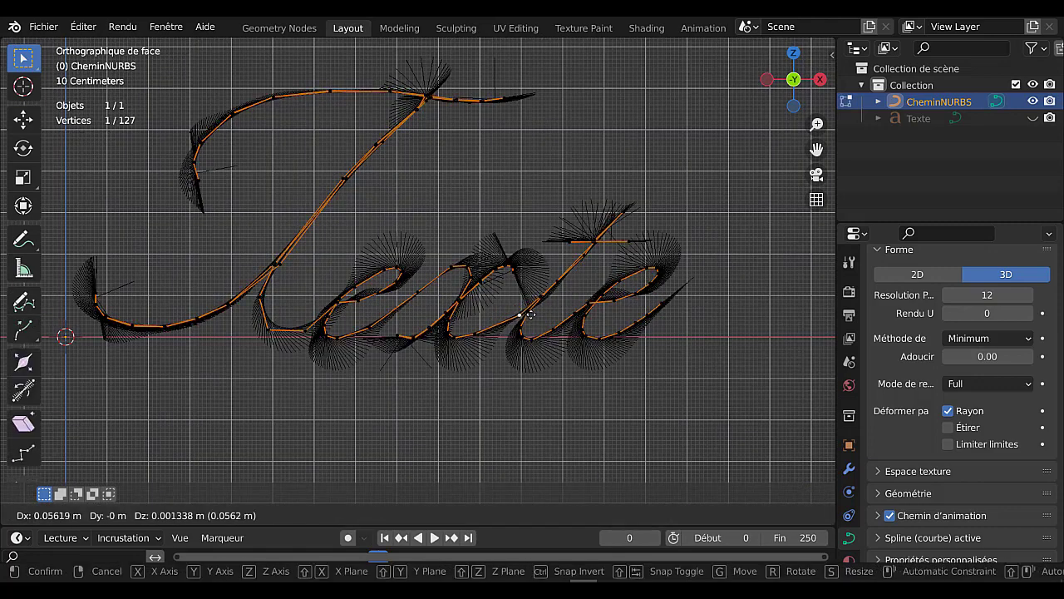
click(527, 341)
key(Tab)
scroll(530, 364, down, 3)
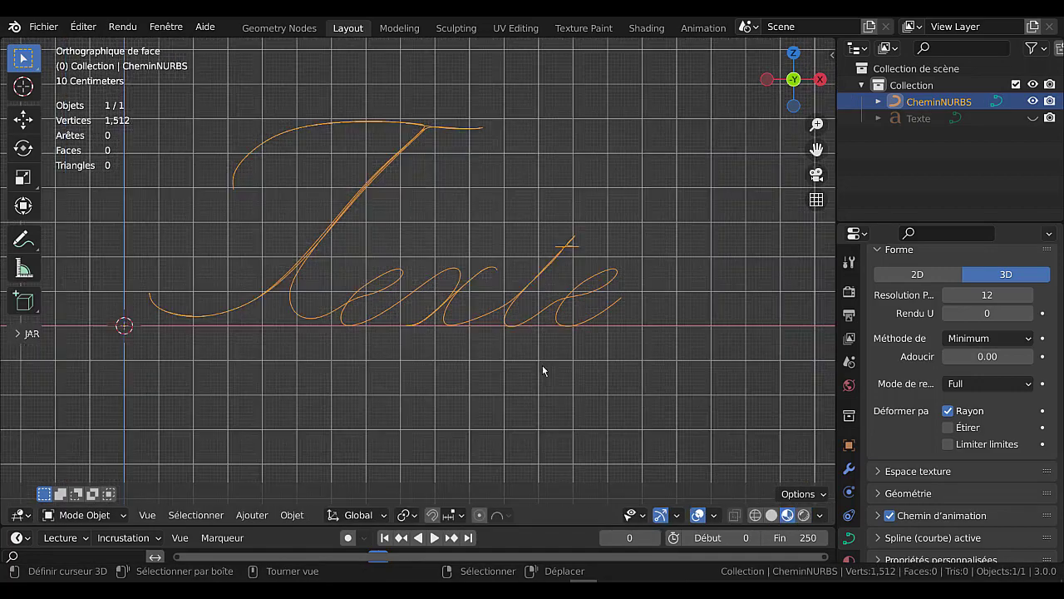
scroll(565, 250, up, 3)
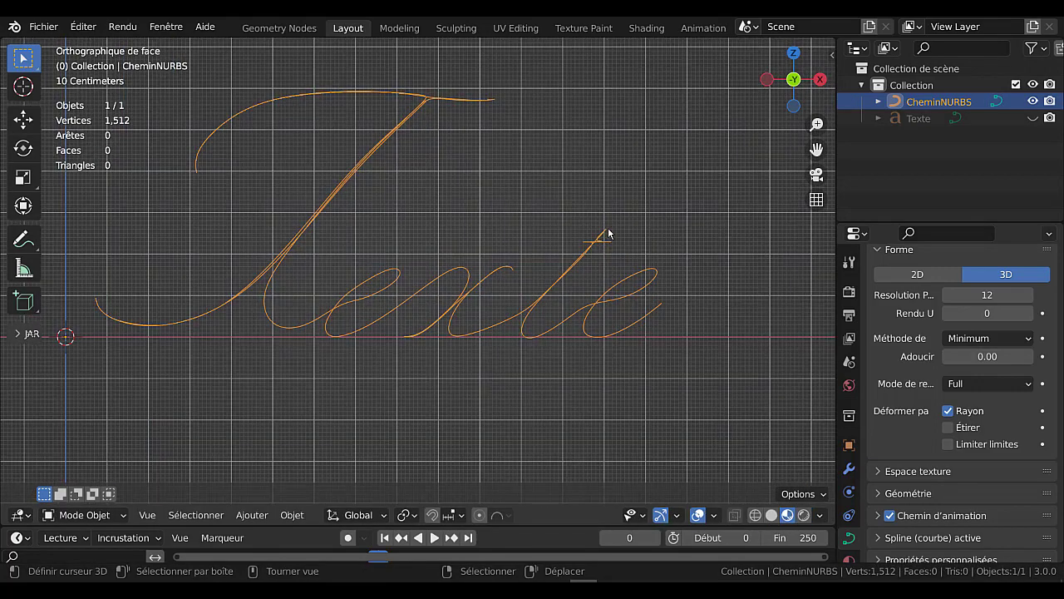
Move a control point of the t's stem up to the tip so the curve reaches the top of the letter
key(Tab)
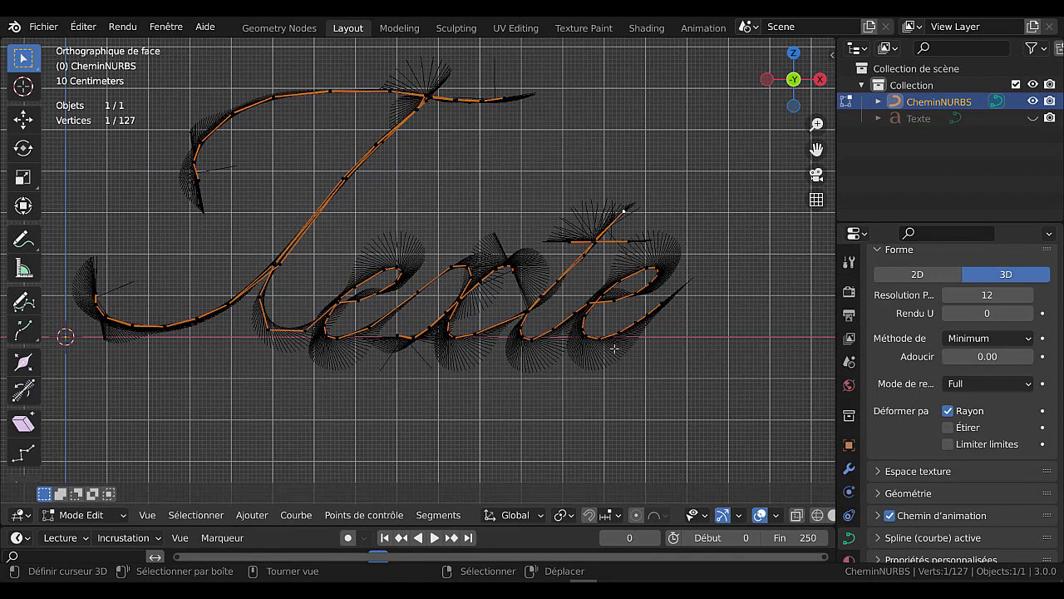
key(g)
click(646, 318)
key(Tab)
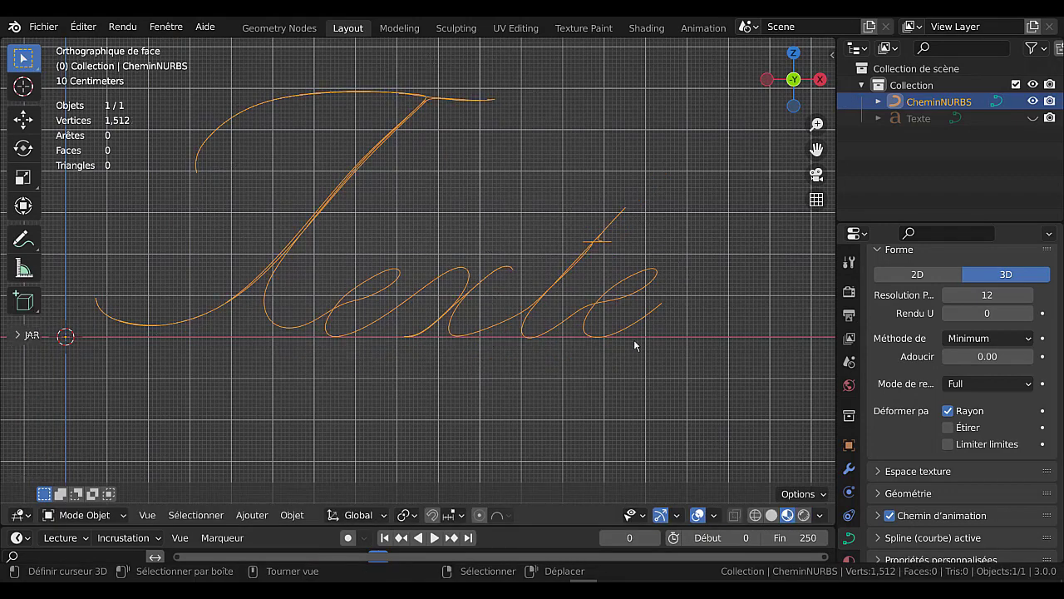
Edit the NURBS path and nudge the upstroke's control point at the t's crossbar junction slightly outward and up
scroll(621, 311, down, 2)
scroll(542, 254, up, 2)
scroll(582, 275, up, 3)
scroll(484, 293, up, 5)
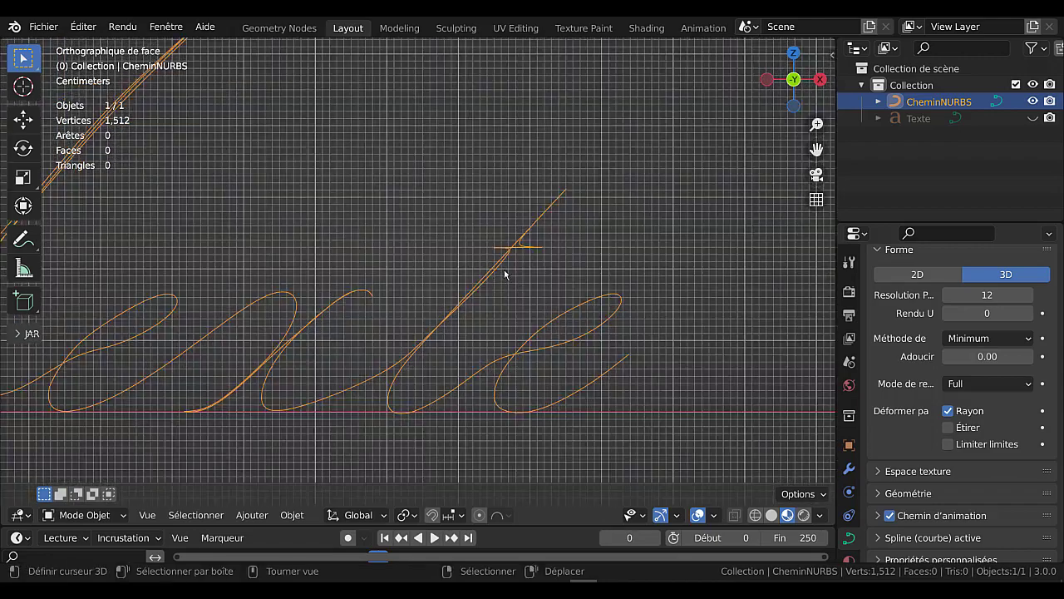
key(Tab)
key(Tab)
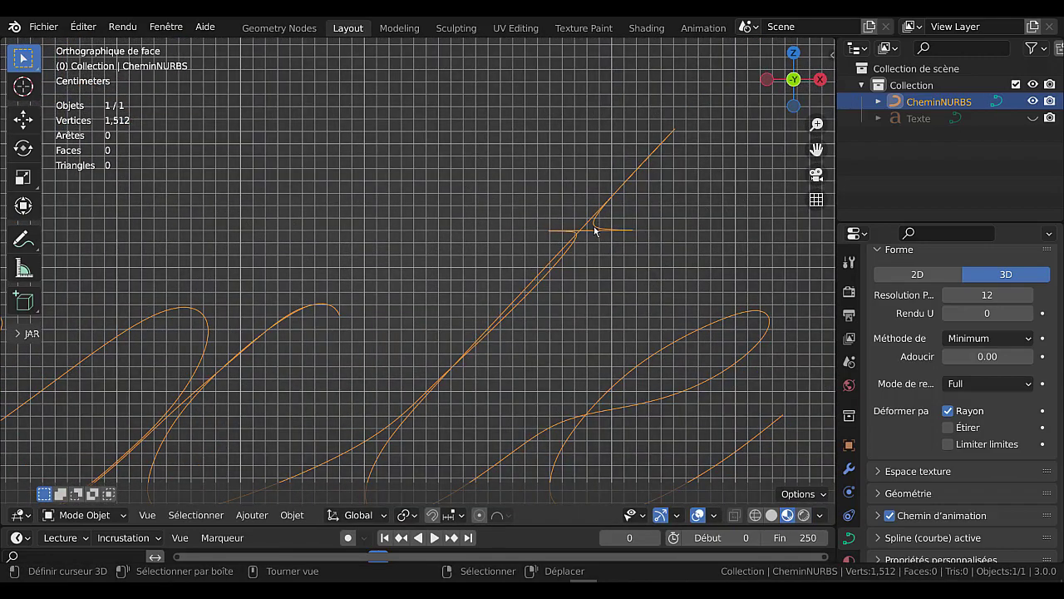
key(Tab)
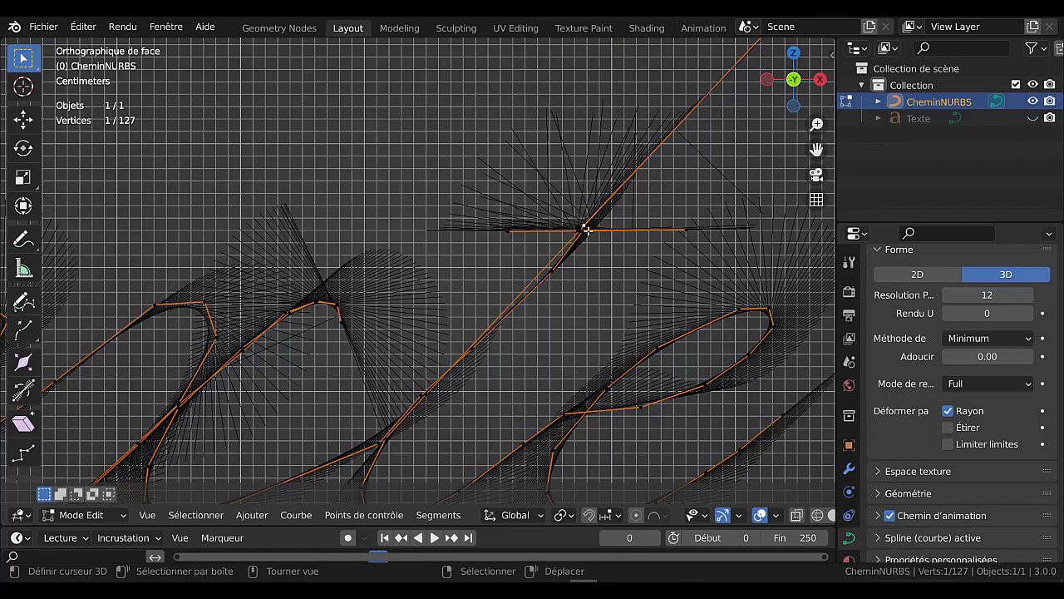
scroll(618, 262, up, 6)
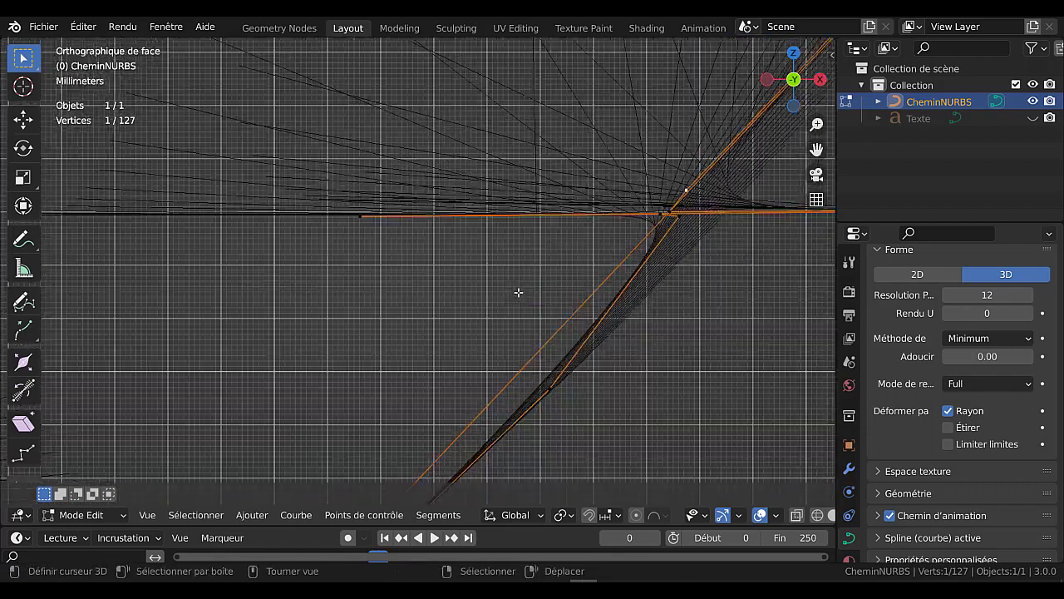
shift+middle_drag(519, 293, 373, 299)
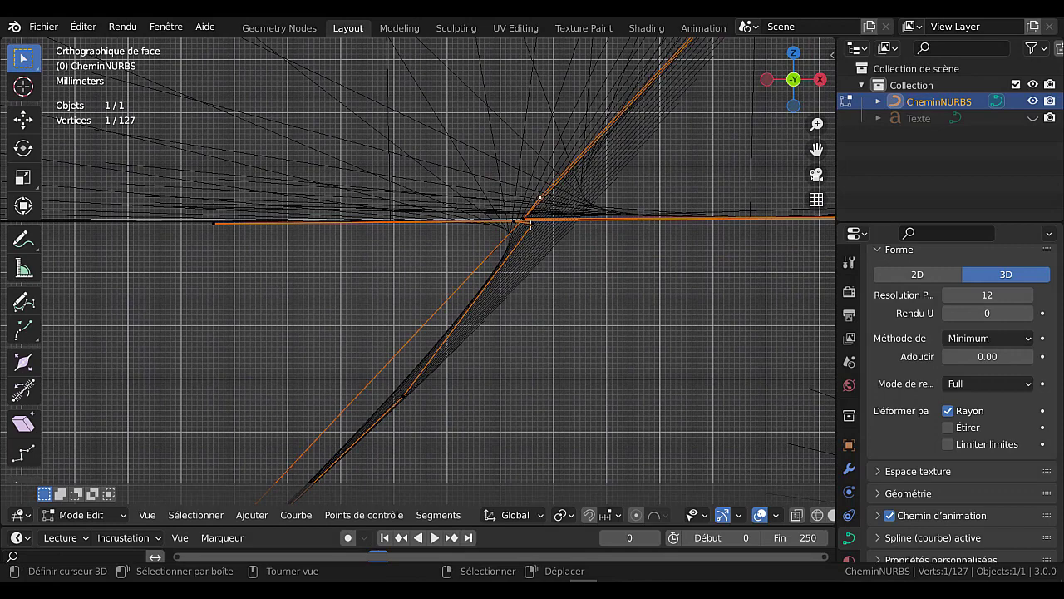
key(g)
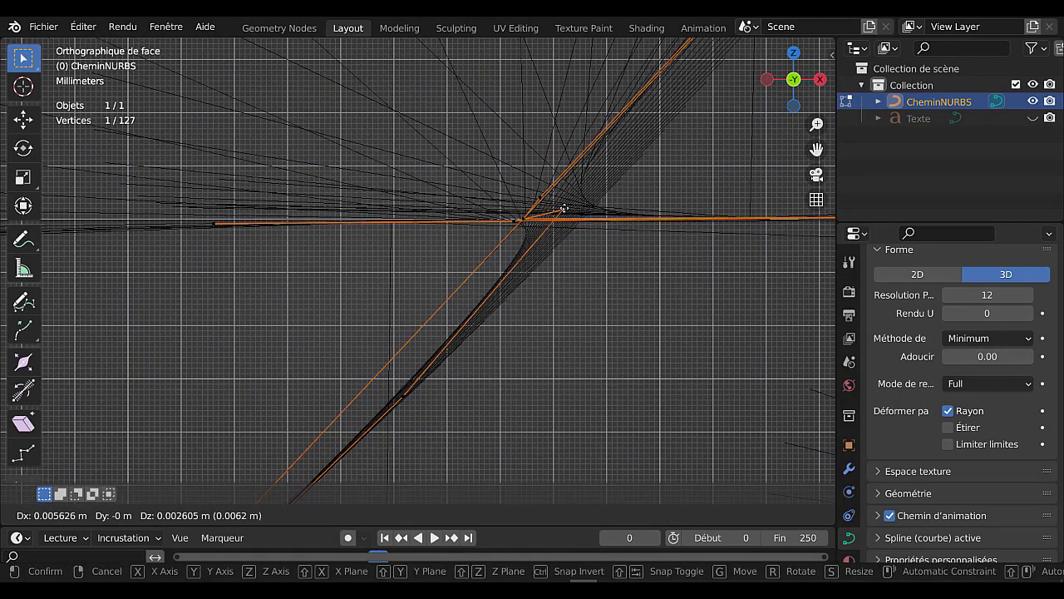
click(556, 210)
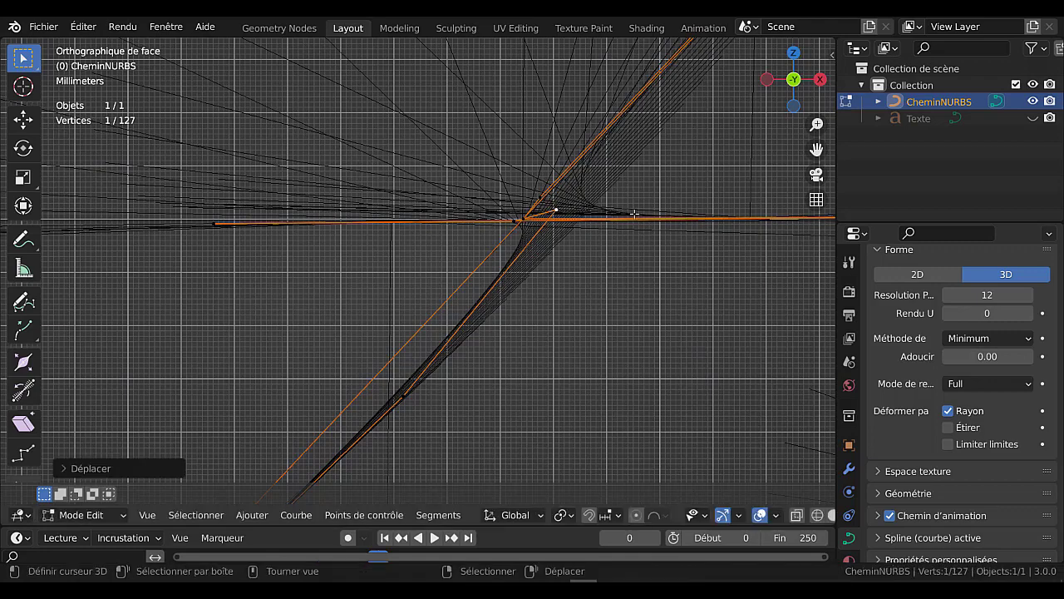
click(601, 217)
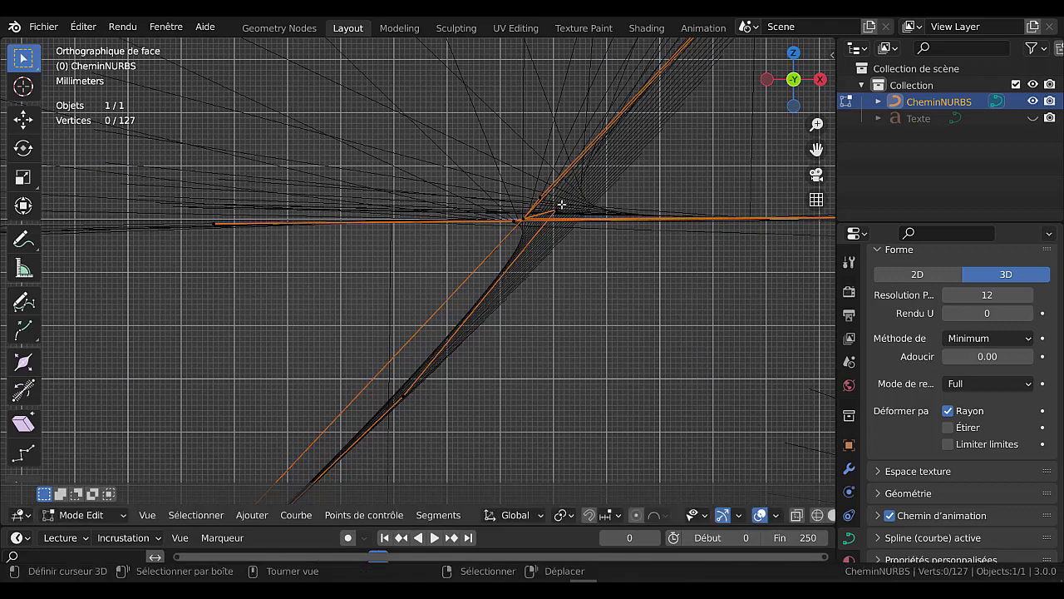
Pull the crossbar's outer end point in beside the t's stem, extrude a new end point about 0.08 m outward, and leave Edit Mode
scroll(633, 225, down, 2)
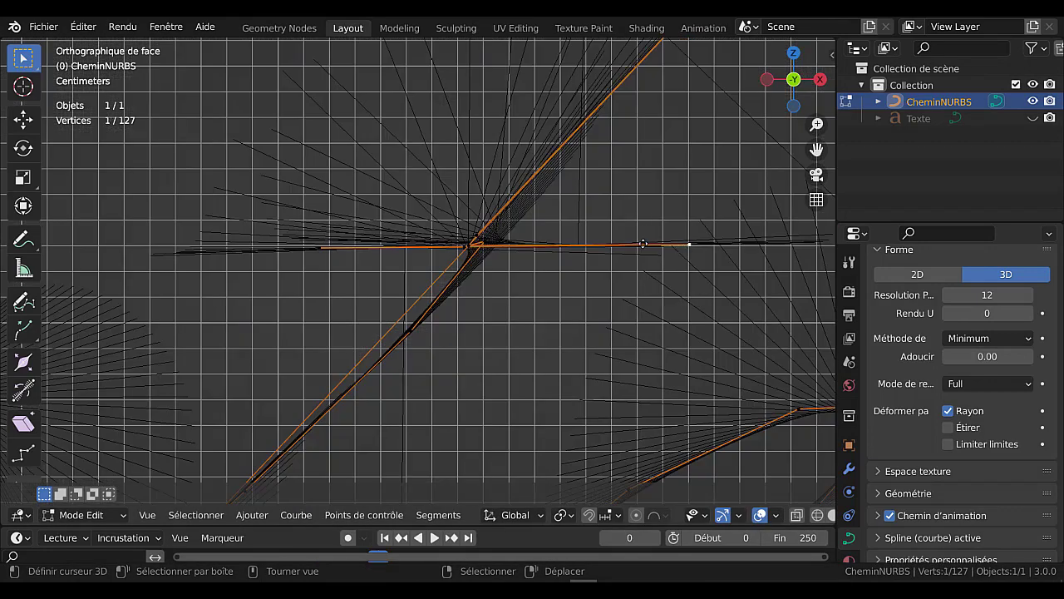
click(676, 245)
key(g)
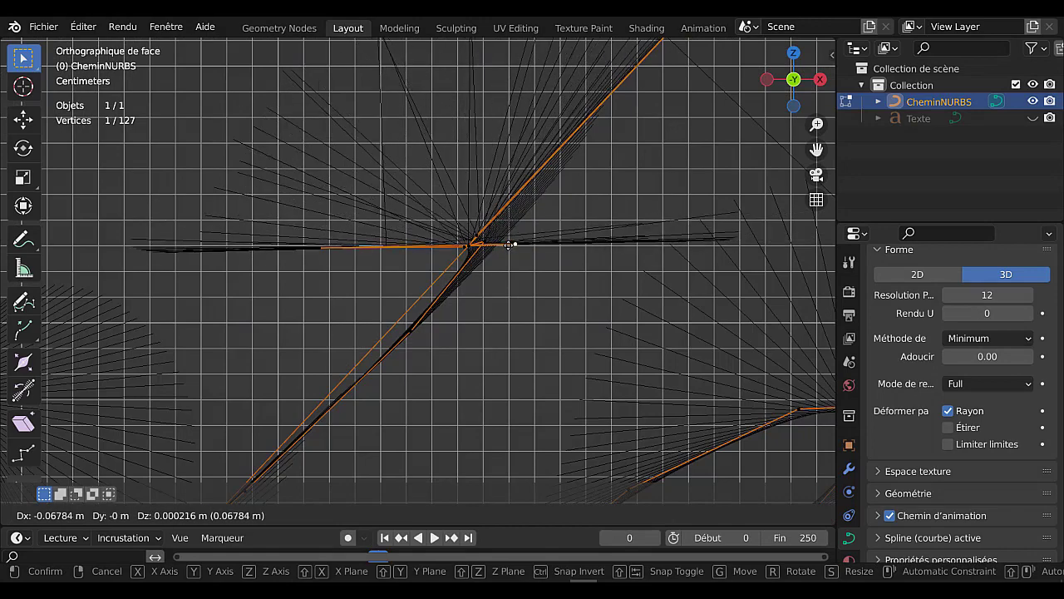
click(509, 243)
key(e)
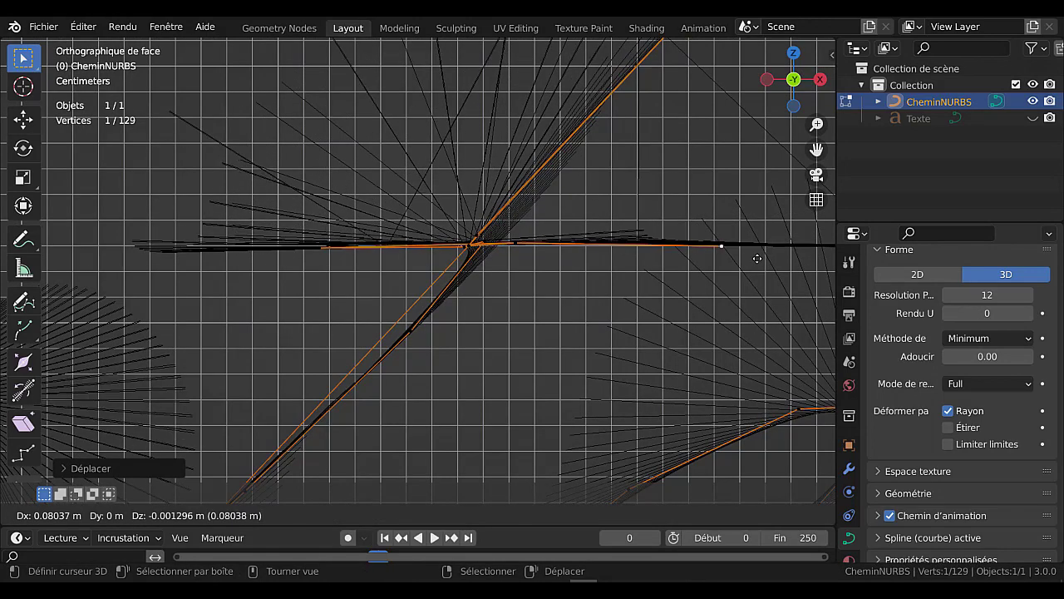
click(773, 256)
key(Tab)
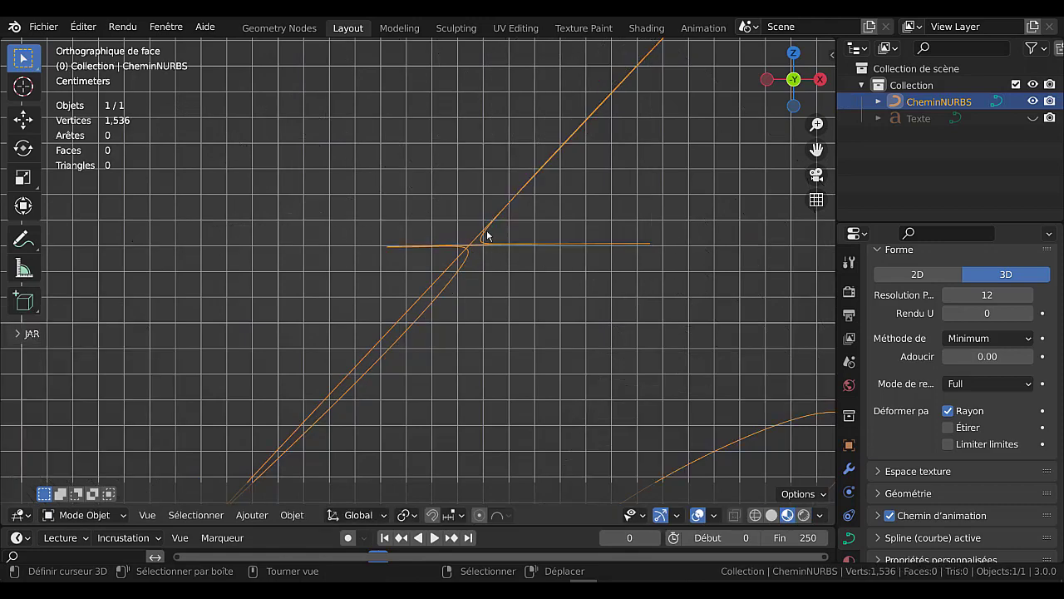
Move the upstroke's control point just below the crossbar slightly up and its junction point closer to the t's stem
scroll(494, 255, down, 5)
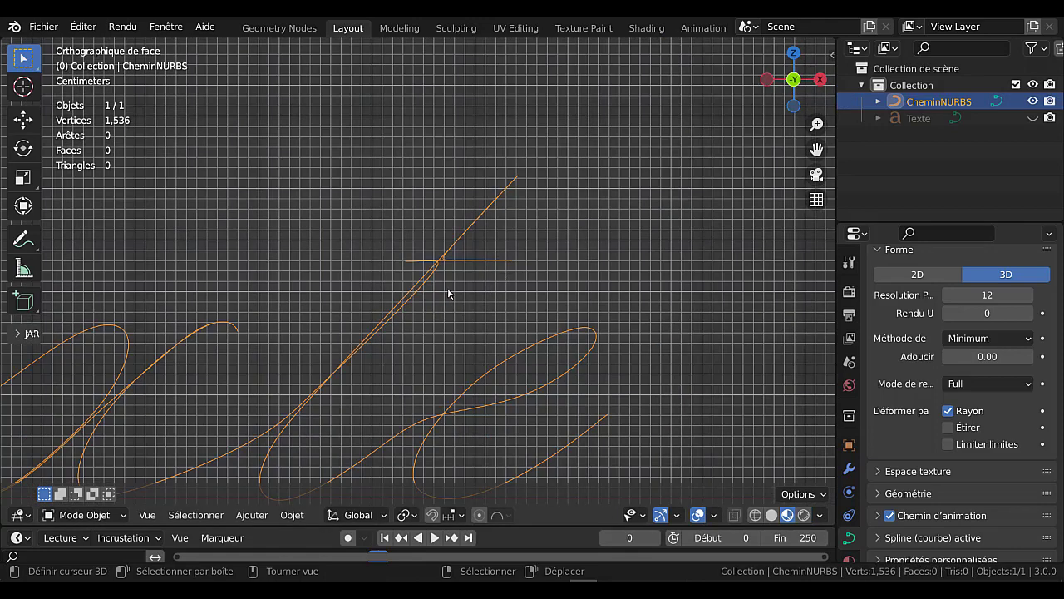
scroll(452, 282, up, 5)
key(Tab)
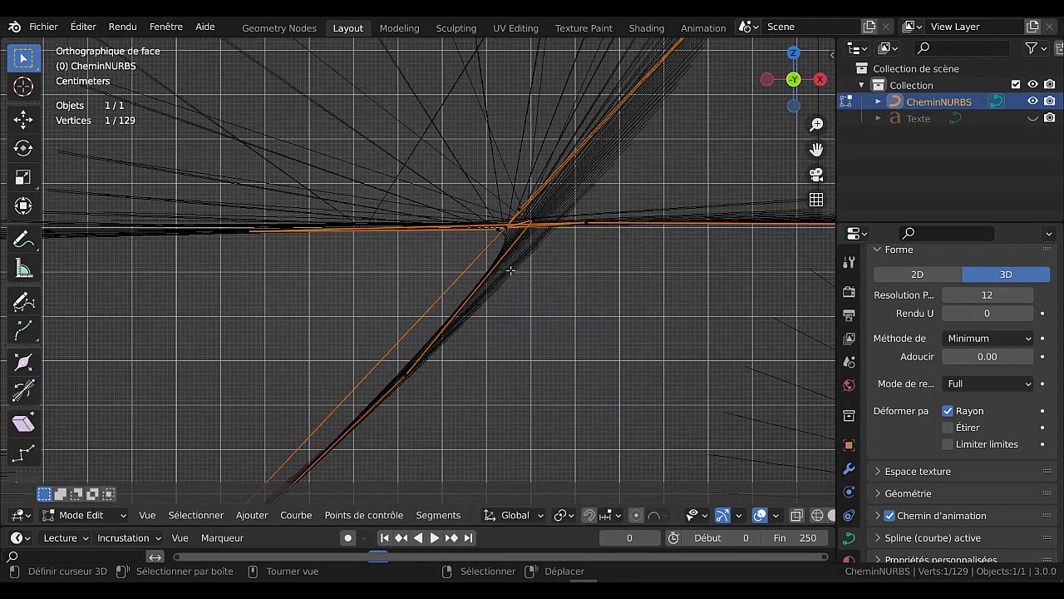
scroll(509, 270, up, 2)
drag(403, 397, 401, 383)
drag(550, 214, 530, 223)
right_drag(517, 222, 526, 219)
key(Escape)
drag(513, 221, 536, 217)
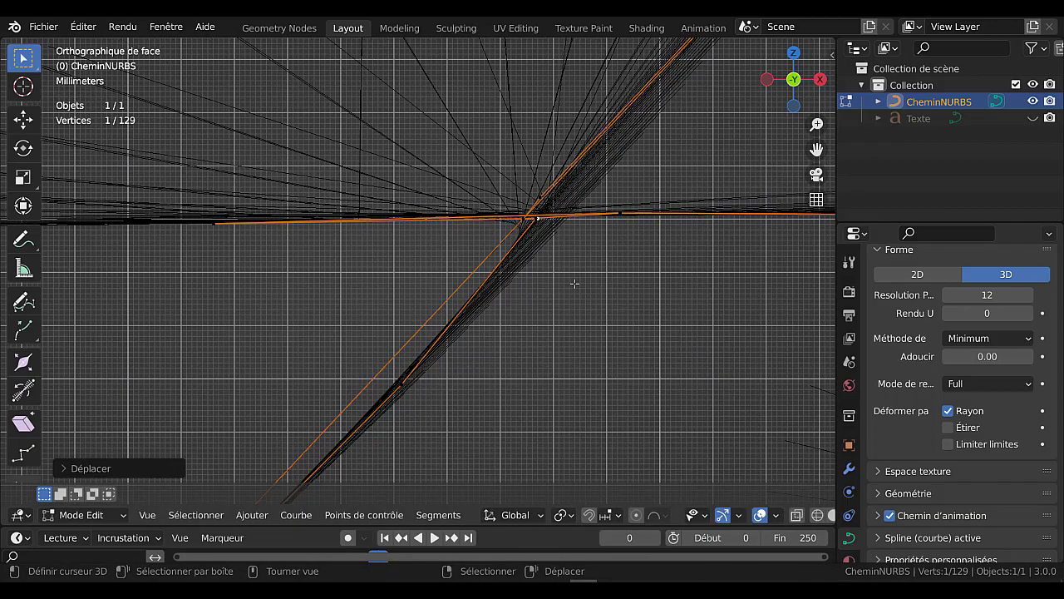
Shift the control point below the crossbar onto the line of the t's stem and return to Object Mode
key(Tab)
key(Tab)
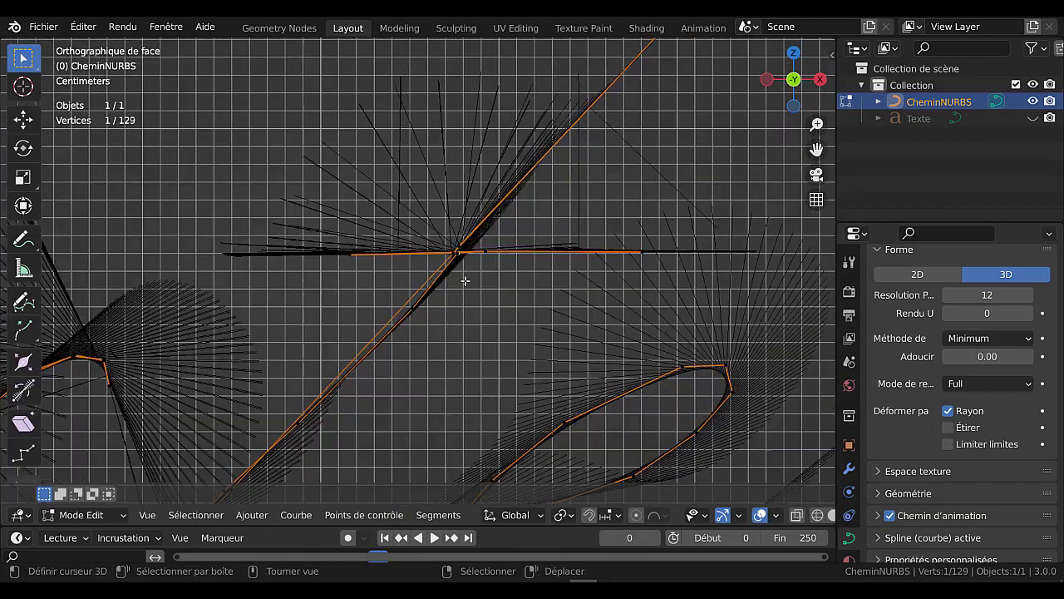
drag(409, 334, 399, 325)
key(Tab)
scroll(463, 334, down, 4)
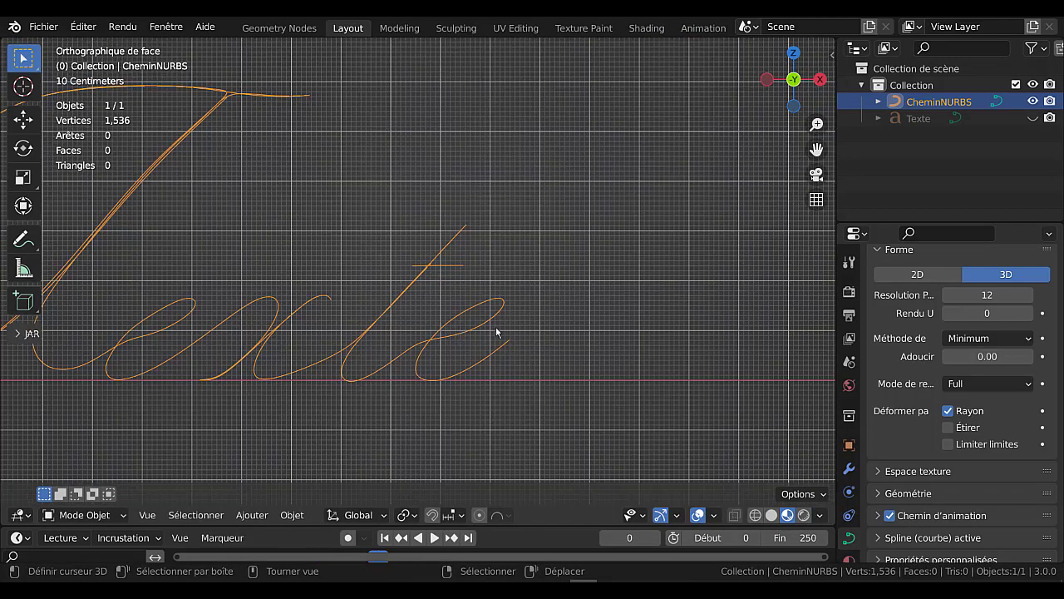
Give the text curve a round bevel with a depth of 0.01 m and a resolution of 8
shift+middle_drag(582, 337, 732, 355)
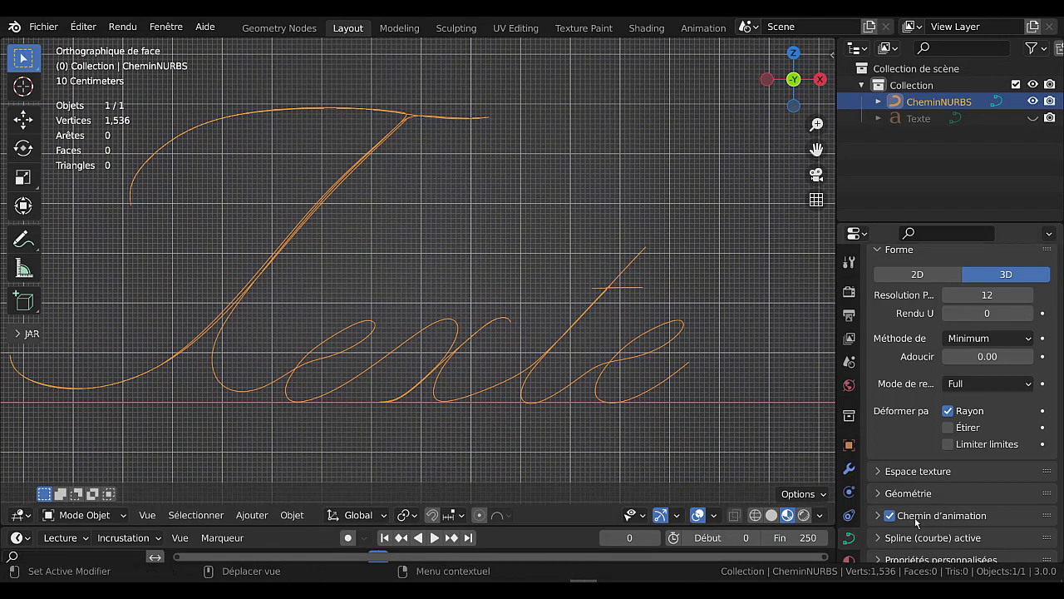
scroll(884, 532, down, 3)
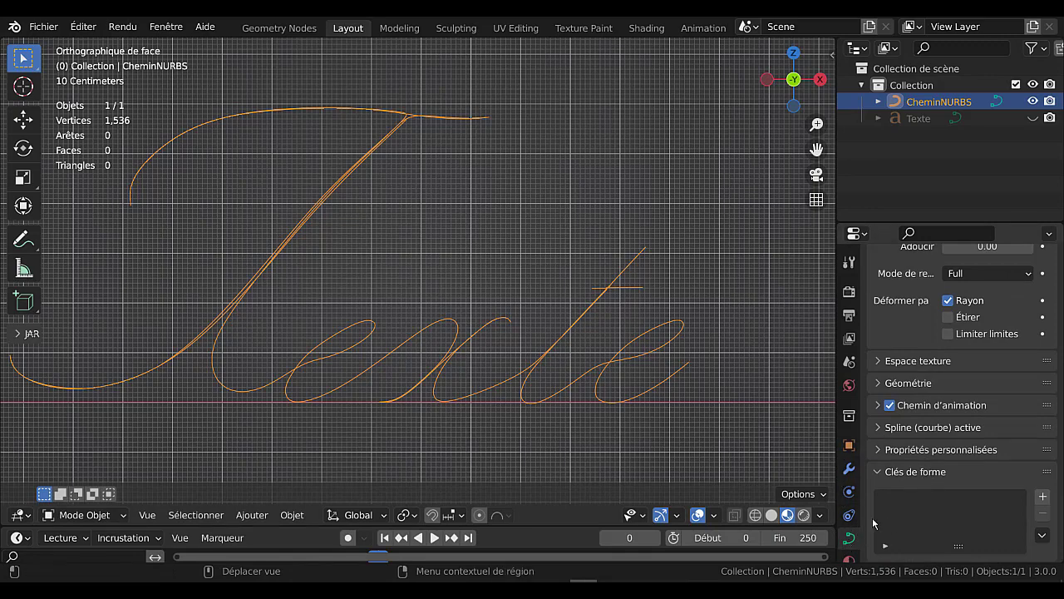
scroll(932, 481, up, 2)
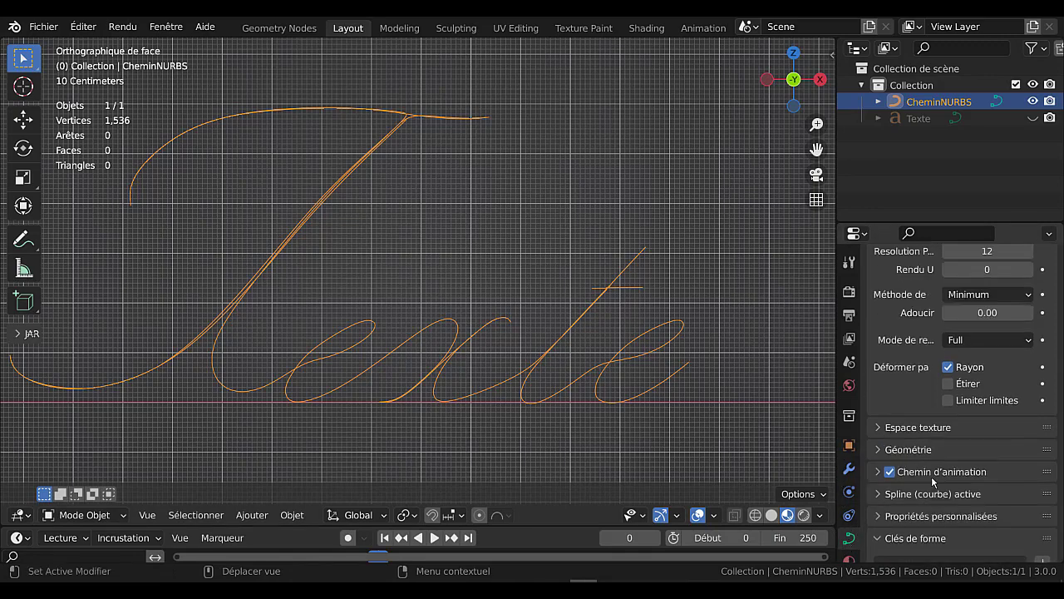
click(881, 450)
scroll(931, 445, down, 5)
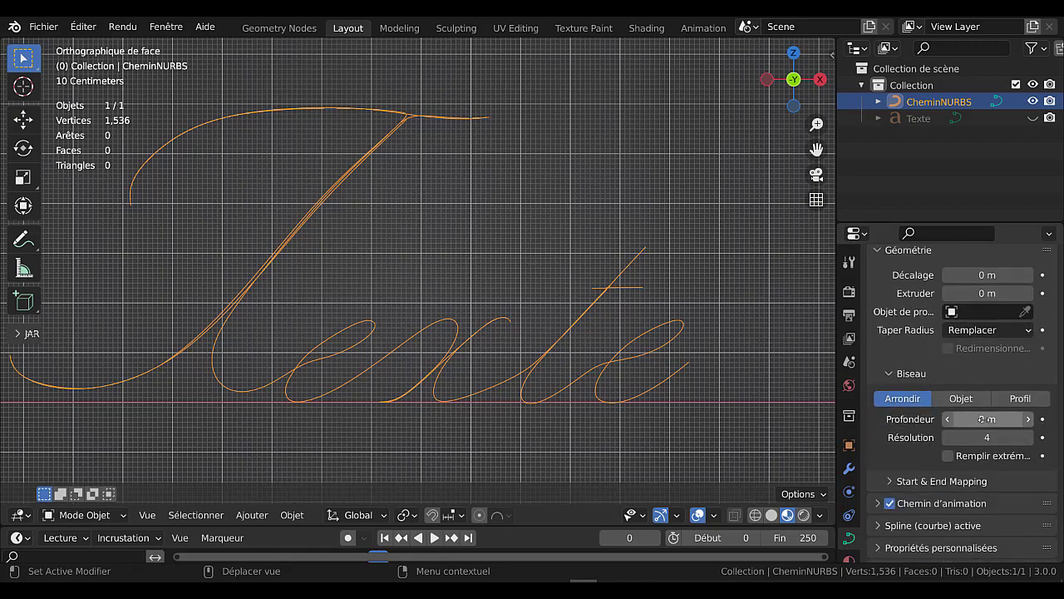
click(1029, 419)
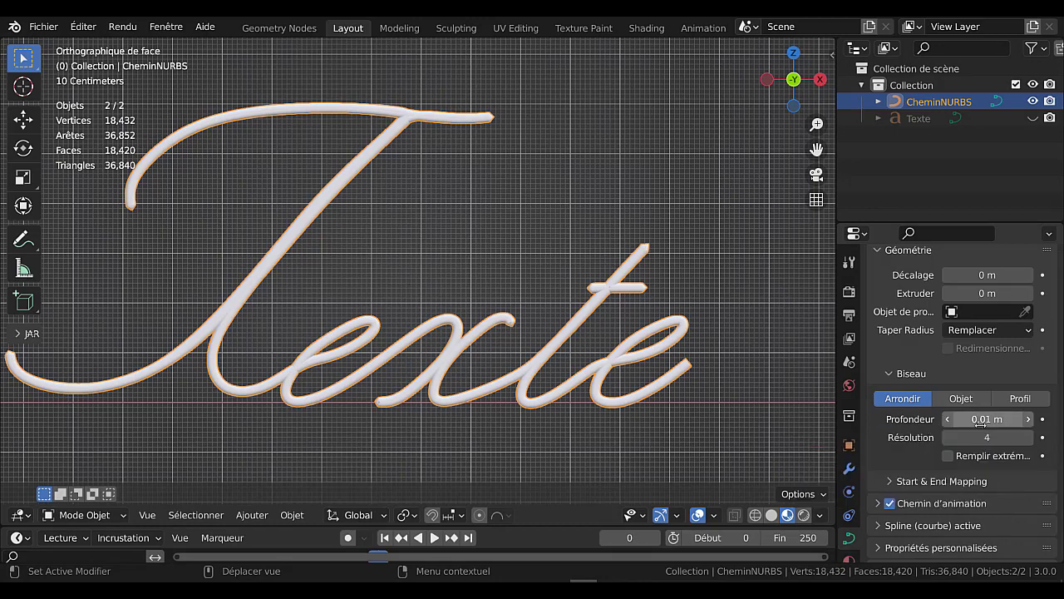
drag(979, 438, 1012, 438)
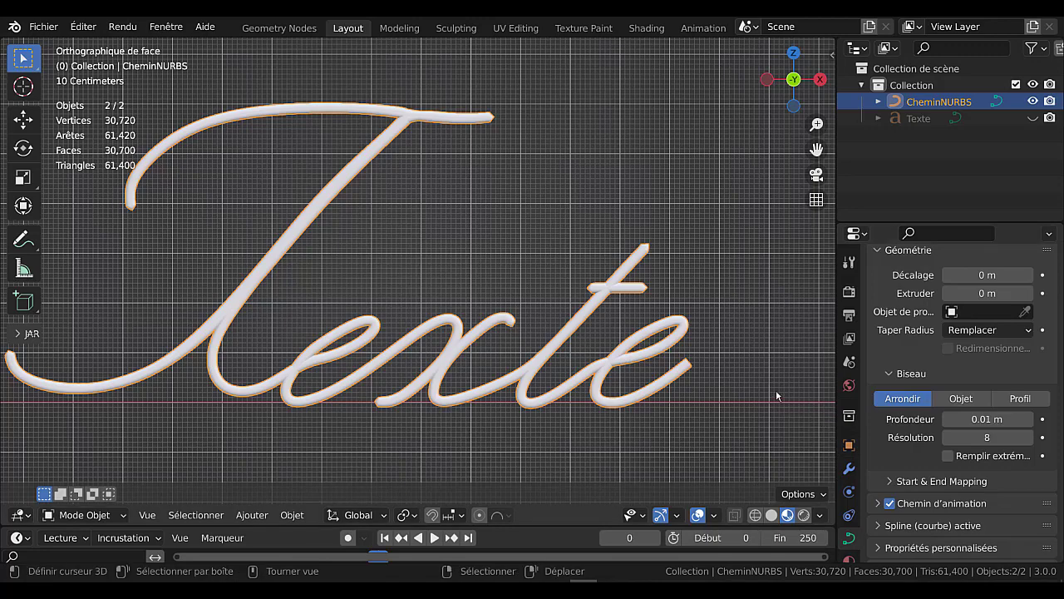
Try out the curve's start and end mapping factors, returning the start to 0 and the end to 1
scroll(898, 433, down, 4)
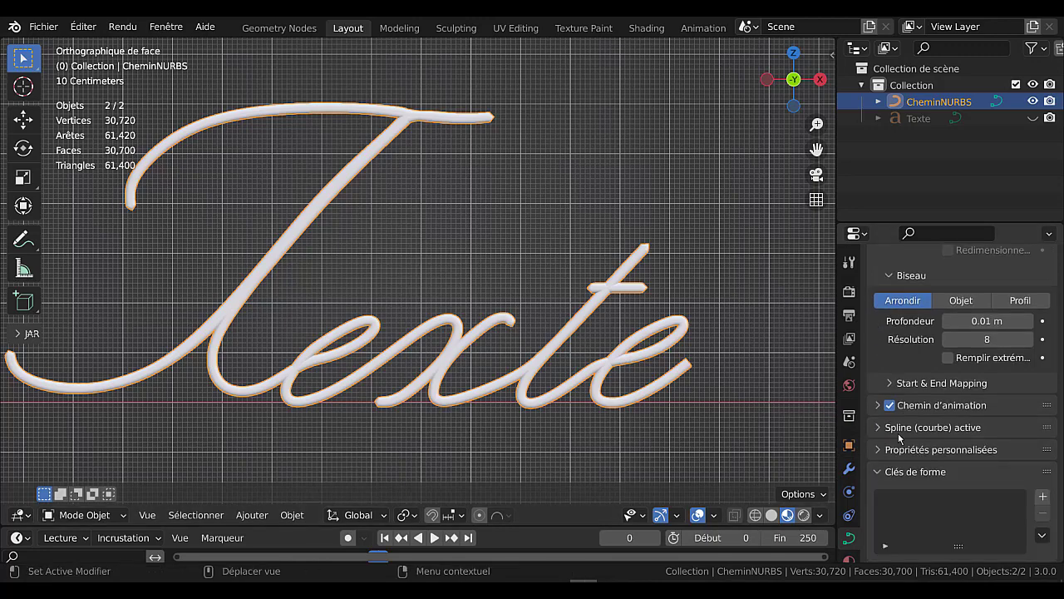
scroll(858, 467, down, 2)
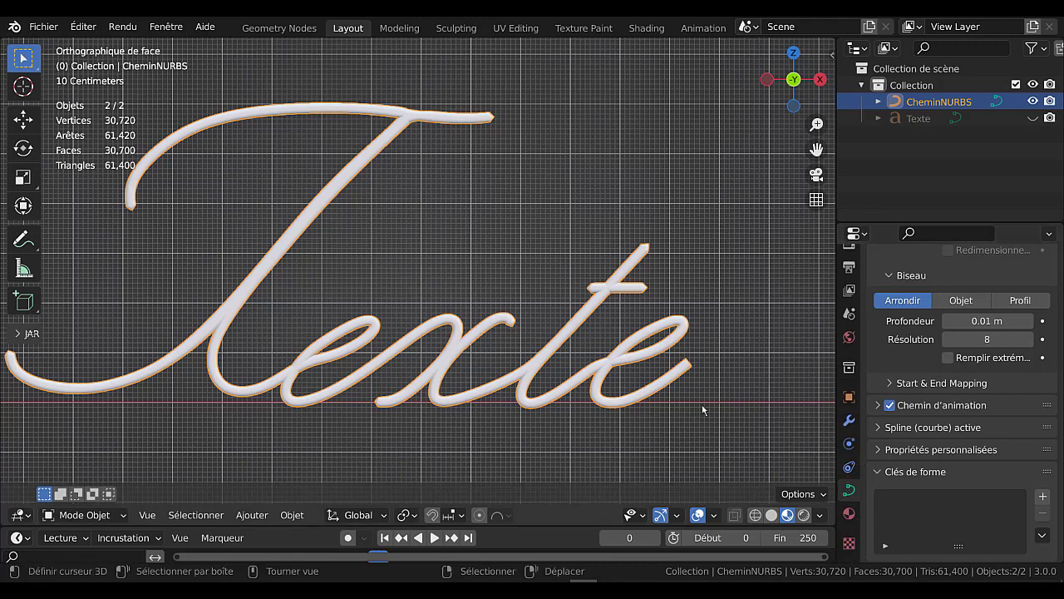
scroll(633, 406, down, 3)
middle_drag(633, 405, 699, 418)
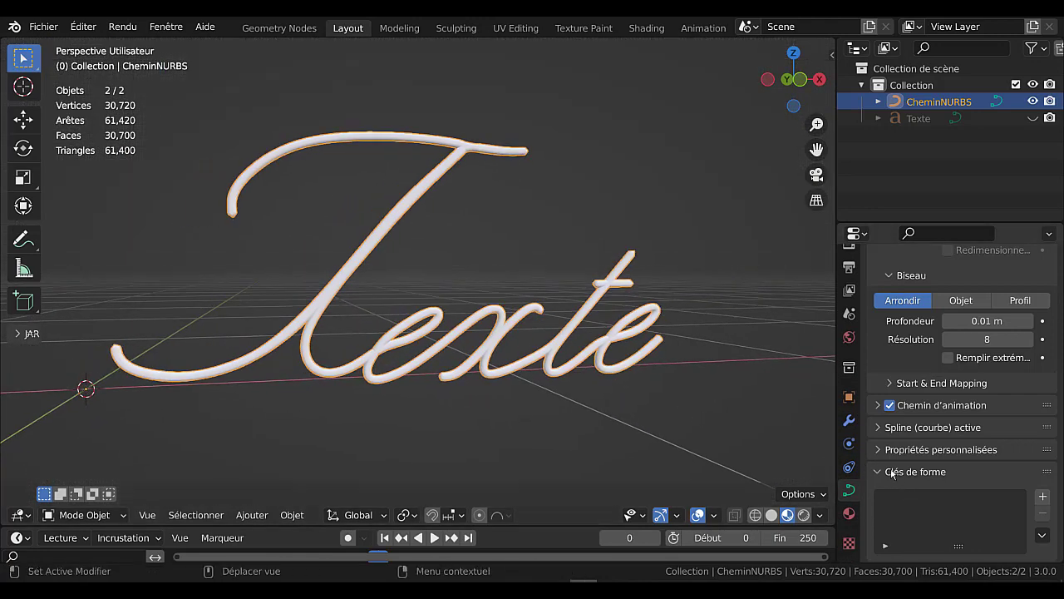
click(888, 383)
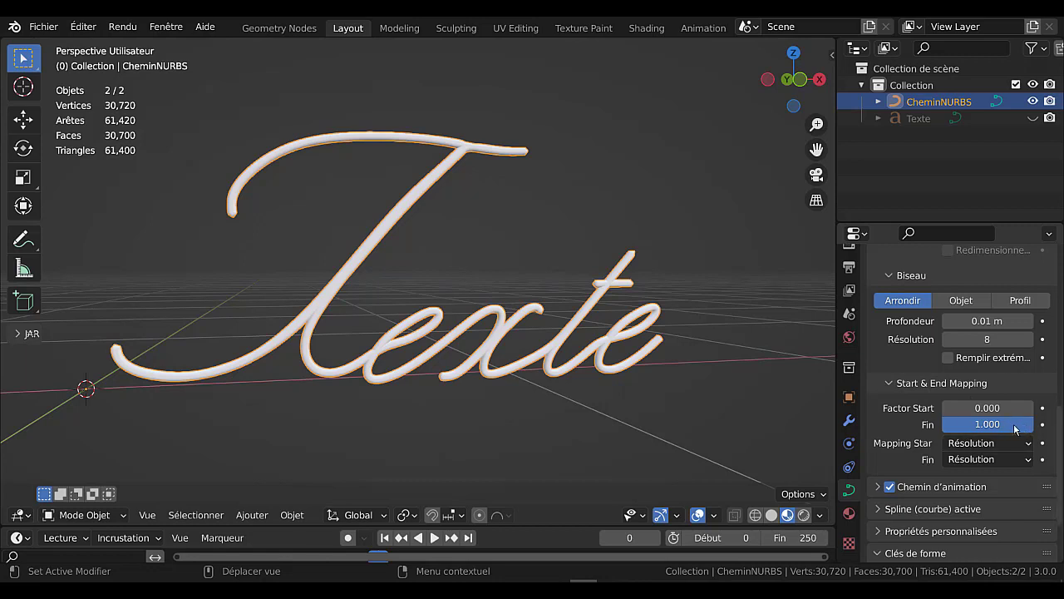
drag(988, 424, 1033, 424)
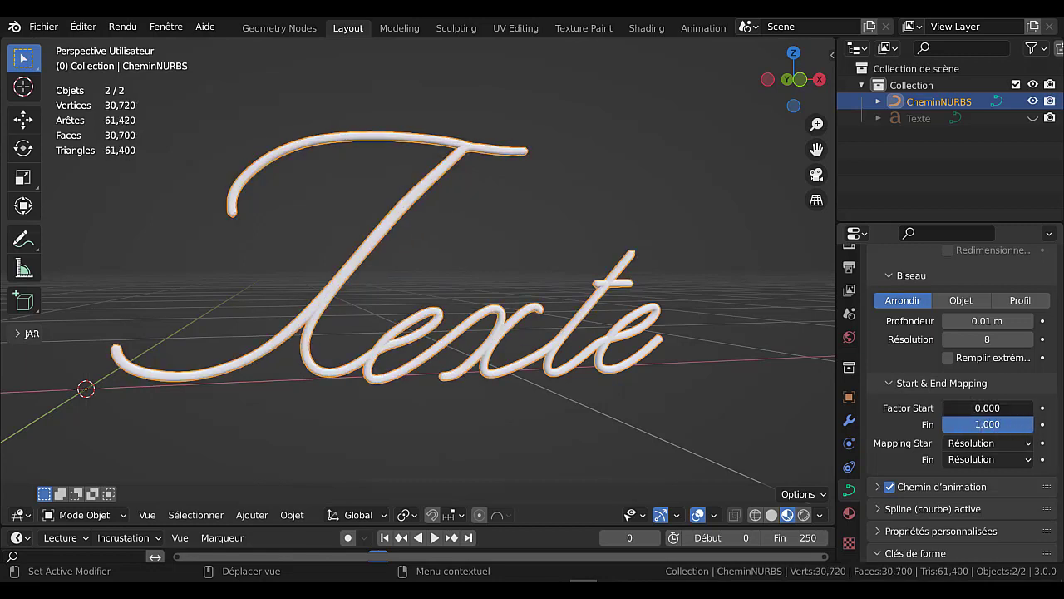
mouse_move(952, 408)
mouse_down()
mouse_move(1034, 407)
mouse_move(942, 407)
mouse_up()
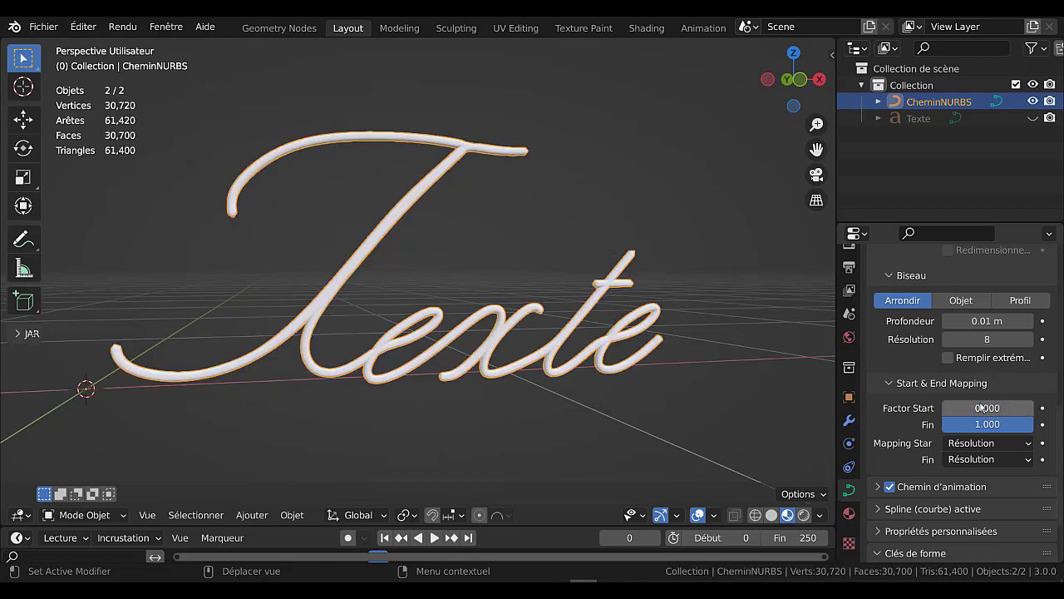
mouse_move(951, 407)
mouse_down()
mouse_move(1019, 408)
mouse_move(941, 408)
mouse_move(1033, 407)
mouse_move(942, 408)
mouse_up()
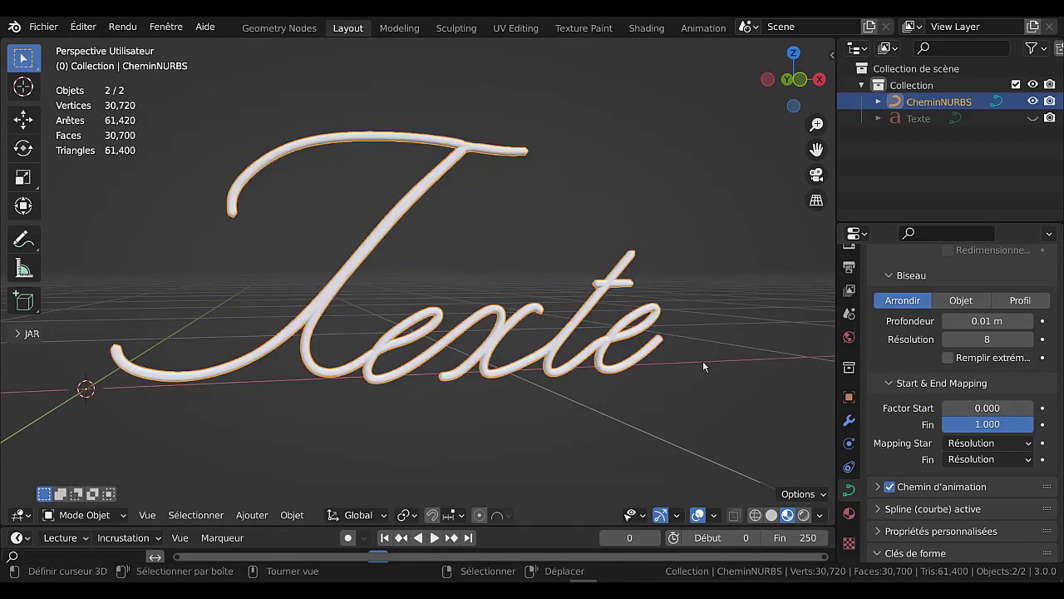
scroll(628, 422, down, 5)
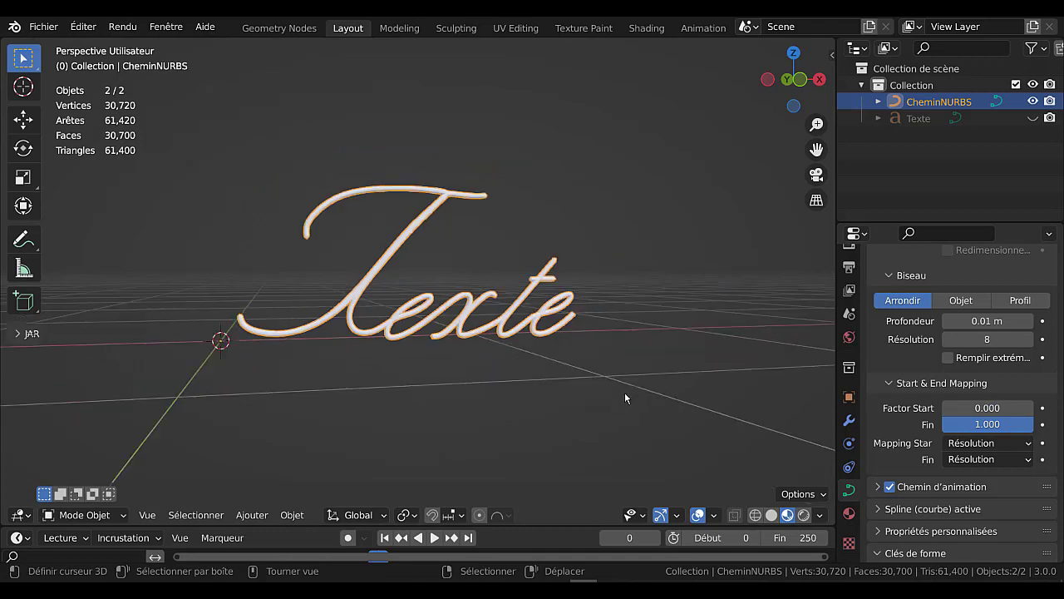
middle_drag(587, 401, 426, 424)
click(249, 515)
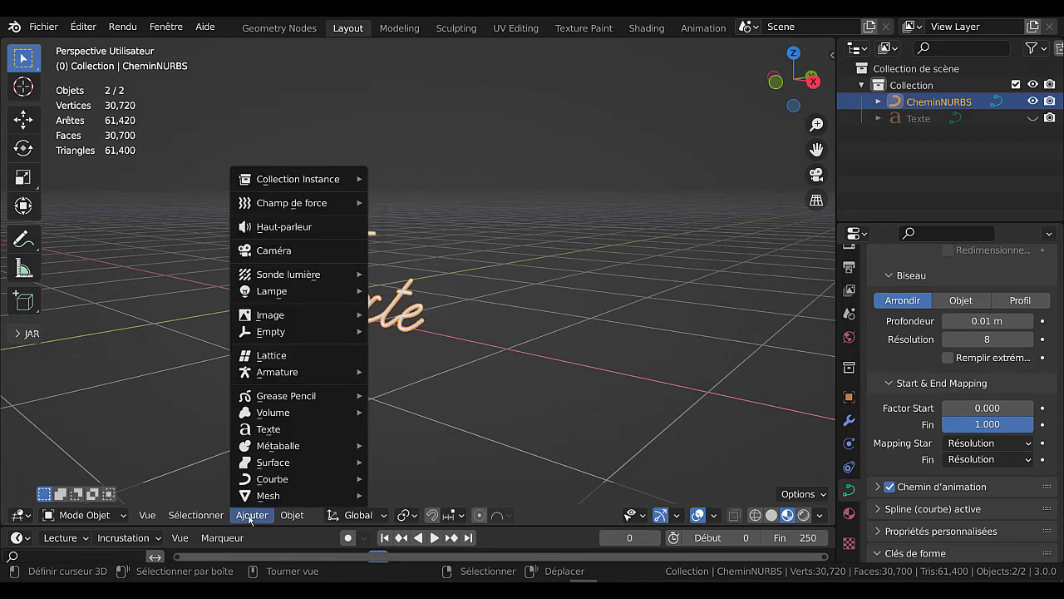
scroll(849, 309, up, 1)
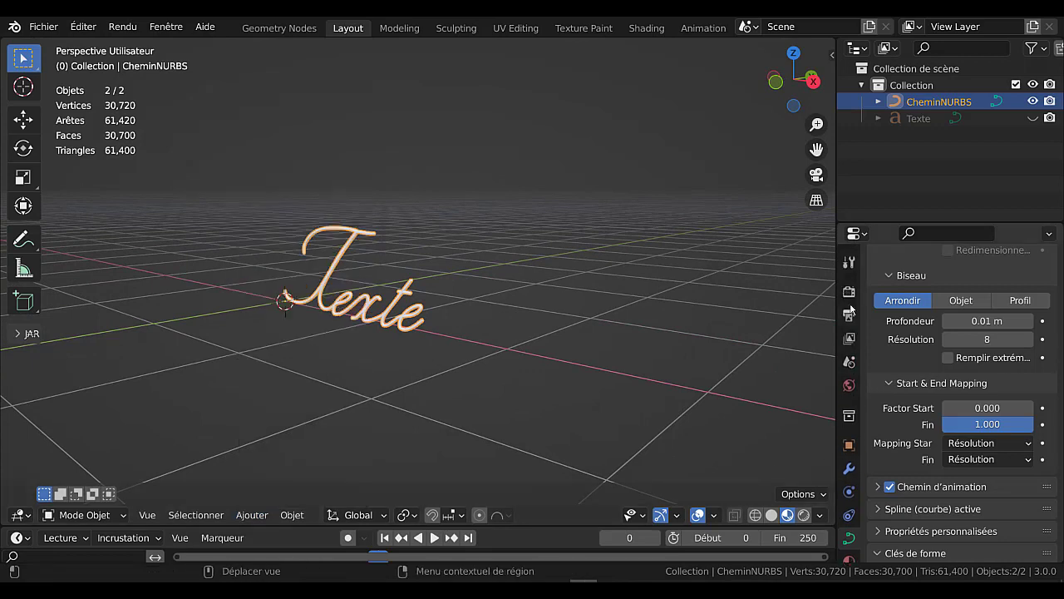
Switch the render engine to Eevee and enable Ambient Occlusion, Bloom and Screen Space Reflections
click(852, 293)
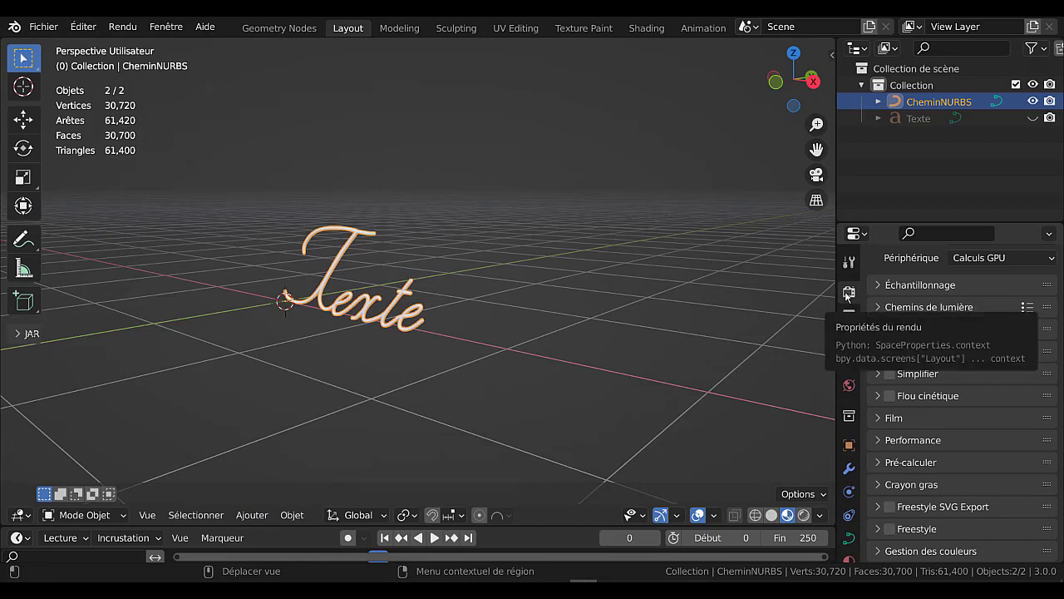
scroll(1000, 265, up, 2)
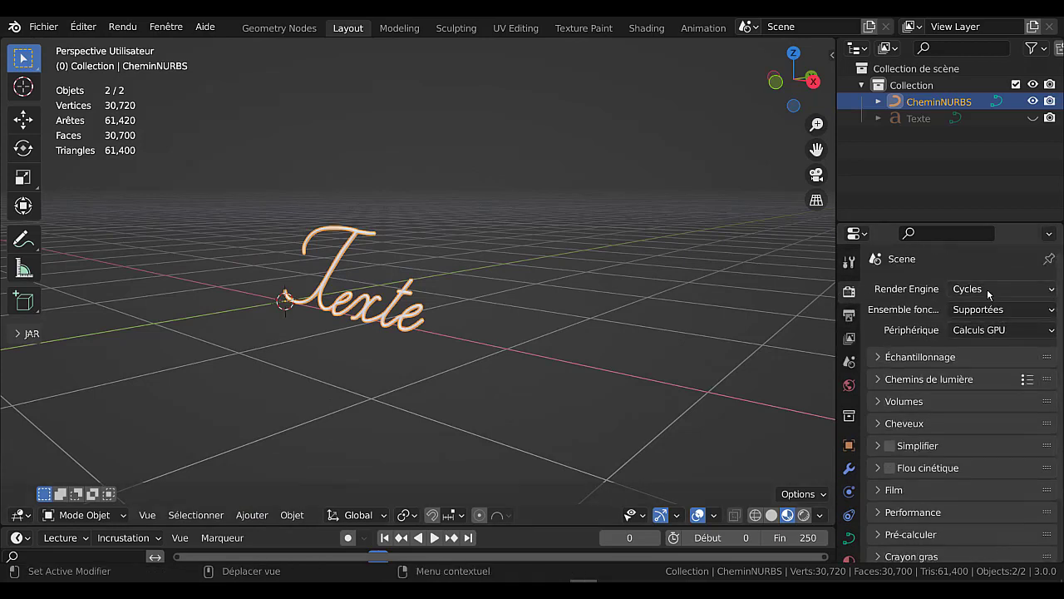
click(1000, 289)
click(1002, 310)
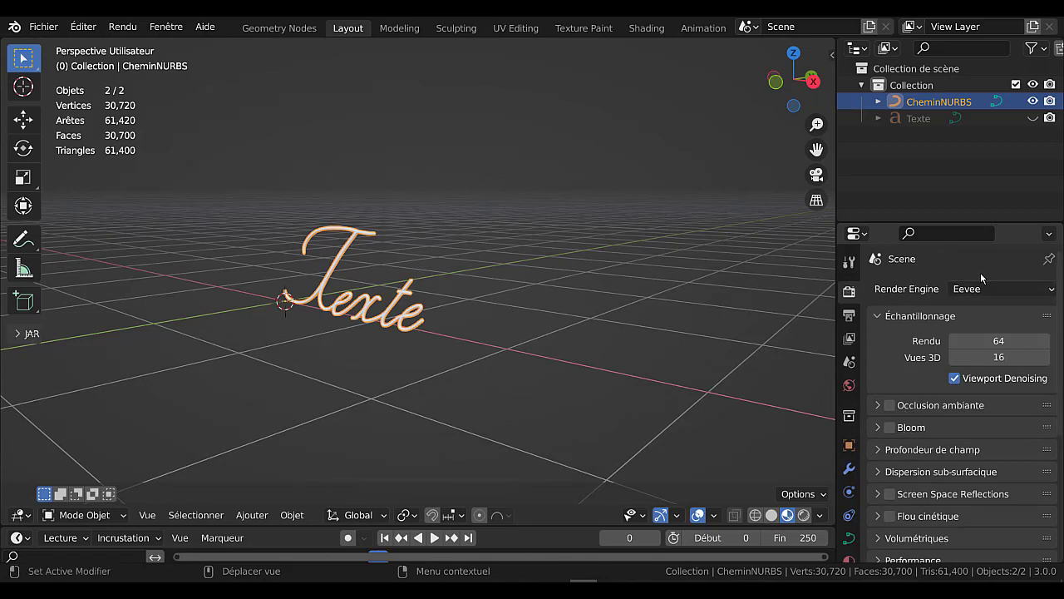
click(889, 406)
click(889, 427)
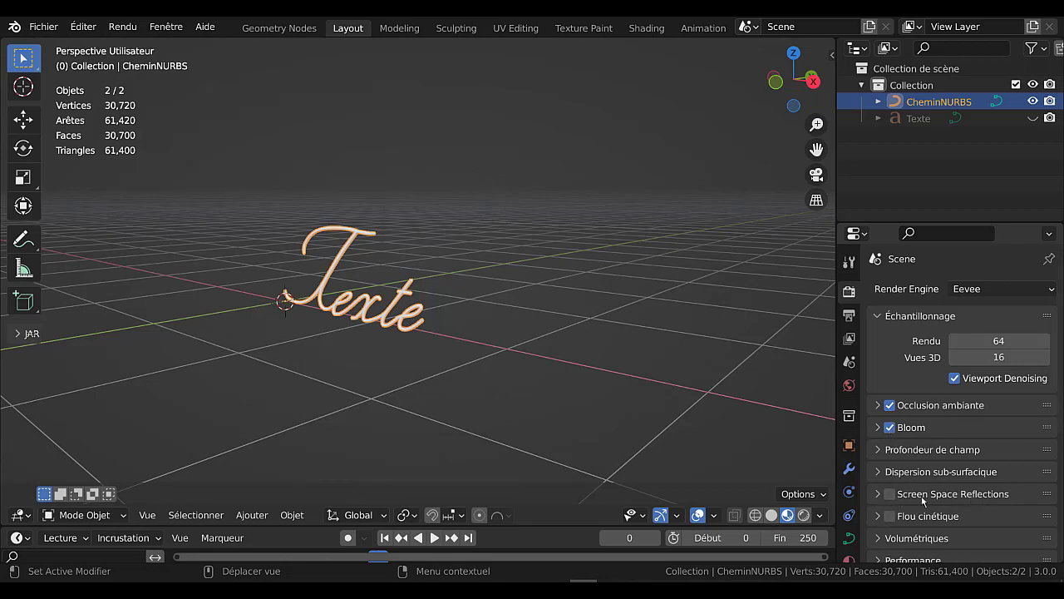
click(889, 494)
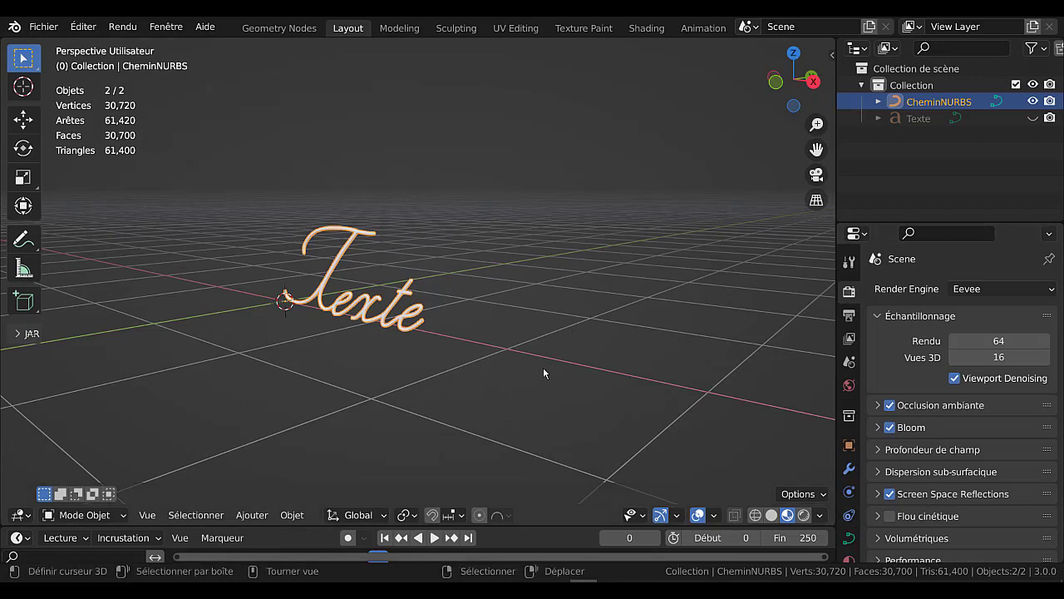
Add a mesh plane and move it about 0.7 m along the X axis so it sits beneath the text
middle_drag(543, 372, 662, 357)
scroll(661, 357, up, 3)
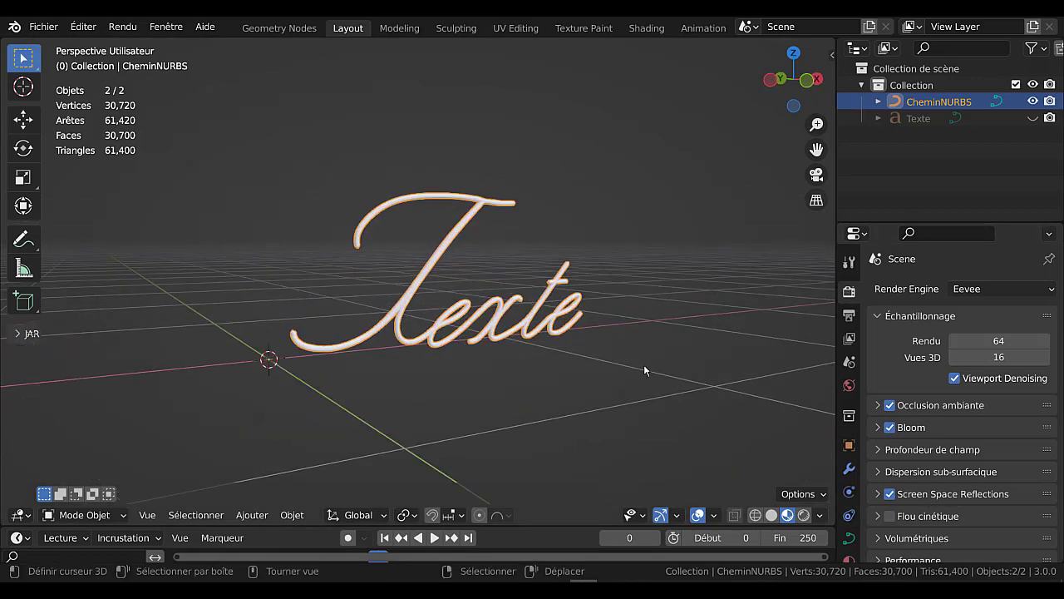
click(252, 514)
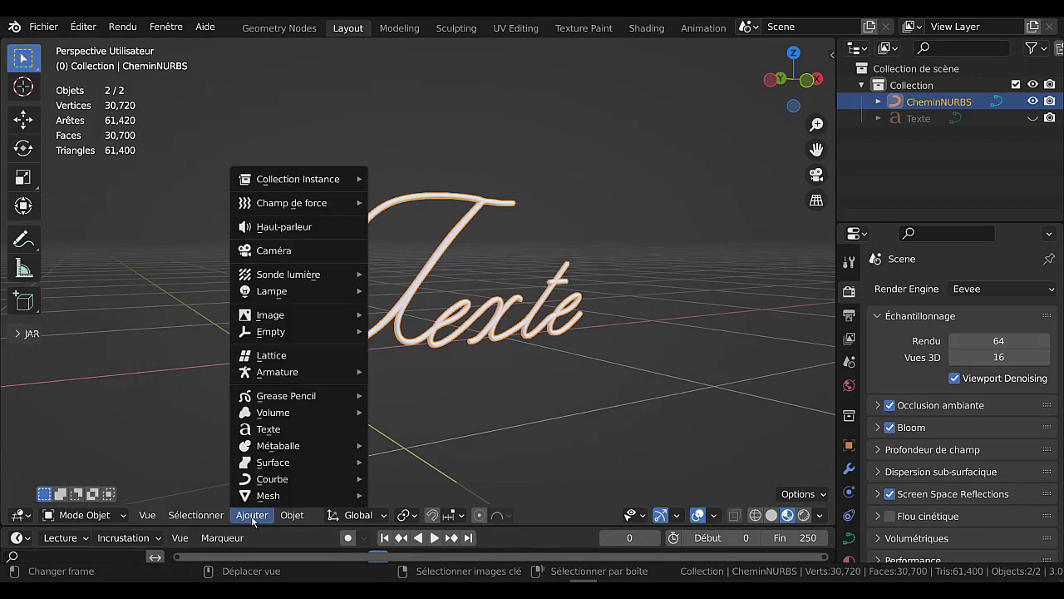
mouse_move(262, 496)
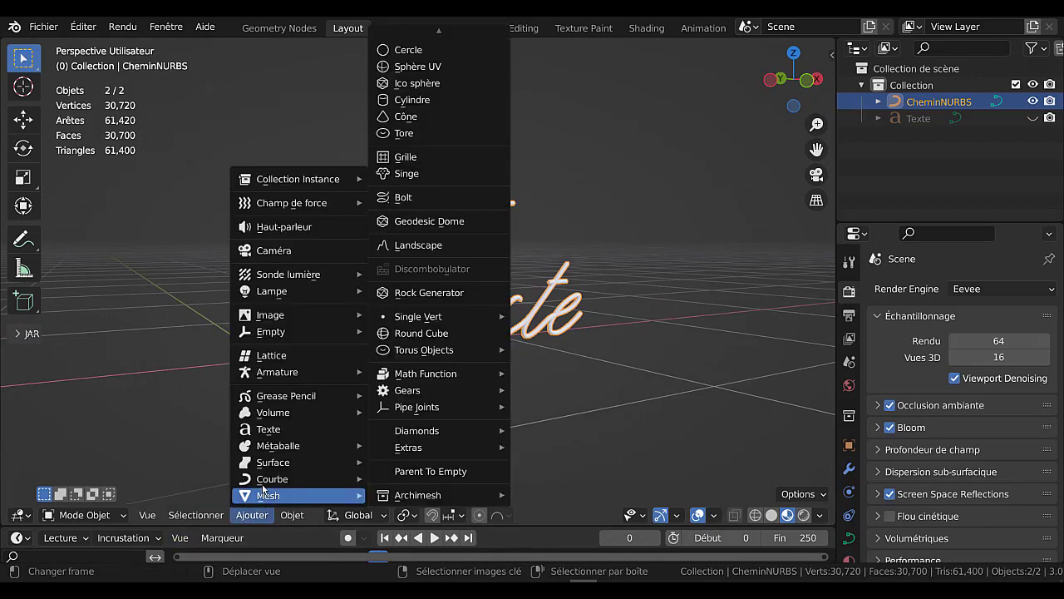
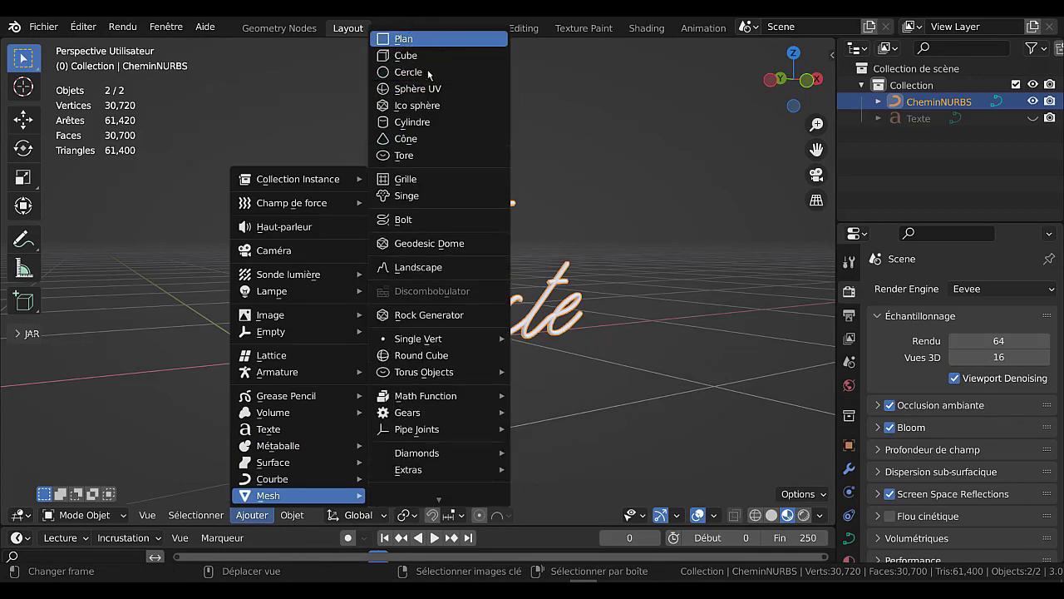
click(424, 39)
scroll(349, 307, down, 3)
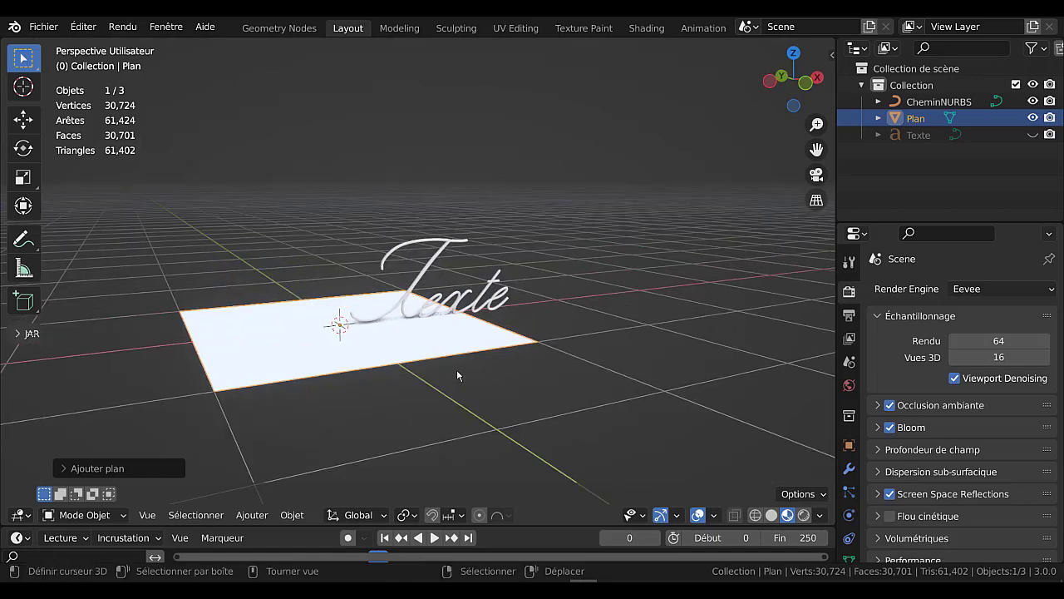
key(g)
key(x)
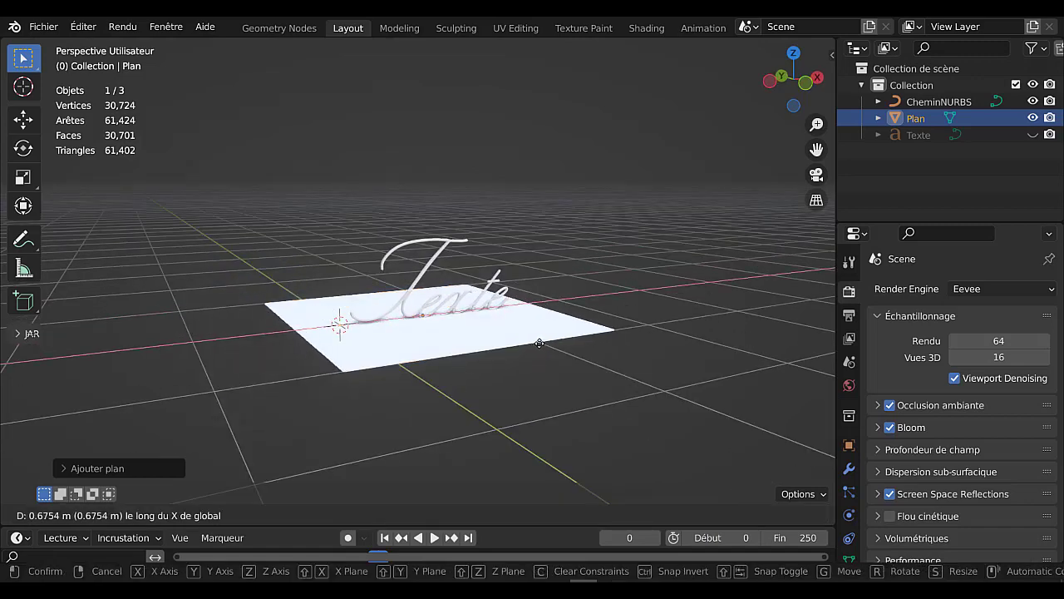
click(543, 342)
Stretch the plane along the X axis by a factor of about 2.5
middle_drag(546, 340, 480, 344)
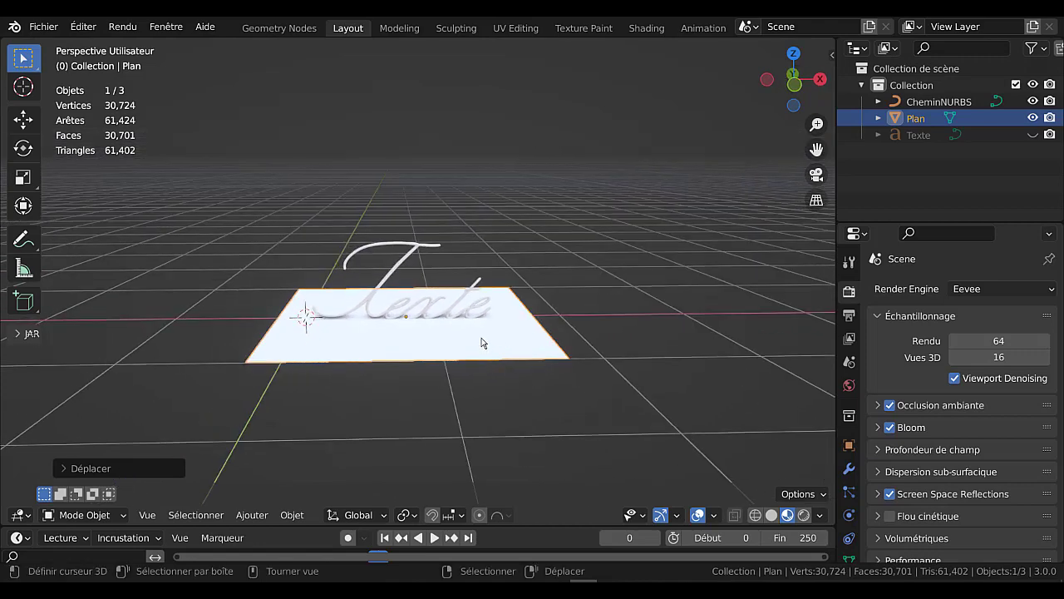
key(s)
key(x)
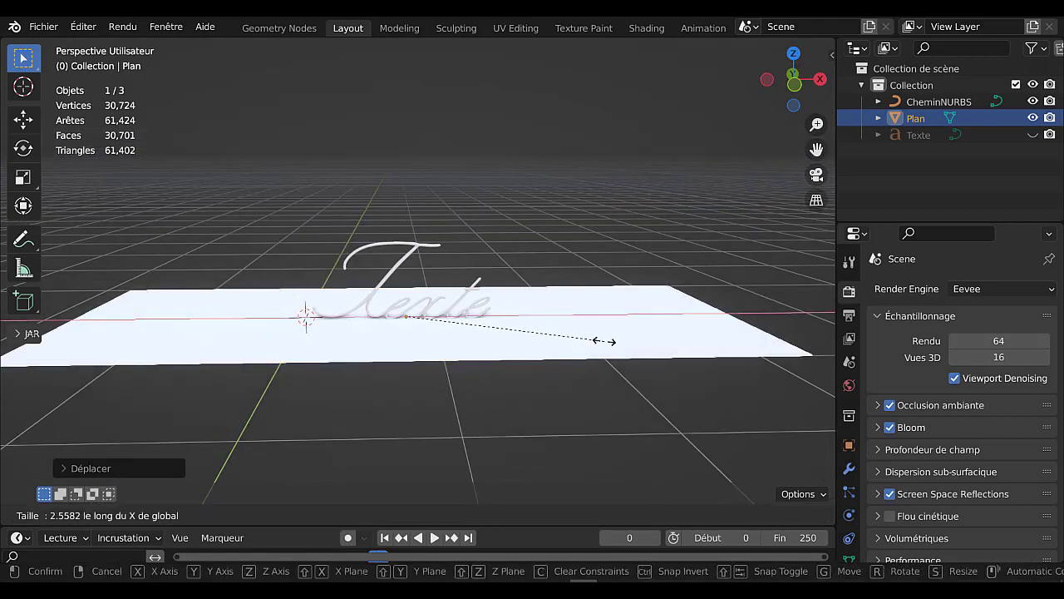
click(594, 345)
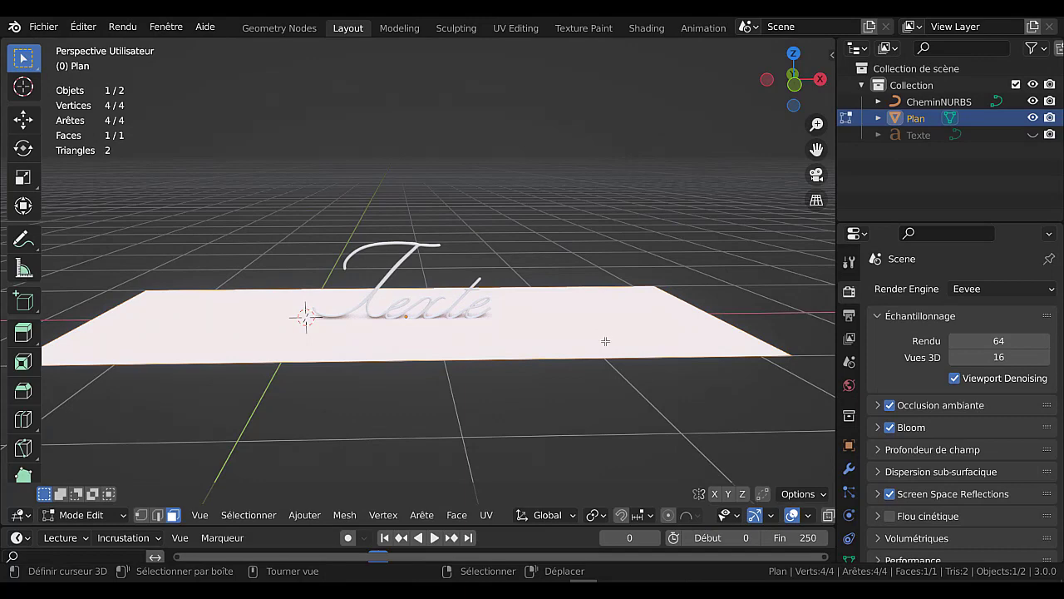
Switch the viewport to solid shading and extrude the plane's long edge behind the text upward and backward as a slanted backdrop
middle_drag(543, 344, 336, 375)
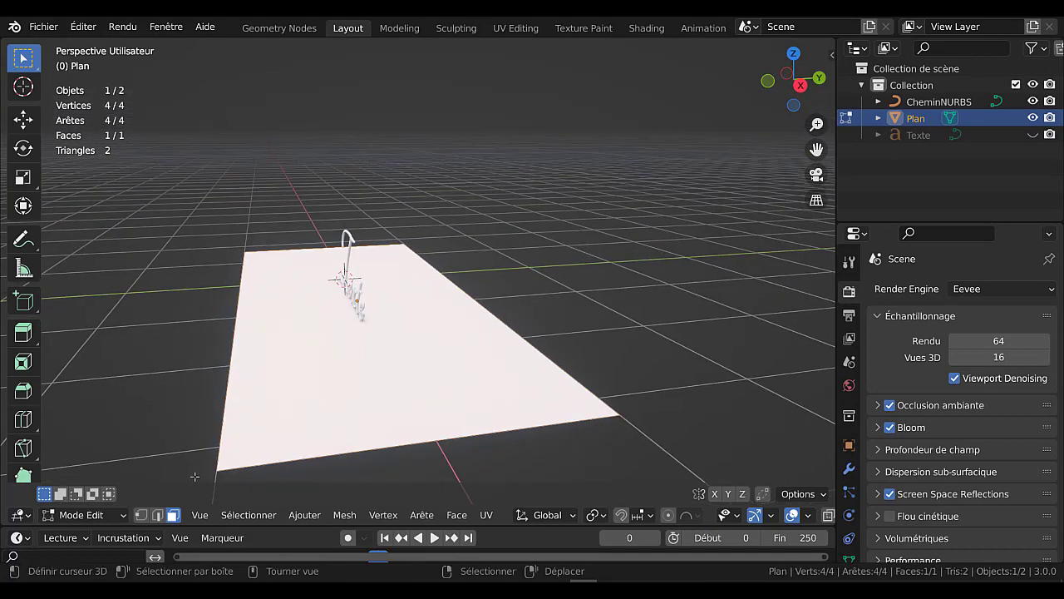
click(157, 516)
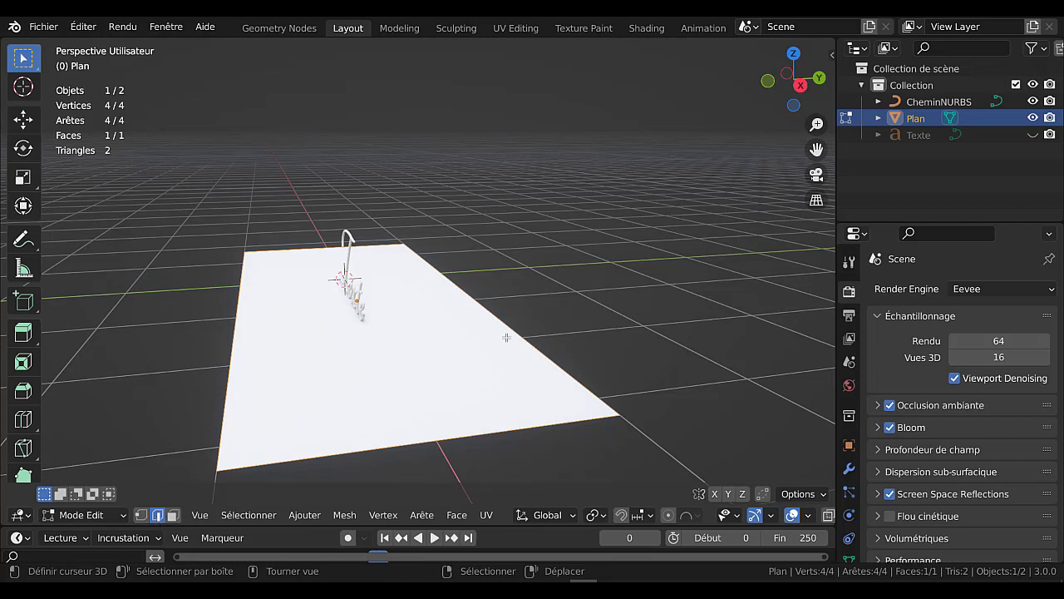
click(506, 336)
middle_drag(566, 351, 568, 364)
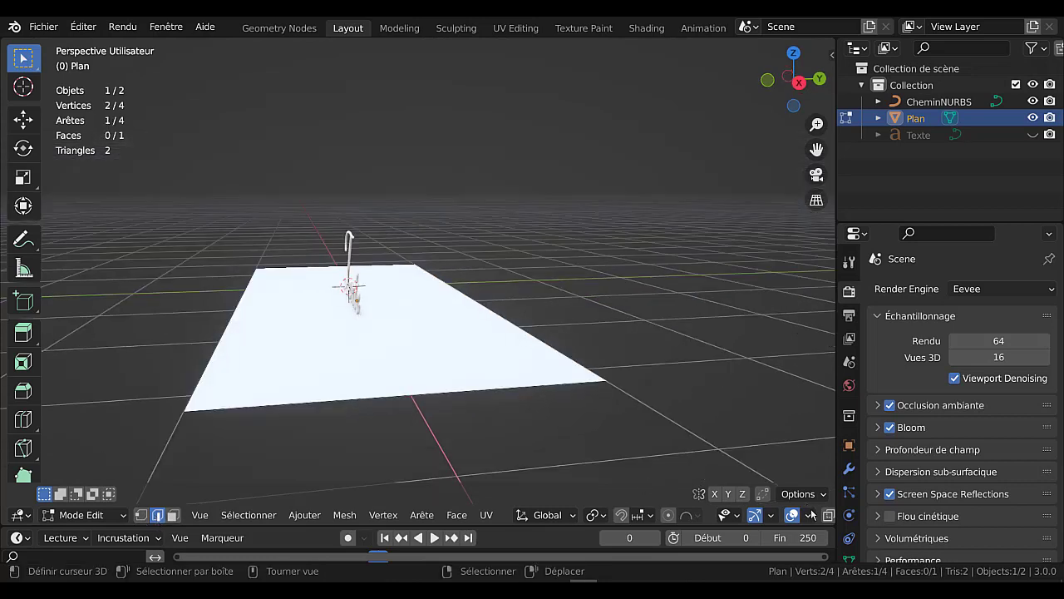
scroll(813, 516, down, 4)
click(772, 515)
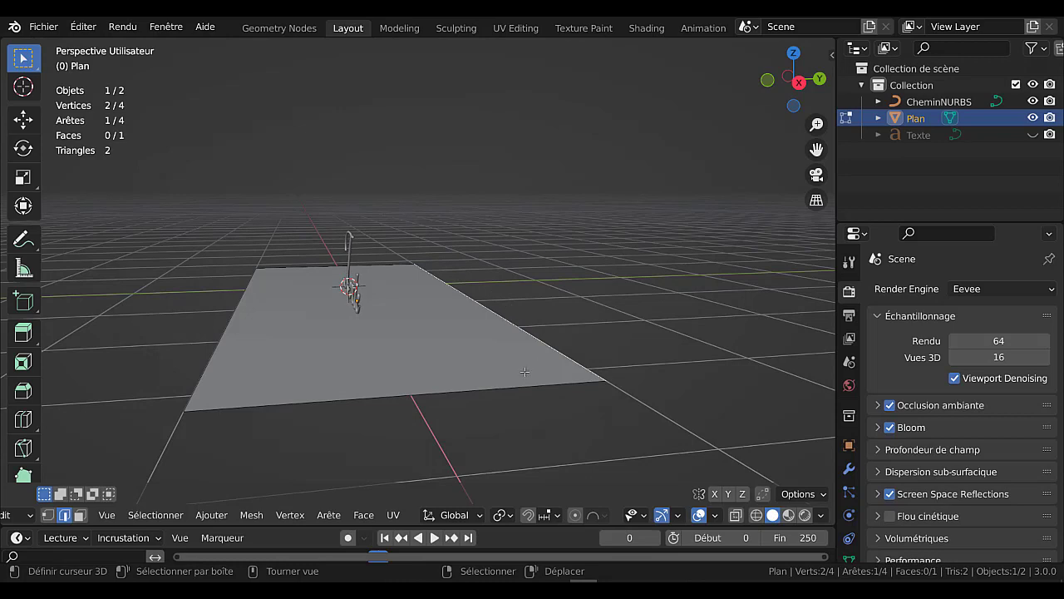
key(e)
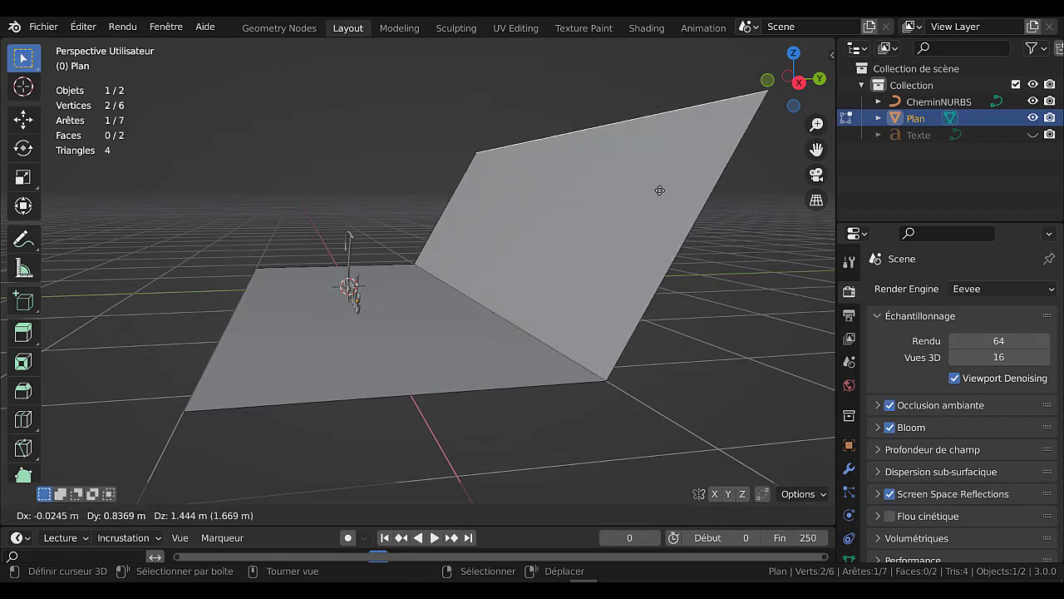
click(690, 137)
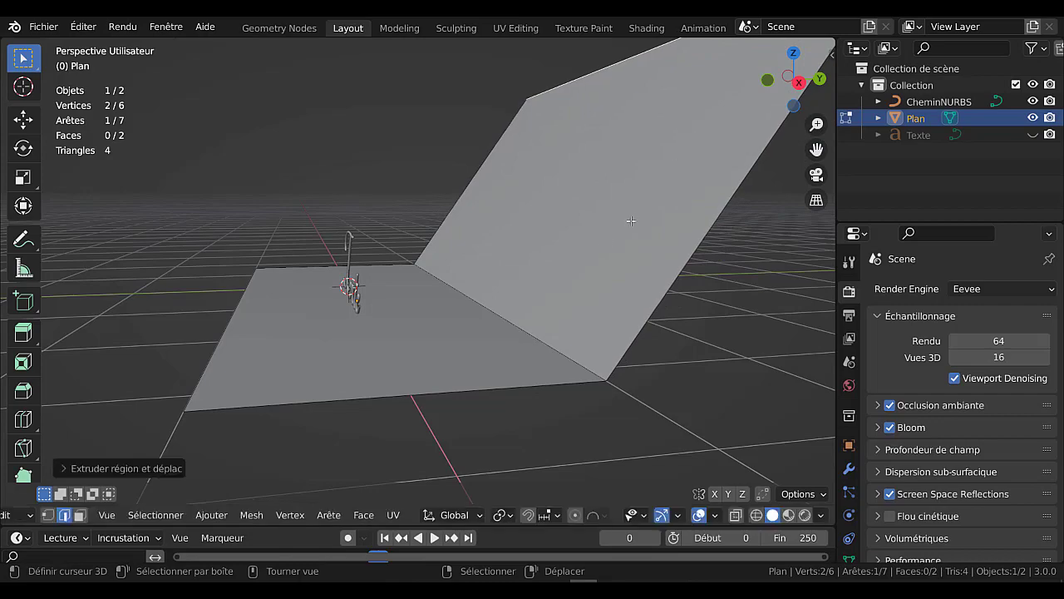
scroll(632, 218, down, 4)
middle_drag(631, 219, 625, 351)
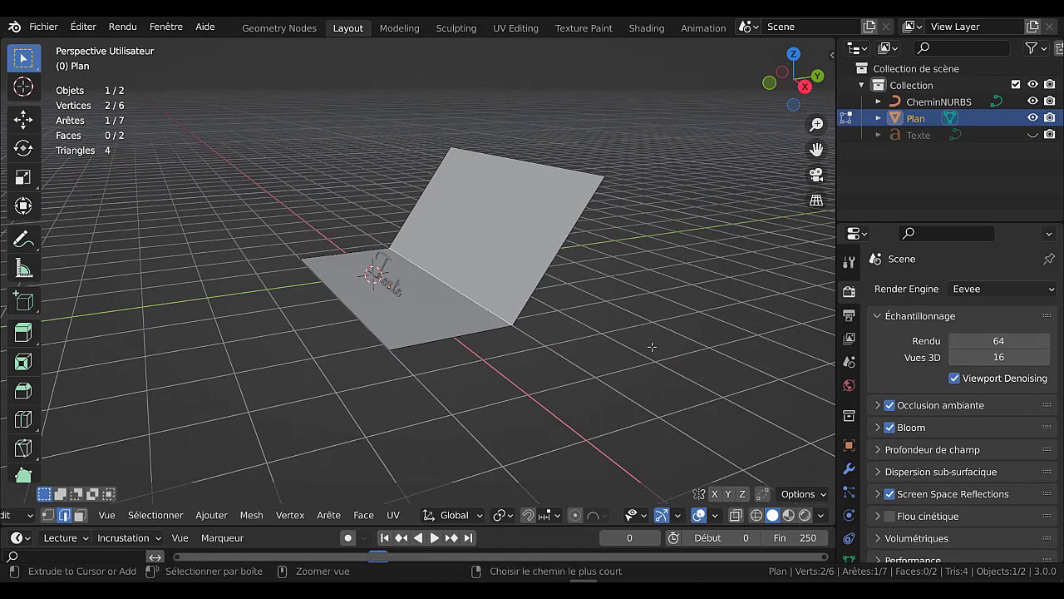
key(ctrl+b)
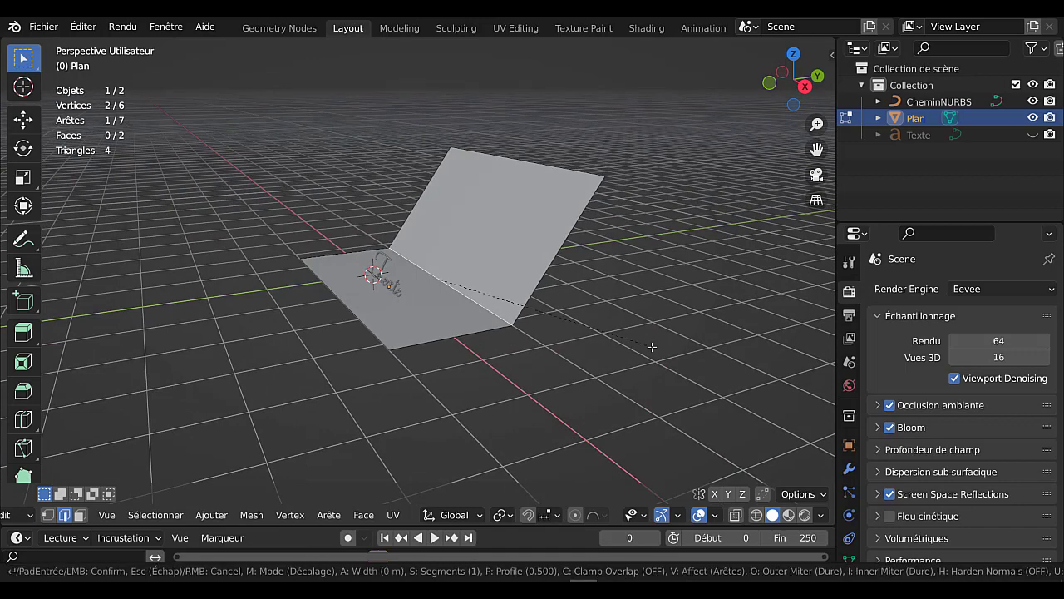
key(Escape)
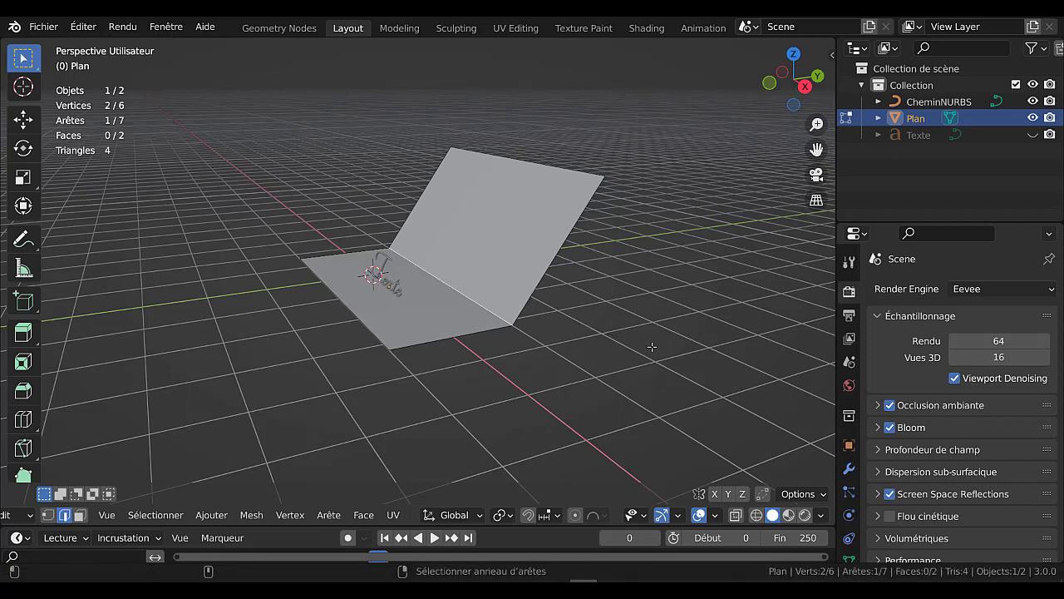
click(635, 354)
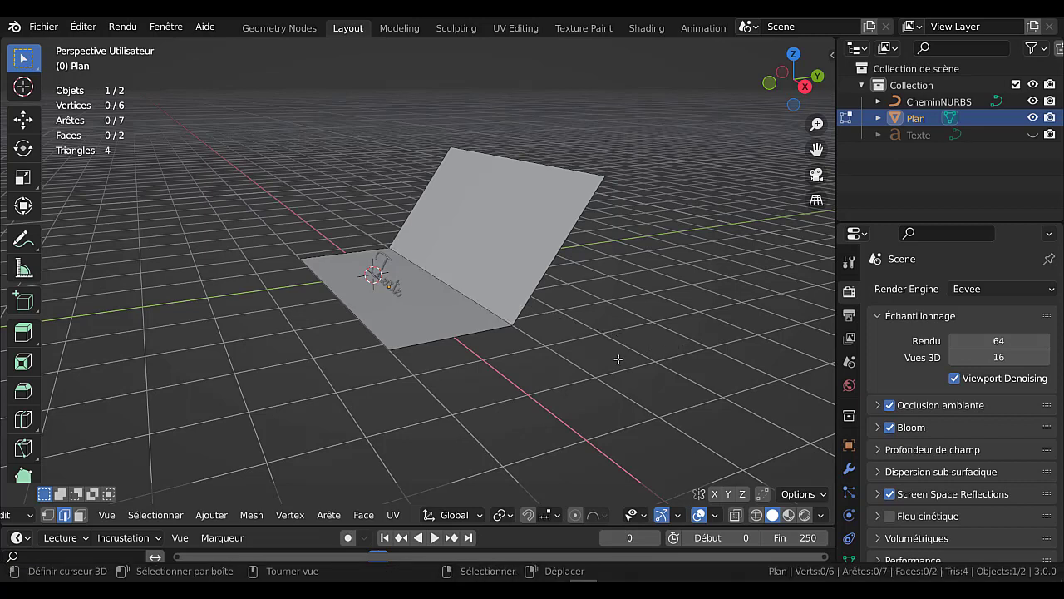
Bevel the fold edge between floor and backdrop about 0.506 m wide with 9 segments, and return to Object Mode
click(501, 320)
key(ctrl+b)
right_click(584, 372)
scroll(574, 371, up, 3)
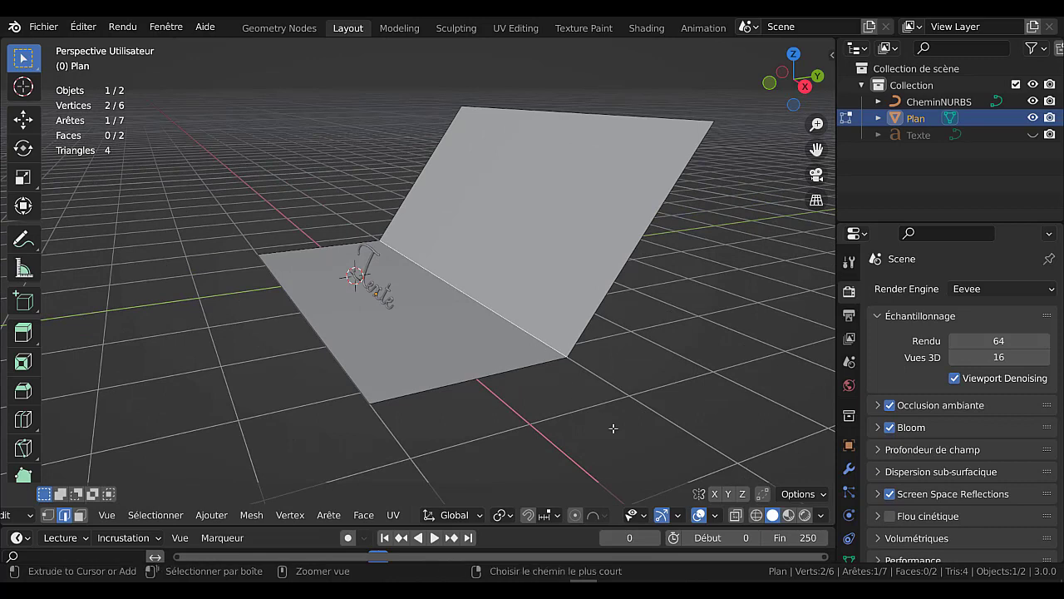
key(ctrl+b)
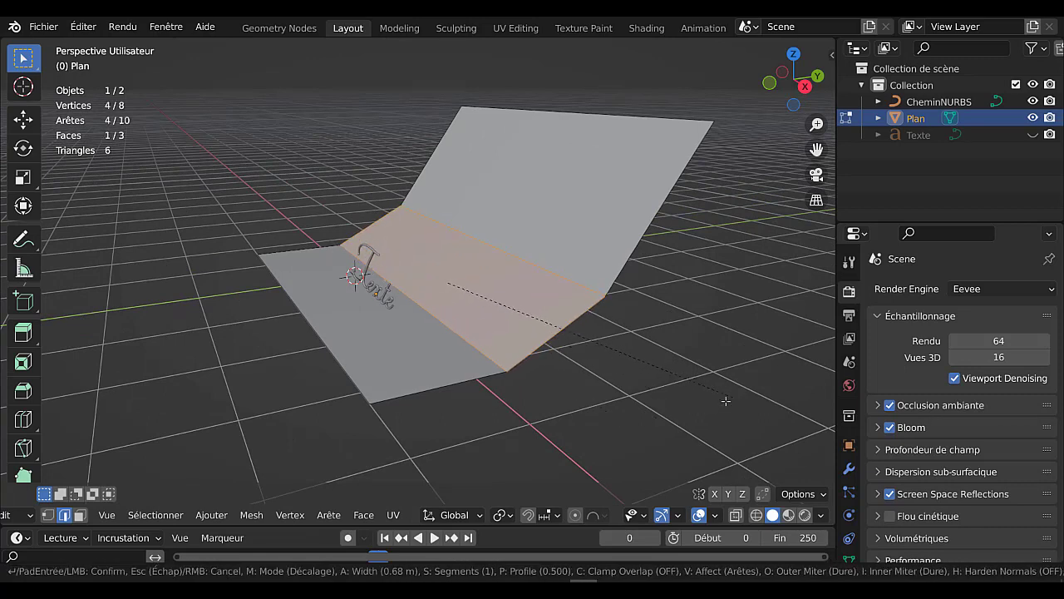
scroll(704, 407, up, 8)
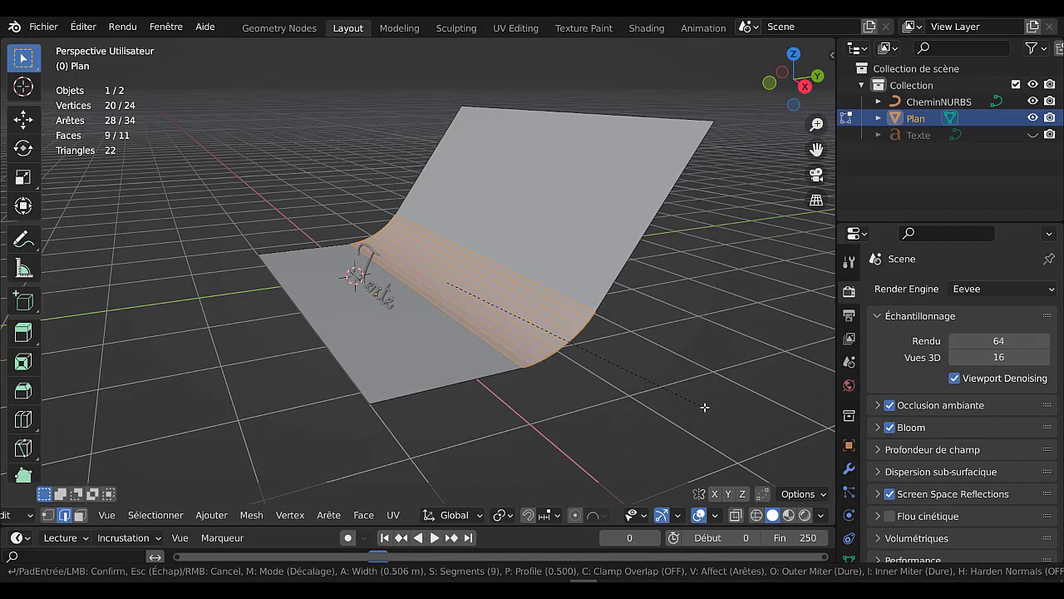
click(704, 408)
key(Tab)
Apply smooth shading to the curved backdrop and inspect it from several angles
middle_drag(492, 419, 582, 441)
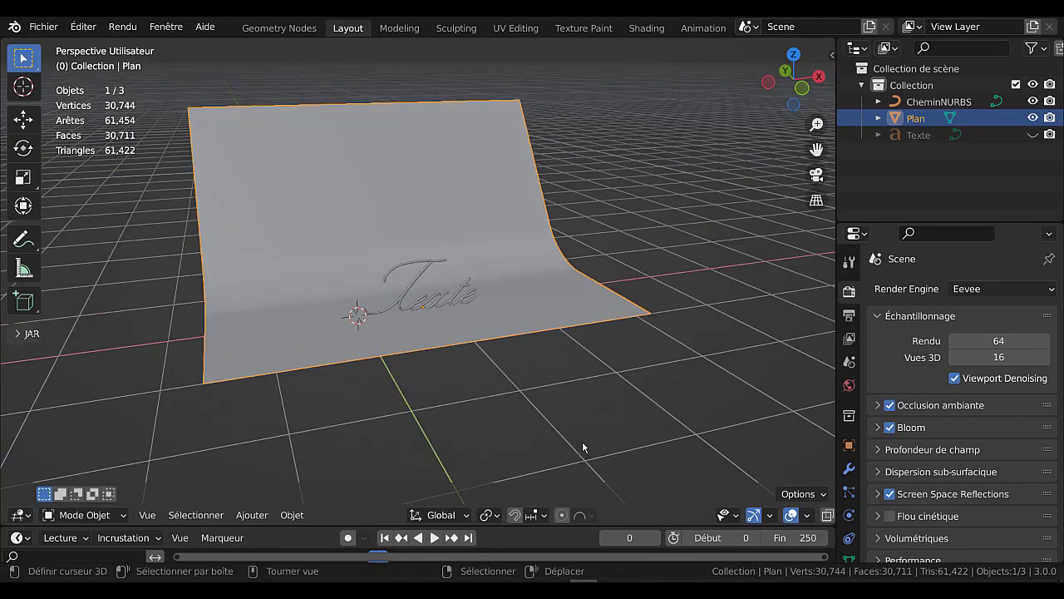
click(250, 514)
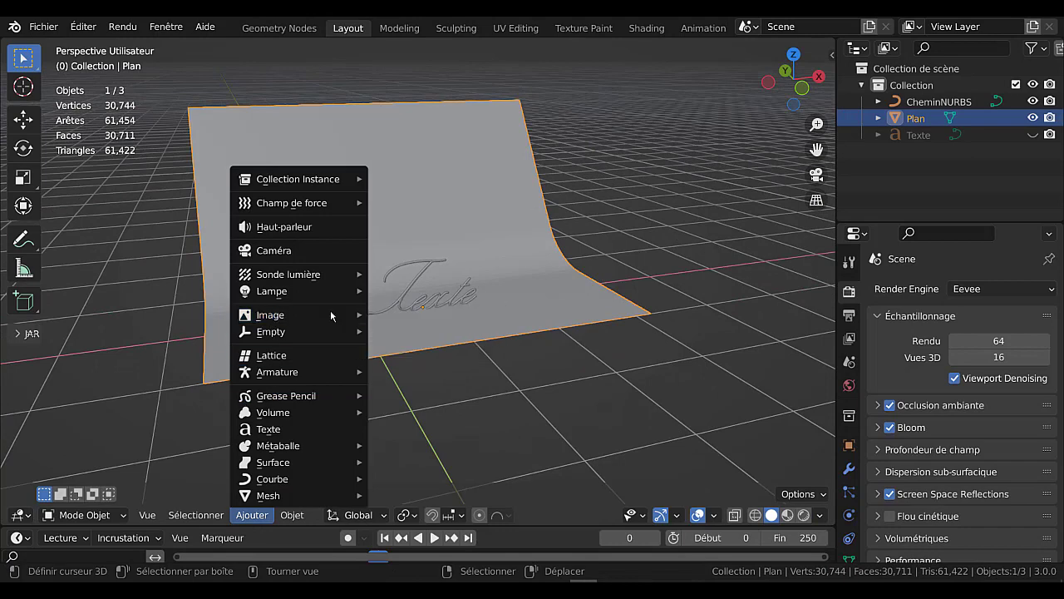
click(292, 514)
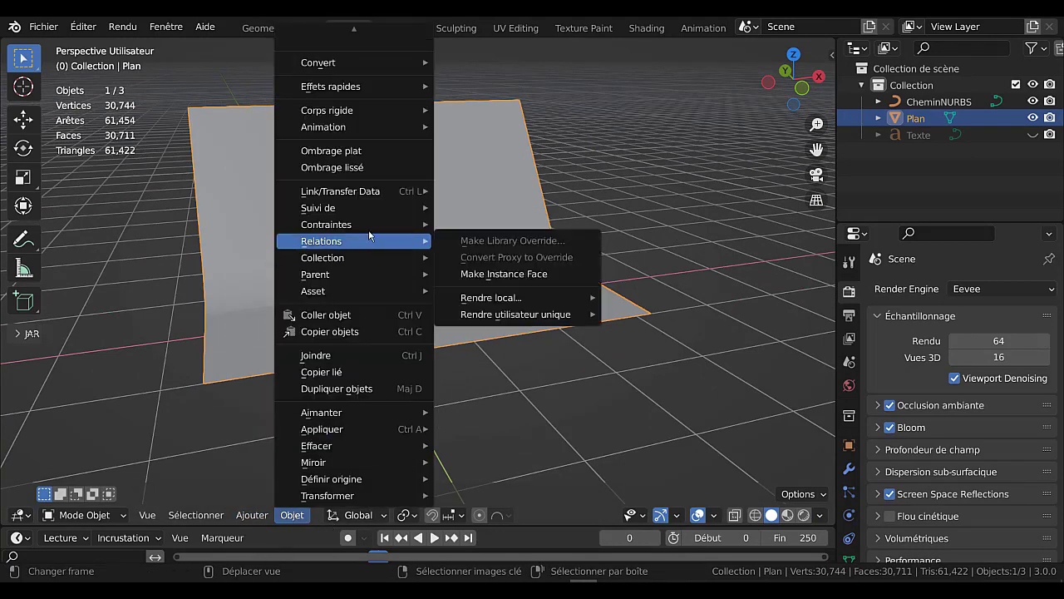
click(343, 170)
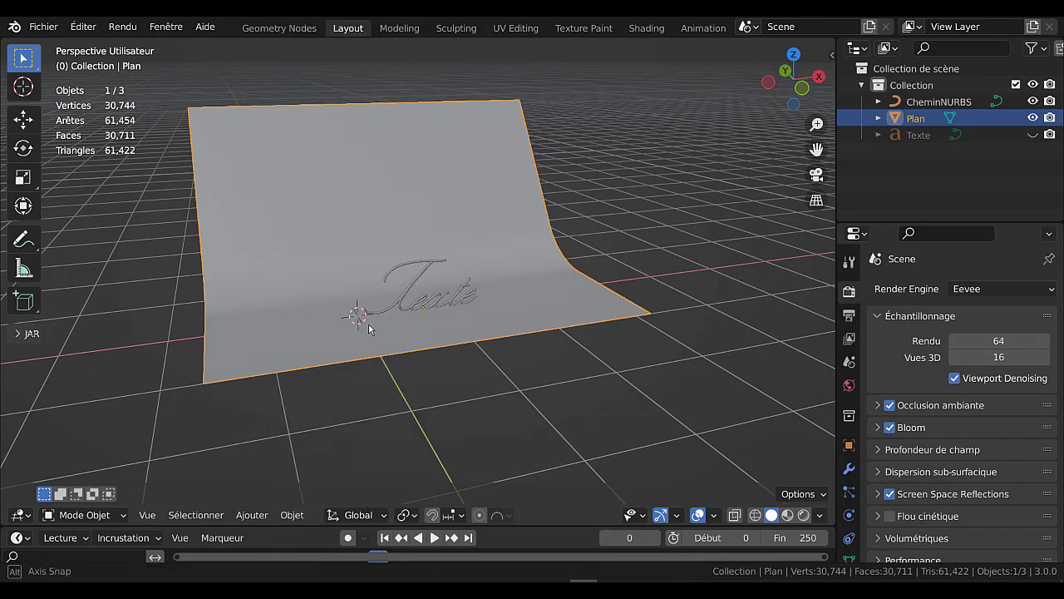
middle_drag(357, 309, 571, 311)
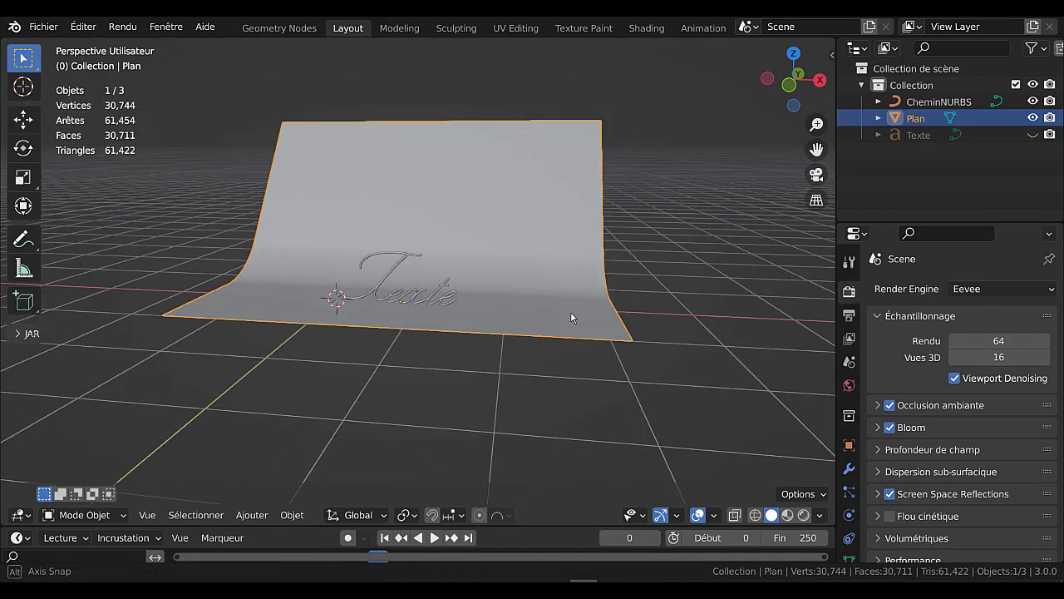
middle_drag(550, 261, 553, 293)
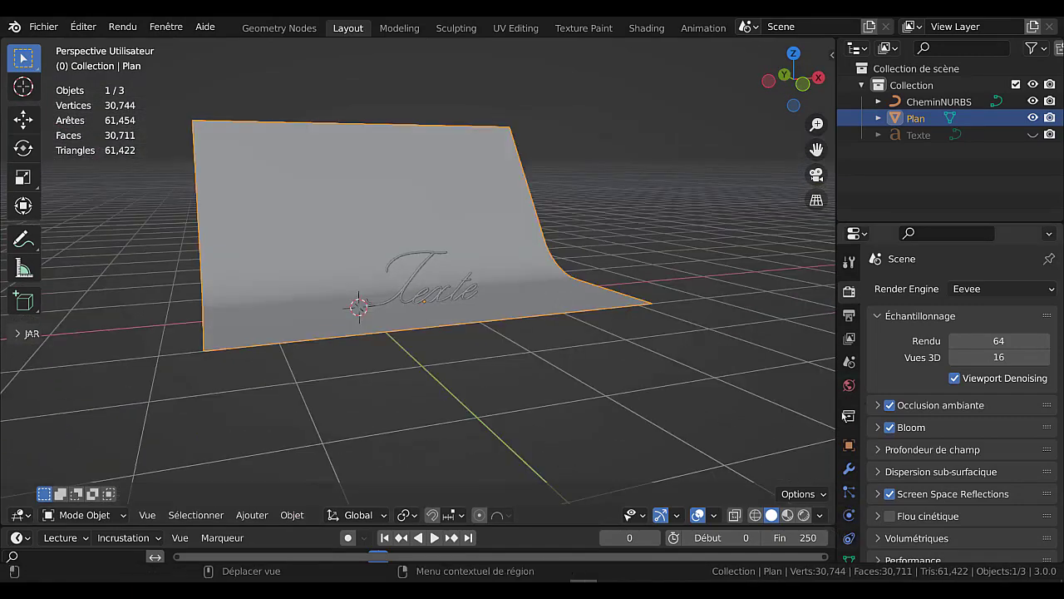
Create a new material on the backdrop plane
drag(836, 399, 790, 407)
scroll(865, 459, down, 6)
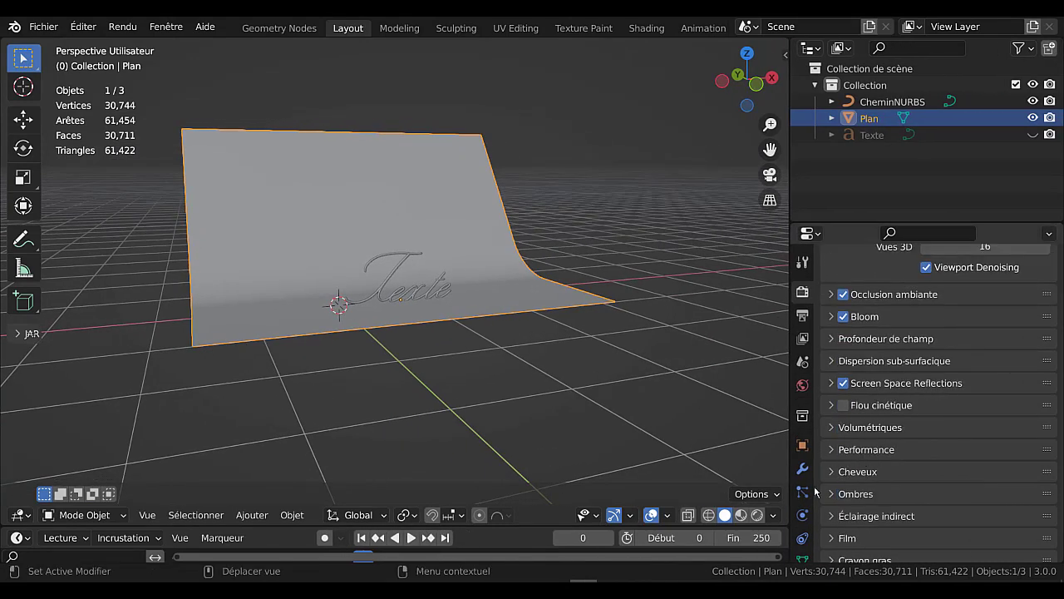
scroll(800, 501, down, 3)
click(802, 513)
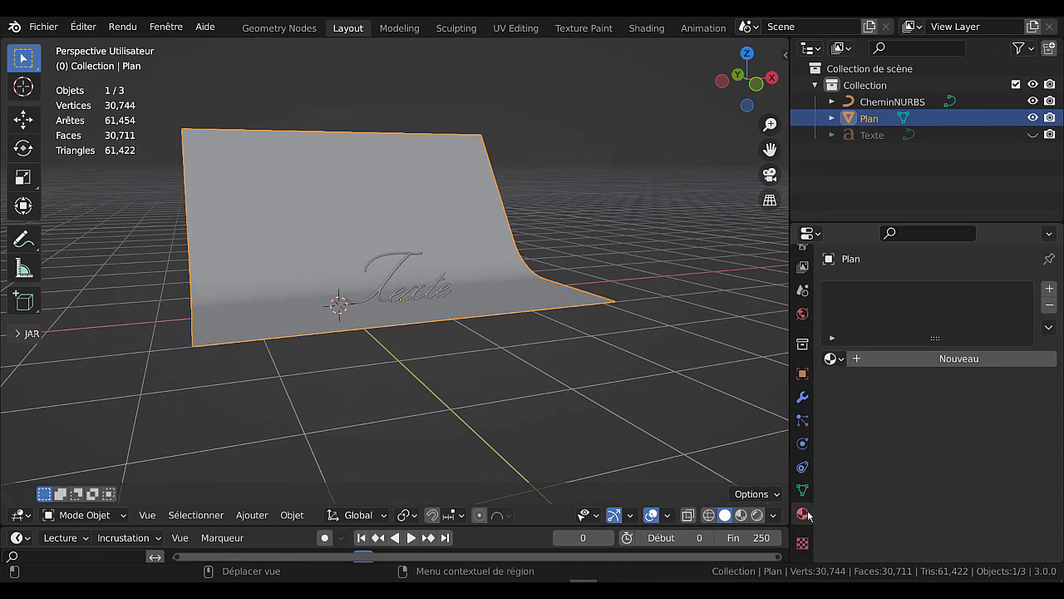
click(949, 359)
scroll(949, 359, down, 6)
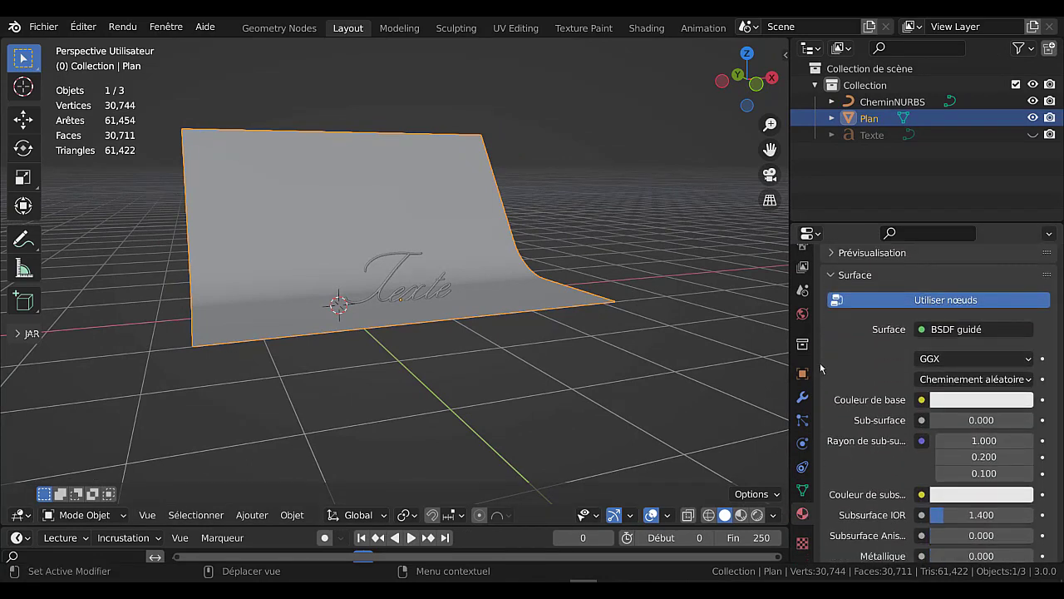
Set the backdrop material's roughness to 0.088 and its sheen tint to 0
drag(788, 334, 721, 336)
scroll(810, 387, down, 6)
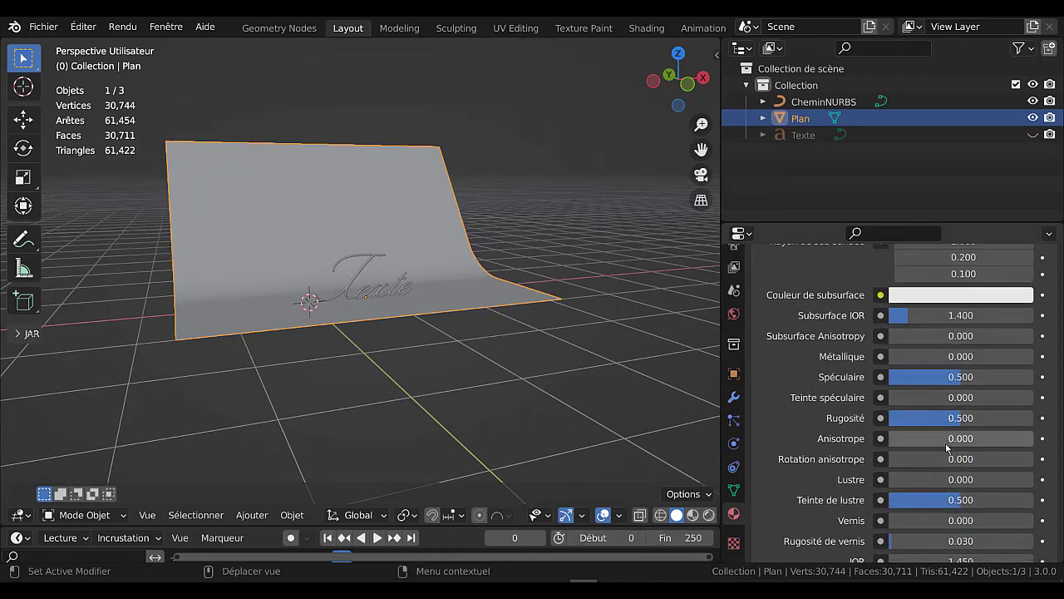
drag(928, 423, 868, 423)
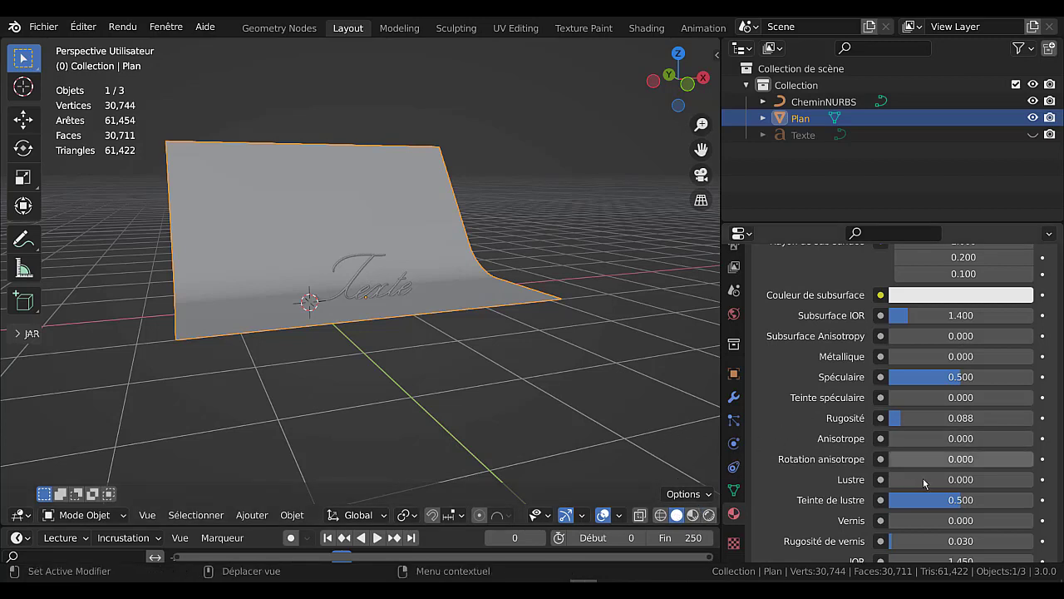
drag(950, 501, 881, 501)
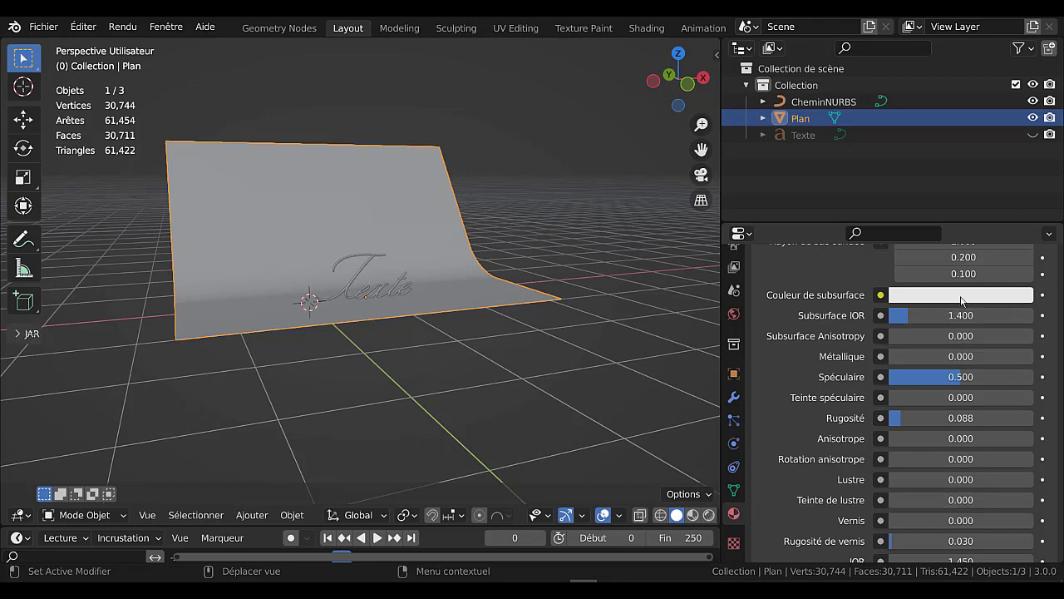
Set the backdrop material's subsurface color to red and preview the scene with rendered viewport shading
click(966, 296)
click(953, 176)
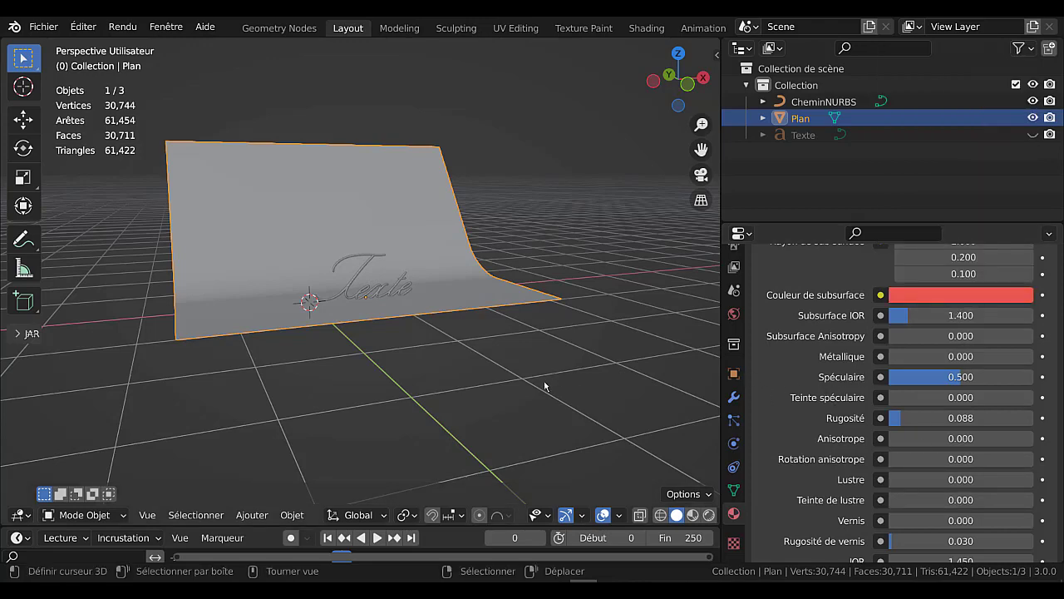
middle_drag(545, 386, 446, 396)
click(708, 514)
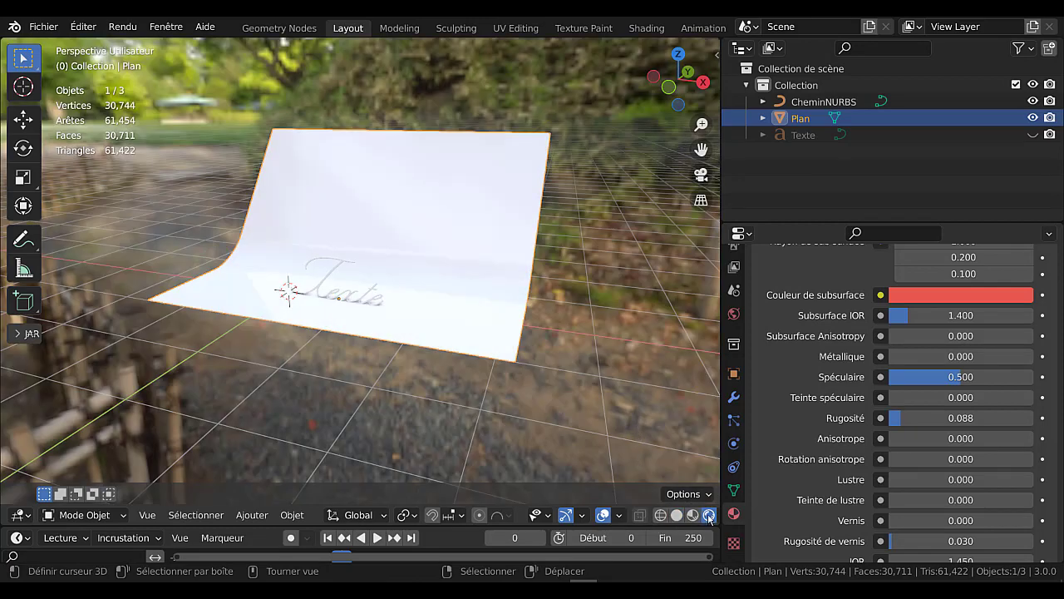
scroll(708, 516, down, 2)
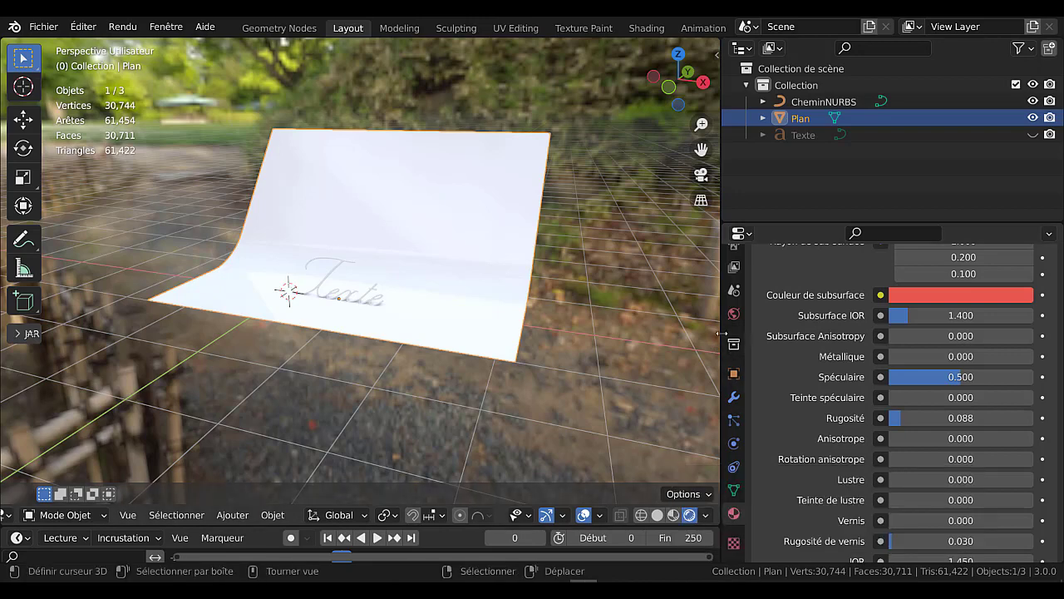
middle_drag(606, 417, 512, 357)
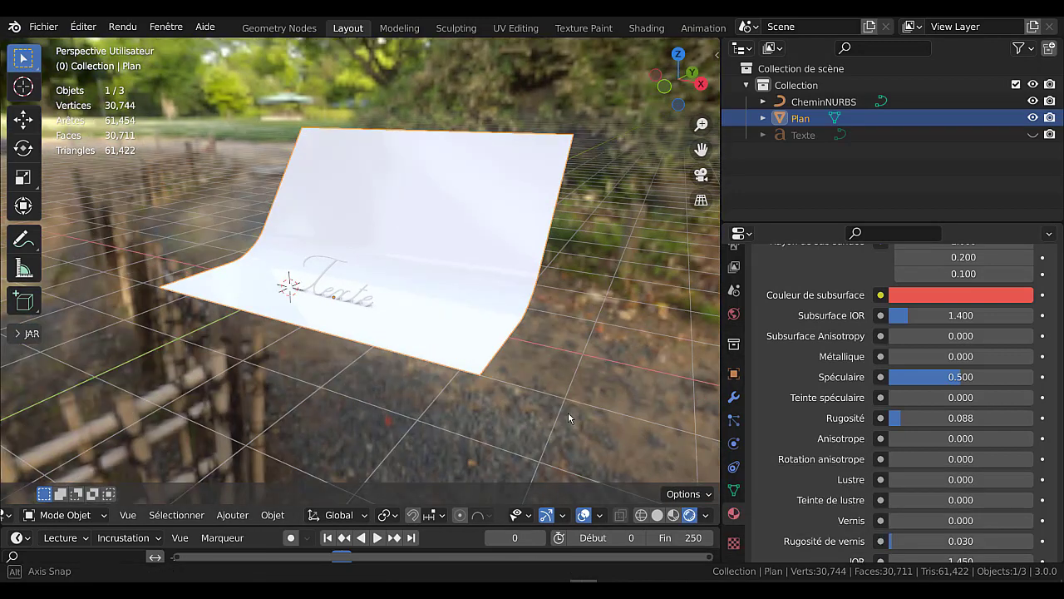
scroll(907, 471, down, 3)
scroll(905, 468, up, 2)
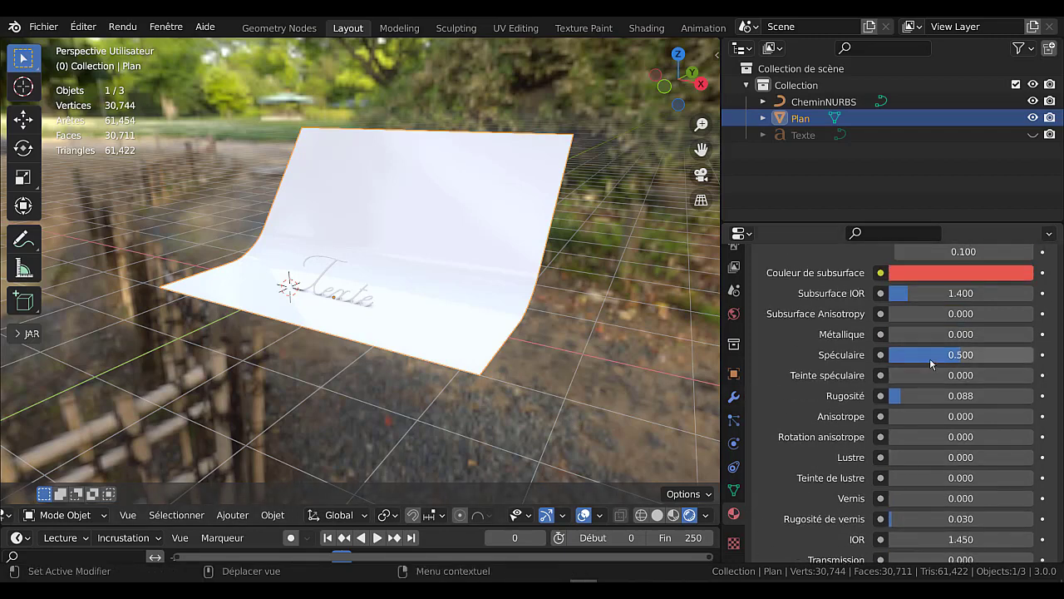
click(674, 515)
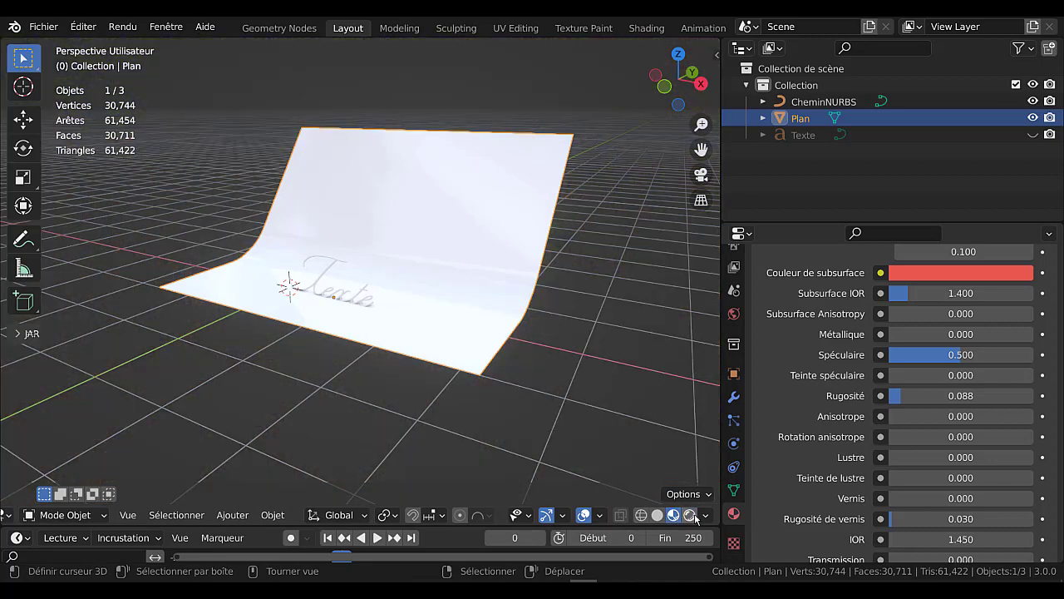
click(689, 515)
Assign the material Matériau.002 to all of the backdrop's faces in Edit Mode, and return to Object Mode
key(Tab)
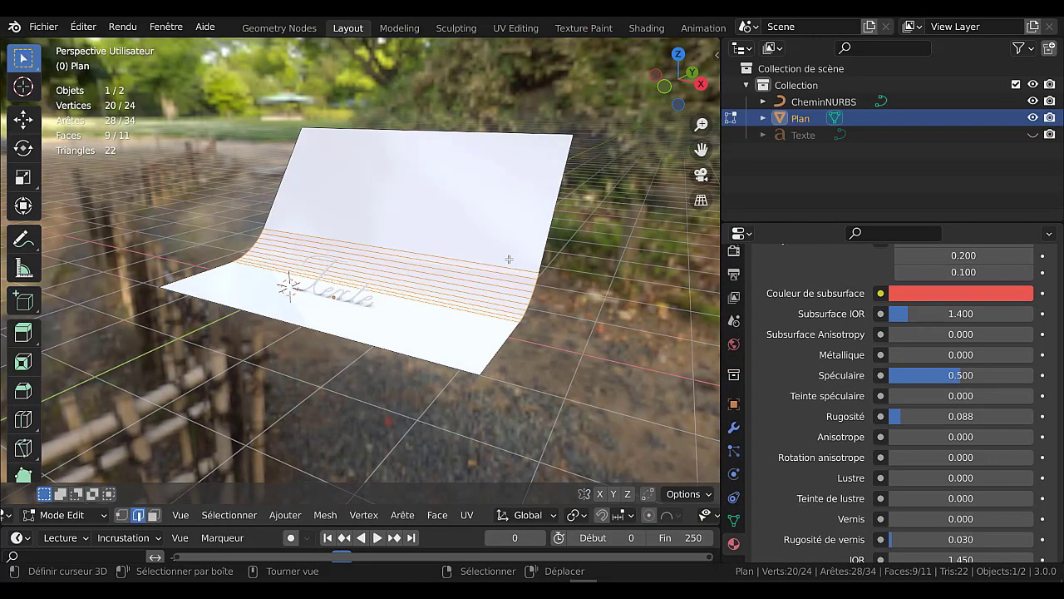
key(a)
scroll(838, 295, up, 6)
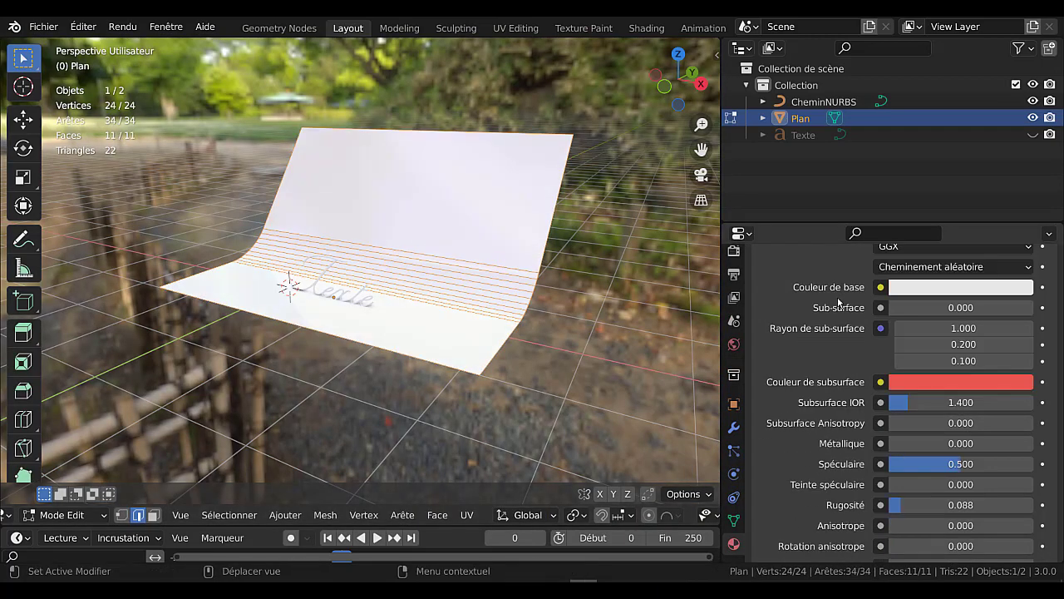
scroll(838, 302, up, 2)
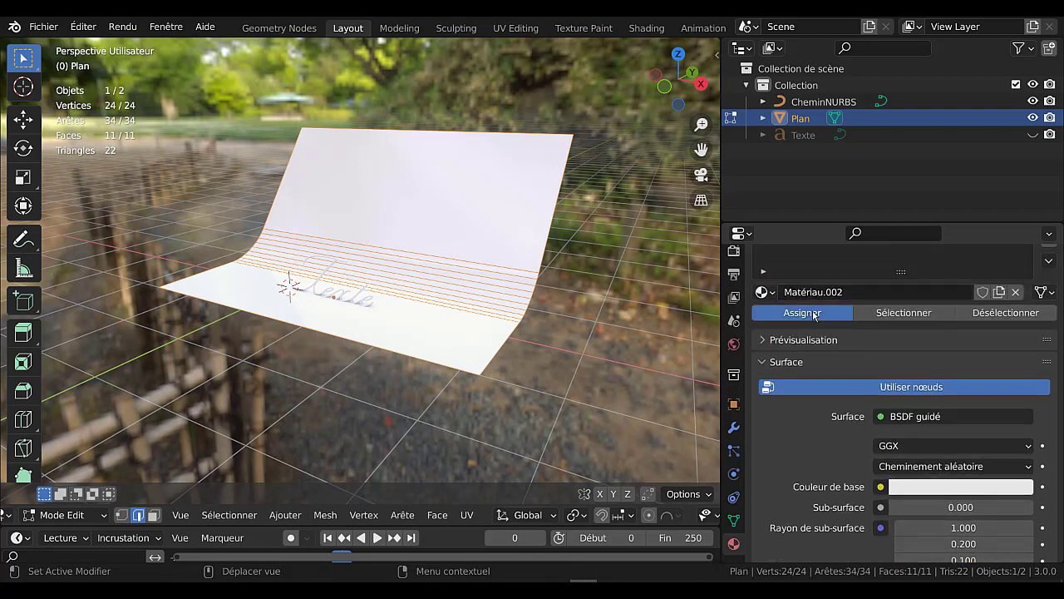
key(Tab)
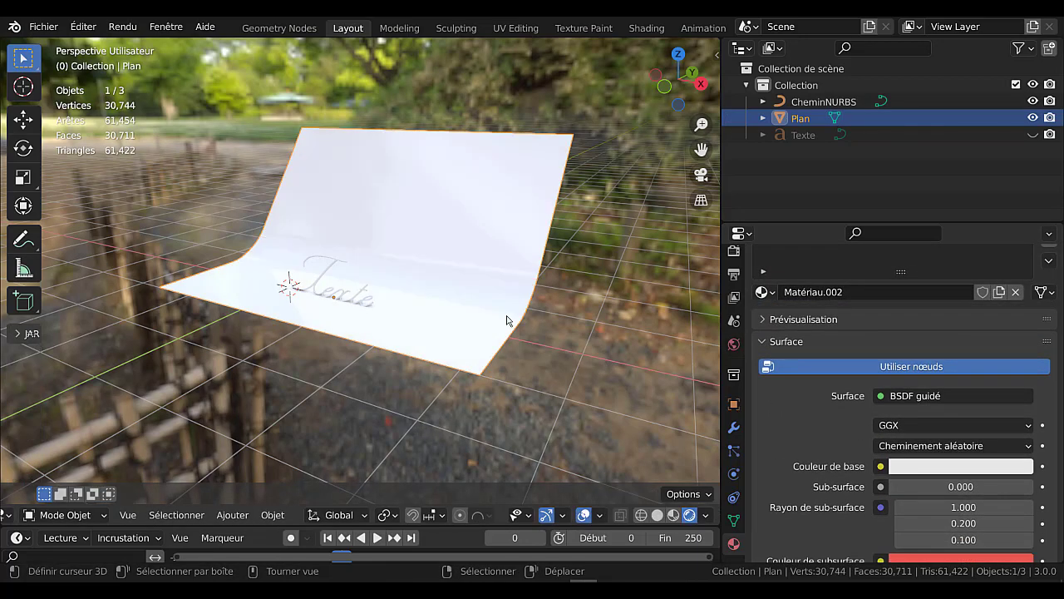
Set the backdrop material's base color to red with hue 0.997 and saturation 0.933
scroll(830, 446, down, 1)
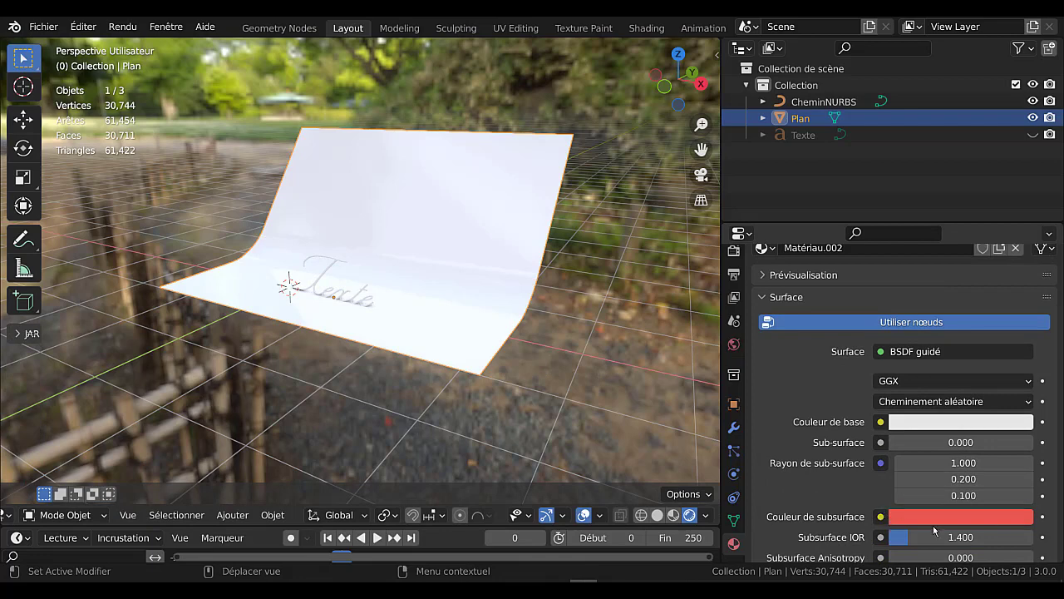
click(942, 422)
click(971, 426)
click(949, 288)
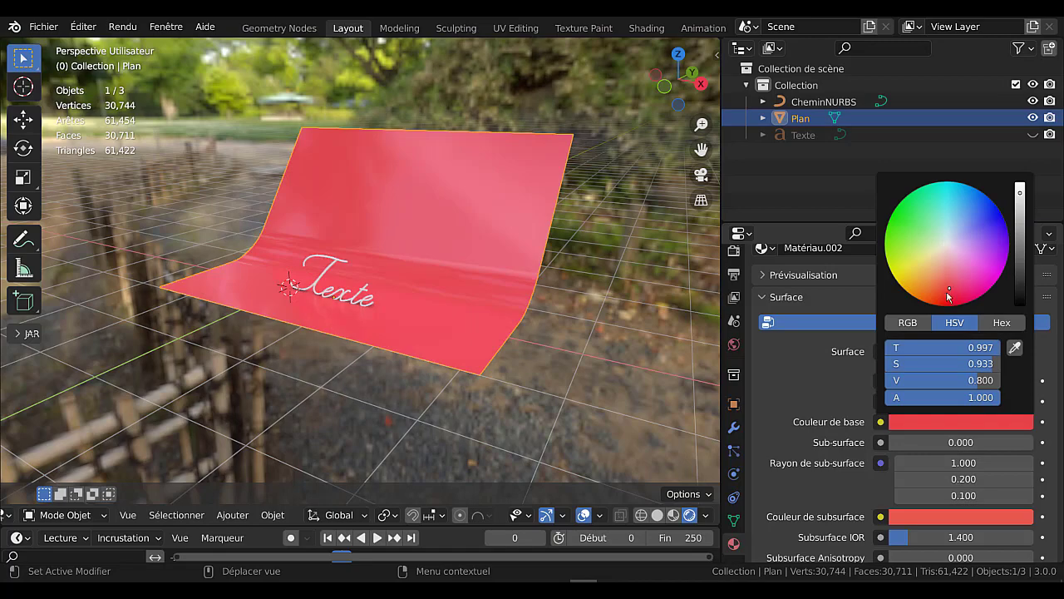
middle_drag(513, 439, 720, 496)
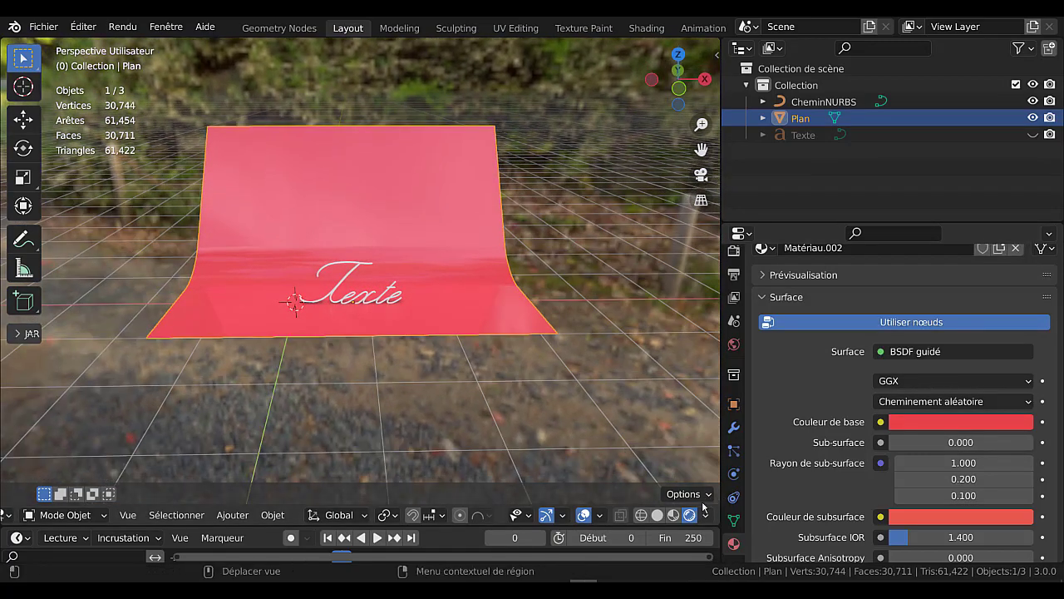
Remove the forest.exr environment image from the world and unlink the world Monde.001 from the scene
click(733, 344)
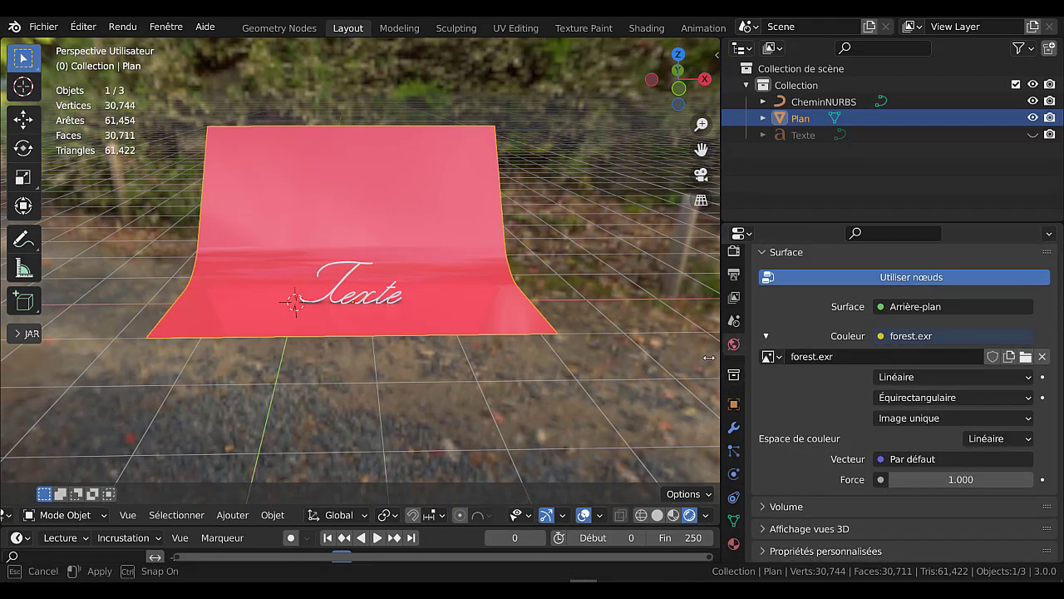
drag(719, 355, 670, 356)
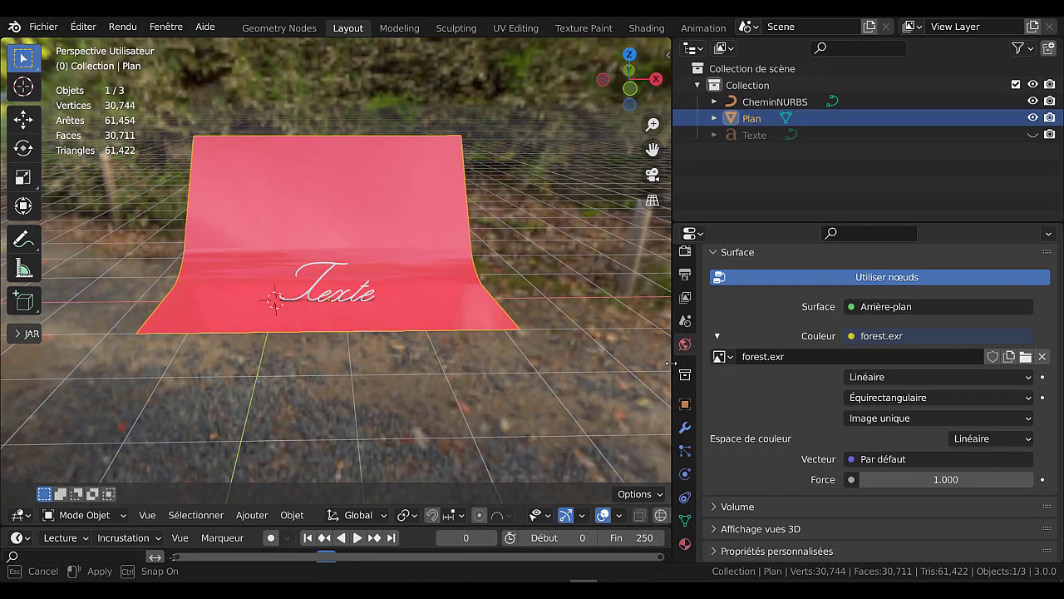
click(1042, 357)
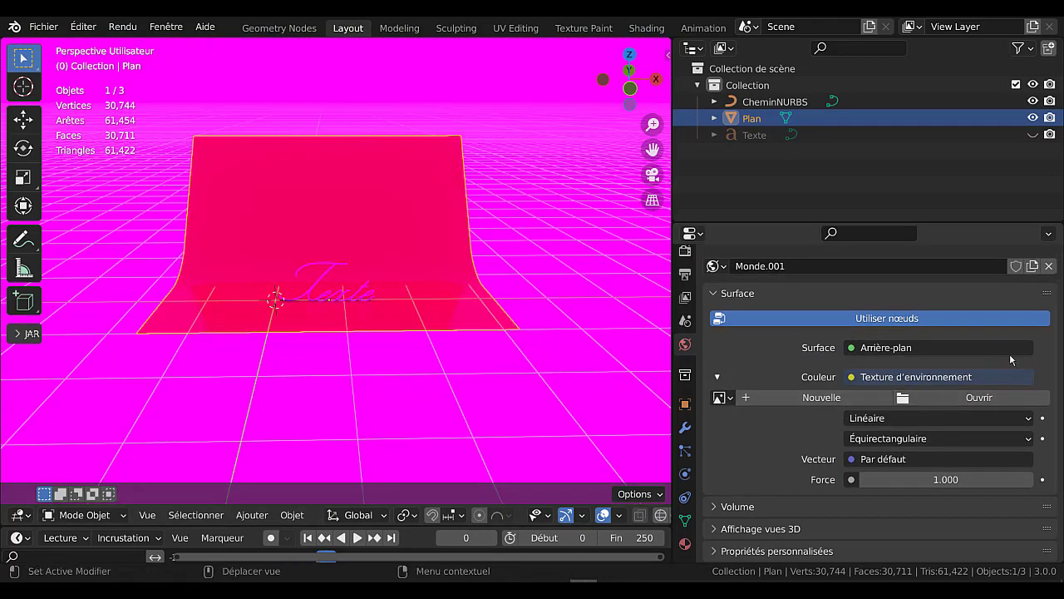
click(1049, 266)
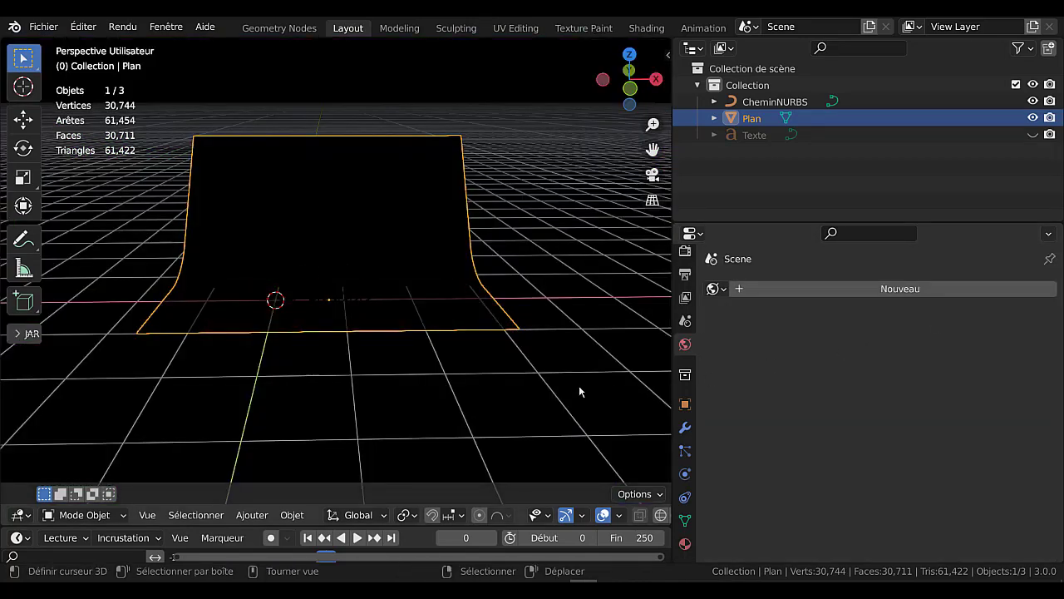
Select the text curve, switch the viewport to solid shading and create a new material on the curve
middle_drag(529, 397, 522, 408)
scroll(372, 327, up, 4)
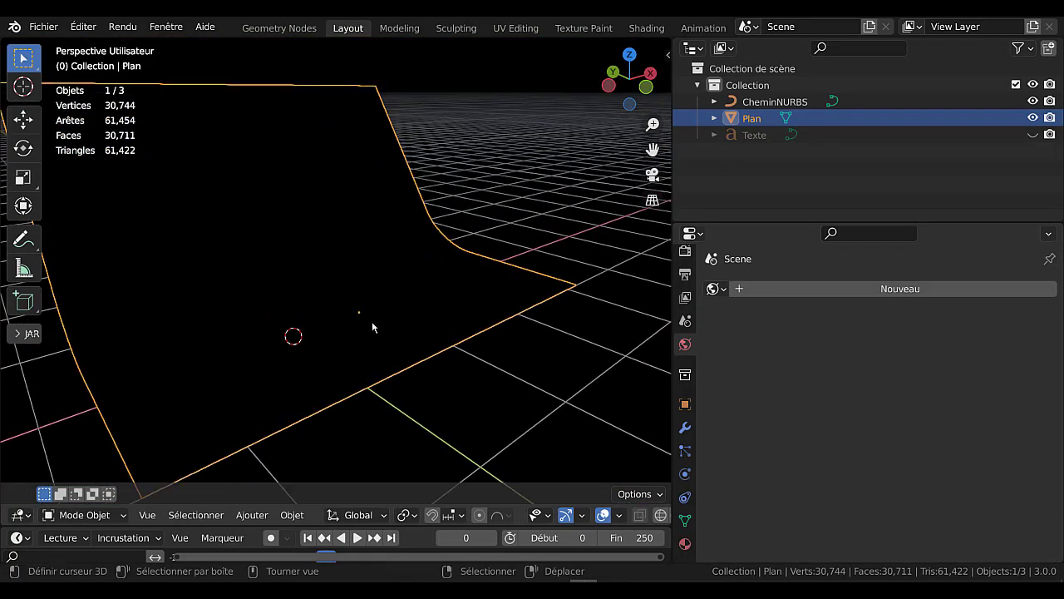
click(368, 308)
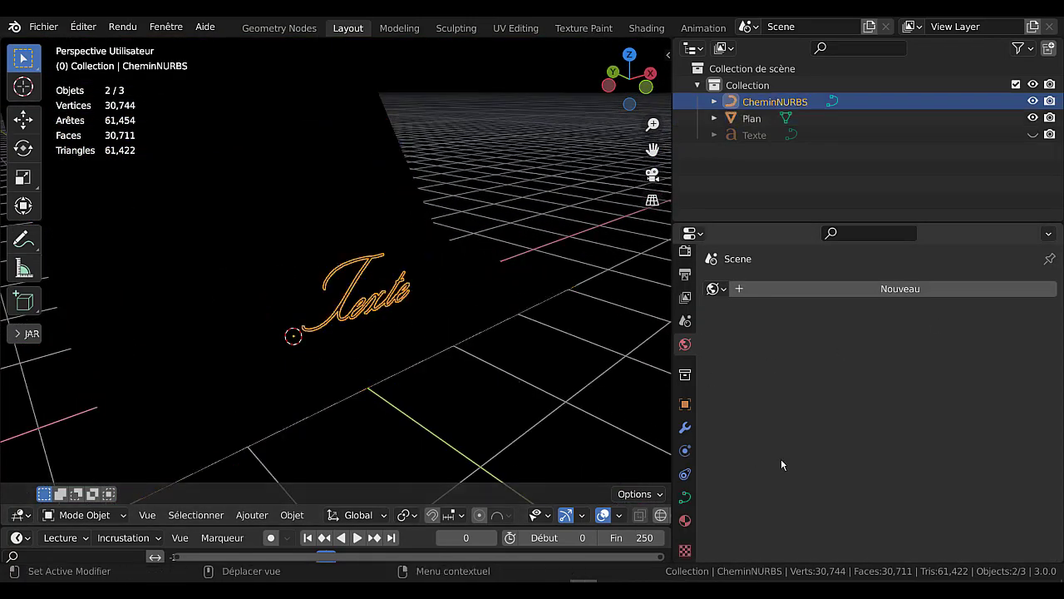
scroll(647, 521, down, 3)
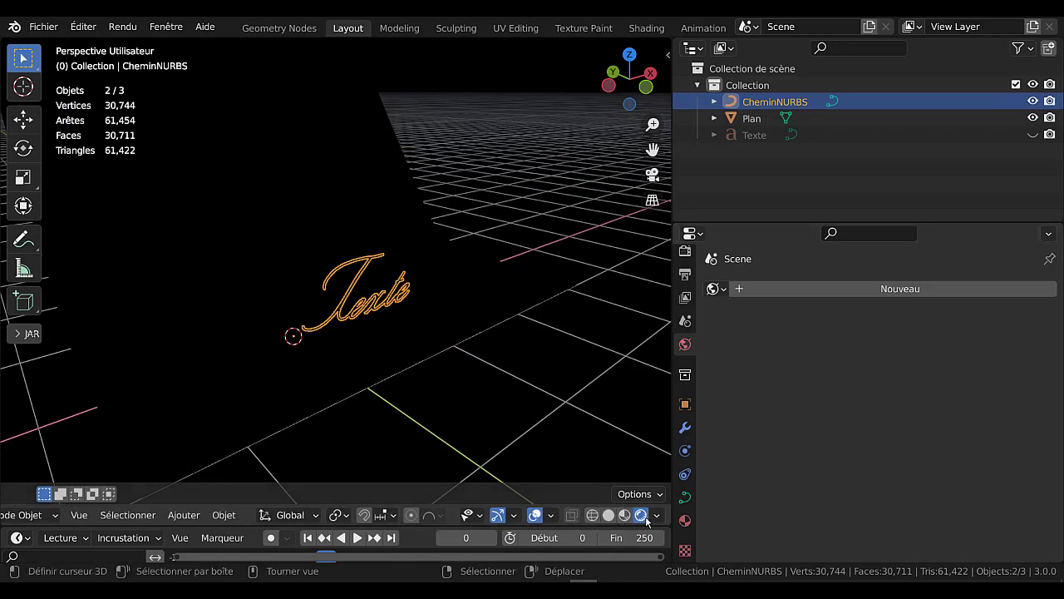
click(611, 514)
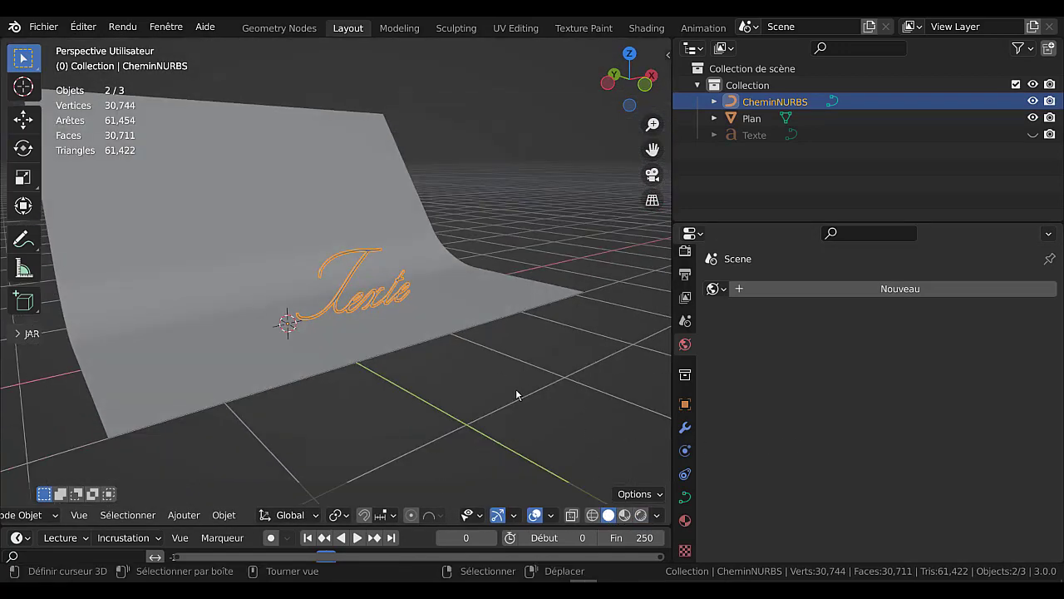
click(518, 391)
scroll(524, 399, up, 3)
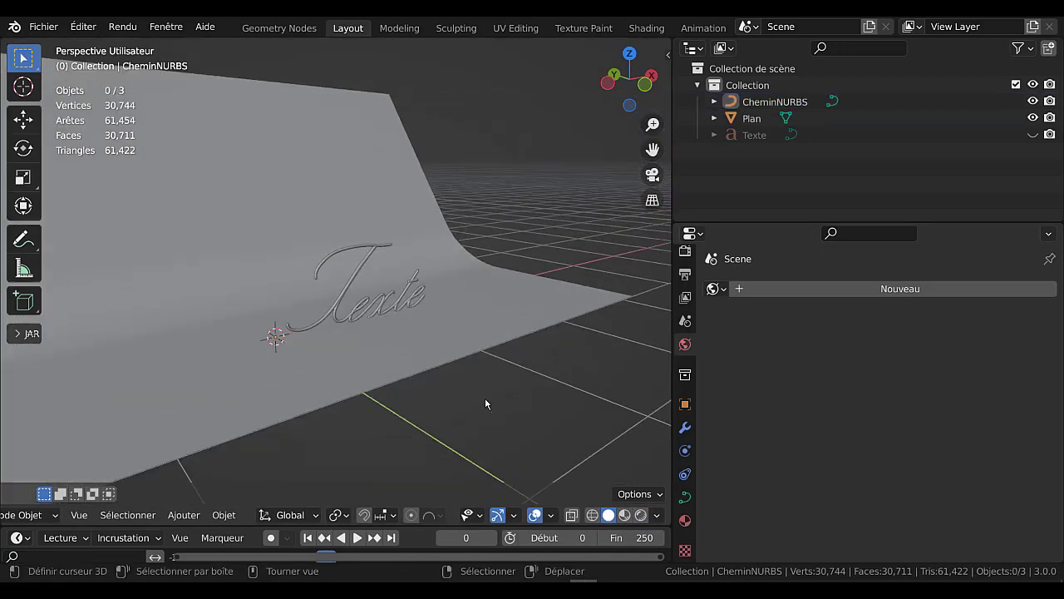
click(685, 521)
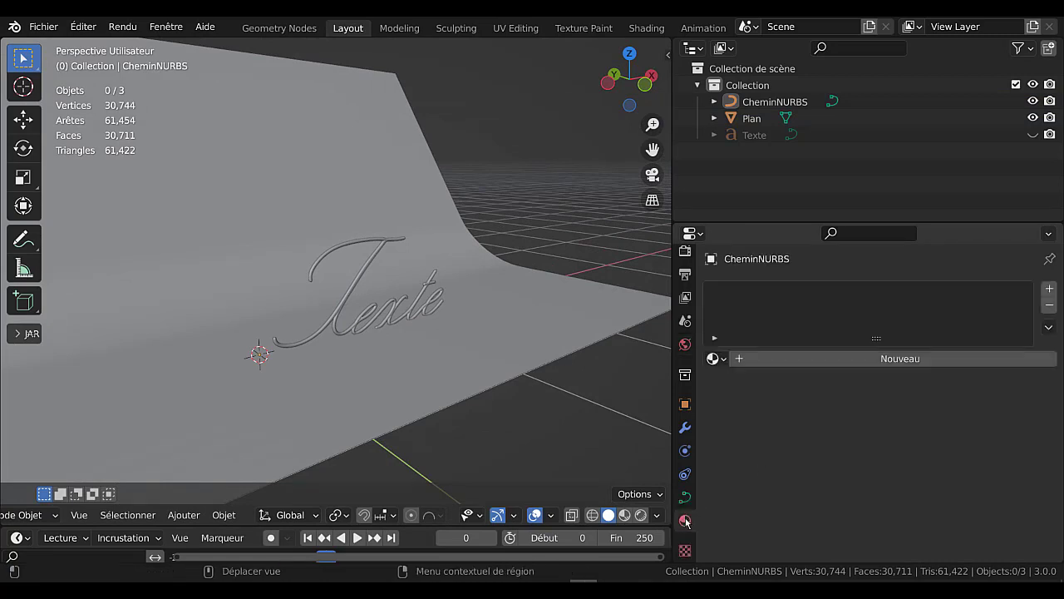
click(897, 356)
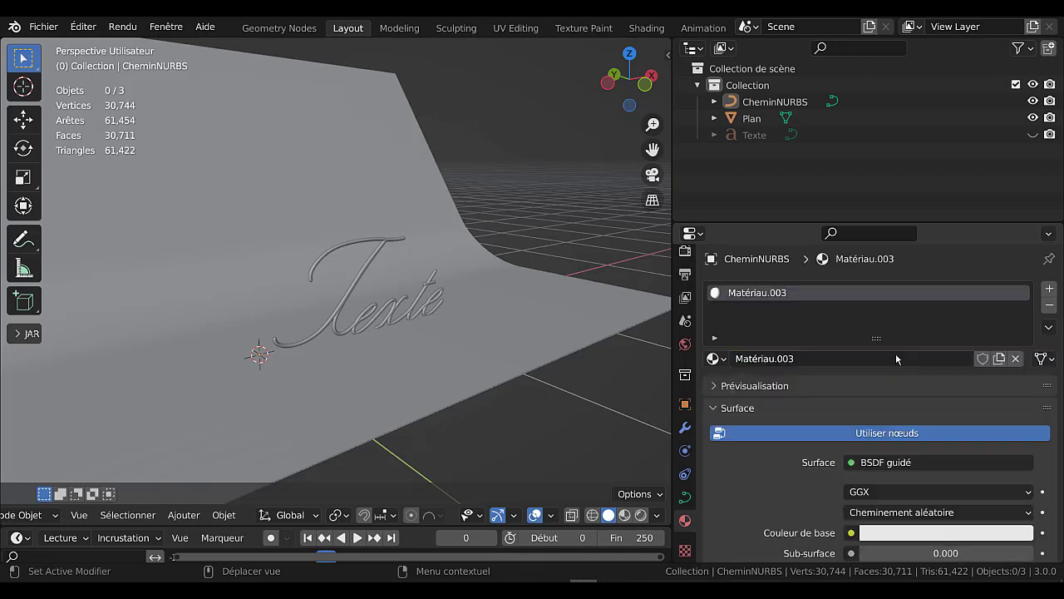
Set the text material's base color to a dark green with hue 0.338 and saturation 0.980
scroll(895, 353, down, 6)
click(914, 335)
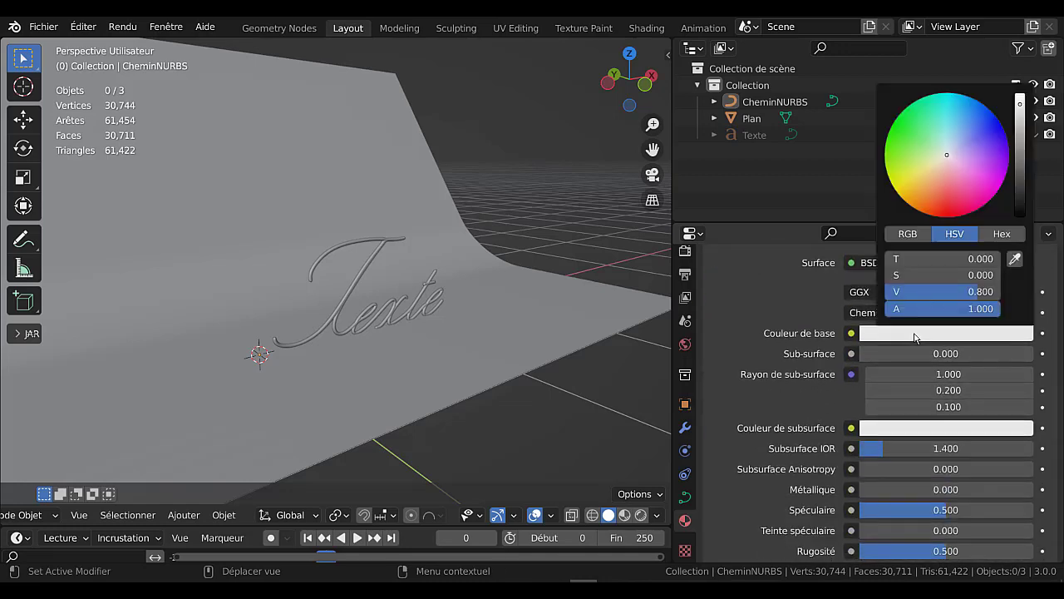
click(903, 123)
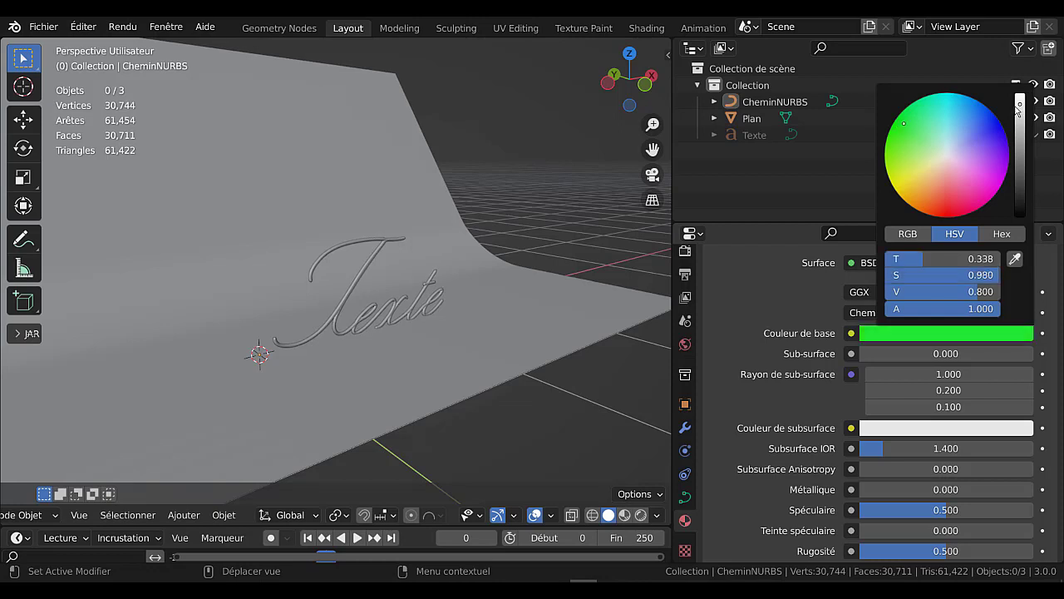
drag(1020, 105, 1019, 187)
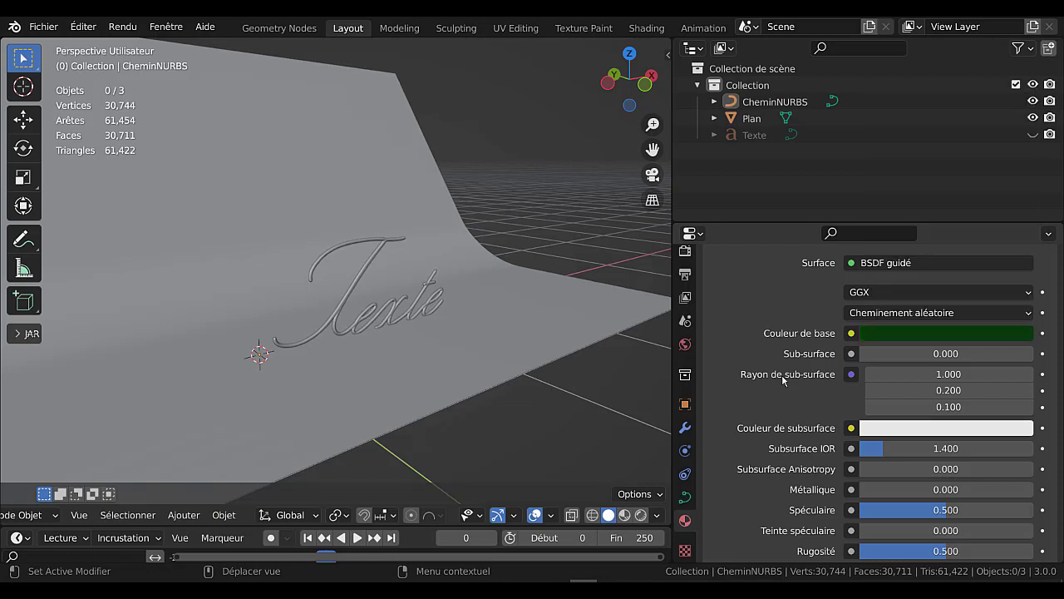
Set the text material's roughness to 0, specular to 0.040 and sheen tint to 0.094
scroll(782, 422, down, 3)
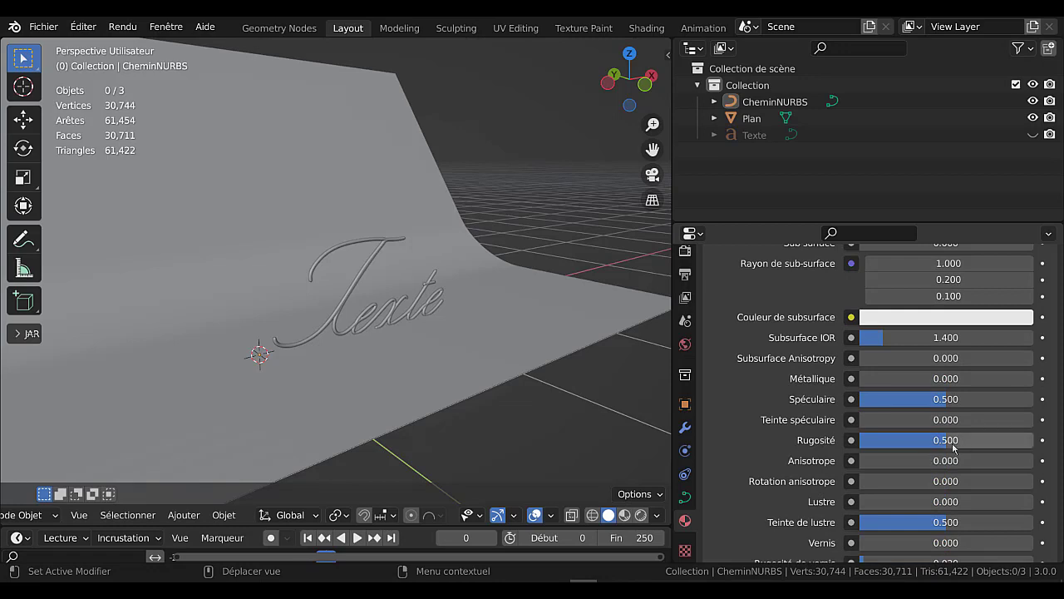
drag(953, 444, 860, 442)
drag(912, 405, 868, 406)
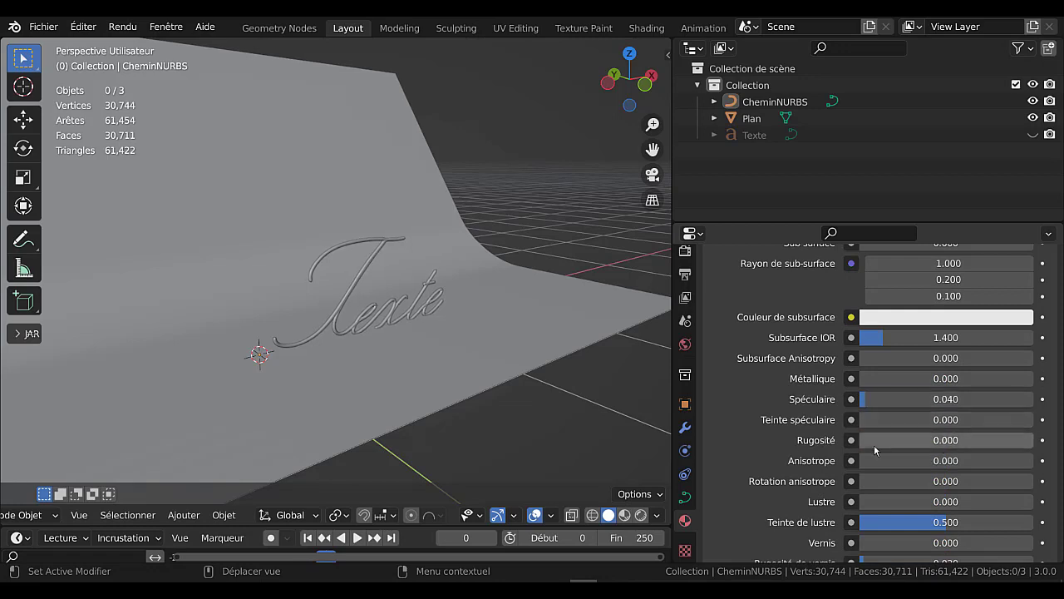
scroll(874, 444, down, 3)
drag(947, 412, 876, 412)
In material preview shading, set the text's emission strength to 34.7 and its emission color to dark green (hue 0.322, saturation 0.980, value 0.096)
scroll(876, 411, down, 4)
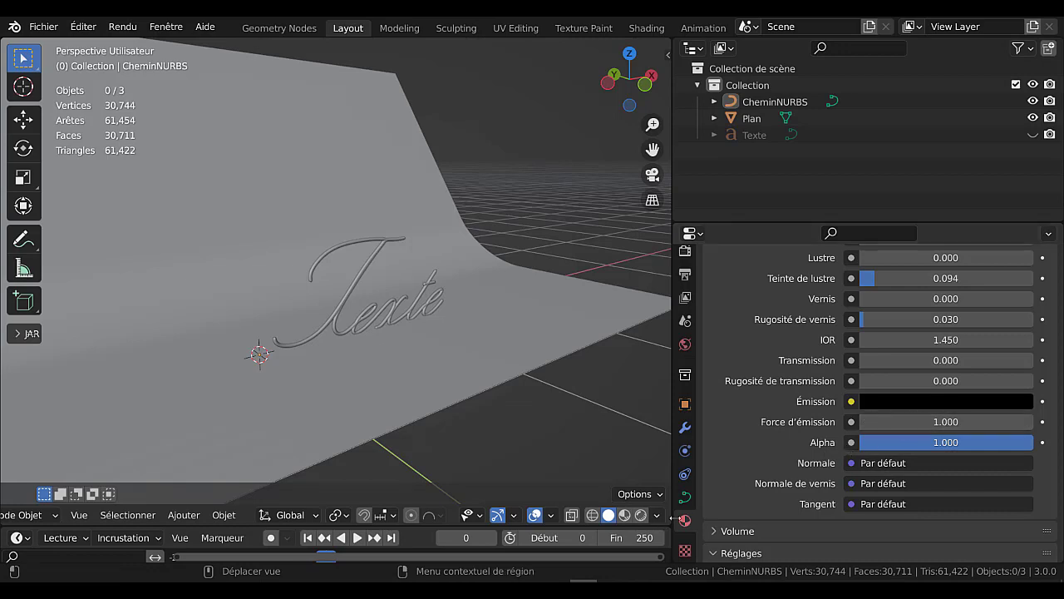
click(626, 514)
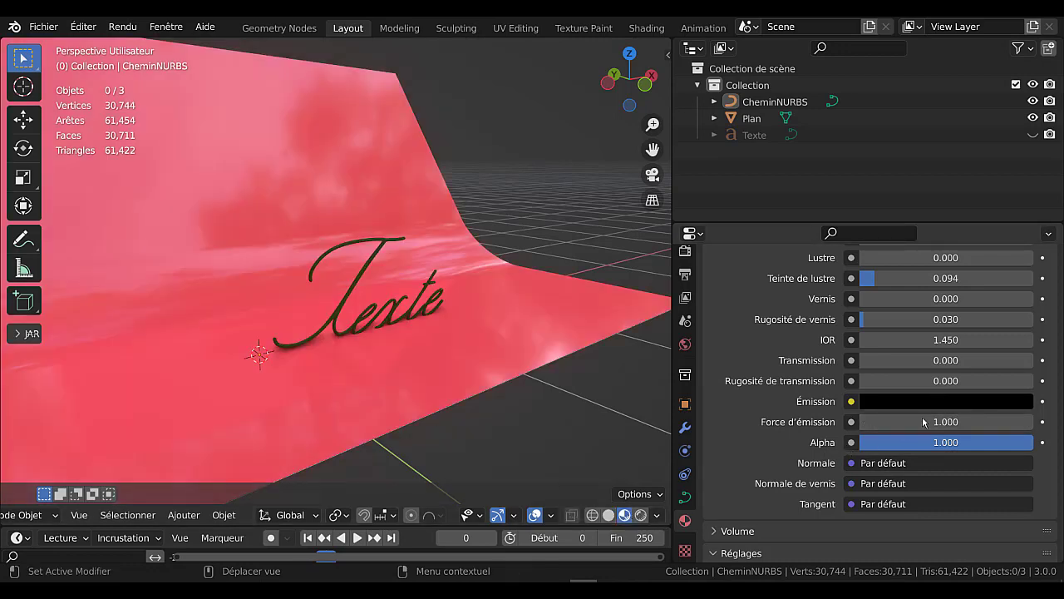
drag(897, 423, 956, 423)
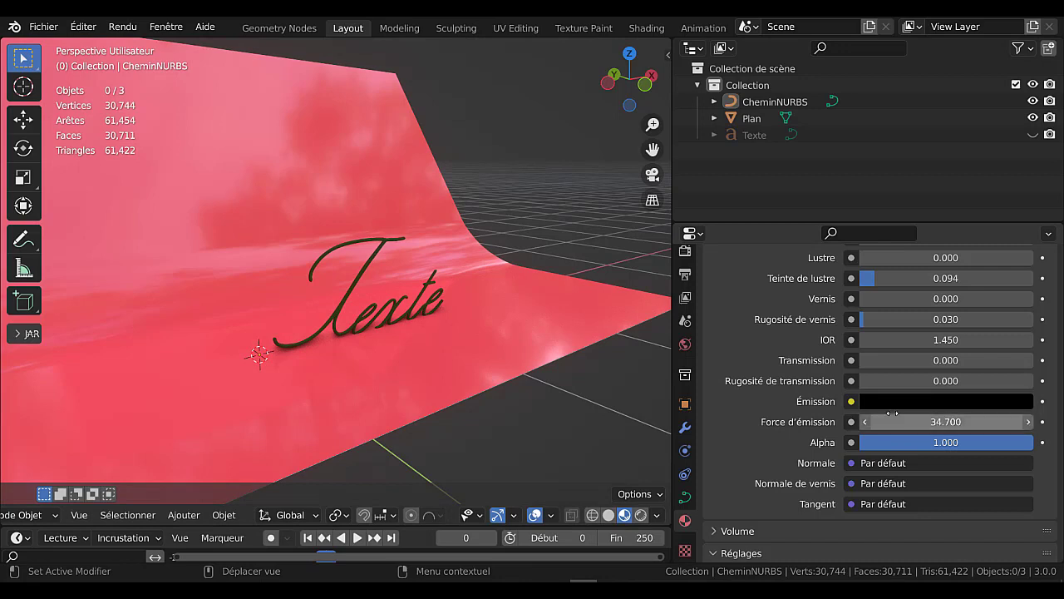
click(912, 401)
drag(1026, 287, 1020, 252)
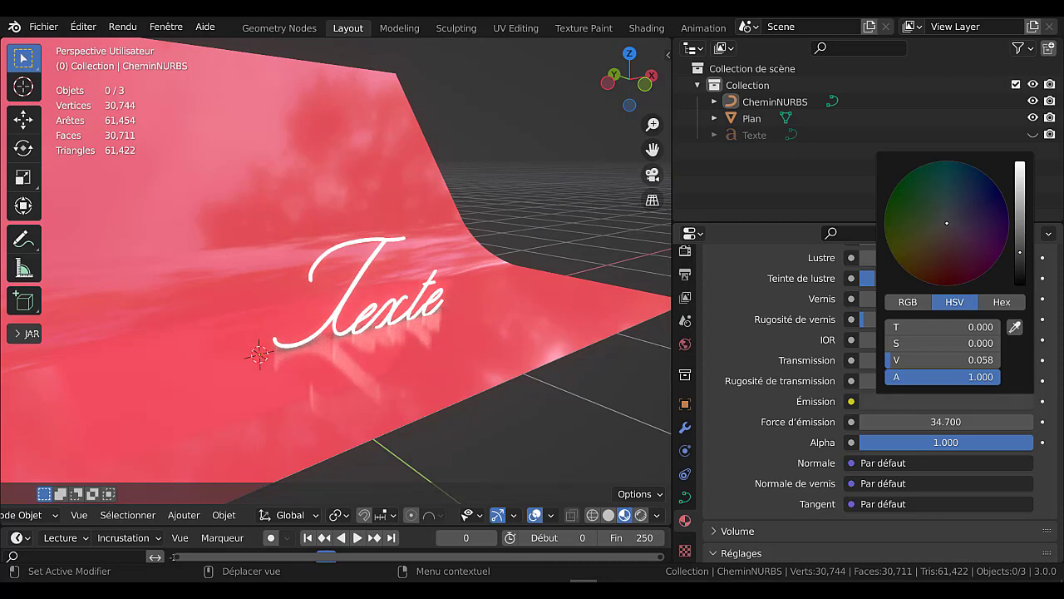
click(892, 206)
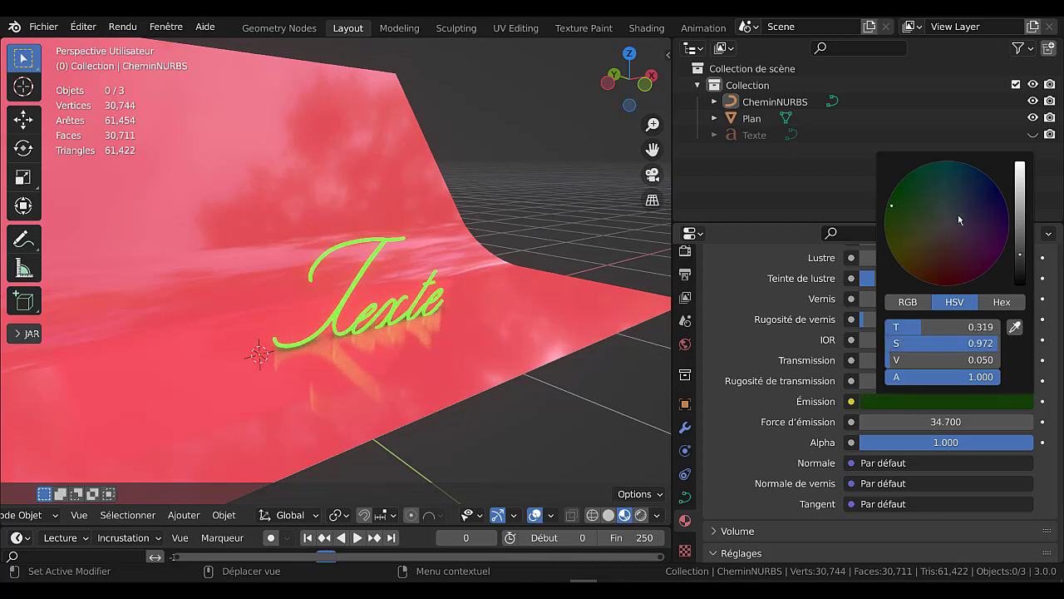
mouse_move(1020, 250)
mouse_down()
mouse_move(1020, 277)
mouse_move(1020, 210)
mouse_move(1020, 254)
mouse_move(1020, 244)
mouse_up()
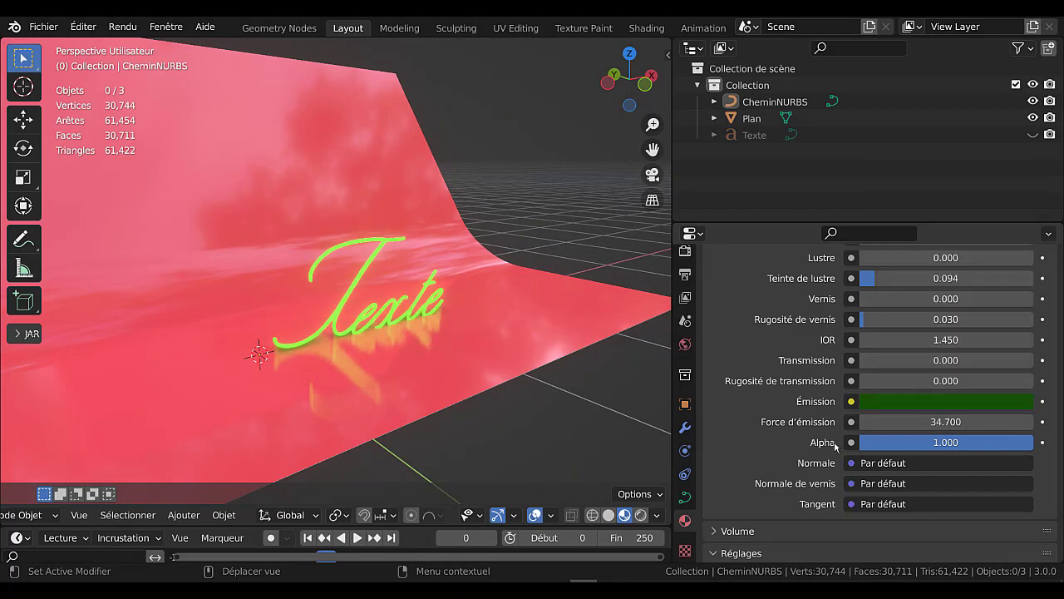
Lower the text's emission strength to 7.3 and brighten its green emission color
scroll(836, 447, down, 1)
drag(933, 401, 906, 401)
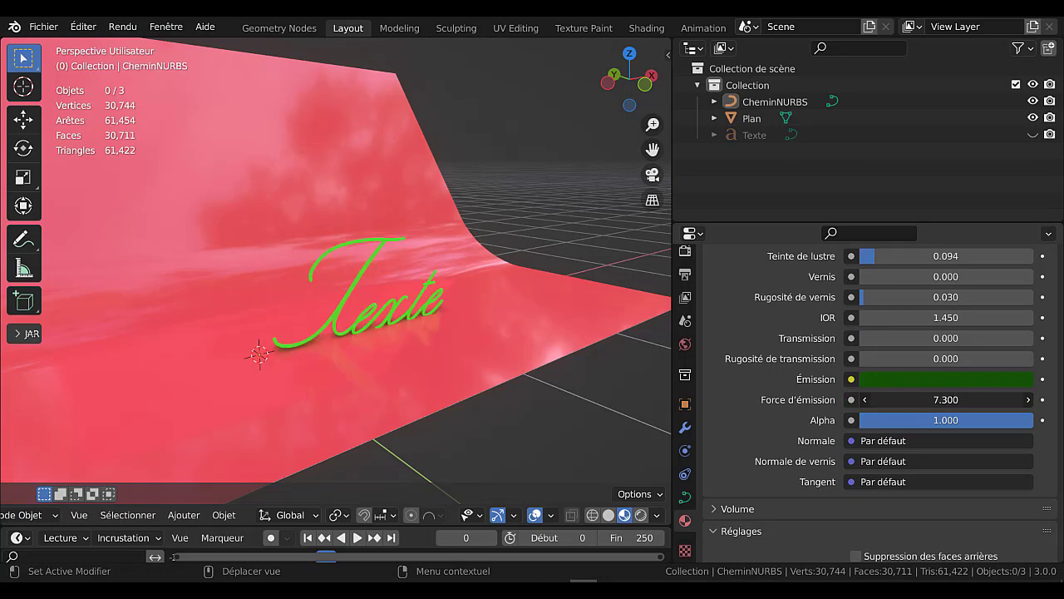
click(953, 381)
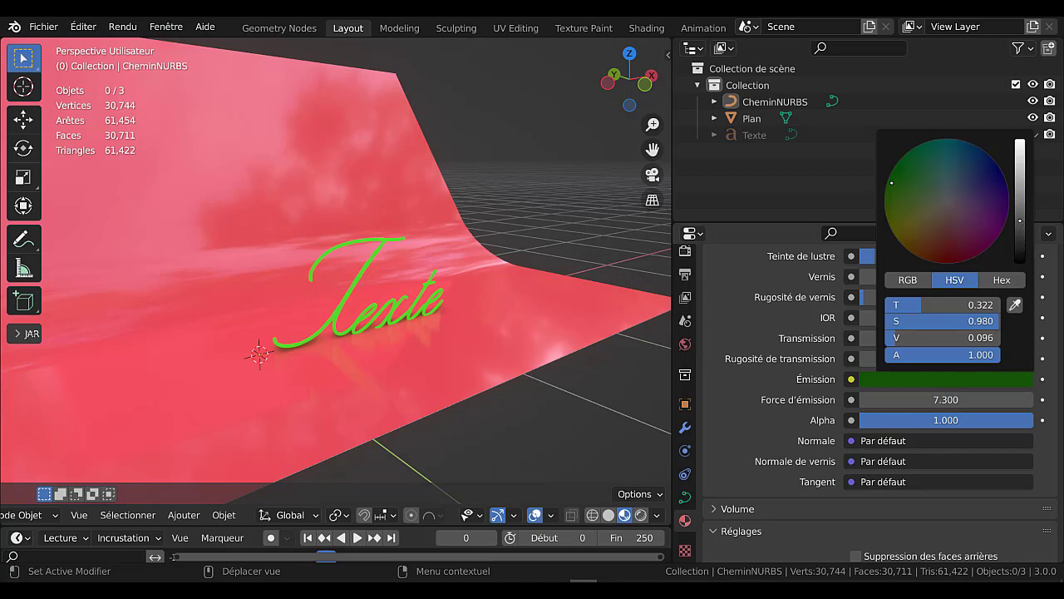
drag(987, 337, 1060, 336)
drag(1020, 184, 1020, 173)
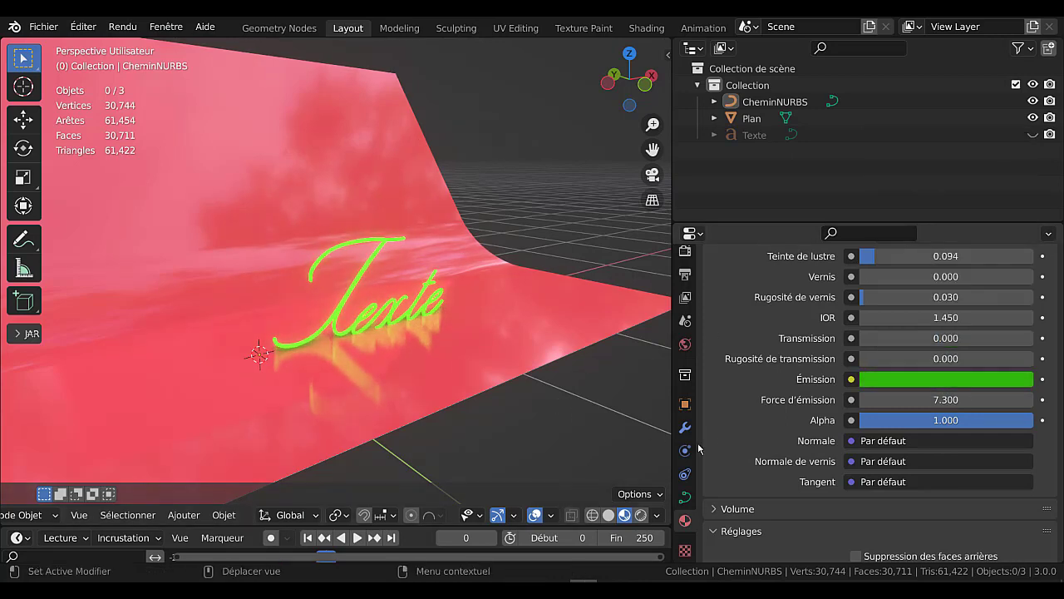
Switch the viewport to rendered shading and inspect the glowing text and its reflection on the backdrop
scroll(561, 431, up, 3)
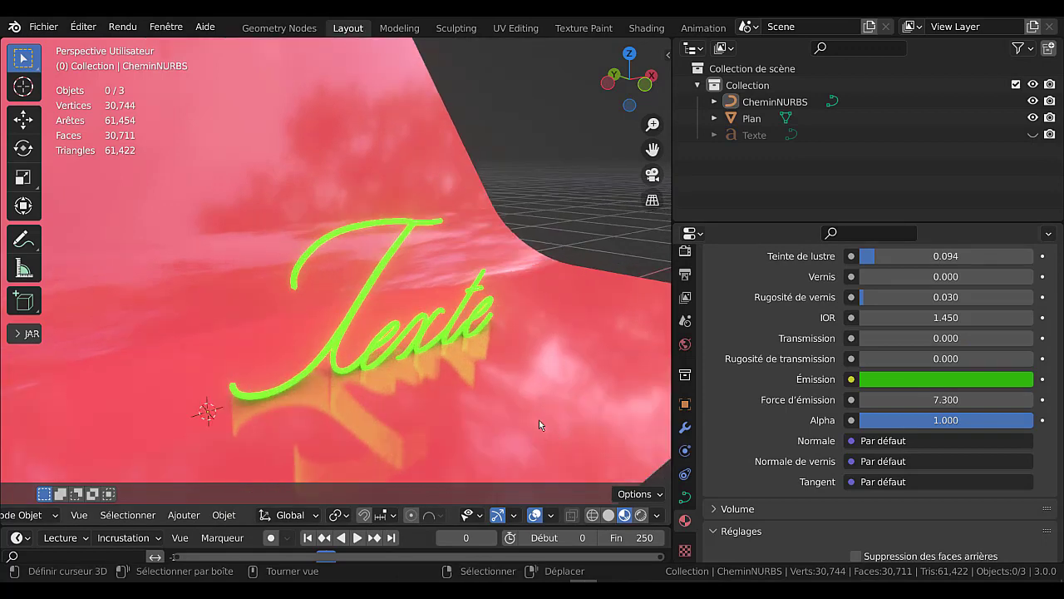
middle_drag(538, 420, 461, 431)
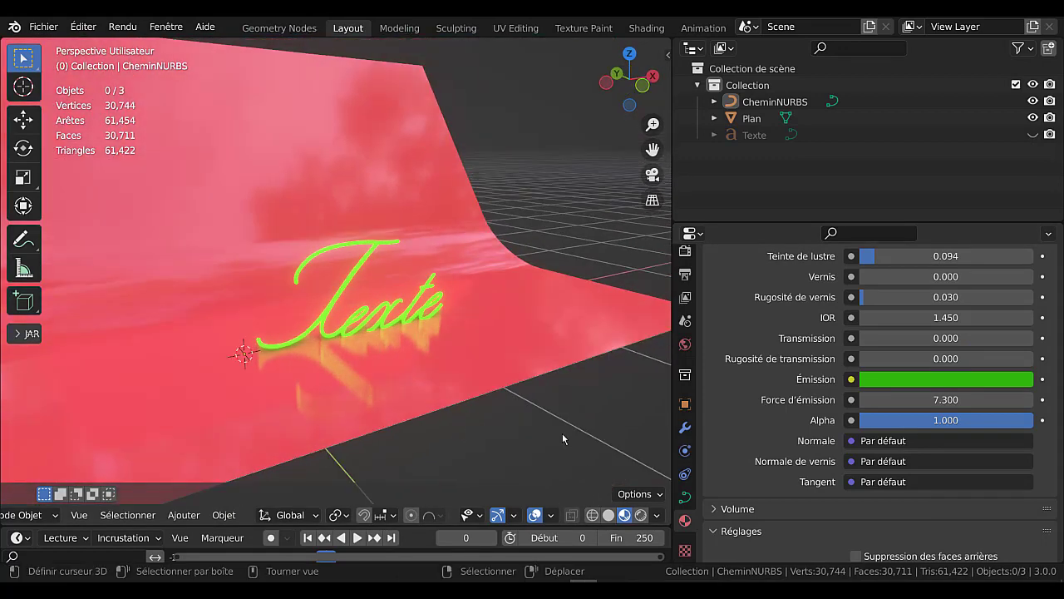
click(640, 515)
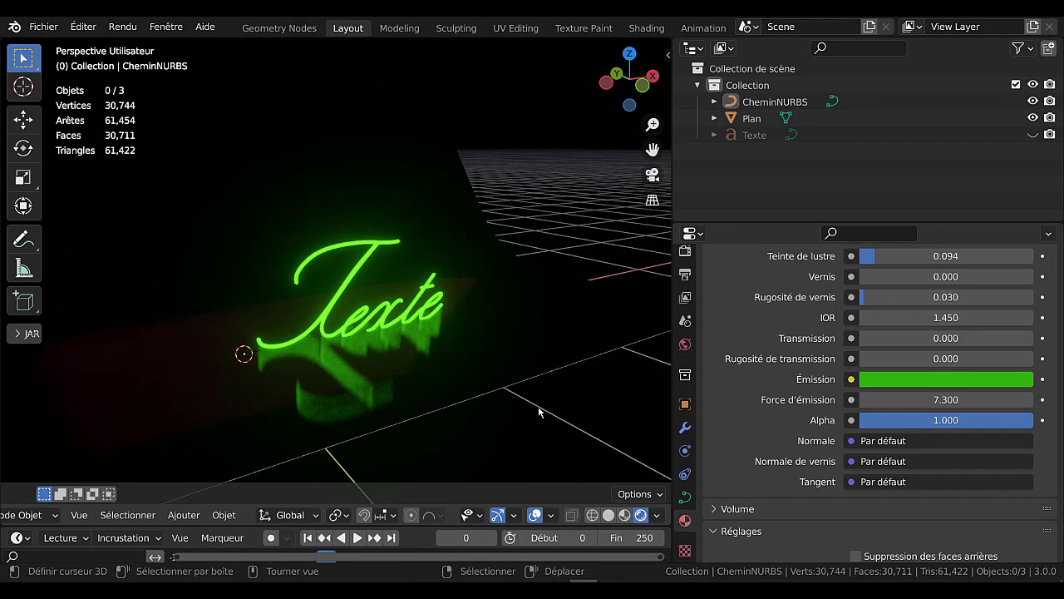
mouse_move(501, 439)
middle_down()
mouse_move(457, 430)
mouse_move(508, 424)
middle_up()
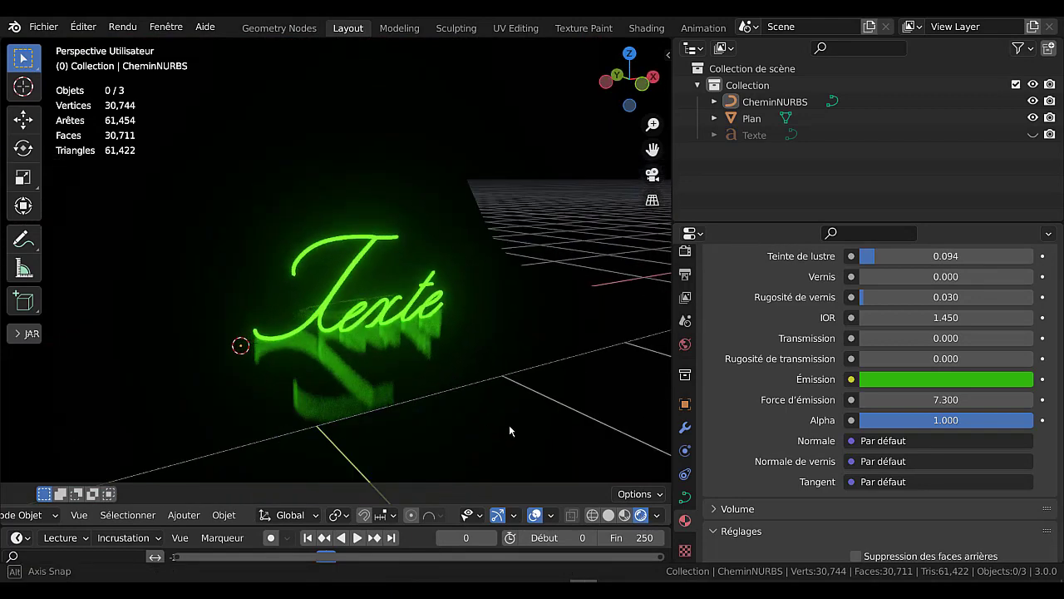
middle_drag(521, 343, 518, 367)
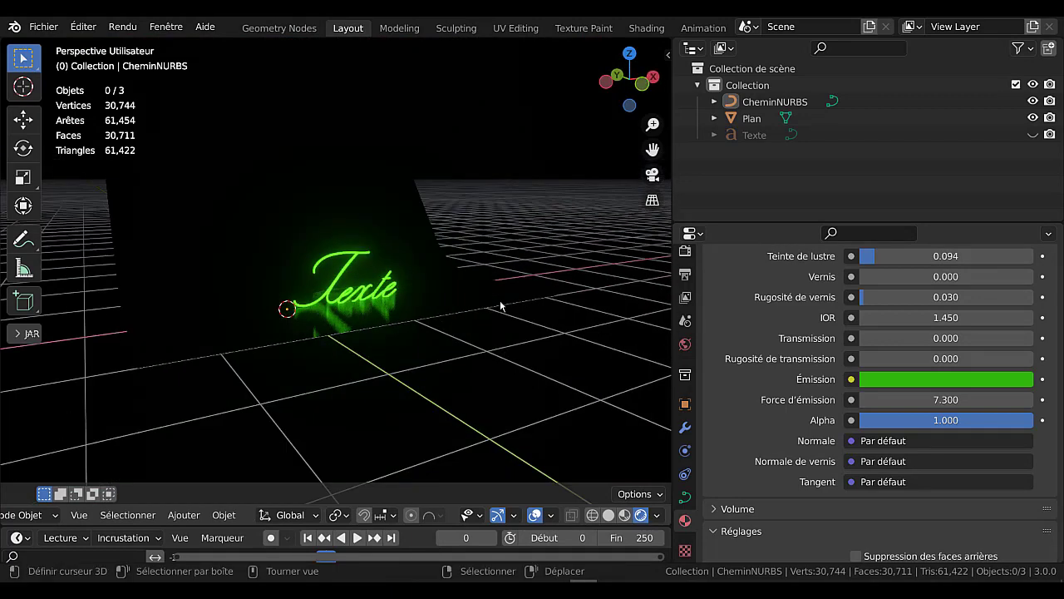
Add a point light to the scene and raise it along the Z axis above the start of the text
middle_drag(454, 330, 436, 291)
click(436, 289)
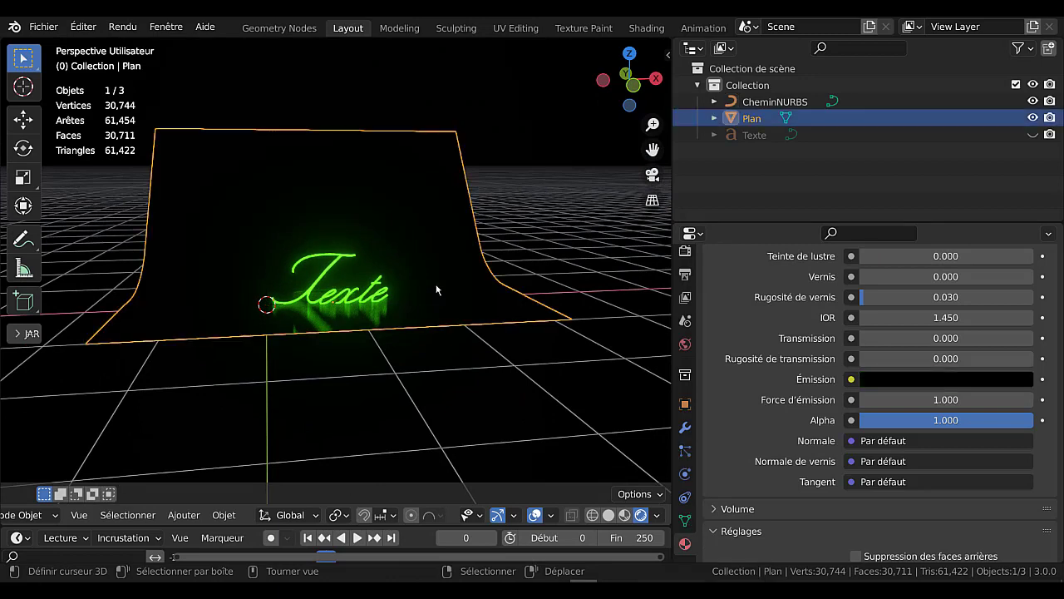
click(182, 516)
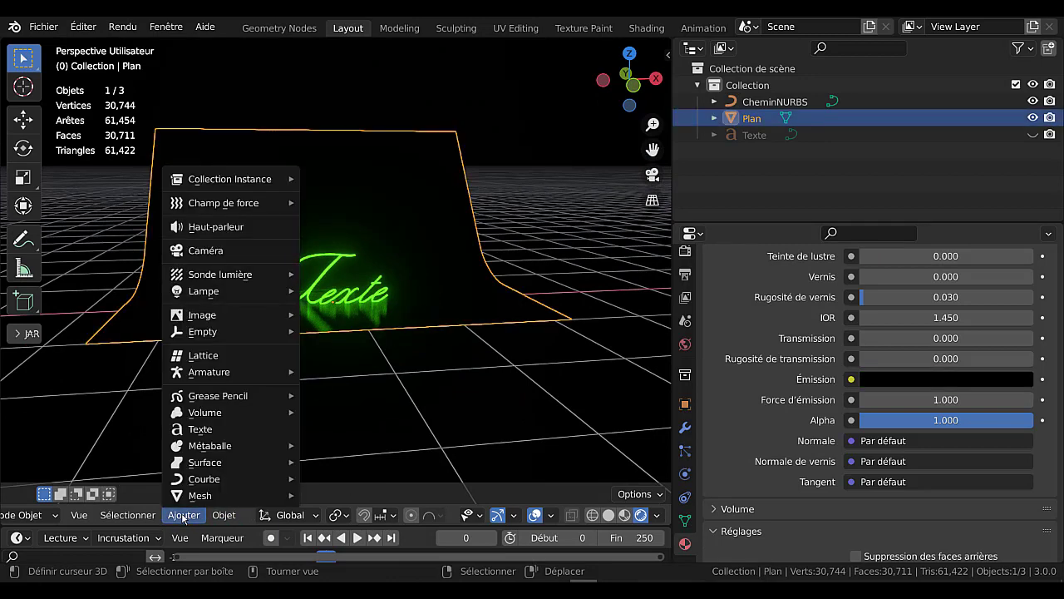
mouse_move(192, 295)
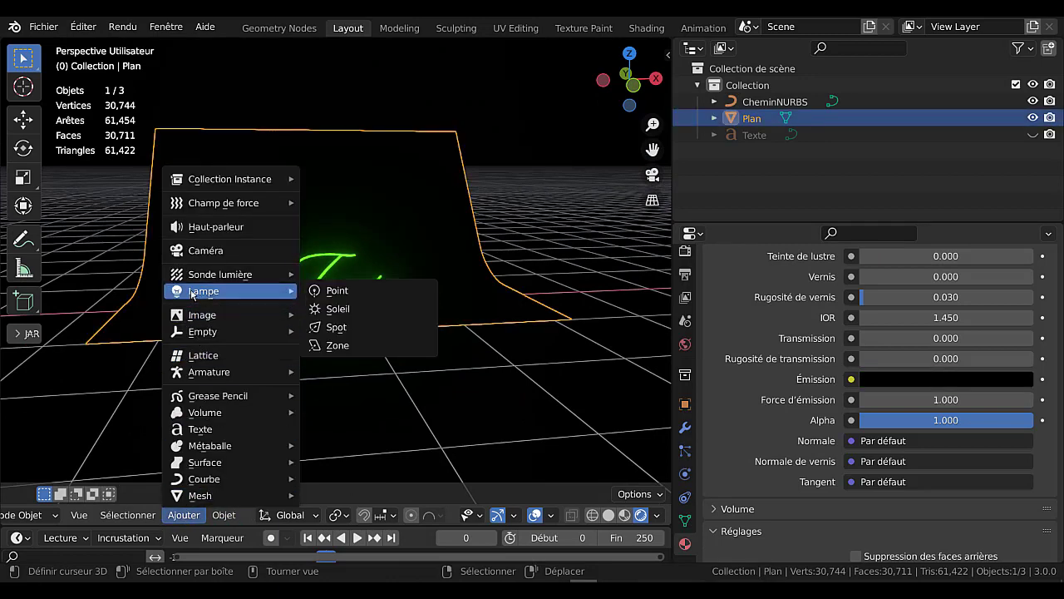
click(336, 291)
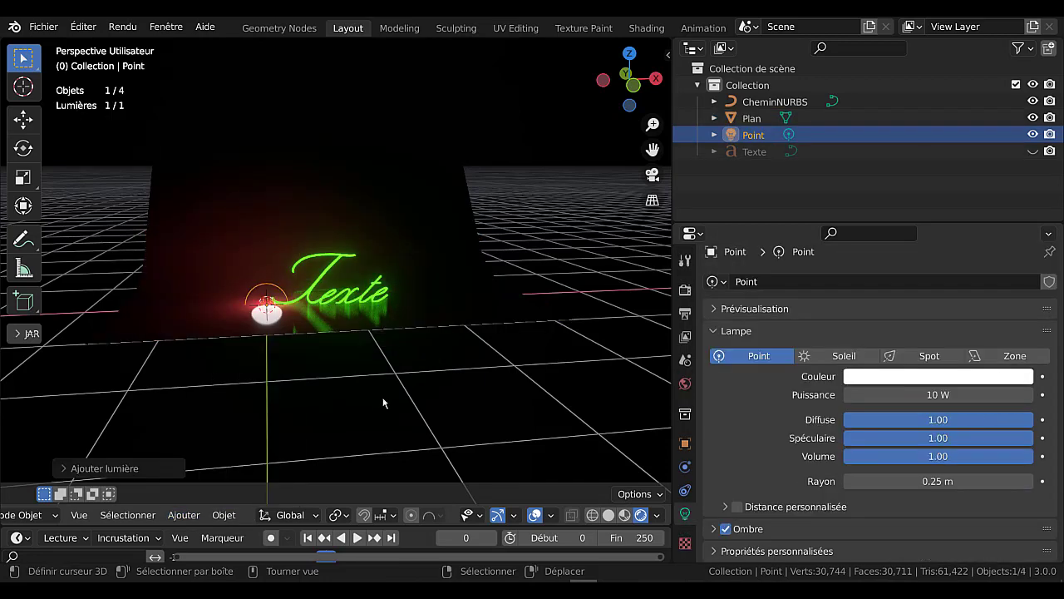
key(g)
key(z)
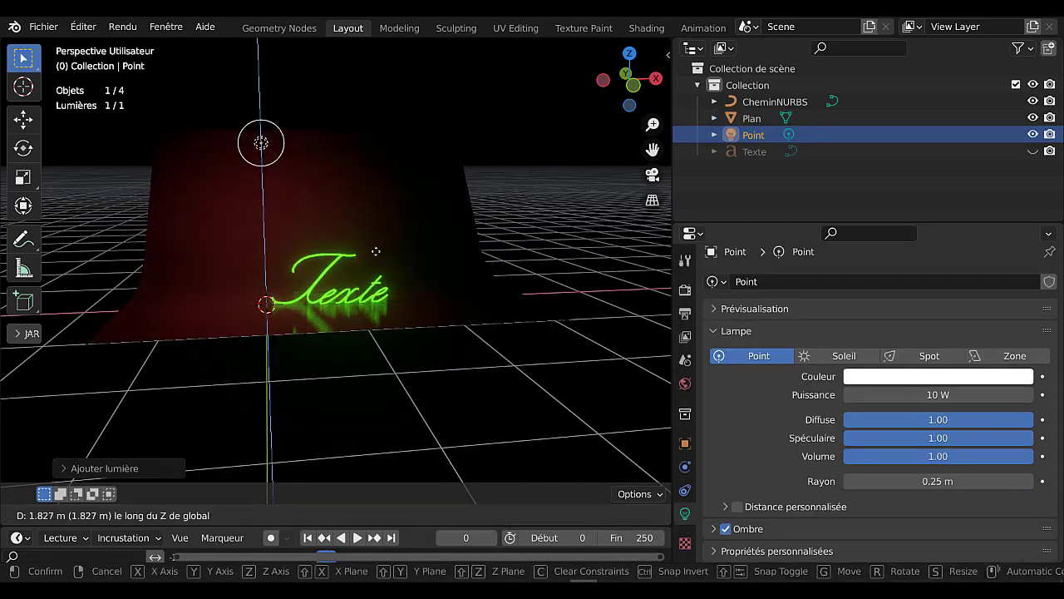
click(376, 280)
Set the point light's power to 35.7 W and its radius to 0.23 m
middle_drag(397, 356, 556, 377)
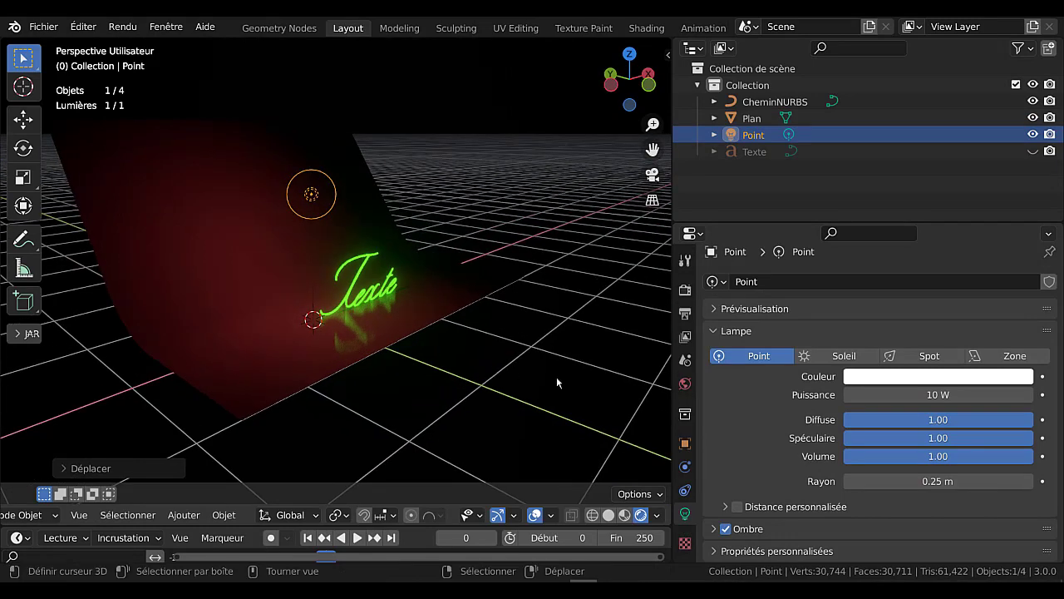
drag(923, 393, 1031, 393)
scroll(507, 392, up, 4)
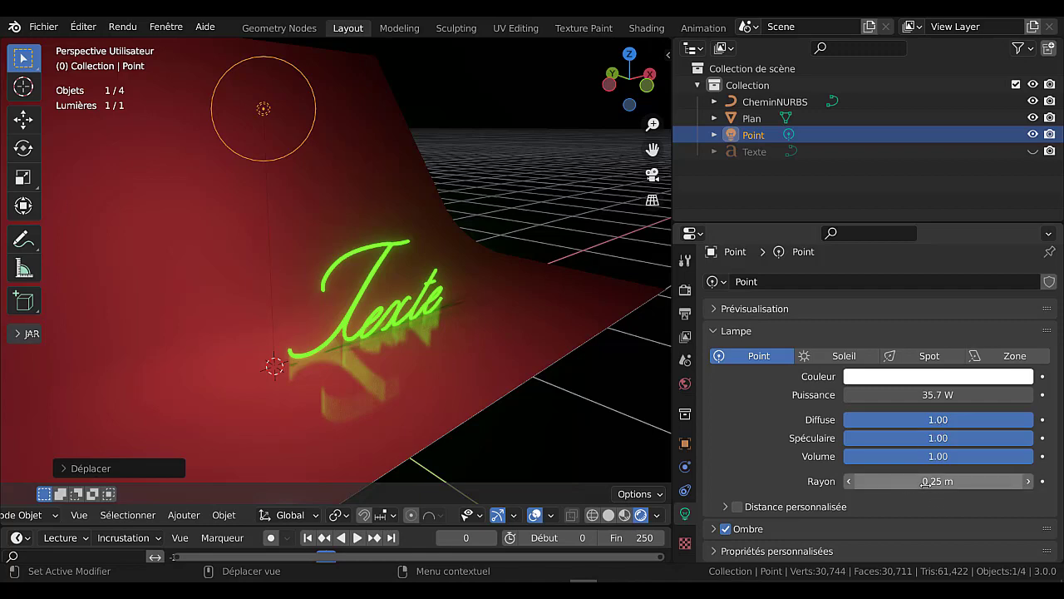
drag(938, 481, 876, 484)
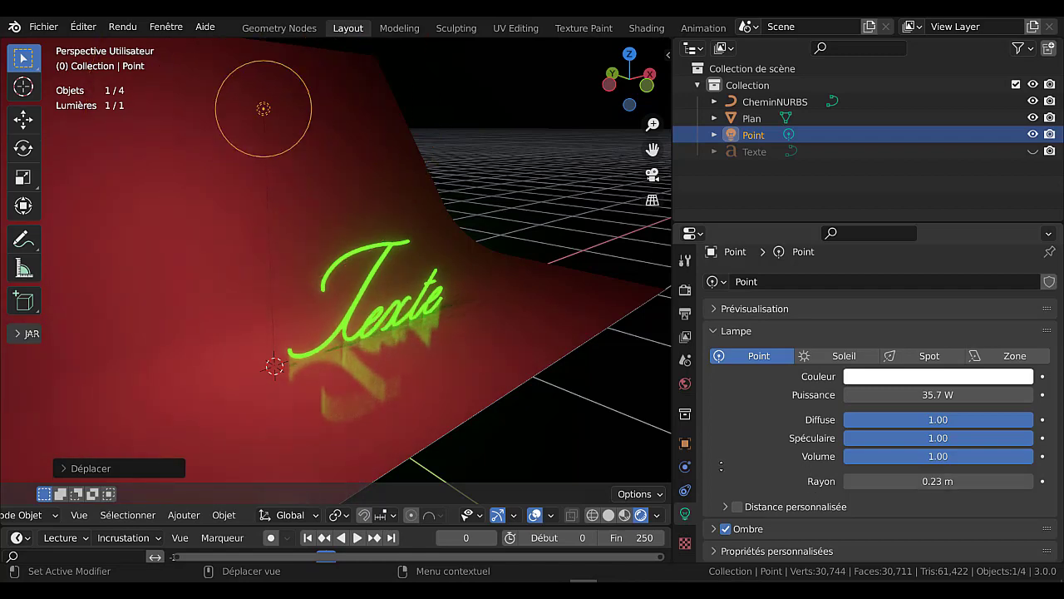
middle_drag(594, 425, 567, 424)
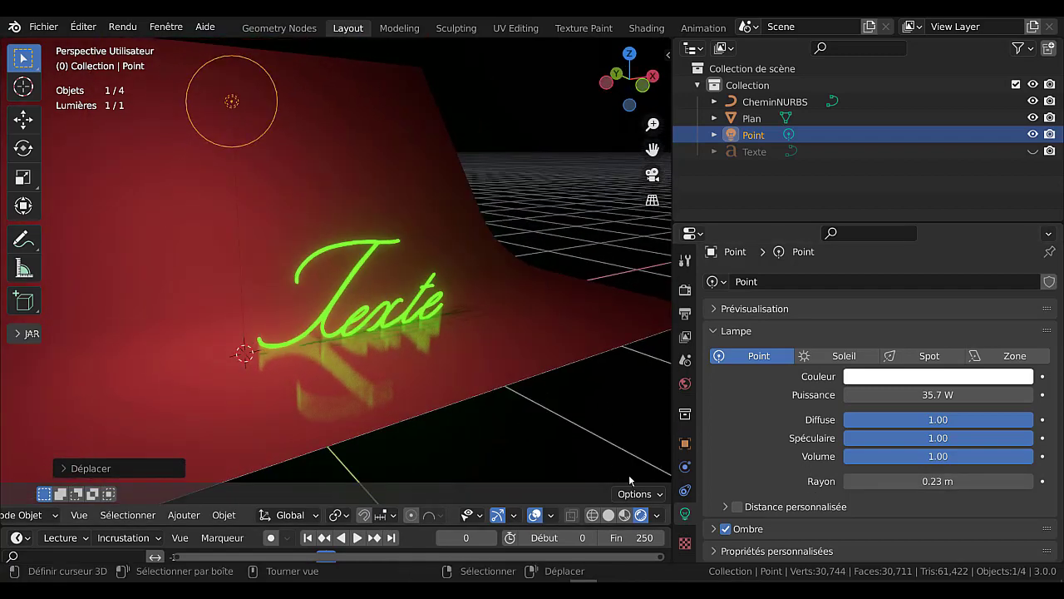
Select the red backdrop and shift it along the X axis so the text stands more centrally in front of it
click(383, 315)
middle_drag(408, 322, 383, 343)
click(384, 343)
key(g)
key(x)
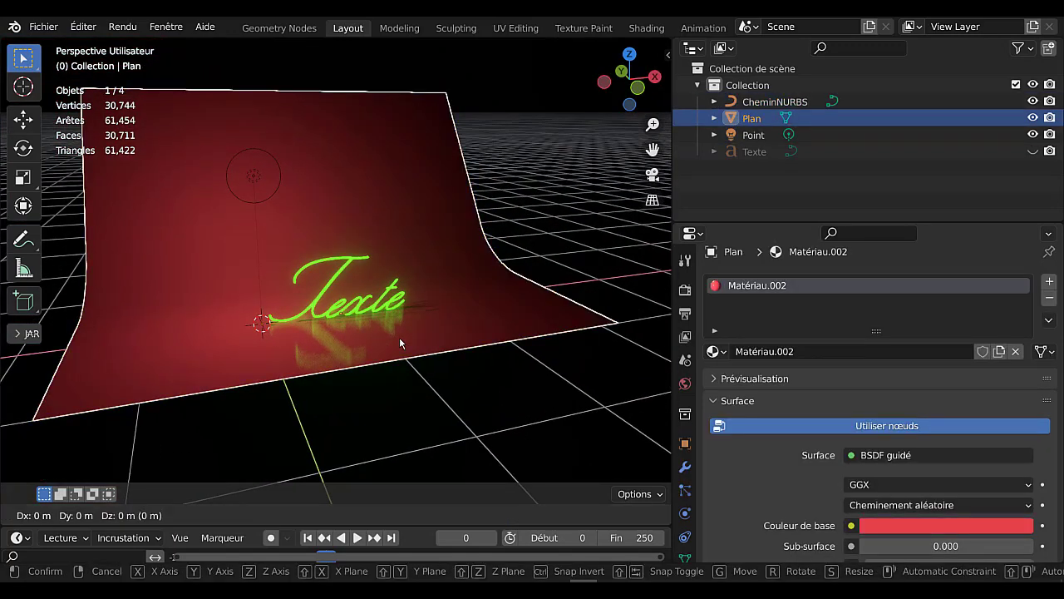
click(456, 344)
scroll(408, 361, up, 5)
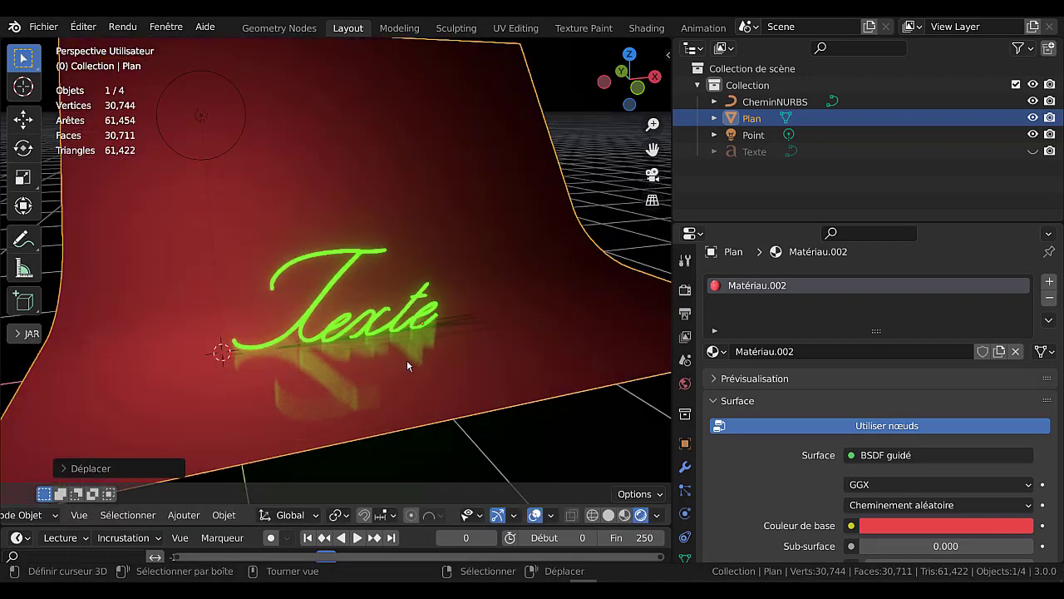
Set the backdrop material's specular to 0.284 and its roughness to 0 to sharpen the text's reflection
middle_drag(407, 361, 455, 333)
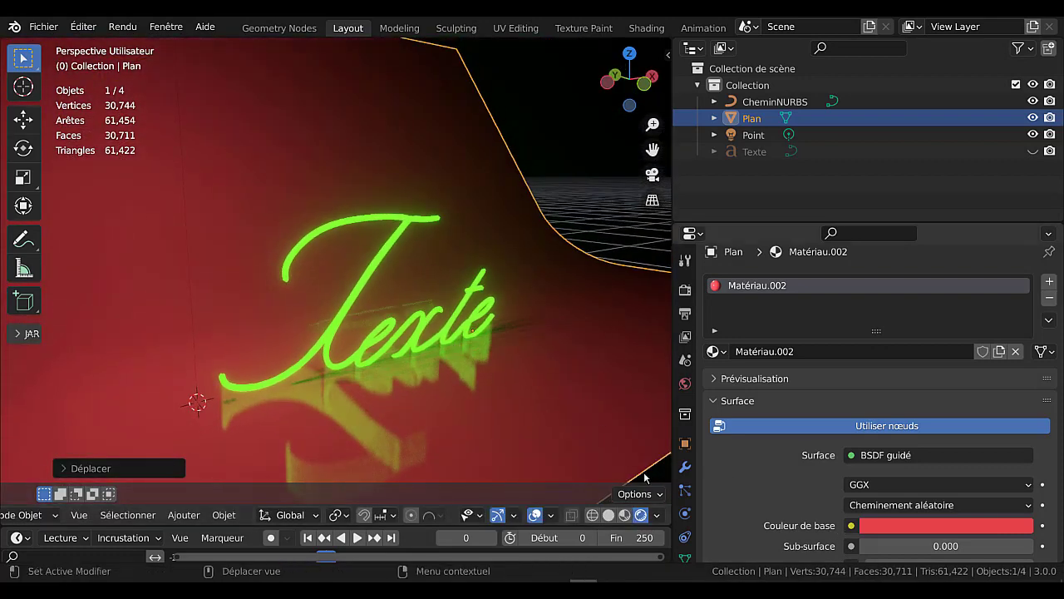
scroll(921, 465, down, 5)
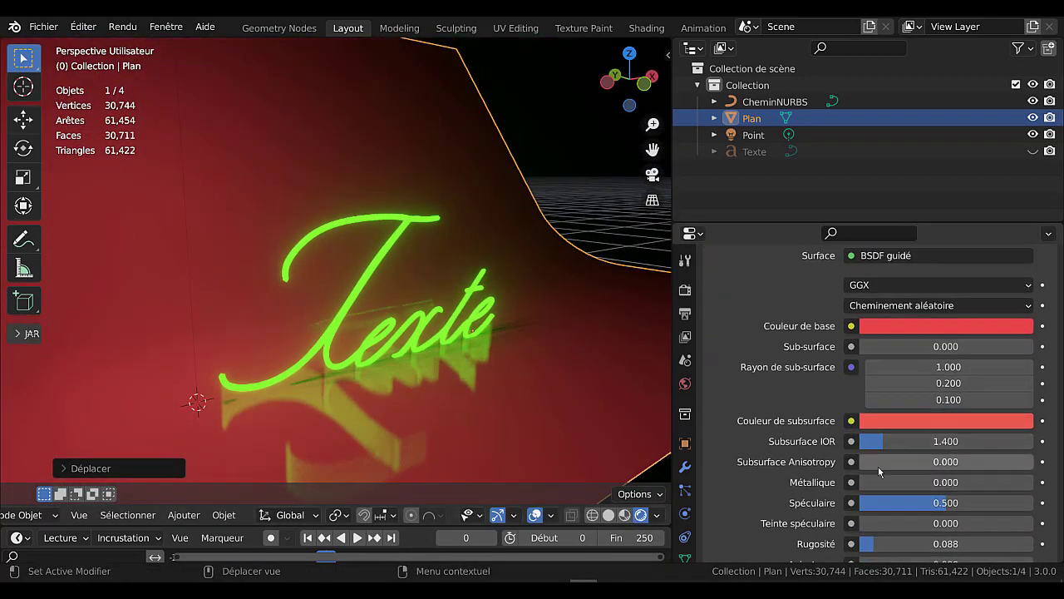
drag(946, 502, 898, 488)
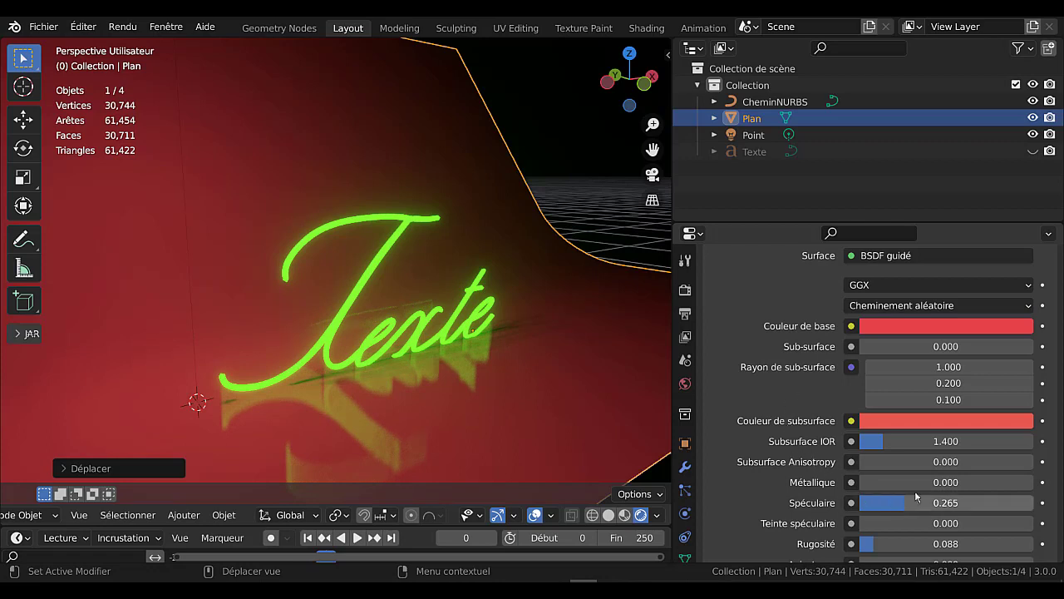
mouse_move(904, 502)
mouse_down()
mouse_move(925, 502)
mouse_move(894, 502)
mouse_up()
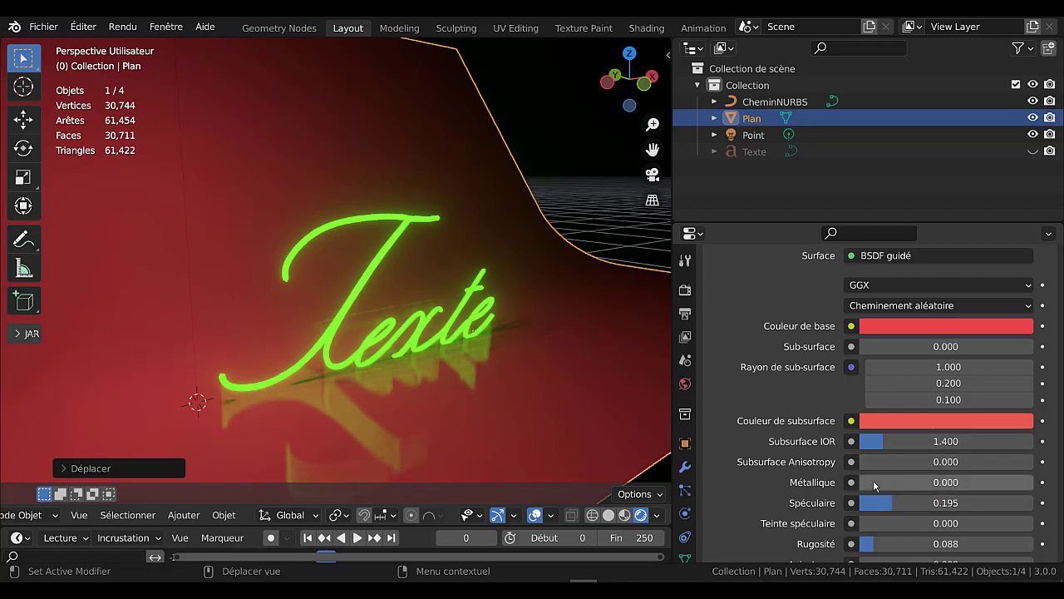
mouse_move(896, 481)
mouse_down()
mouse_move(998, 482)
mouse_move(860, 481)
mouse_move(880, 482)
mouse_move(860, 481)
mouse_move(873, 455)
mouse_move(1006, 455)
mouse_move(859, 455)
mouse_up()
scroll(922, 462, down, 4)
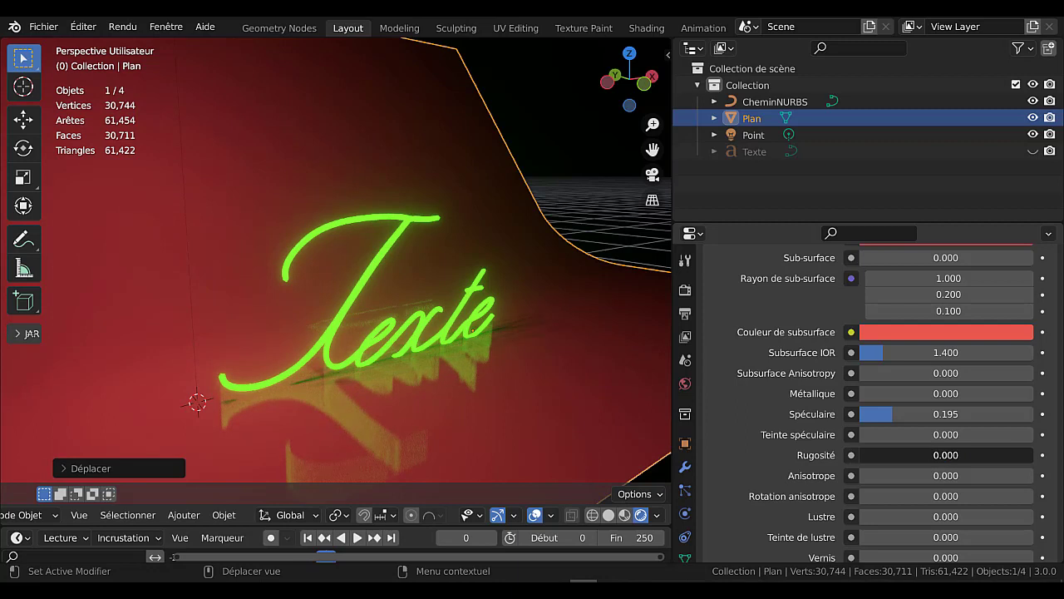
drag(871, 414, 907, 414)
mouse_move(867, 456)
mouse_down()
mouse_move(1033, 456)
mouse_move(860, 455)
mouse_up()
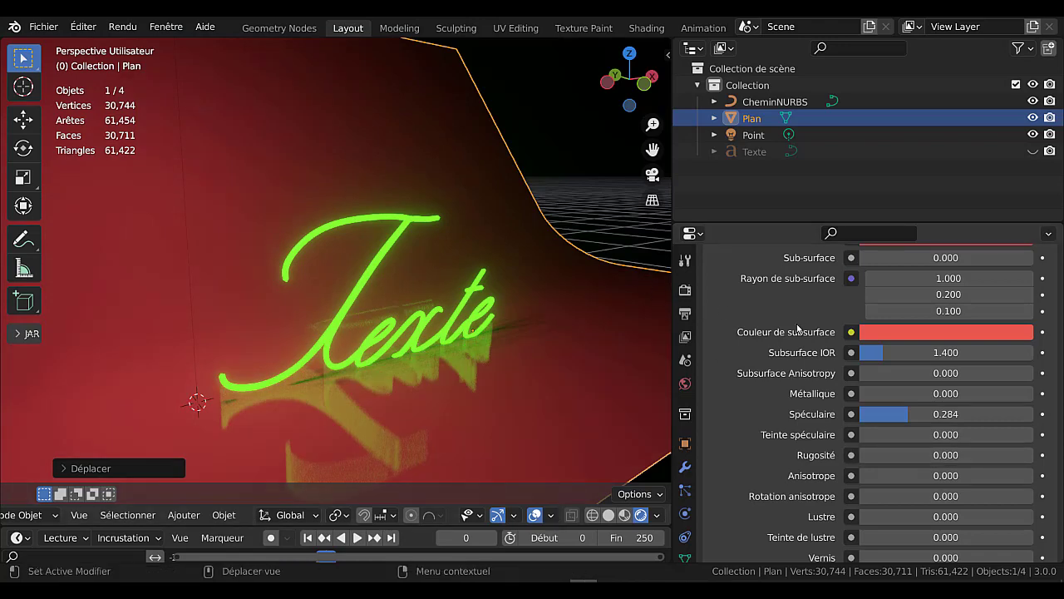
scroll(381, 382, down, 4)
scroll(383, 380, up, 3)
scroll(387, 377, up, 2)
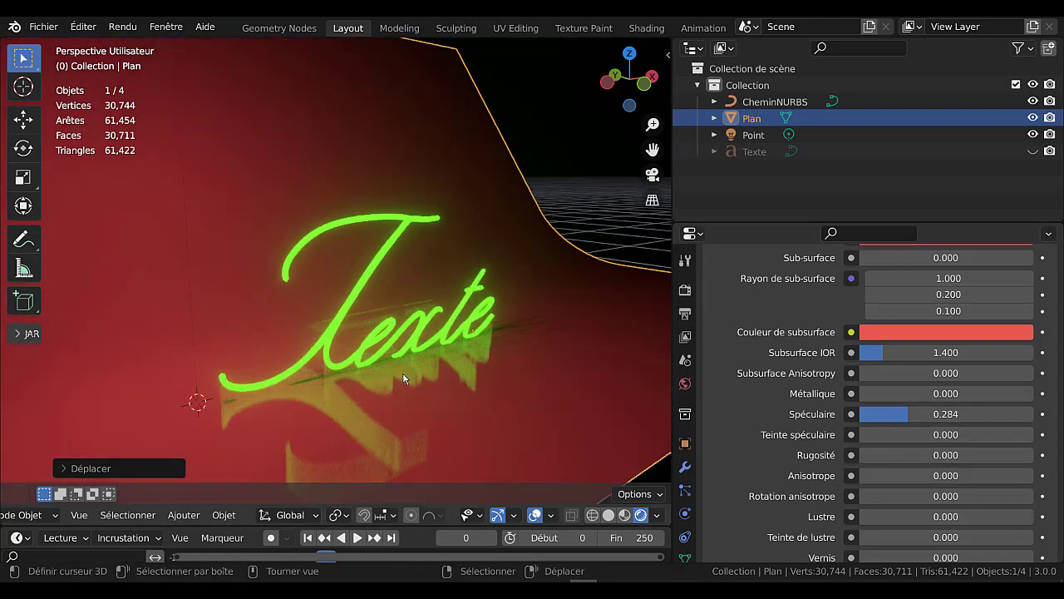
scroll(897, 363, up, 3)
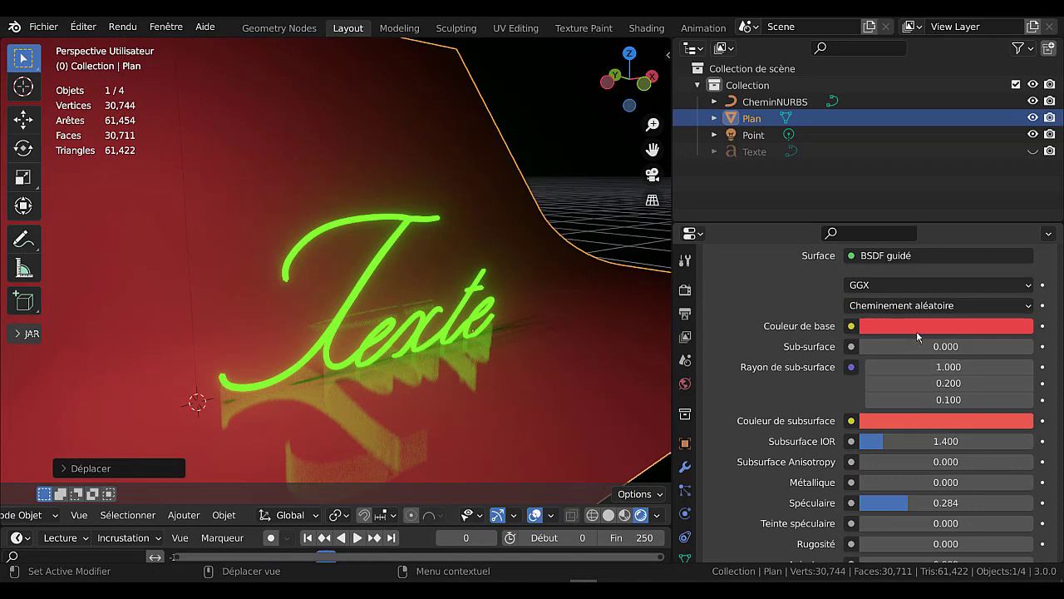
Select the text curve and change its material's base color from green to dark blue
click(357, 291)
scroll(961, 399, up, 3)
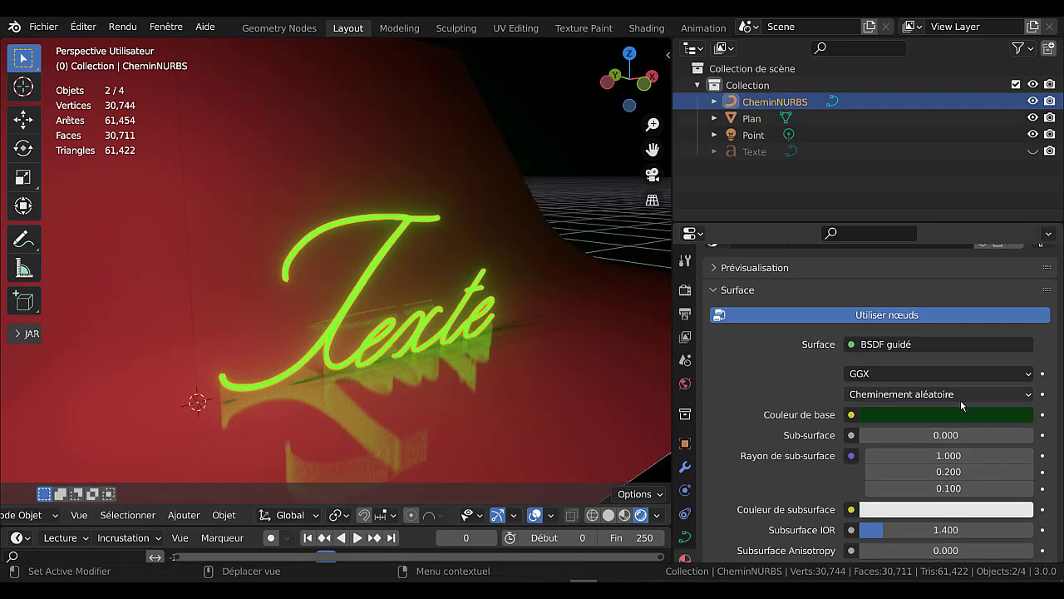
click(952, 413)
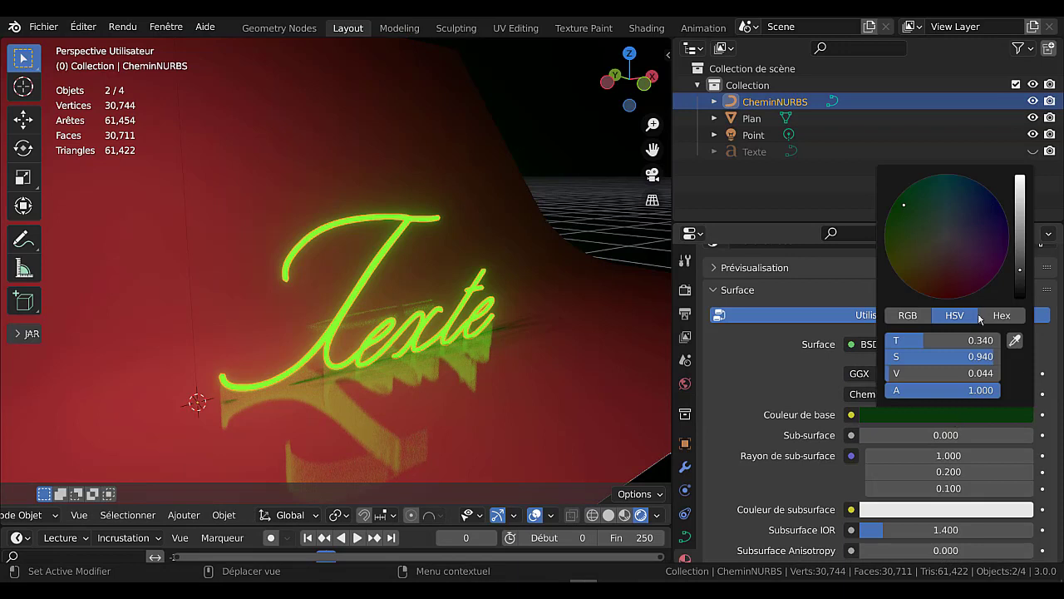
click(995, 215)
Change the text's emission color to blue with hue 0.669 and saturation 0.975, and raise its brightness
scroll(953, 510, down, 8)
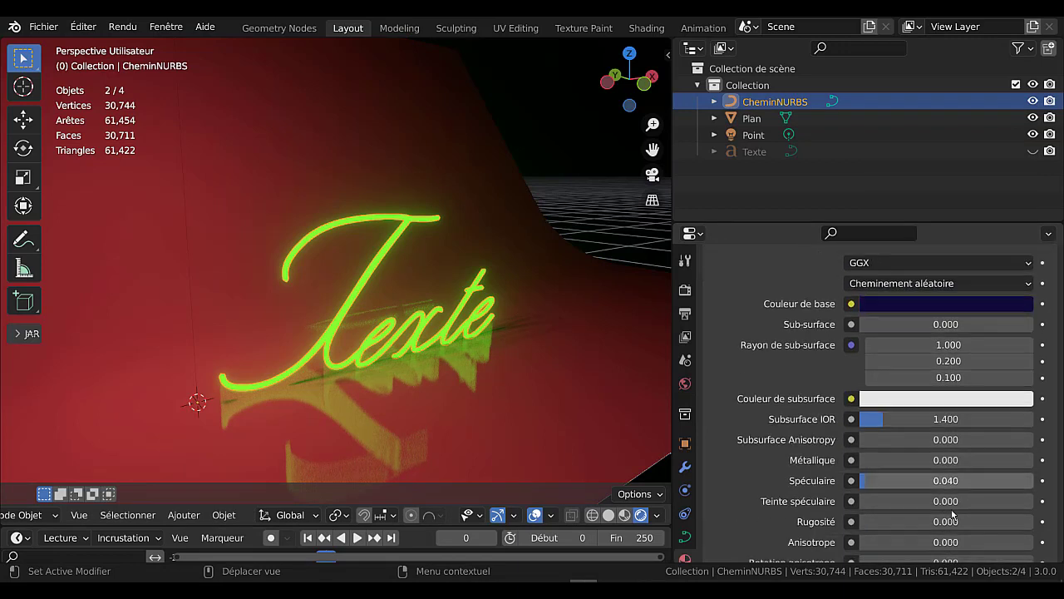
click(954, 507)
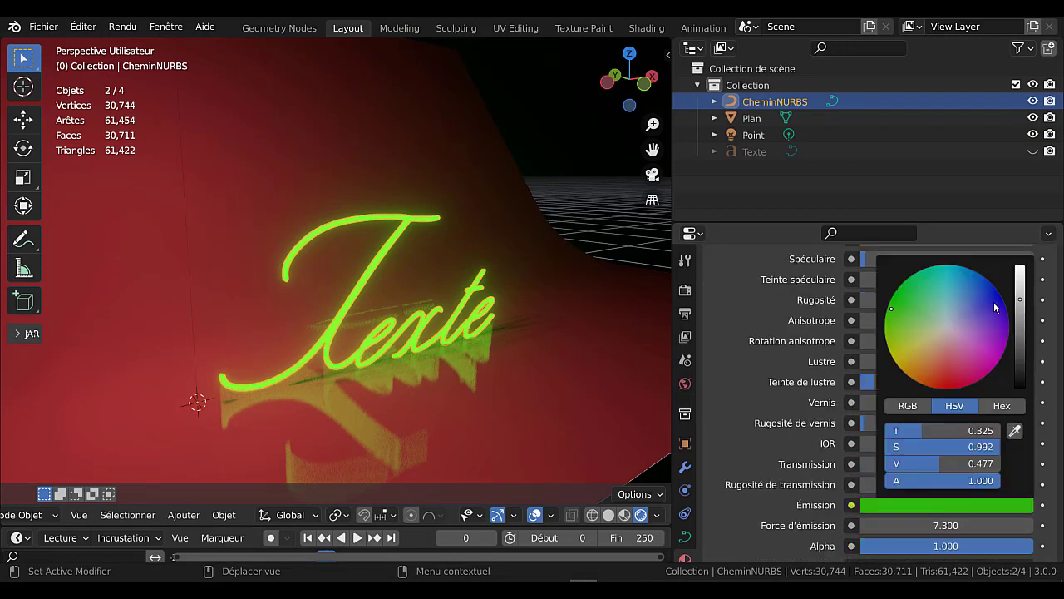
click(994, 302)
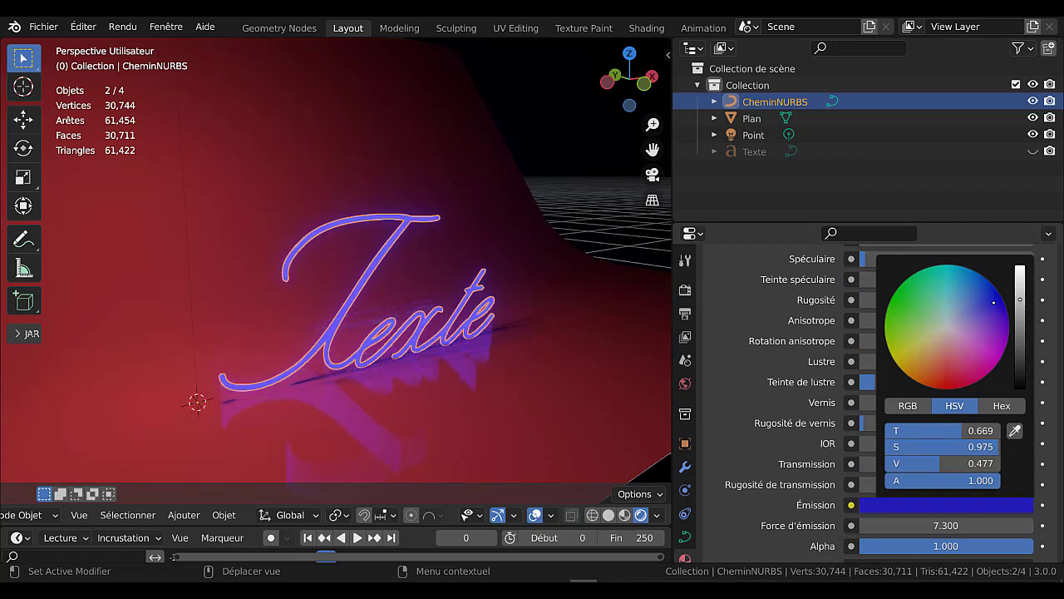
mouse_move(1020, 300)
mouse_down()
mouse_move(1020, 324)
mouse_move(1020, 287)
mouse_up()
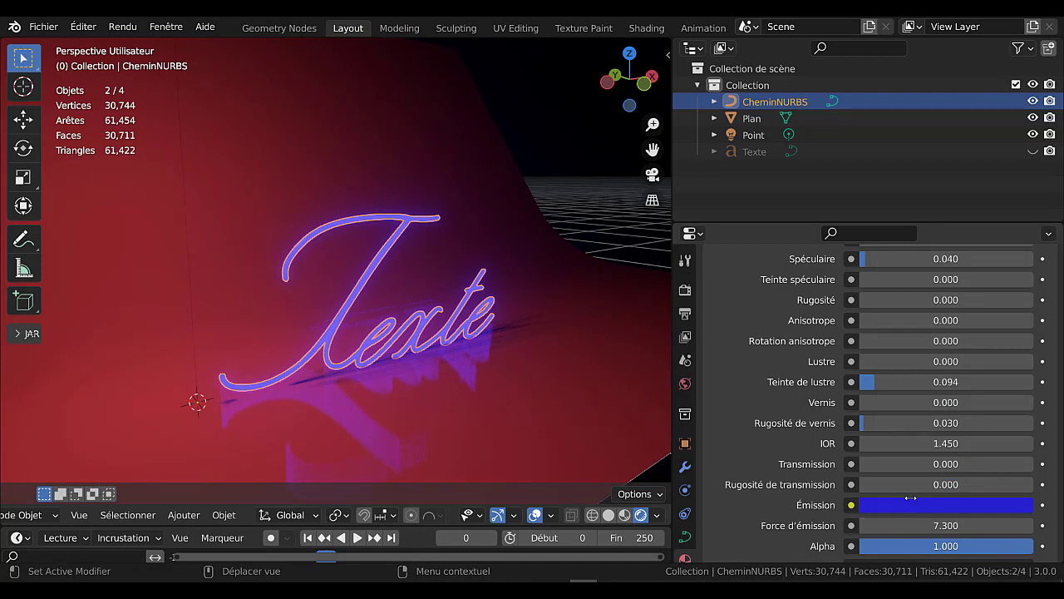
scroll(910, 497, down, 3)
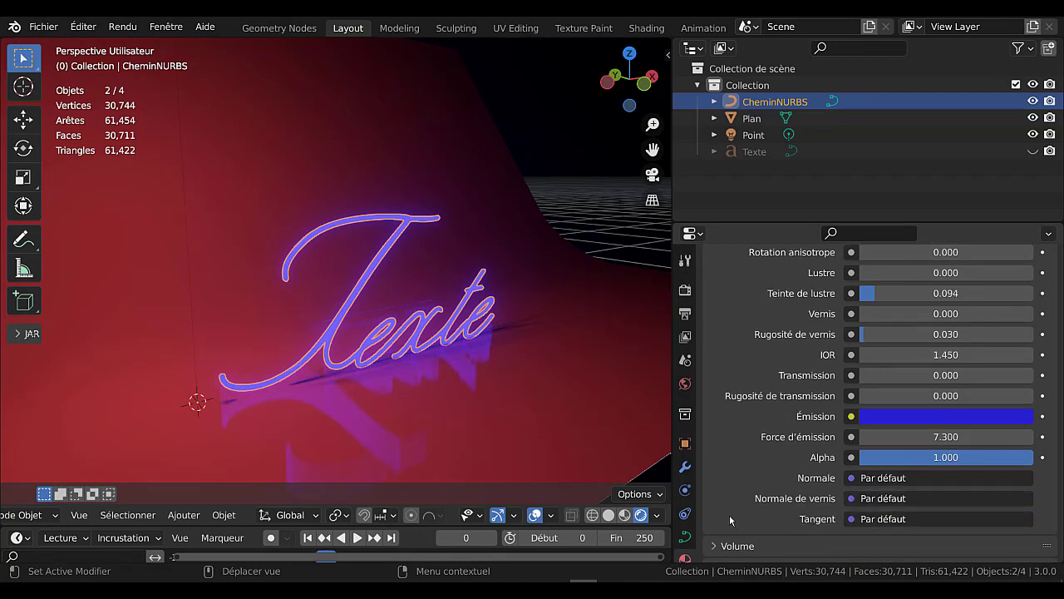
Vary the text curve's start and end mapping factors to preview the writing effect, returning them to 0.000 and 1.000
click(686, 539)
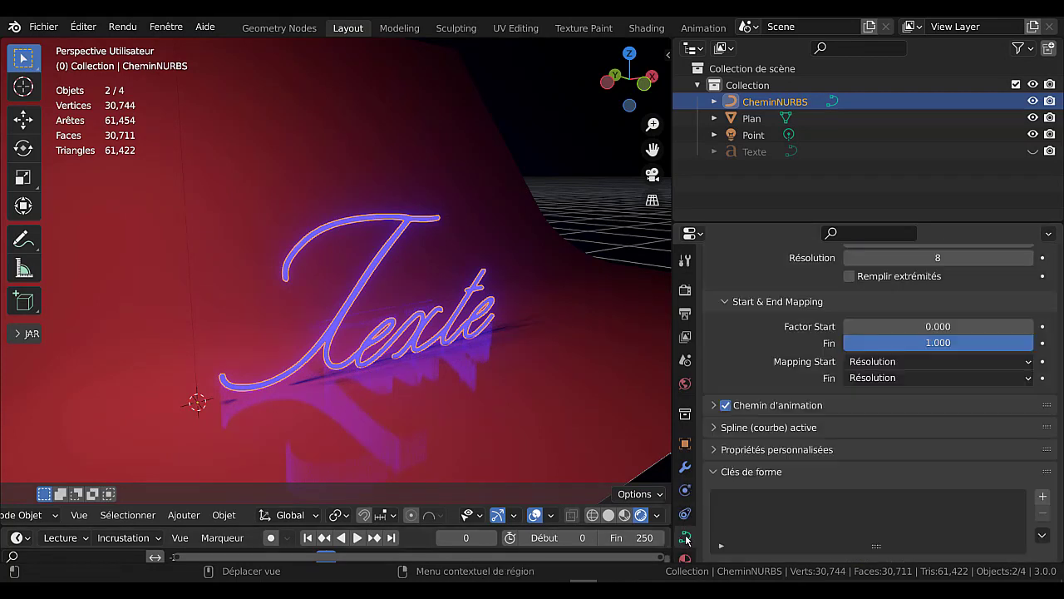
drag(951, 351, 761, 350)
drag(844, 342, 1034, 343)
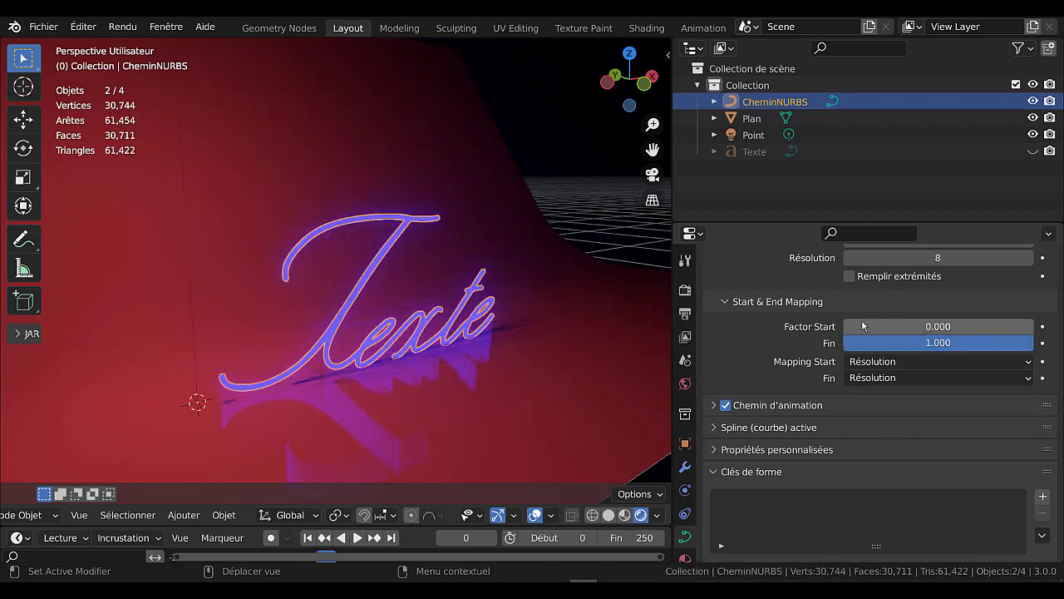
mouse_move(863, 326)
mouse_down()
mouse_move(1033, 326)
mouse_move(951, 330)
mouse_up()
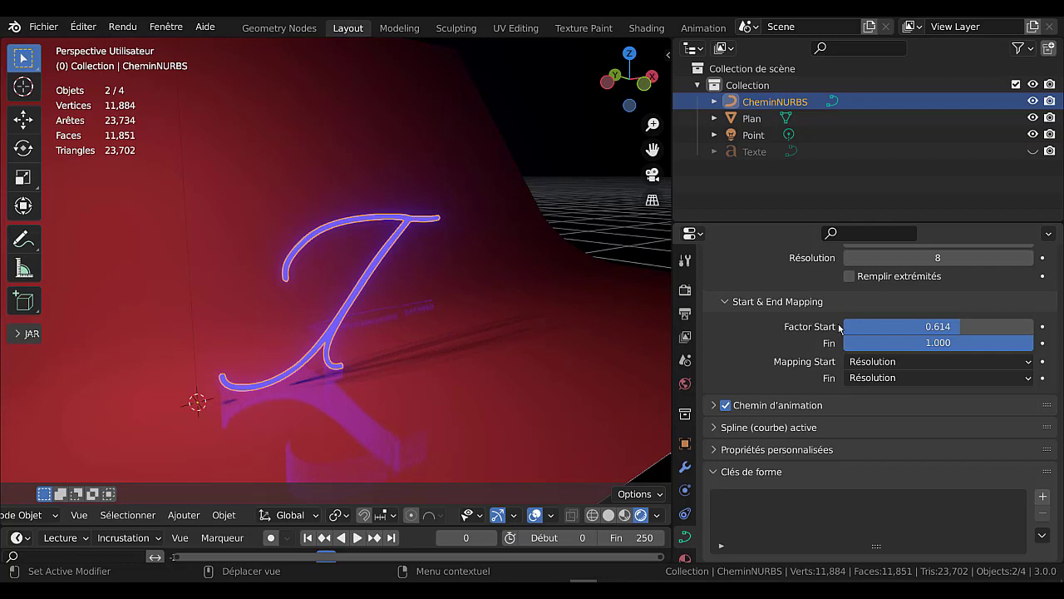
mouse_move(846, 331)
mouse_down()
mouse_move(730, 331)
mouse_move(838, 330)
mouse_up()
drag(952, 331, 844, 331)
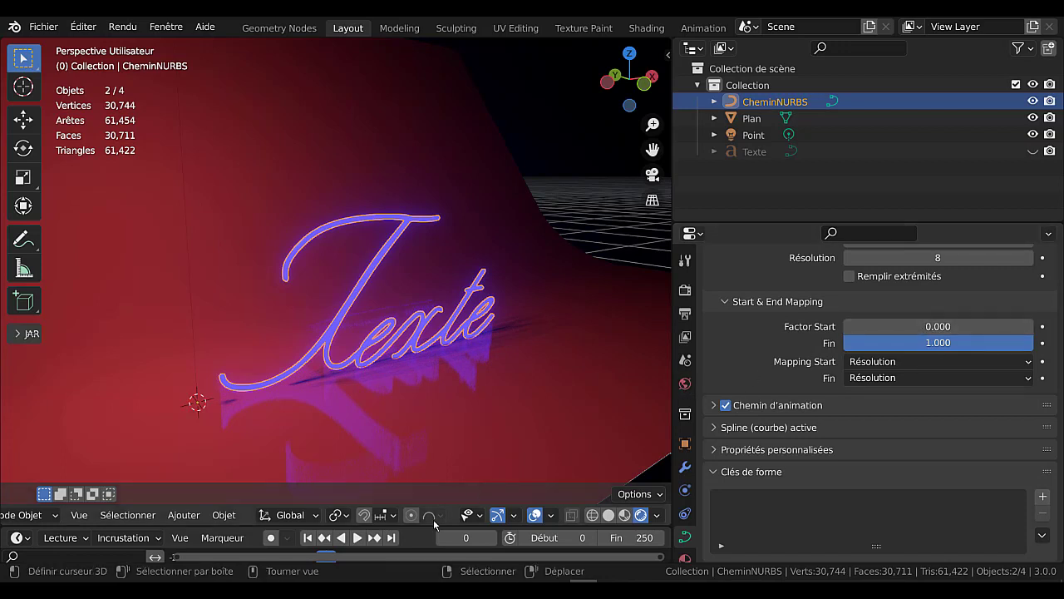
Enlarge the timeline and insert a keyframe at frame 0 for the text curve's start factor of 0.000
click(433, 519)
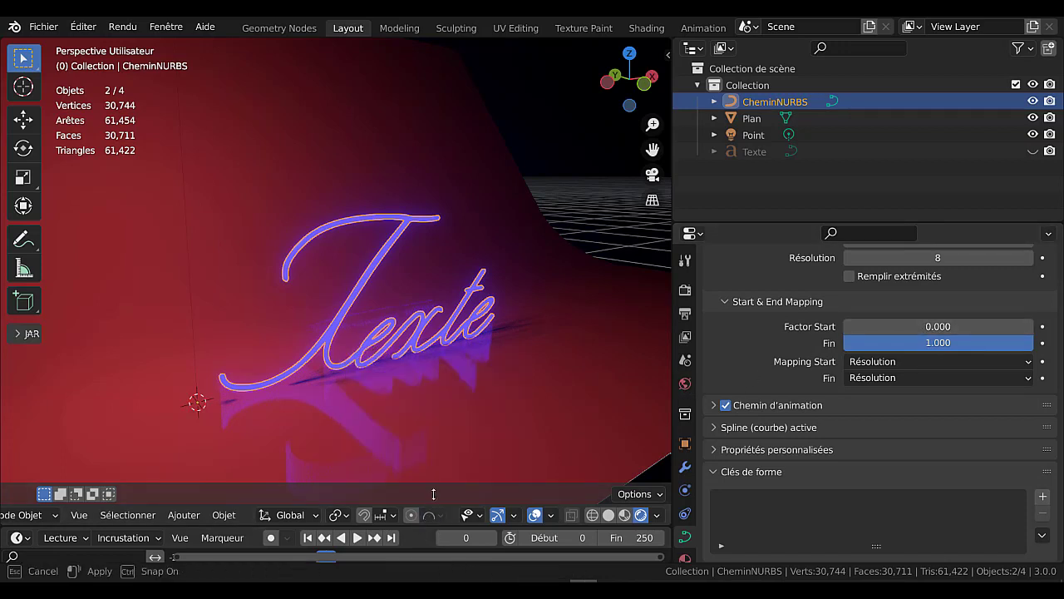
drag(419, 525, 420, 463)
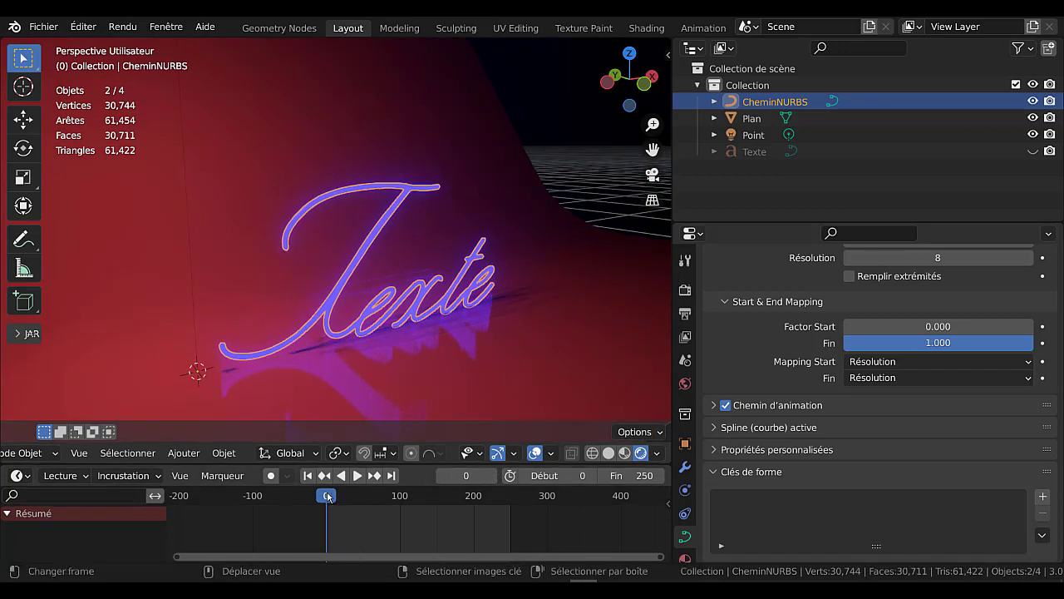
mouse_move(335, 496)
mouse_down()
mouse_move(368, 496)
mouse_move(326, 497)
mouse_up()
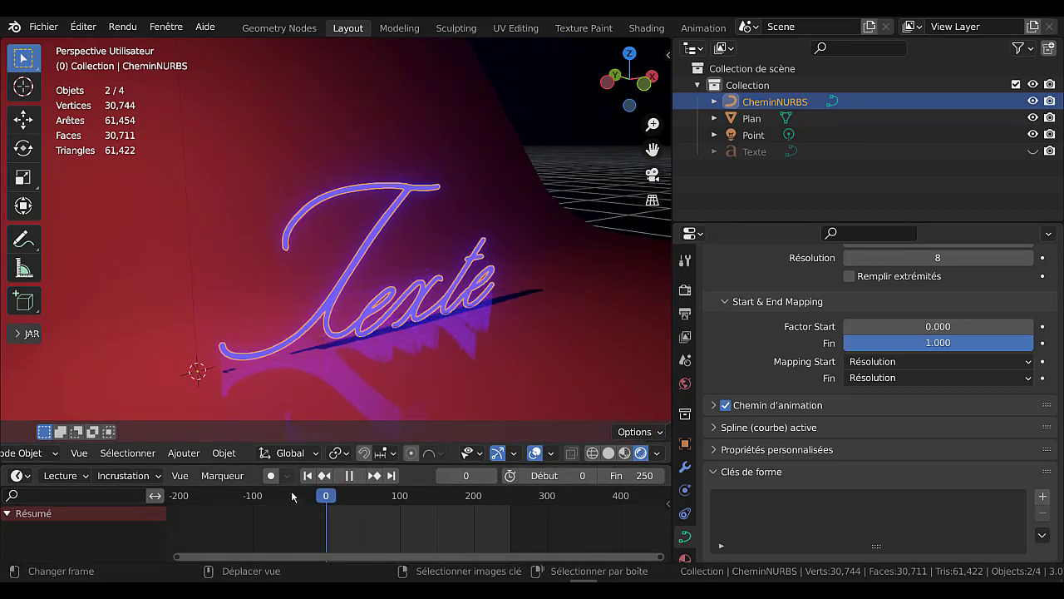
right_click(927, 333)
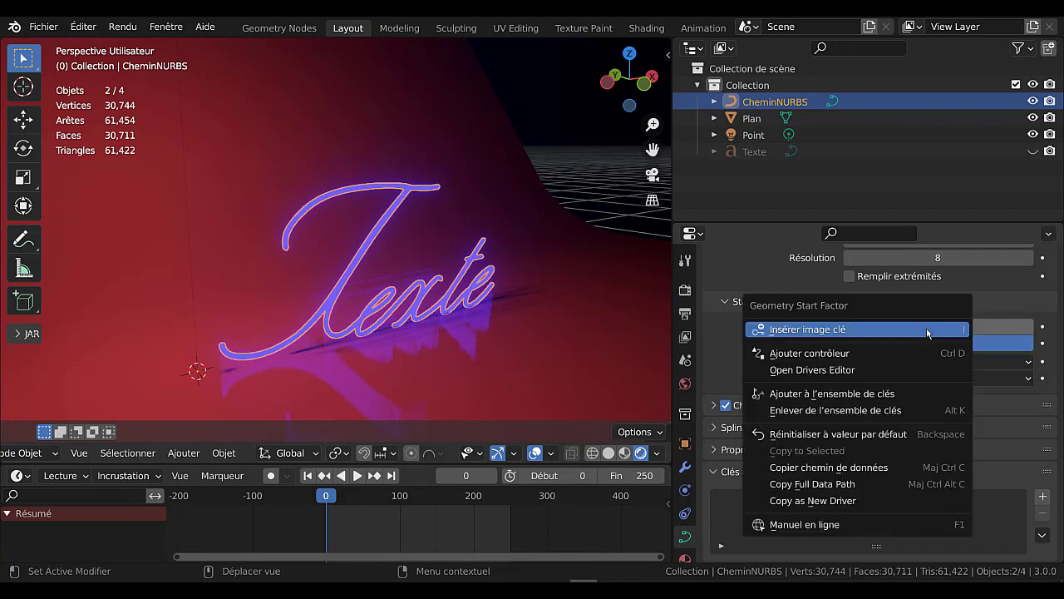
click(800, 329)
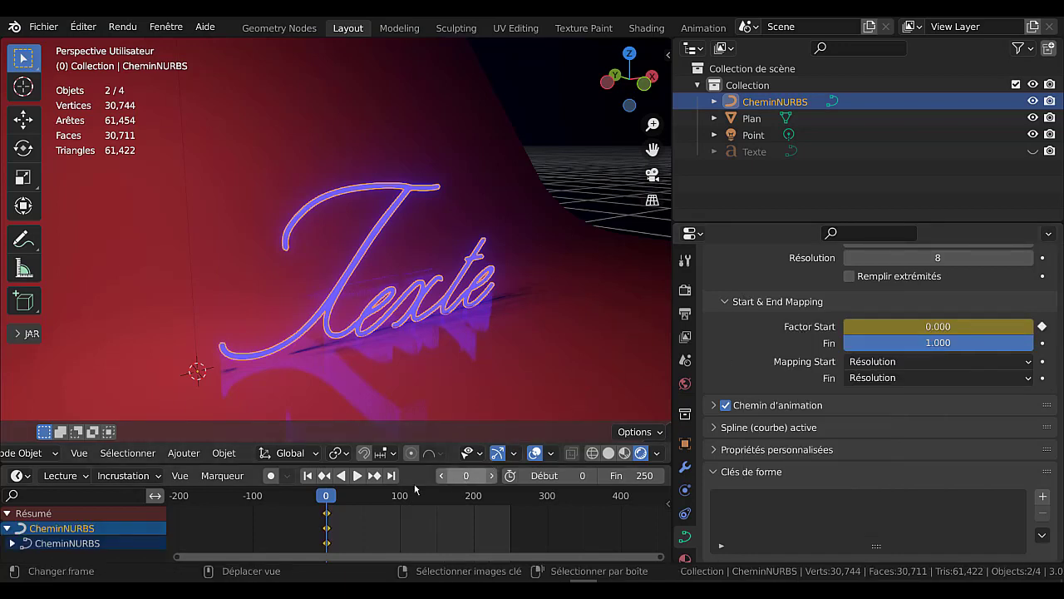
Enlarge the timeline, set the text curve's start factor to 1.000 at frame 100, and clear the factor's keyframes
drag(420, 464, 399, 378)
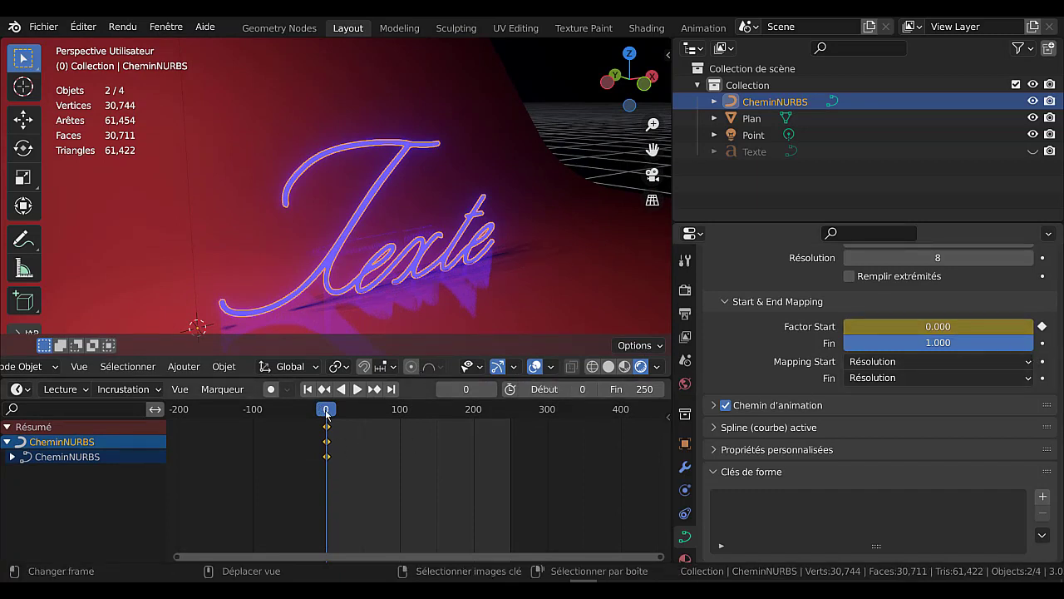
drag(335, 413, 400, 421)
scroll(440, 450, up, 4)
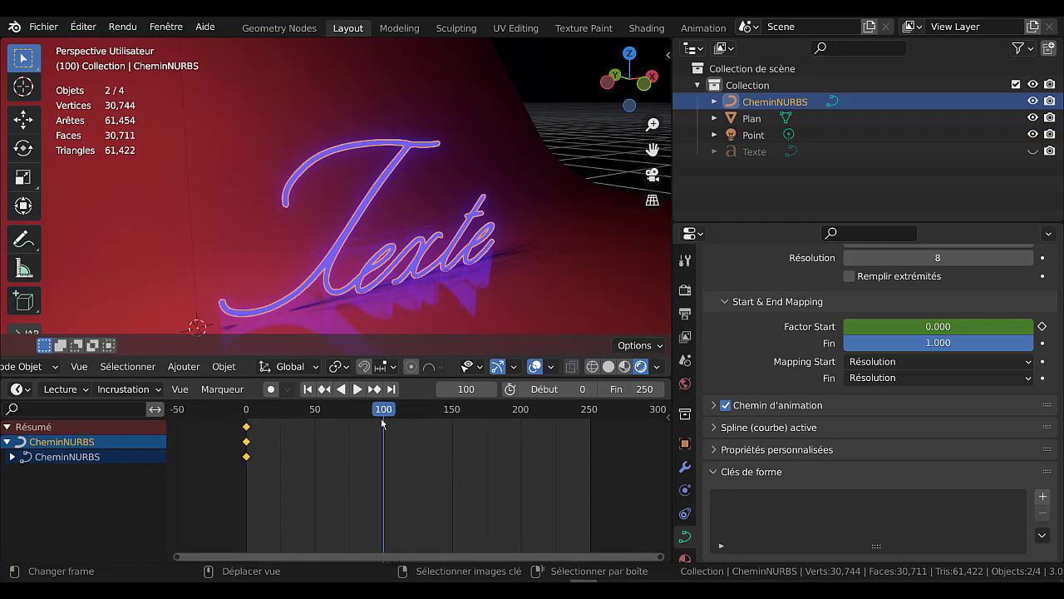
mouse_move(385, 414)
mouse_down()
mouse_move(304, 420)
mouse_move(404, 420)
mouse_move(385, 425)
mouse_up()
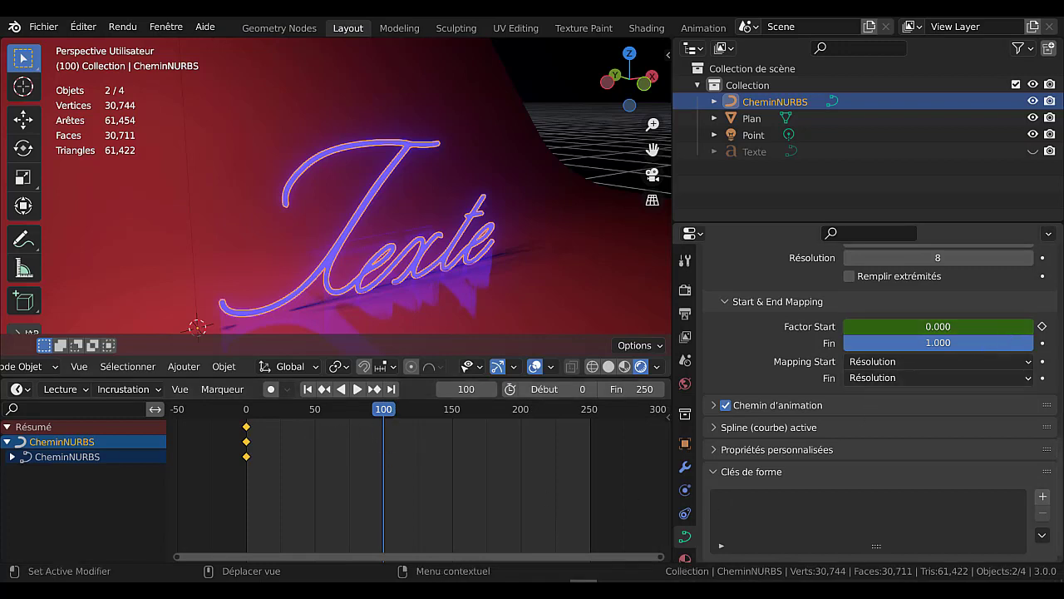
drag(847, 327, 1033, 326)
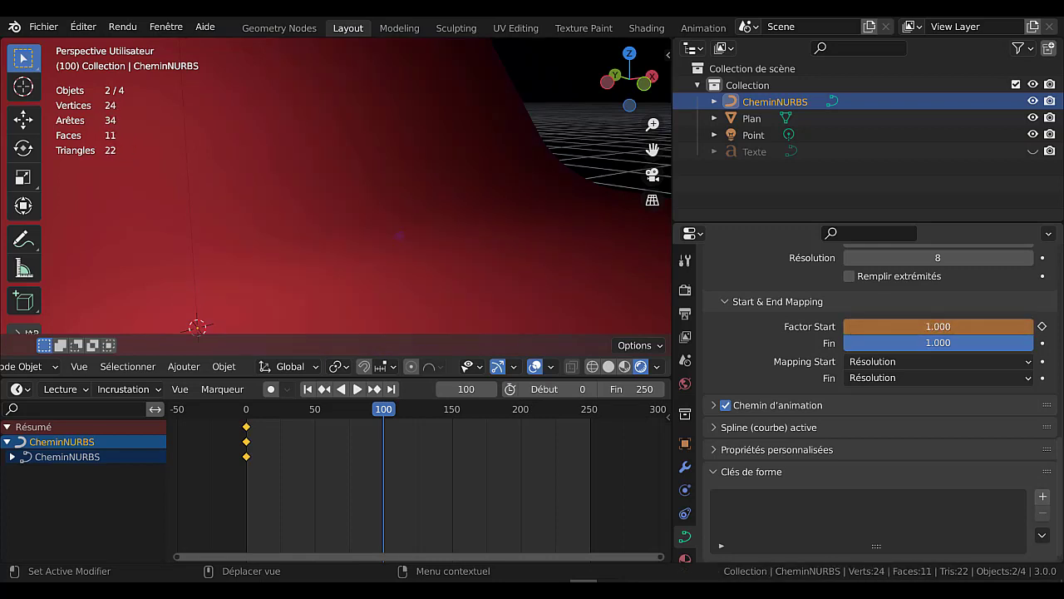
right_click(891, 331)
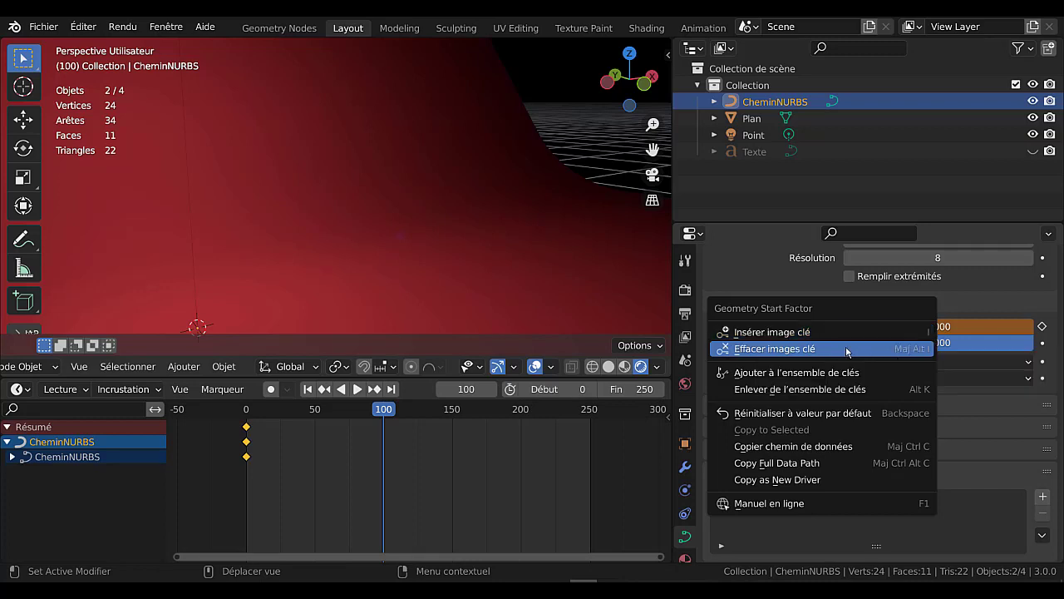
click(808, 349)
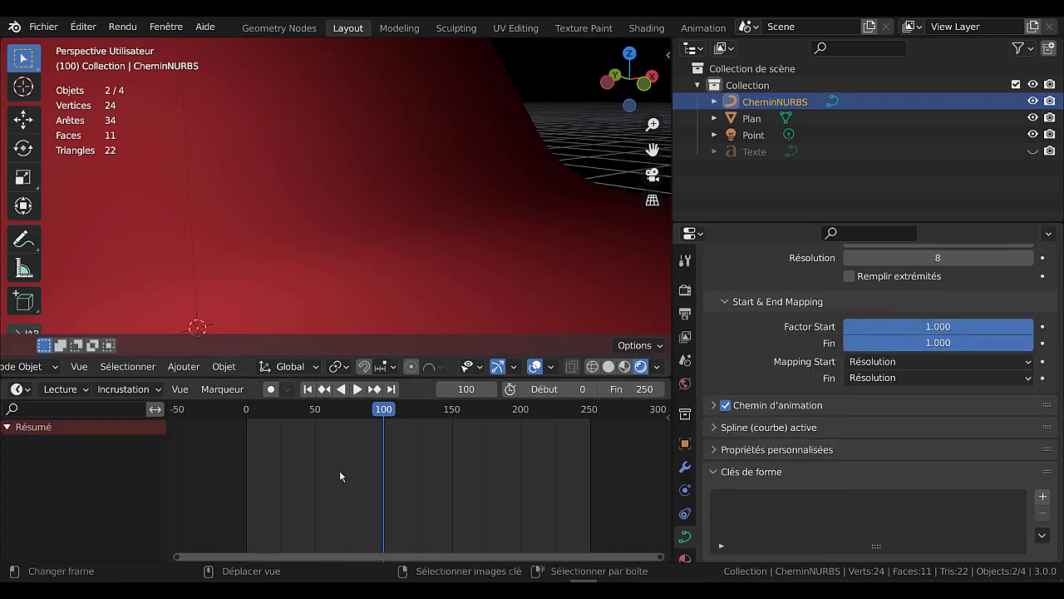
Insert a keyframe at frame 0 for the text curve's start factor of 1.000
click(246, 409)
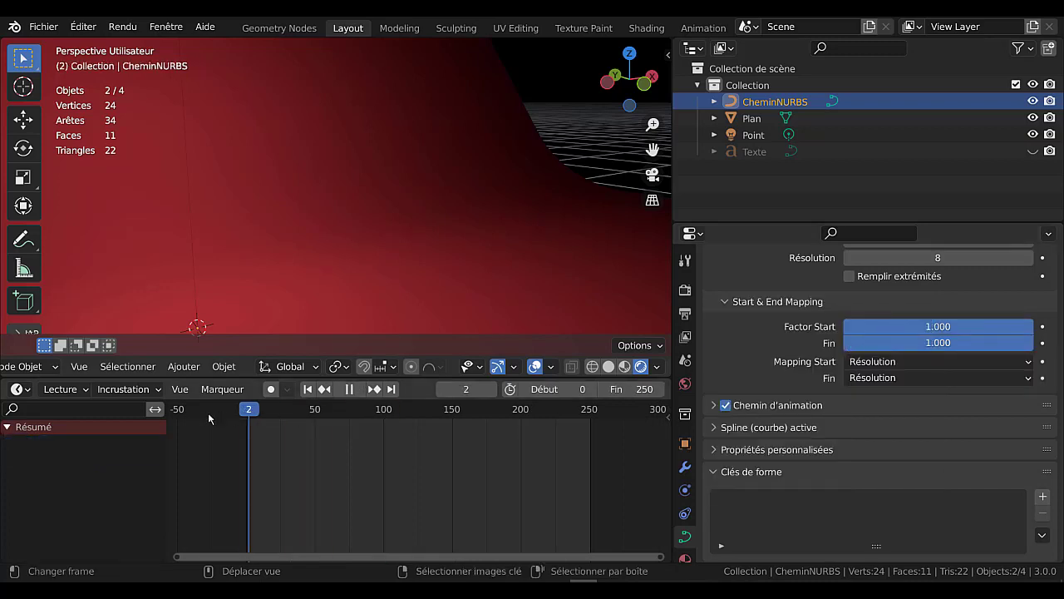
right_click(922, 327)
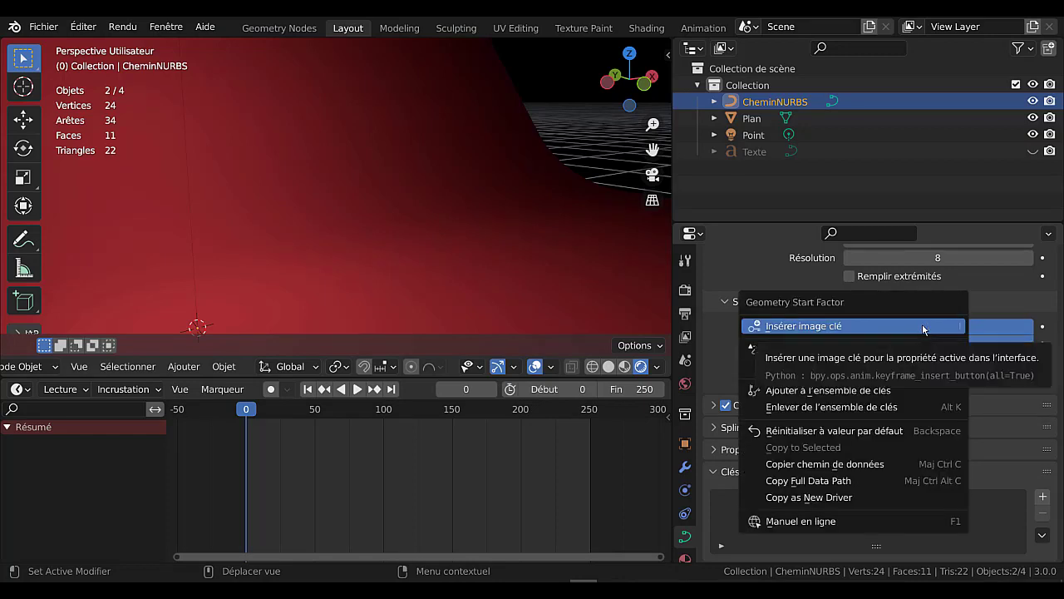
click(872, 327)
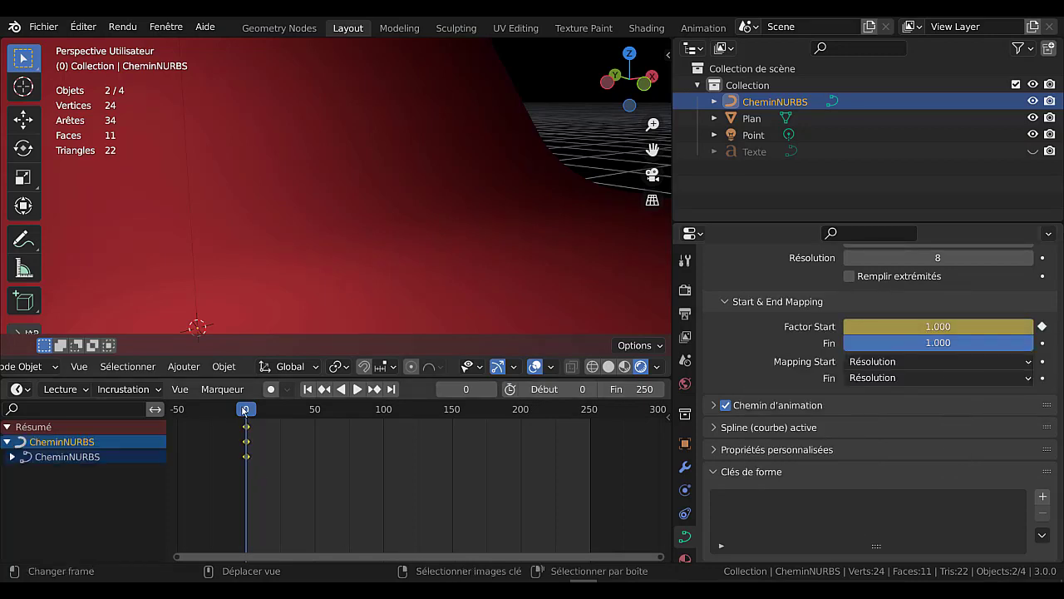
Set the text curve's start factor to 0.000 at frame 99 and insert a keyframe for it
drag(331, 415, 379, 418)
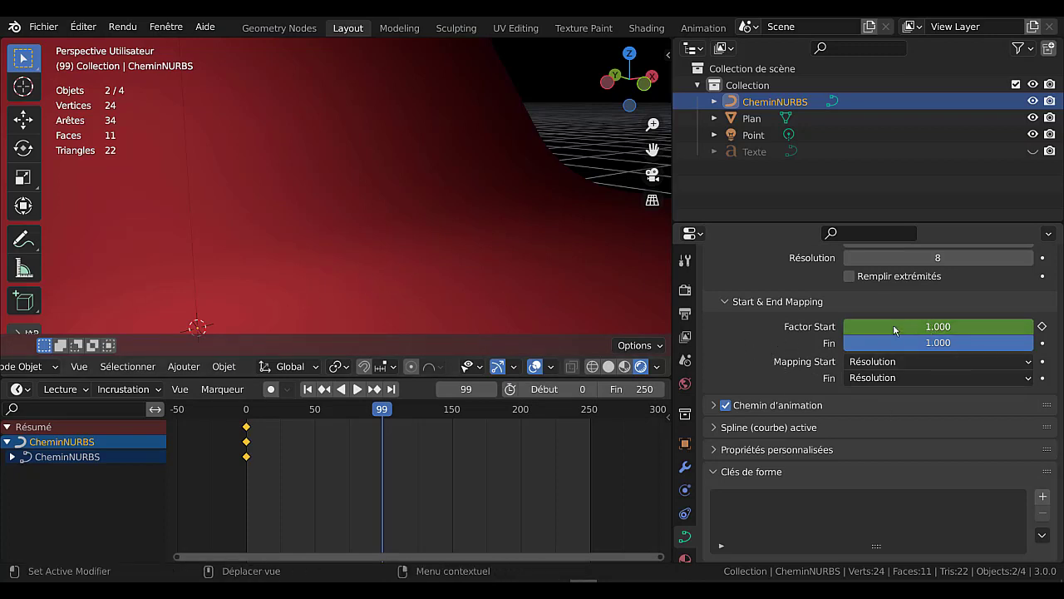
drag(938, 326, 748, 326)
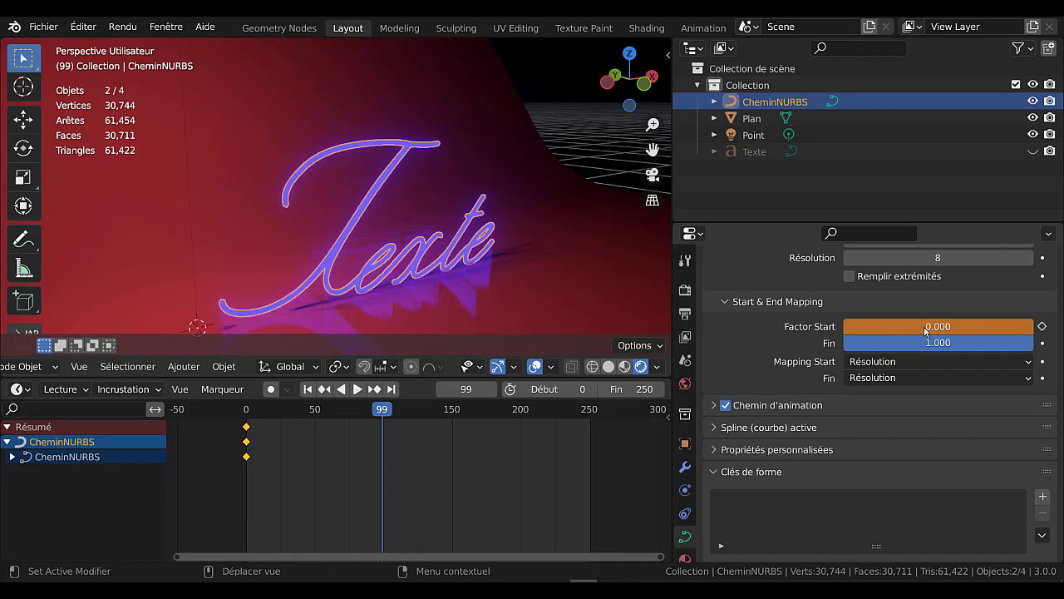
right_click(926, 331)
click(886, 332)
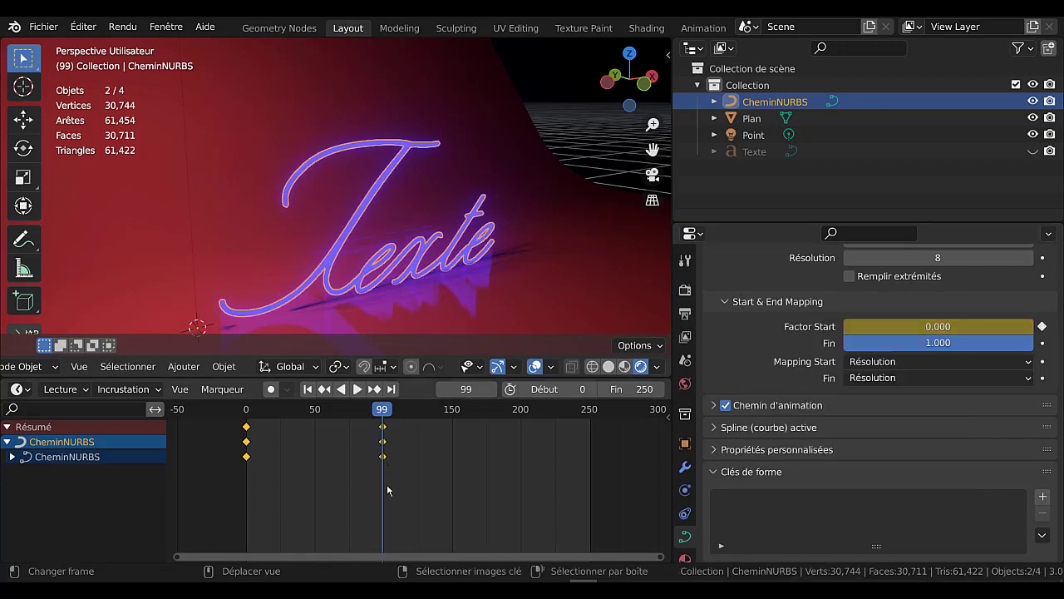
Play the animation from frame 0 to check the text's writing effect
drag(383, 412, 241, 424)
click(352, 390)
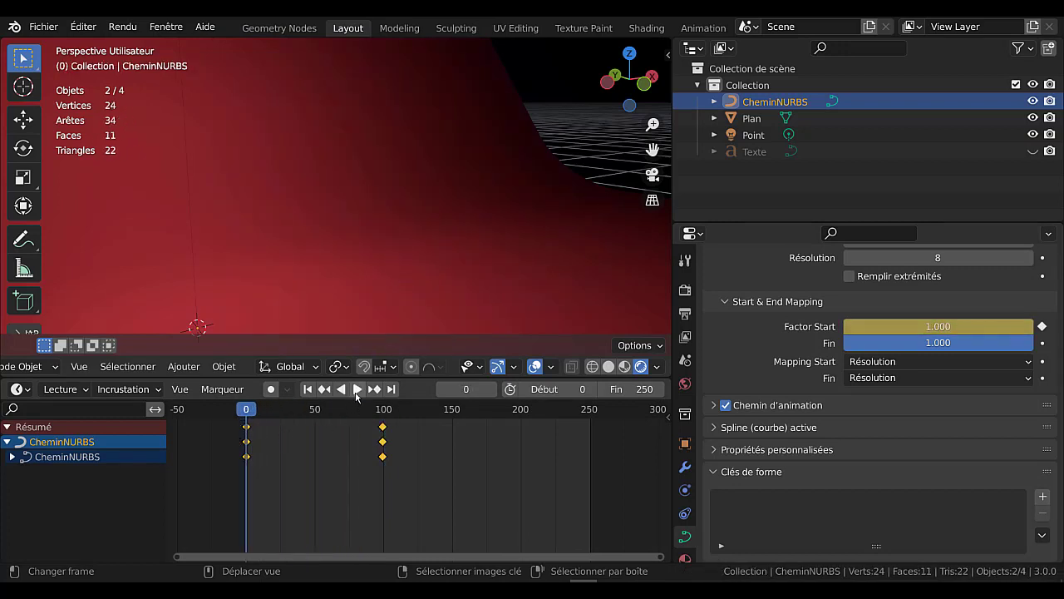
click(357, 389)
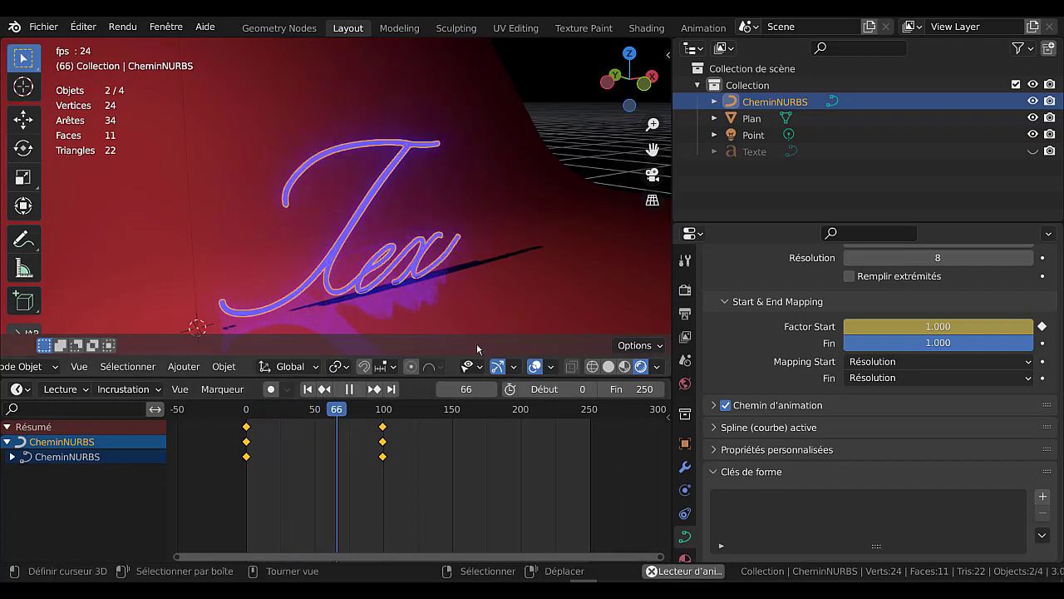
Move the second start factor keyframe earlier to about frame 26 to speed up the writing, and replay the animation
click(514, 366)
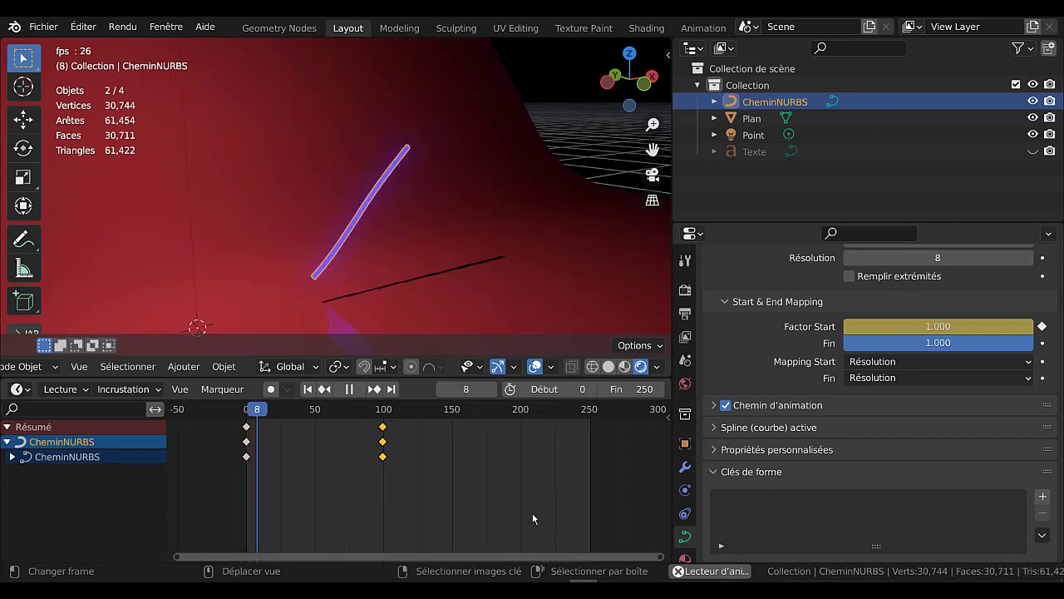
key(g)
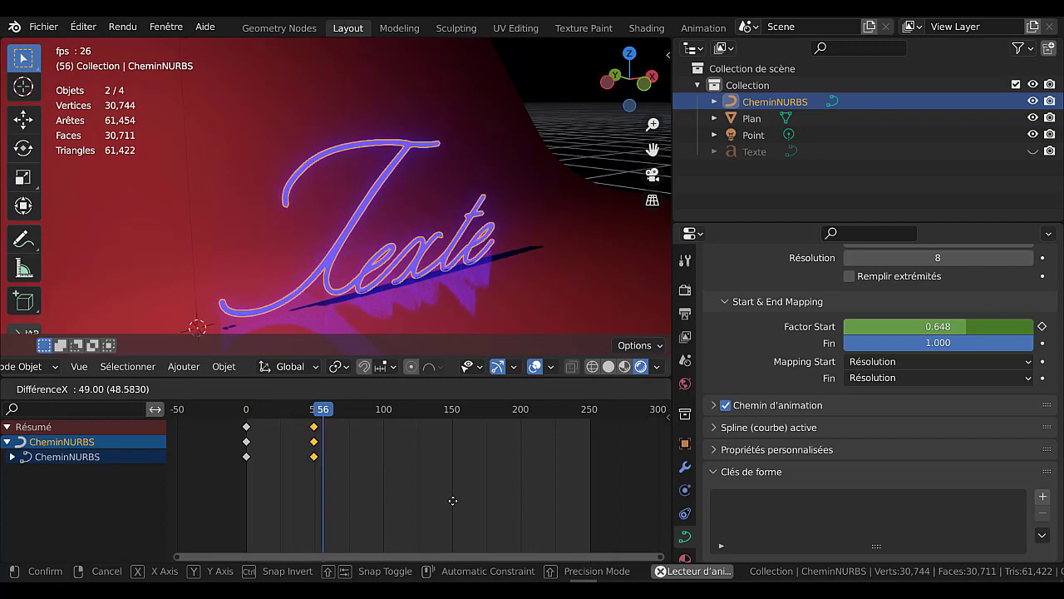
click(423, 504)
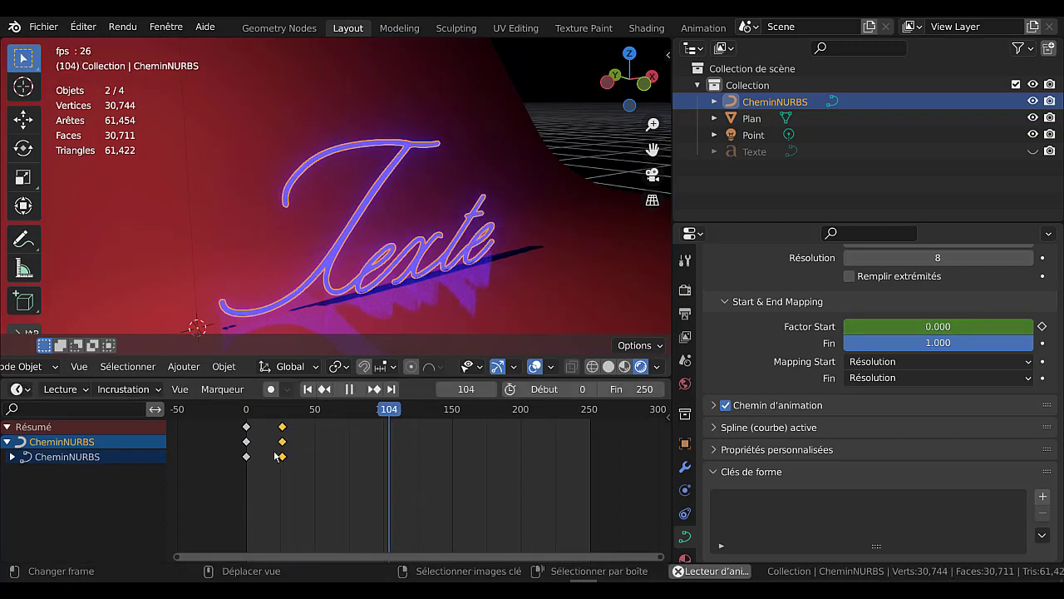
key(shift+Left)
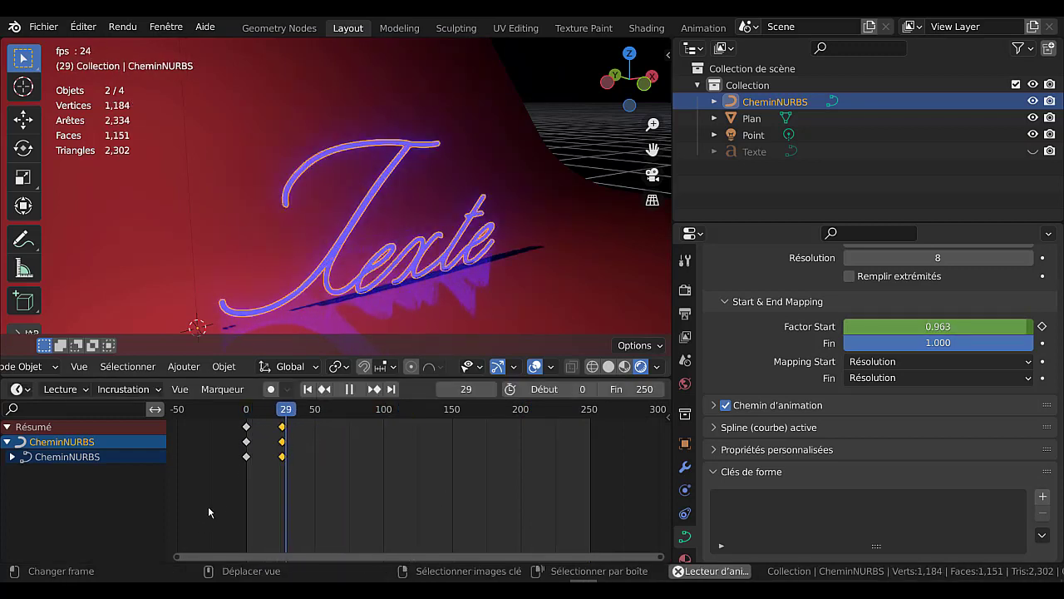
key(shift+Left)
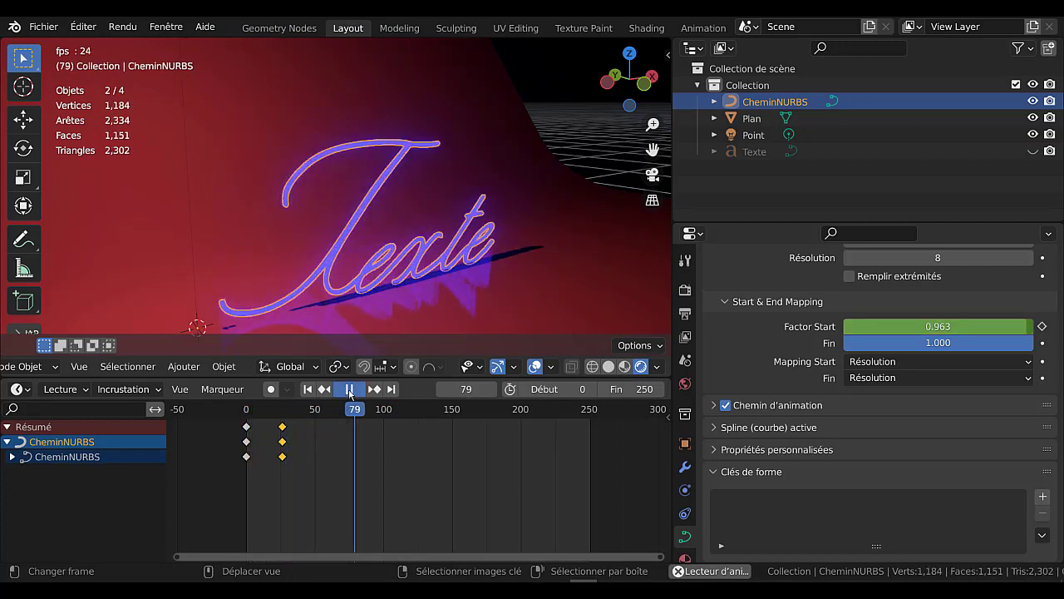
Stop the playback and insert a keyframe at frame 64 holding the start factor at 0.000
key(space)
mouse_move(343, 416)
mouse_down()
mouse_move(301, 417)
mouse_move(334, 420)
mouse_up()
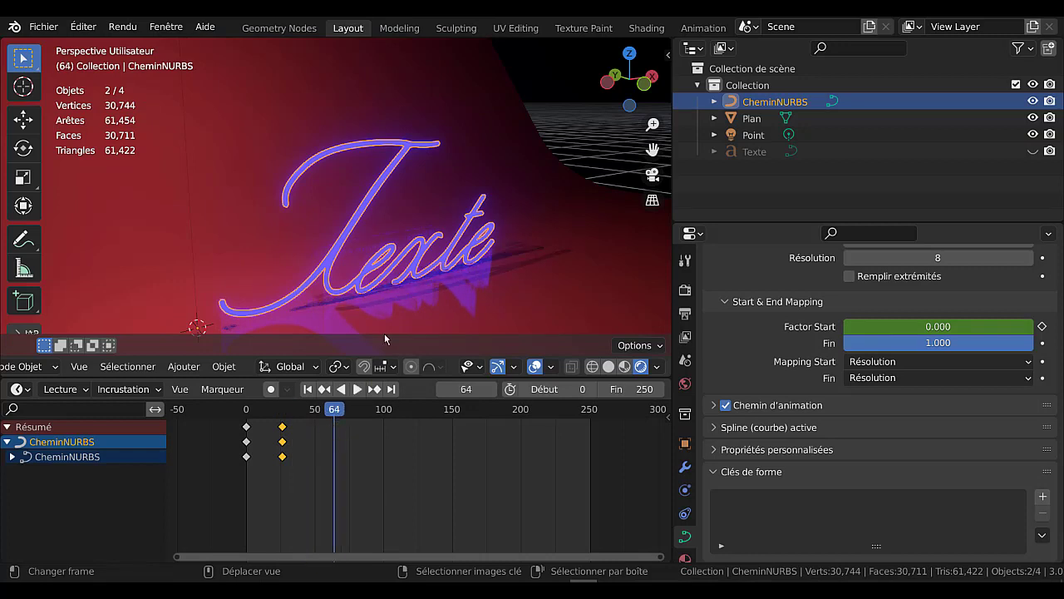
right_click(912, 323)
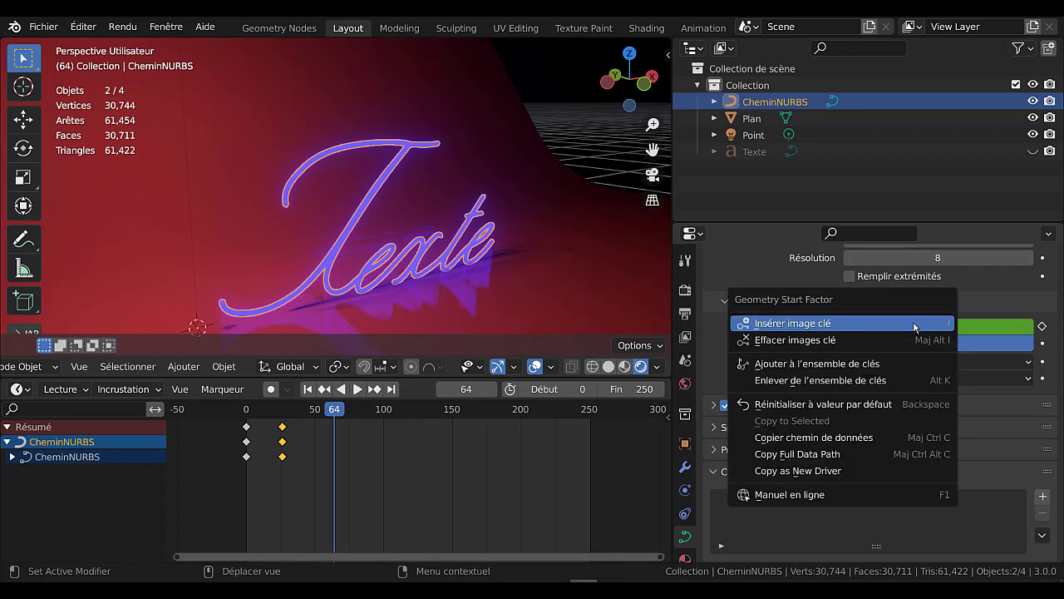
click(912, 324)
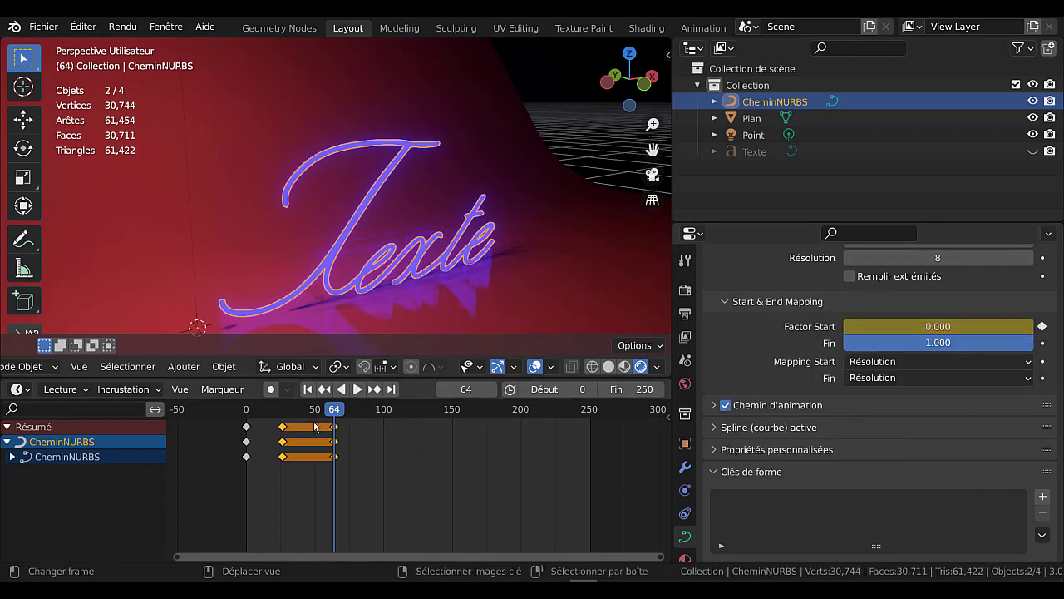
Preview the text appearing from frame 0, and keyframe the start factor at 1.000 on frame 99
drag(332, 413, 246, 409)
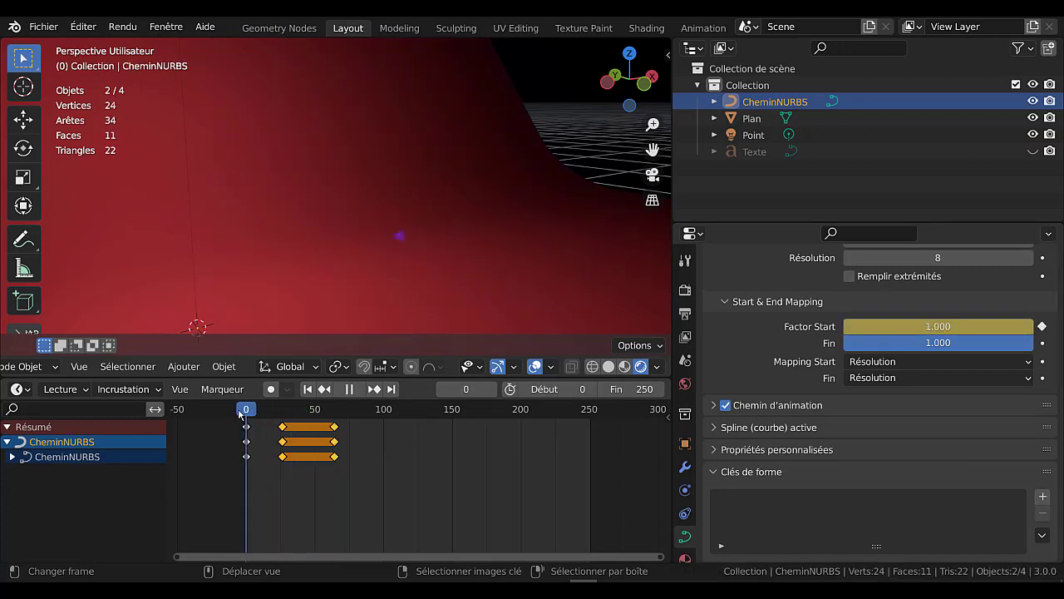
key(space)
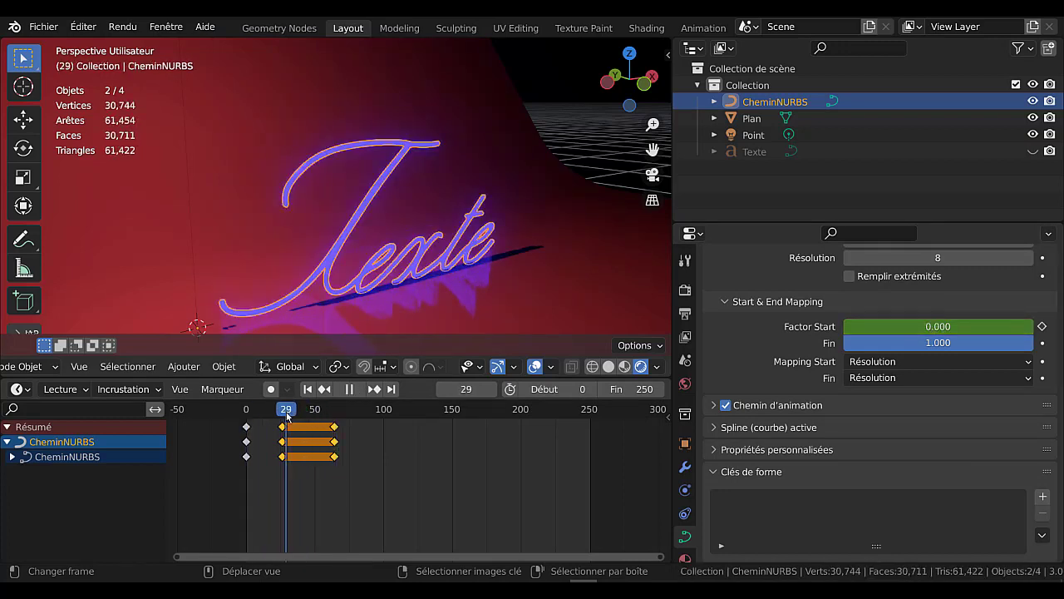
drag(292, 420, 383, 439)
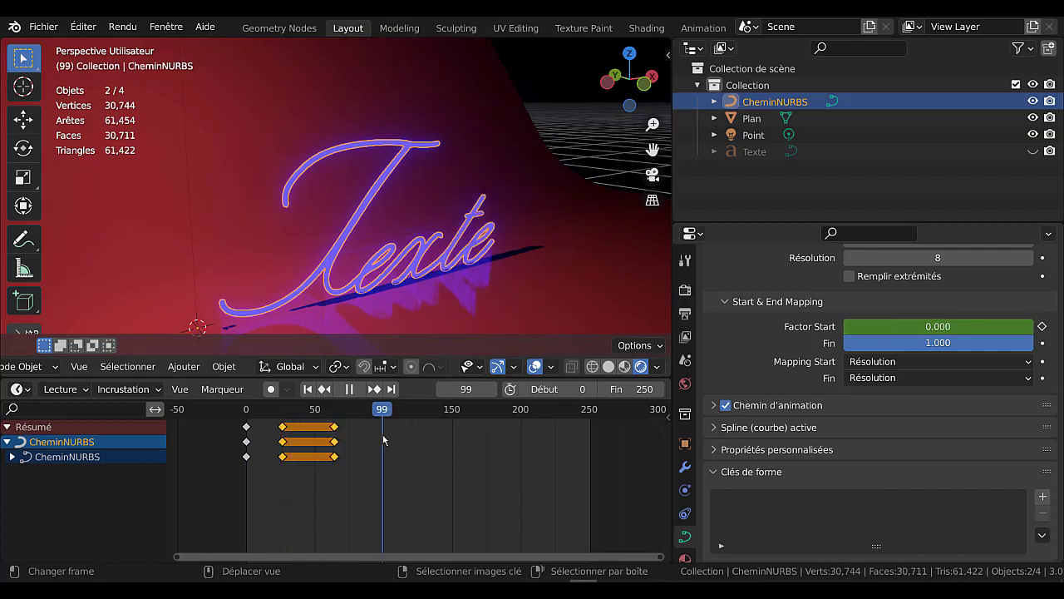
key(space)
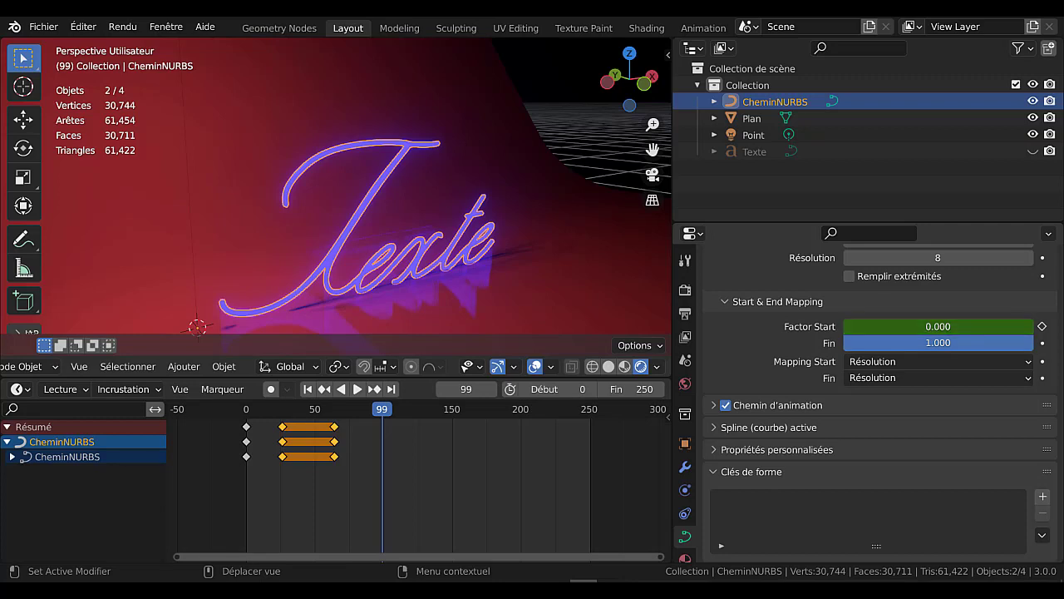
drag(844, 326, 1034, 326)
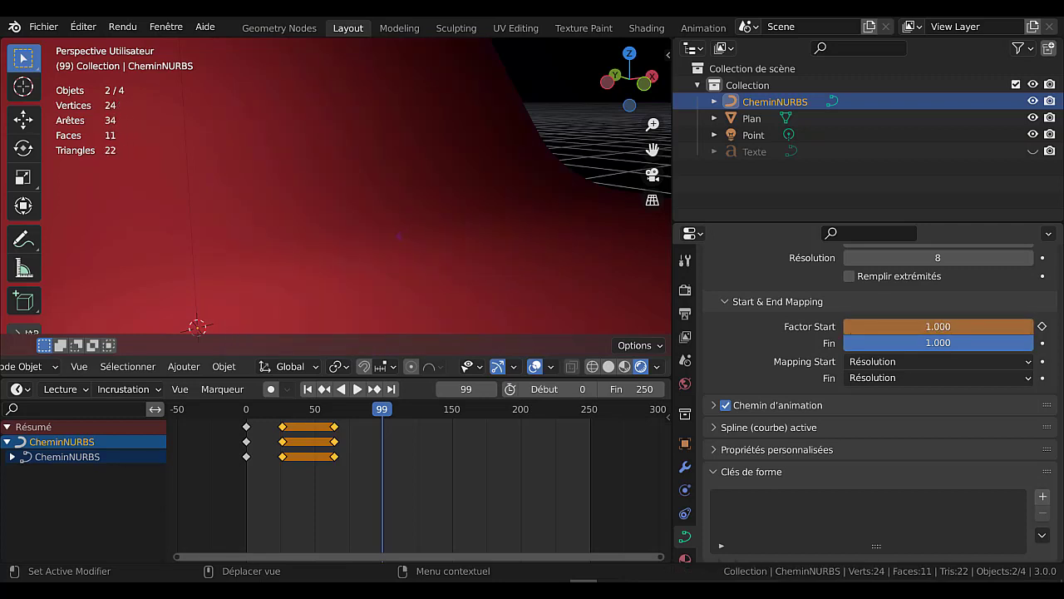
right_click(951, 329)
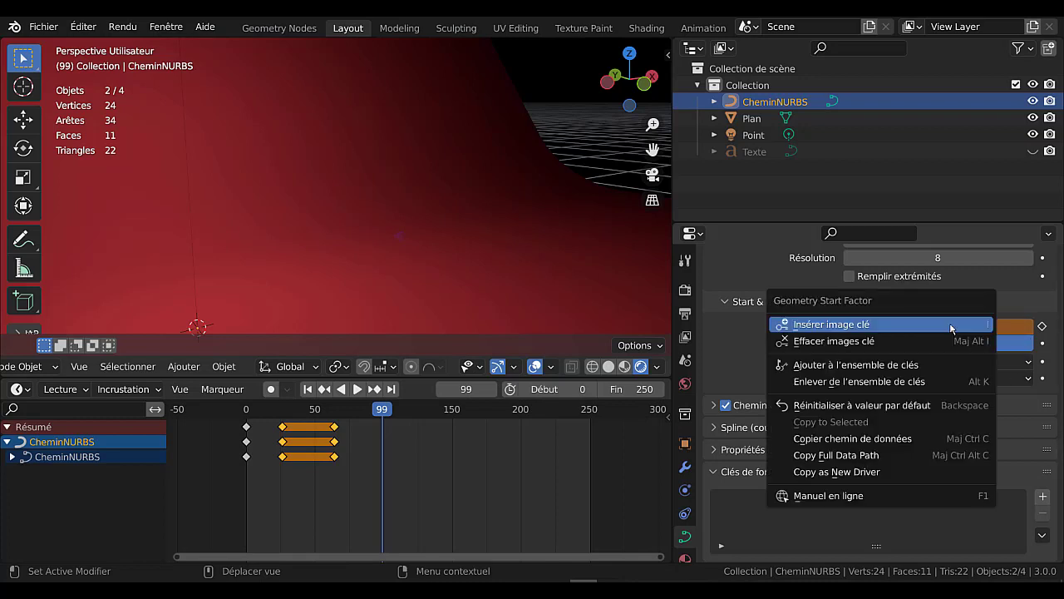
click(899, 329)
Insert a keyframe at frame 126 holding the start factor at 1.000
drag(364, 410, 420, 456)
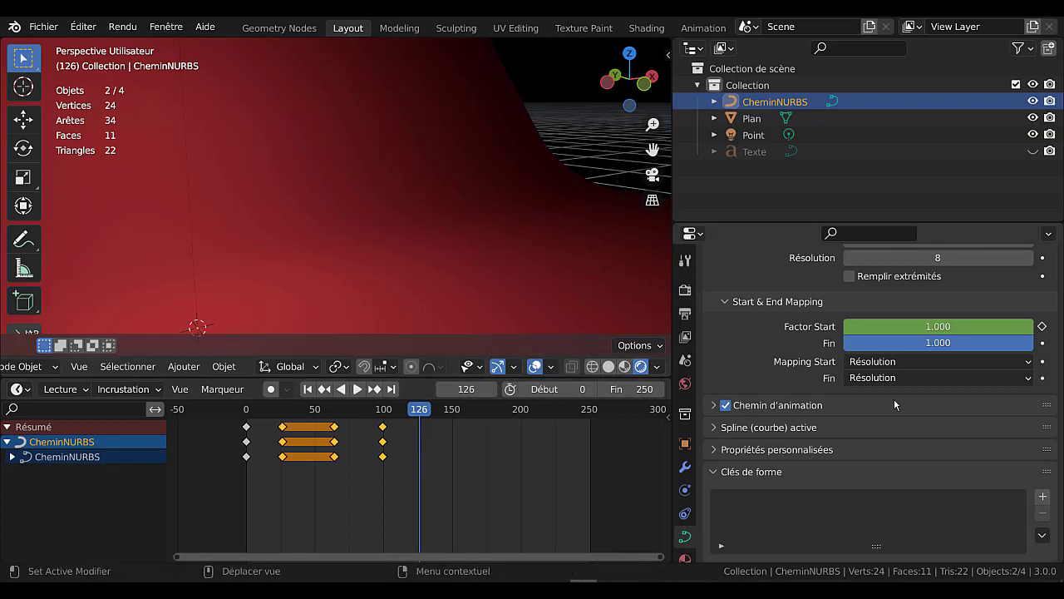
right_click(927, 326)
click(927, 326)
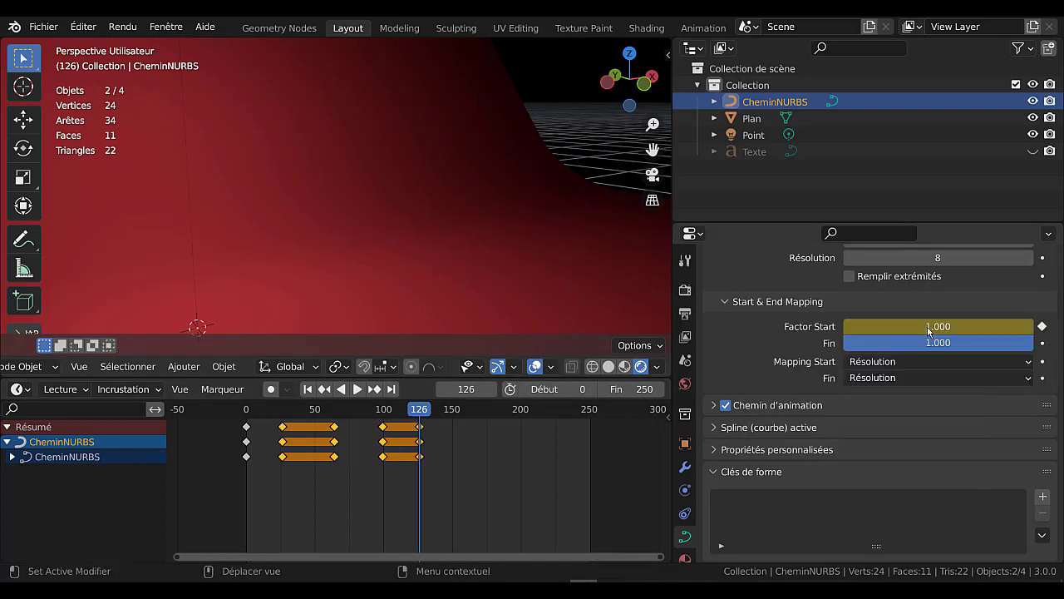
Set the start factor to 0.000 at frame 182 and insert a keyframe for it
drag(419, 415, 497, 439)
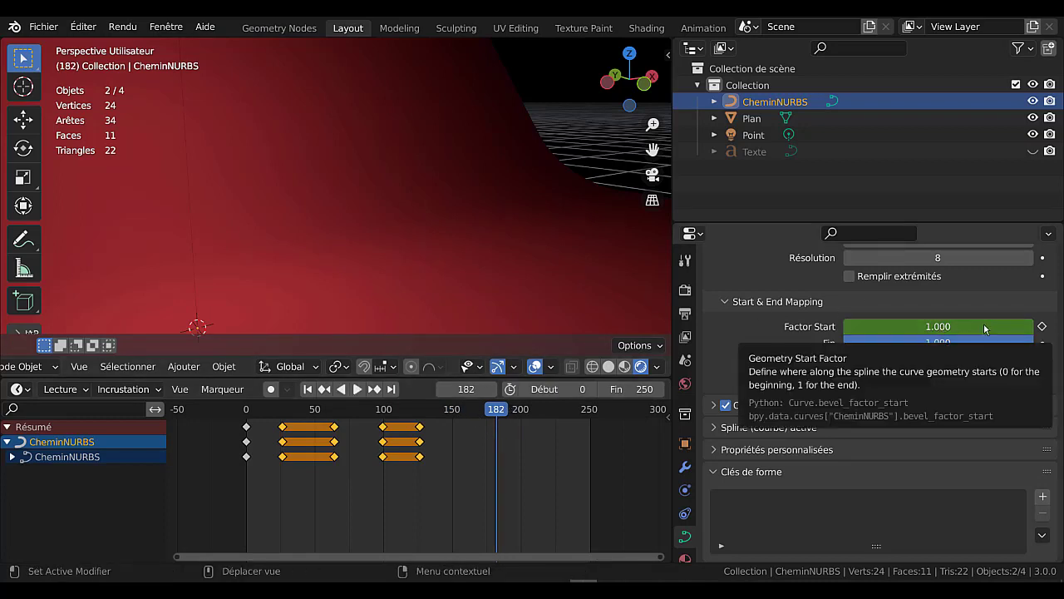
mouse_move(940, 330)
mouse_down()
mouse_move(851, 331)
mouse_move(844, 348)
mouse_up()
right_click(878, 326)
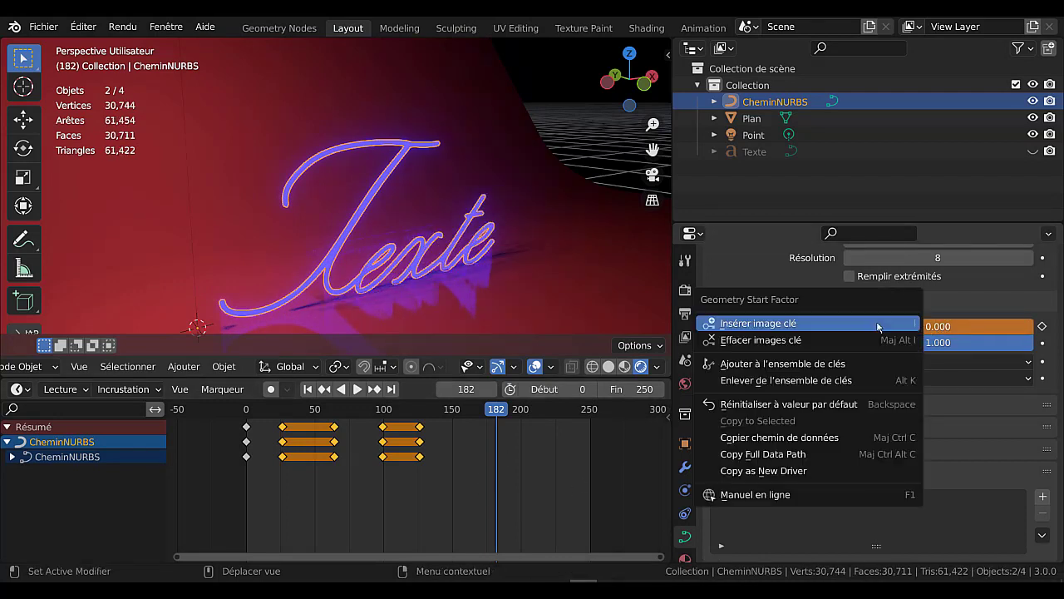
click(863, 327)
Preview the neon text's writing and erasing animation from frame 0 to about frame 218, stopping playback at the end
drag(494, 410, 235, 430)
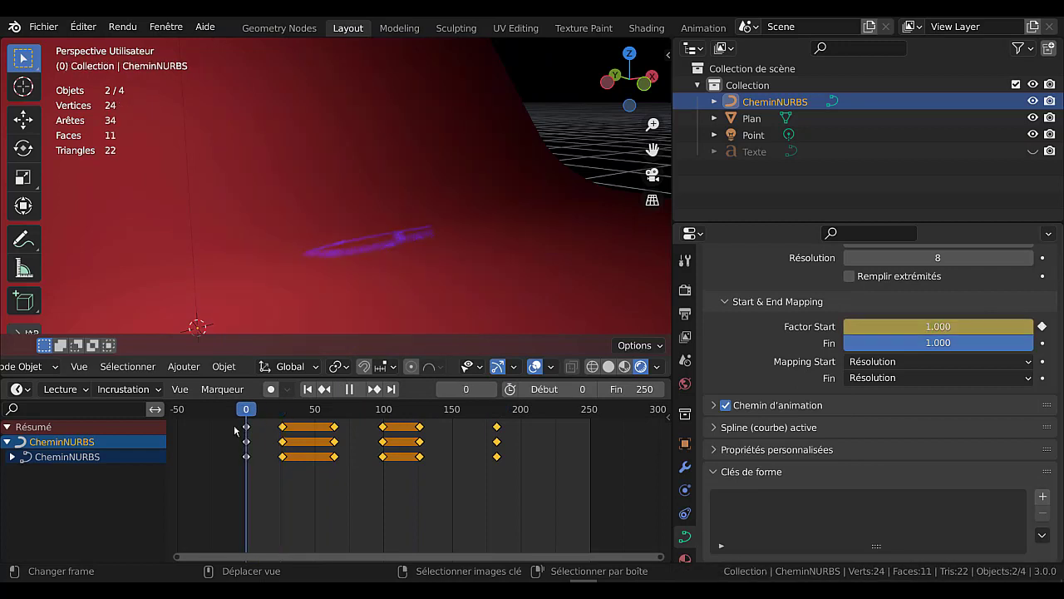
key(space)
key(space)
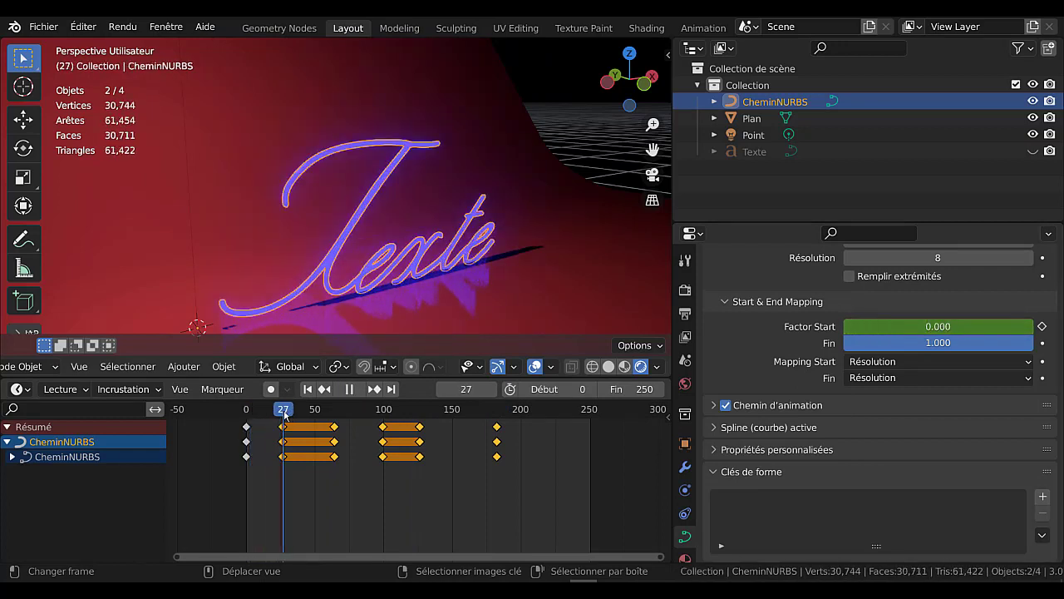
drag(284, 412, 337, 414)
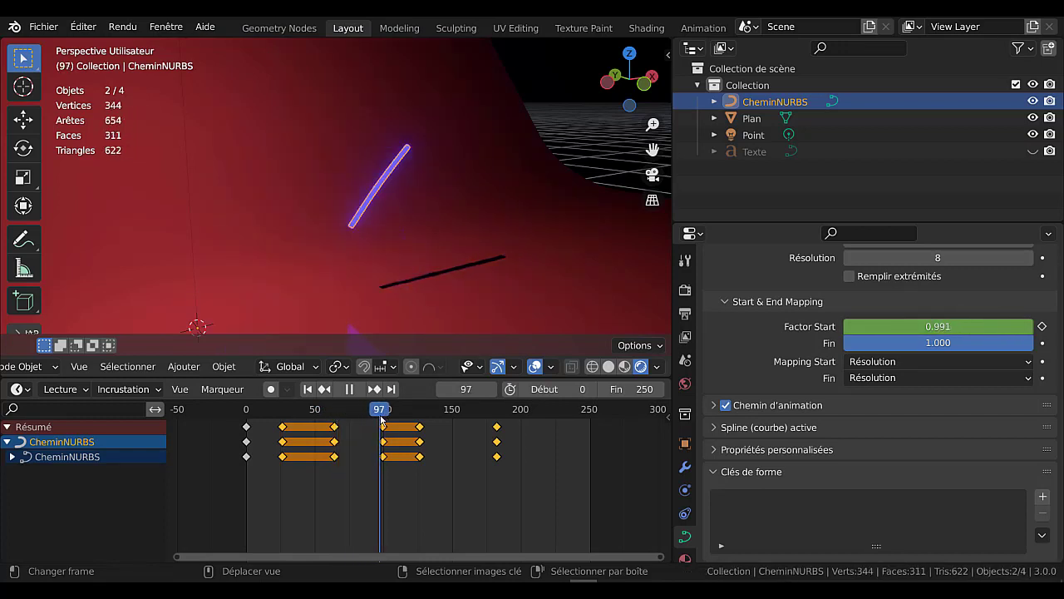
drag(380, 416, 419, 424)
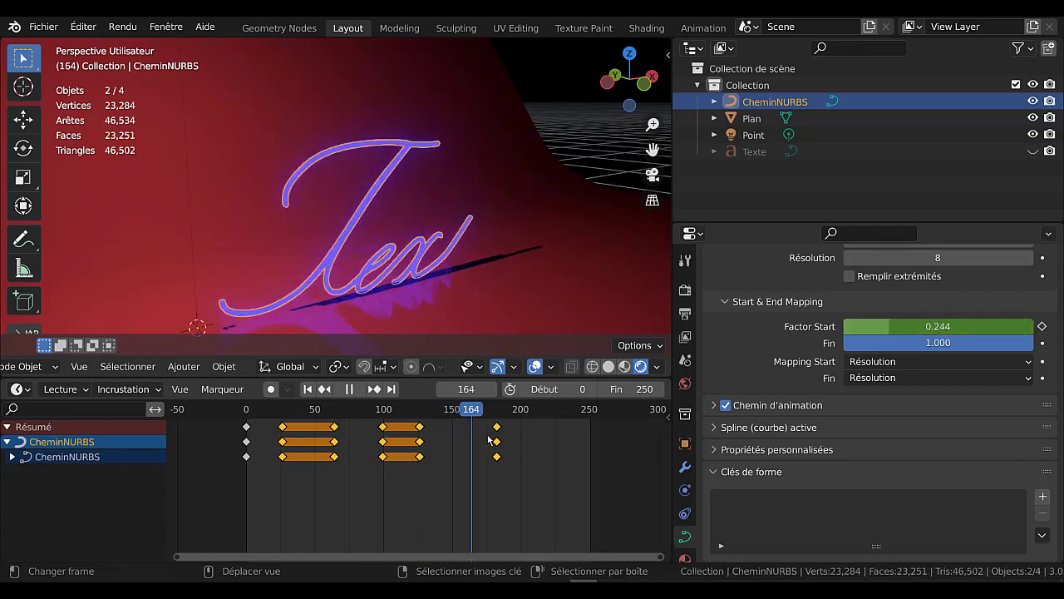
drag(499, 445, 547, 447)
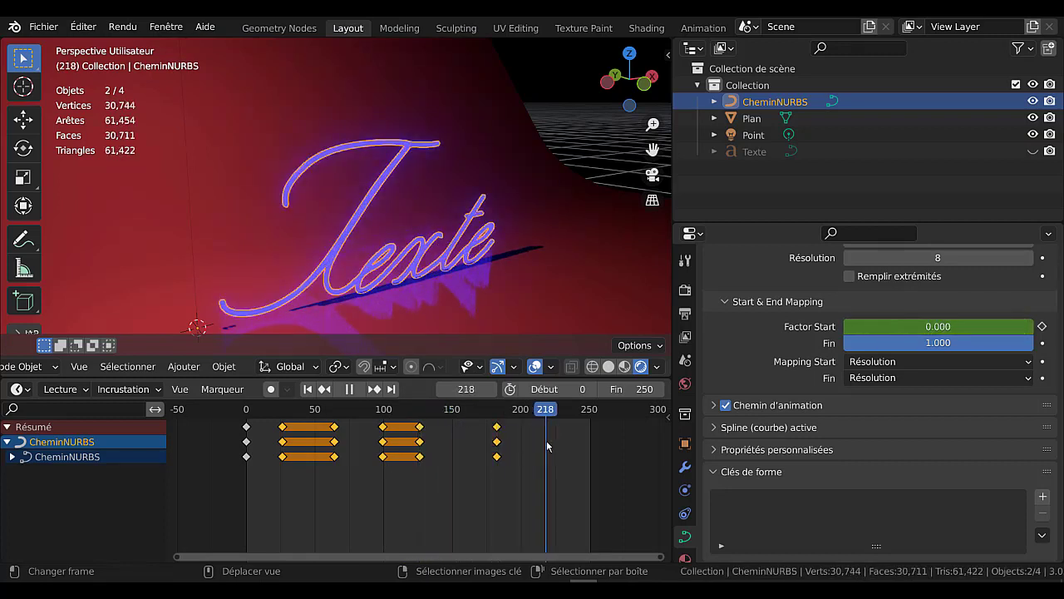
key(space)
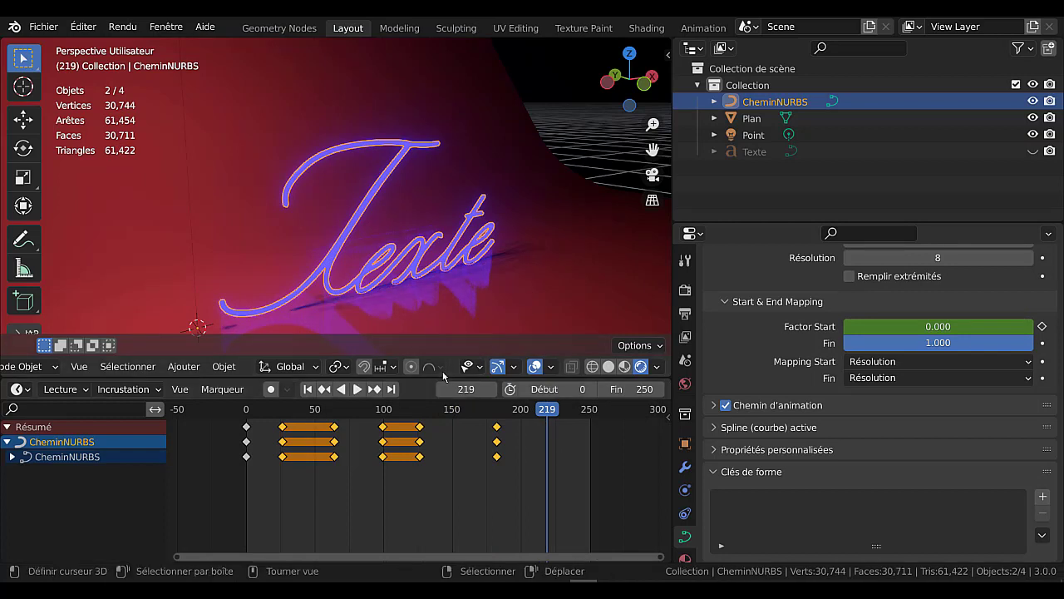
Turn on automatic keyframing and extend the animation's end frame to 455, giving the 3D view more height
drag(428, 376, 429, 438)
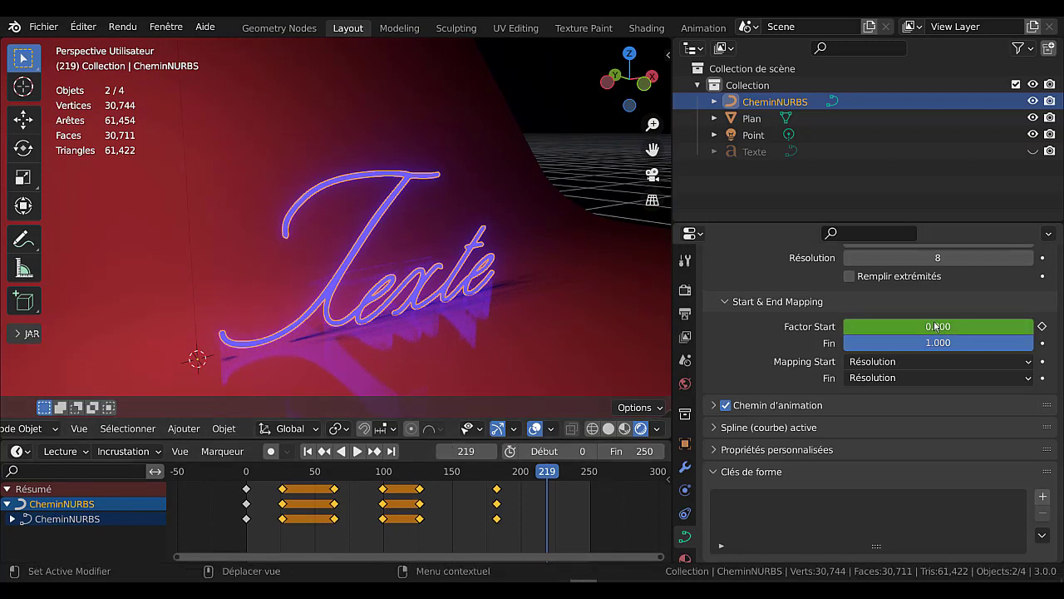
click(270, 453)
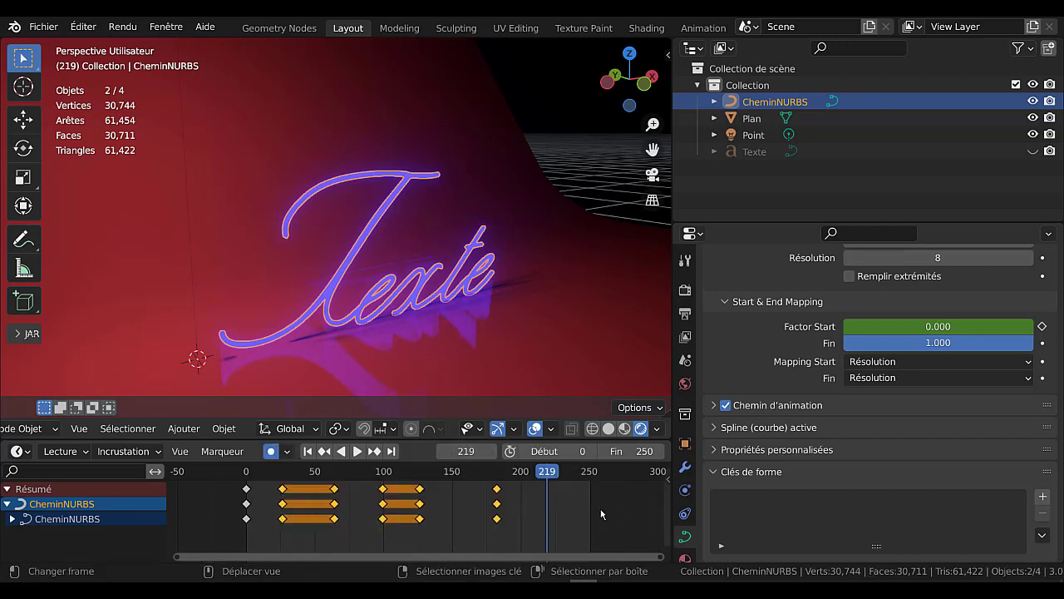
scroll(610, 503, down, 7)
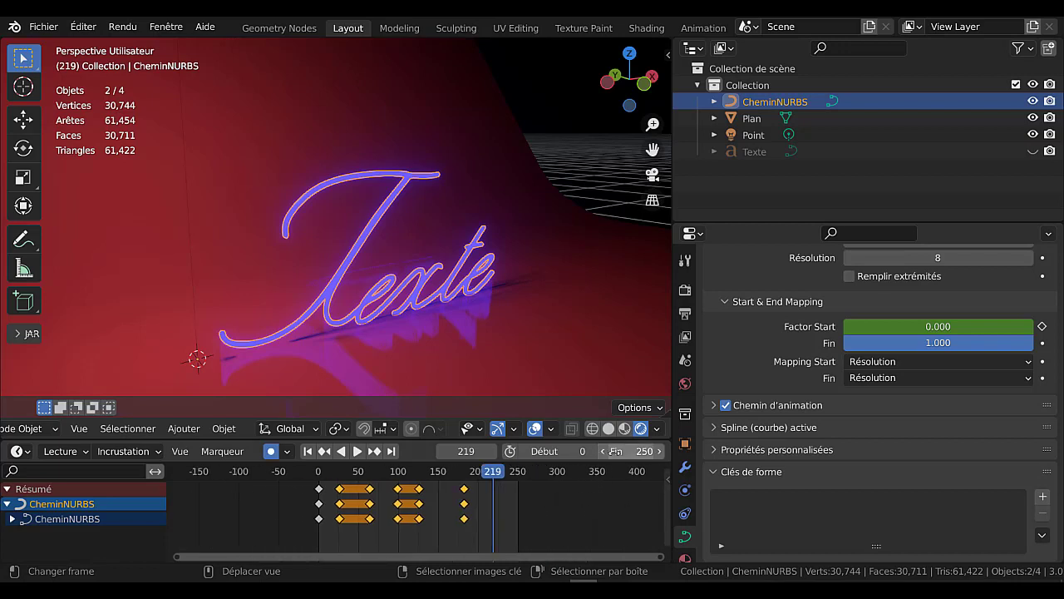
drag(622, 452, 657, 452)
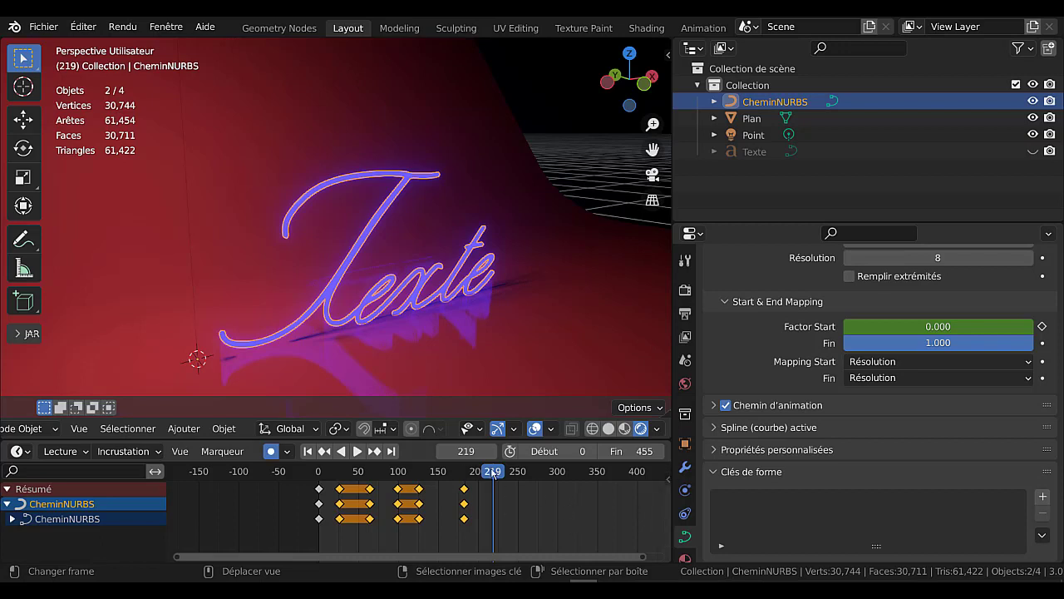
Insert a keyframe at frame 223 holding the start factor at 0.000
drag(470, 472, 496, 484)
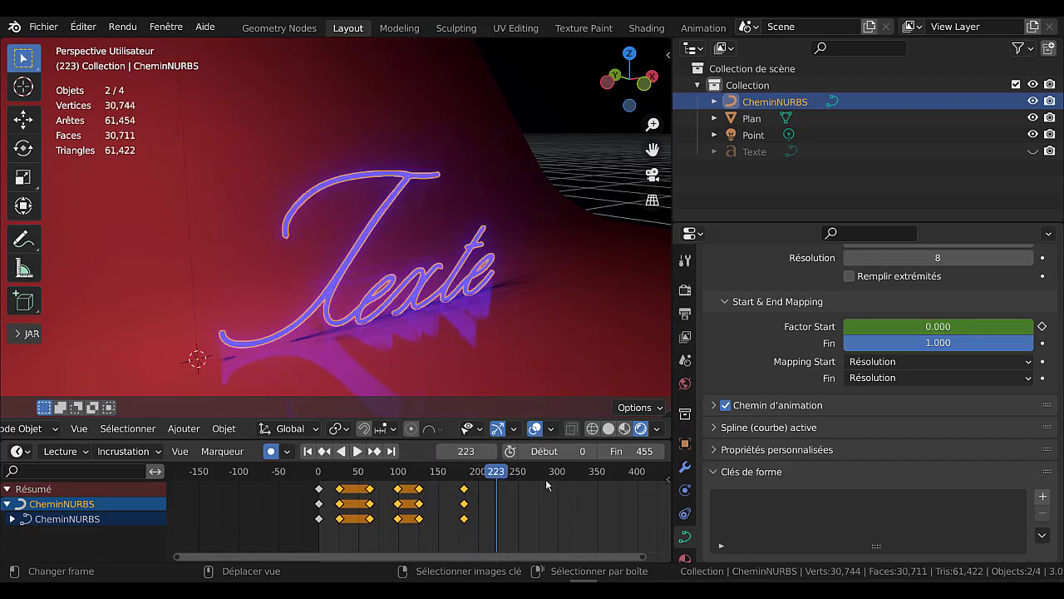
right_click(917, 326)
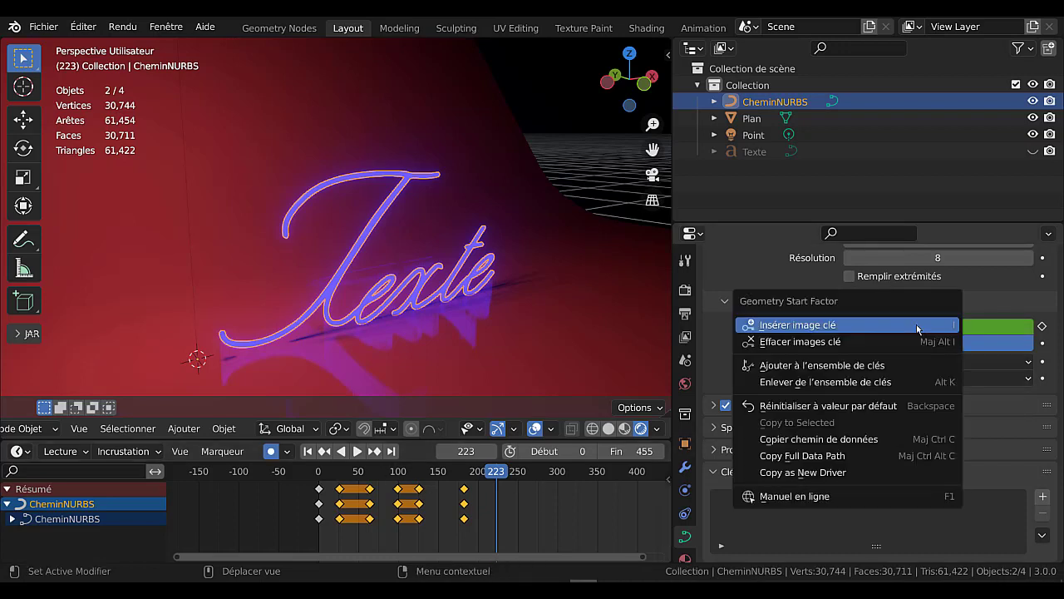
click(867, 325)
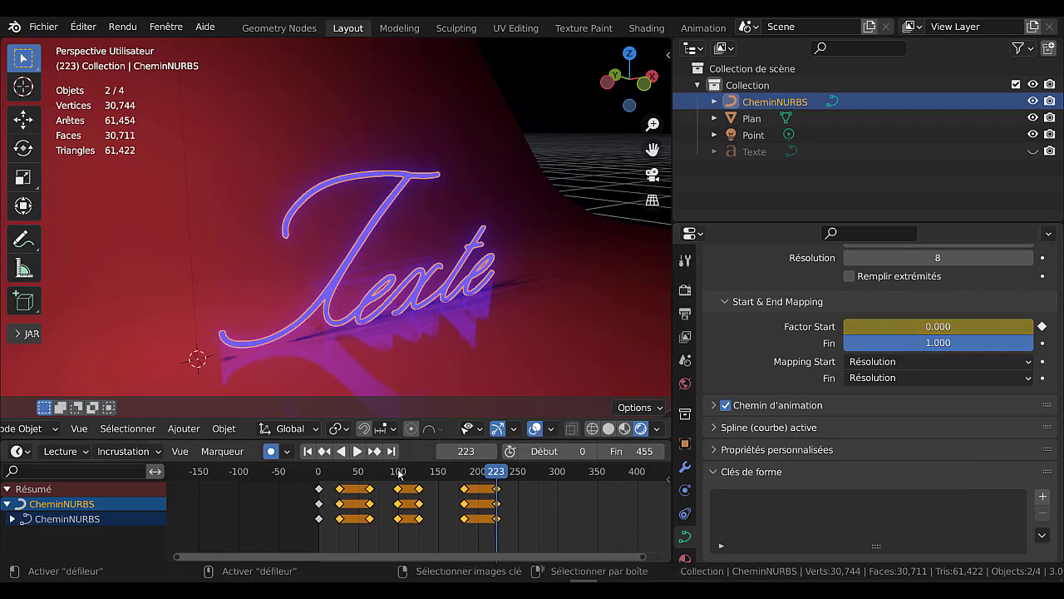
Set the curve's start factor to 1.000 at frame 282 and insert a keyframe for it
drag(501, 474, 545, 482)
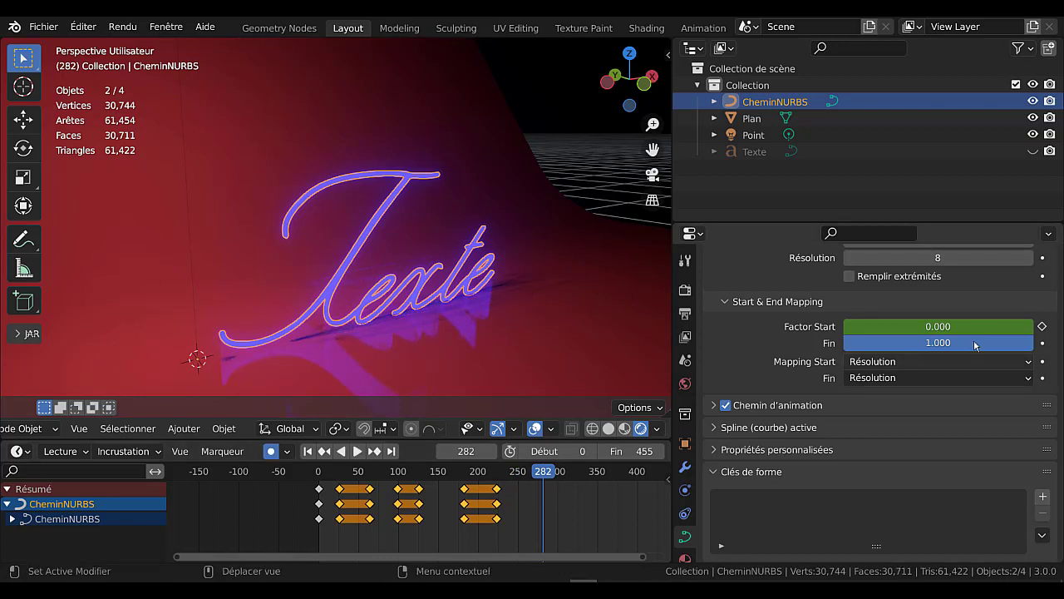
drag(864, 326, 1044, 326)
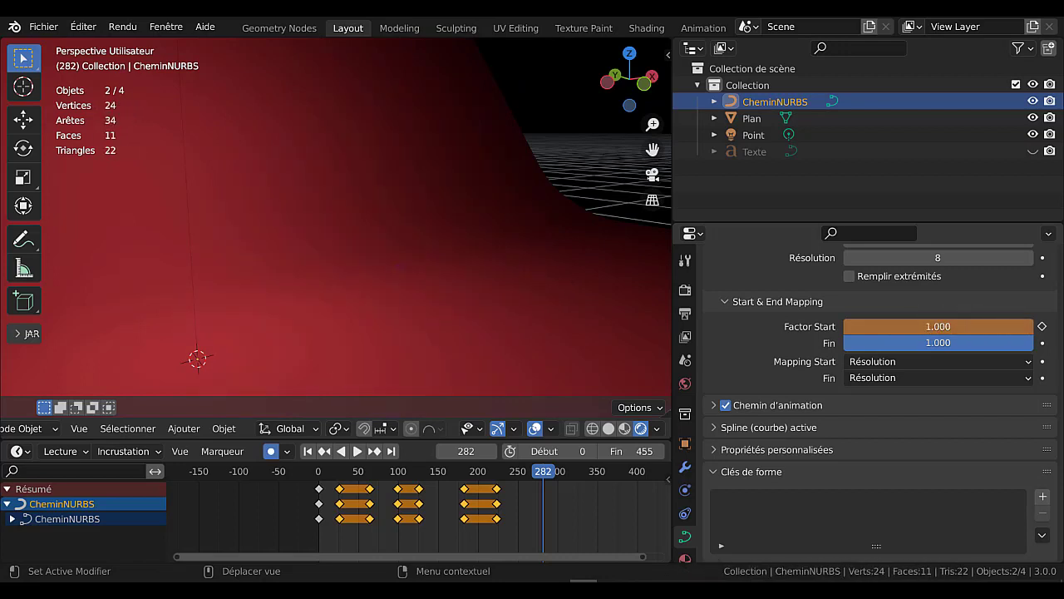
click(1041, 326)
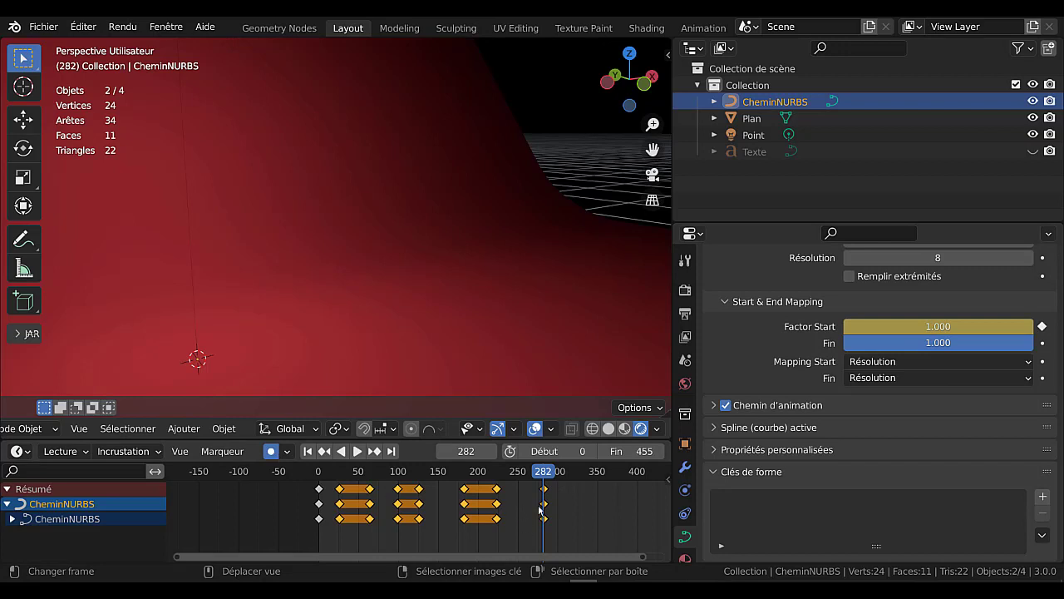
Insert a keyframe at frame 342 holding the start factor at 1.000
drag(547, 473, 591, 473)
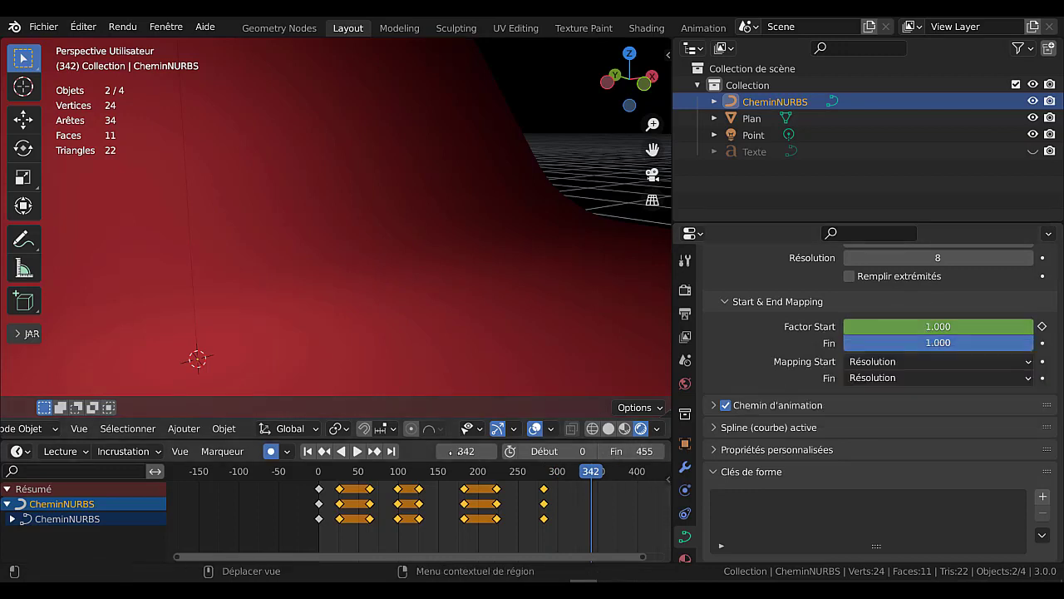
right_click(900, 330)
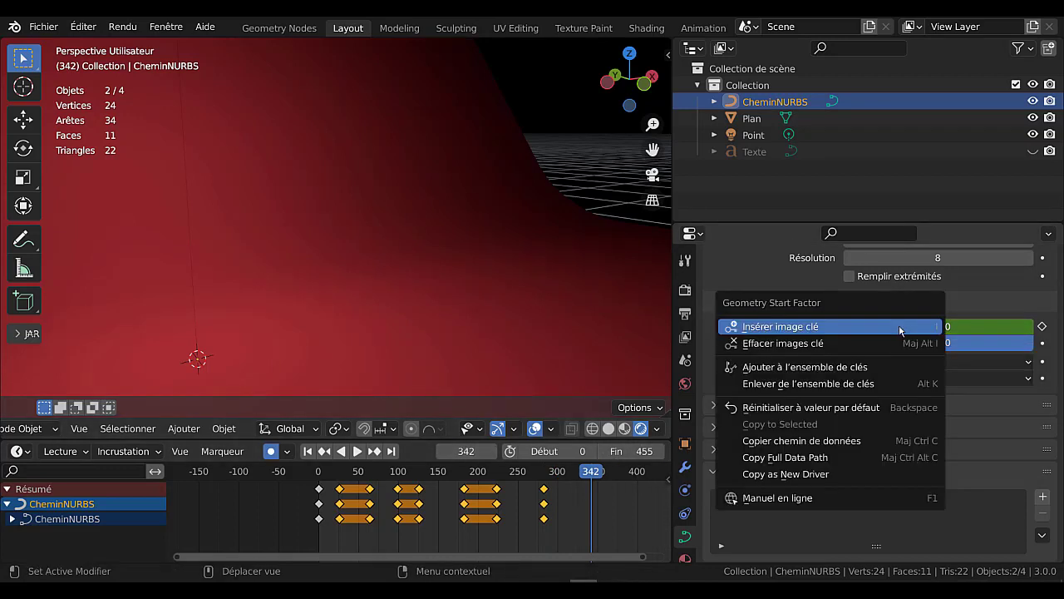
click(900, 330)
Set the start factor to 0.000 at frame 399 and keyframe it
key(space)
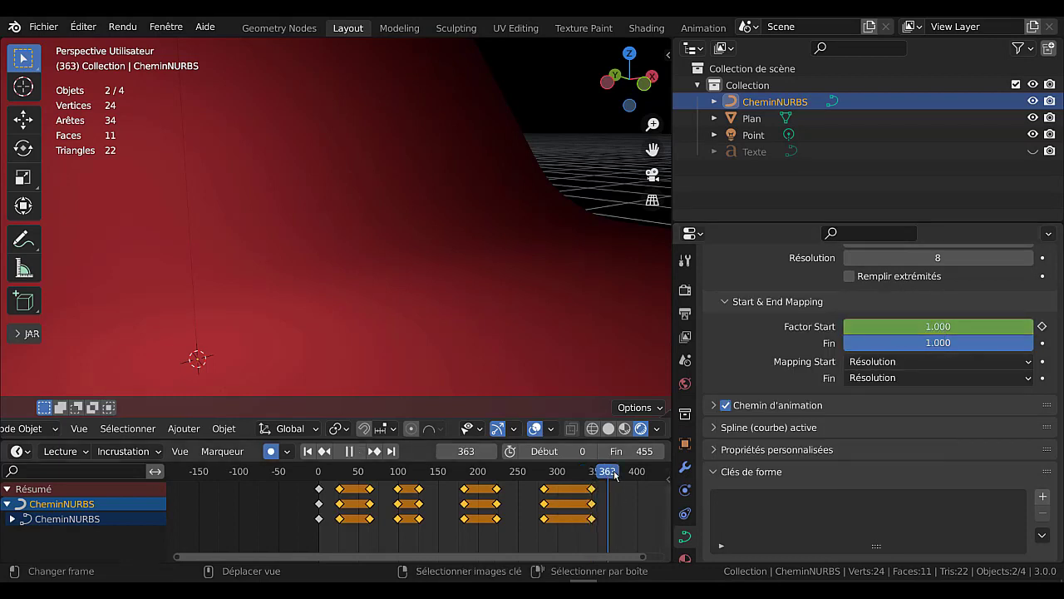
drag(981, 330, 856, 330)
key(i)
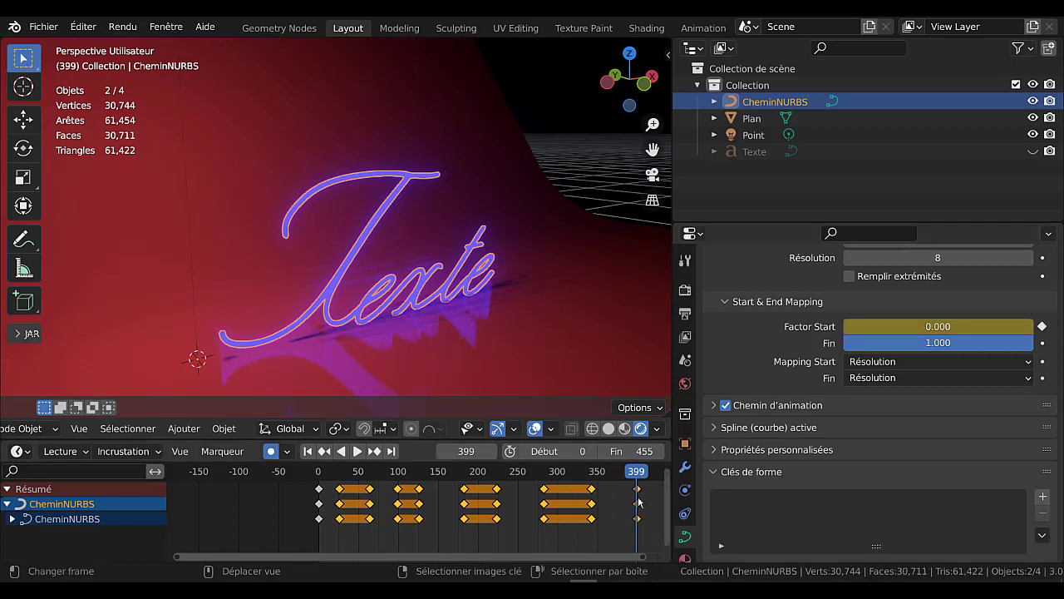
Play the animation from frame 237, widening the 3D view and making the timeline taller during playback
drag(615, 476, 507, 499)
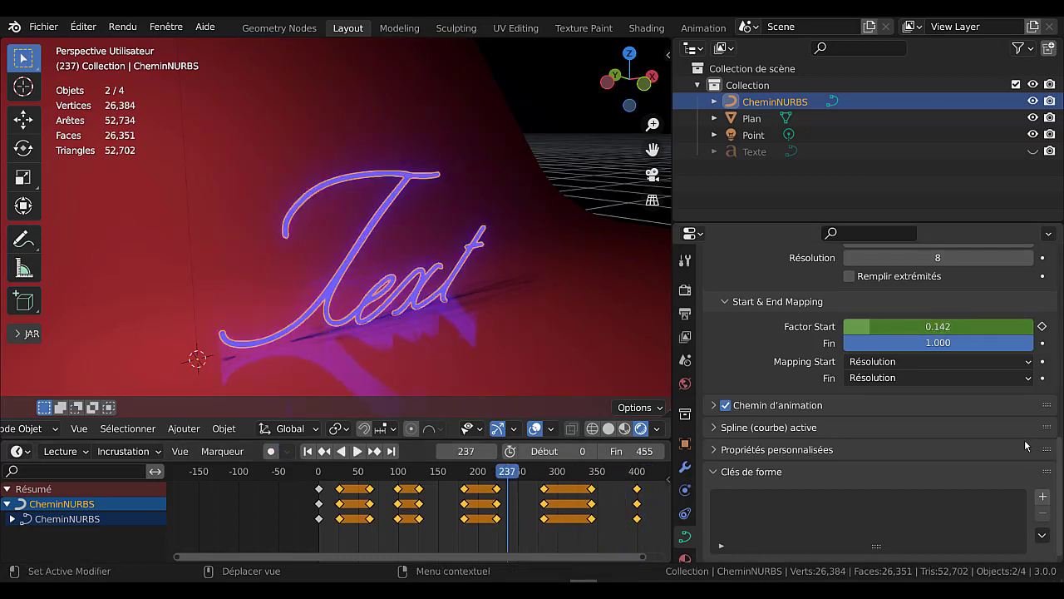
click(357, 454)
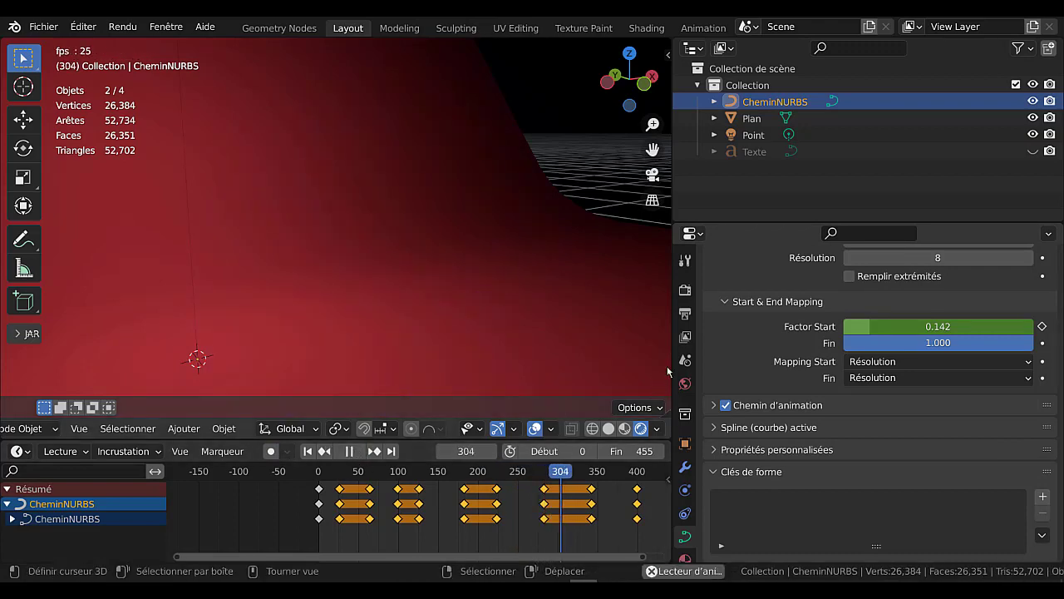
drag(670, 362, 791, 373)
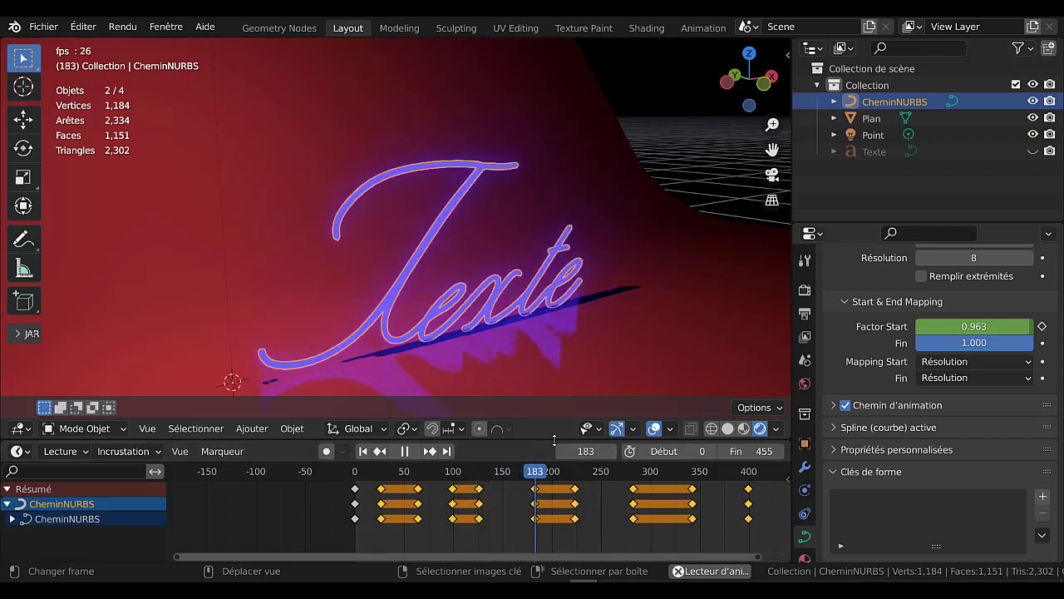
drag(554, 440, 557, 388)
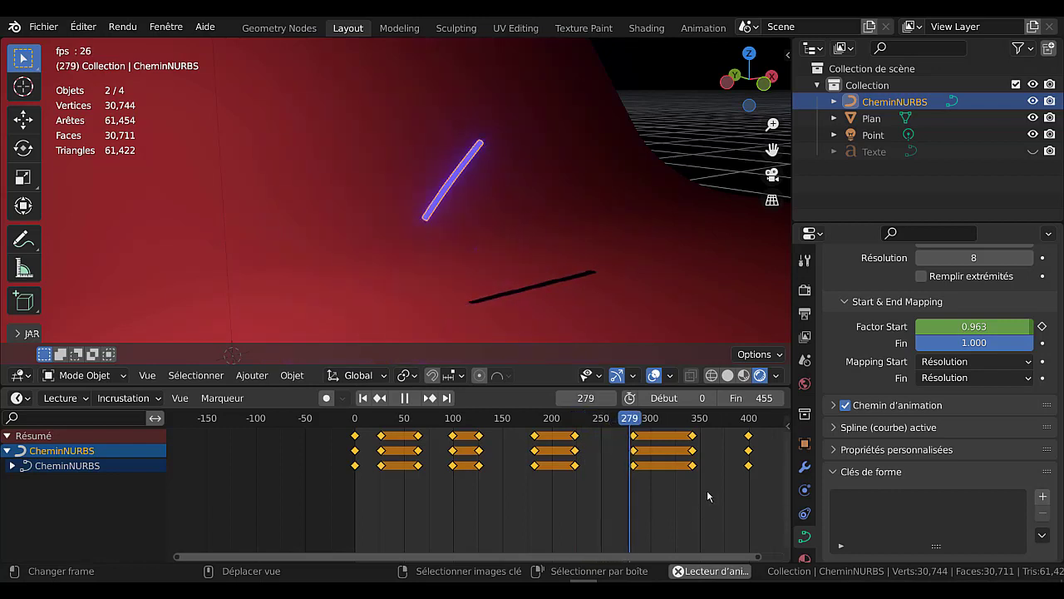
Scale all the keyframes closer together in time so that the sequence ends at about frame 145
scroll(776, 503, down, 4)
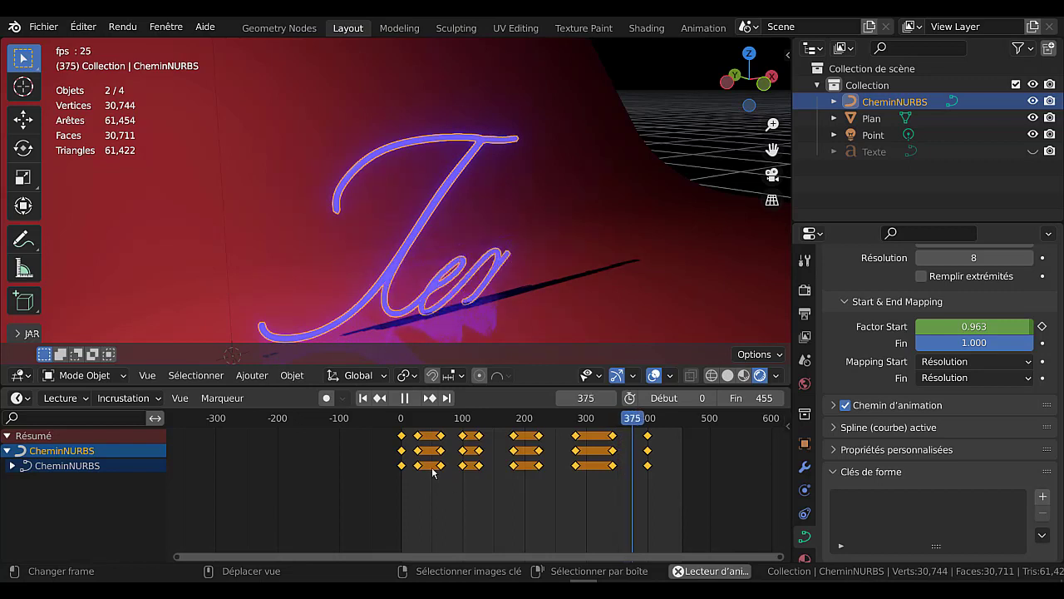
key(s)
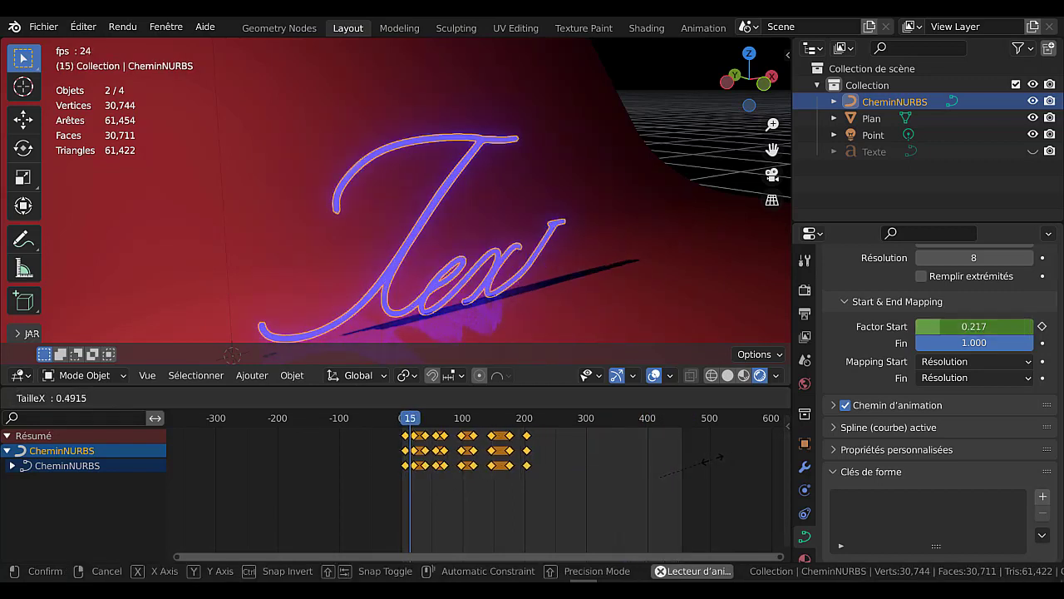
click(579, 488)
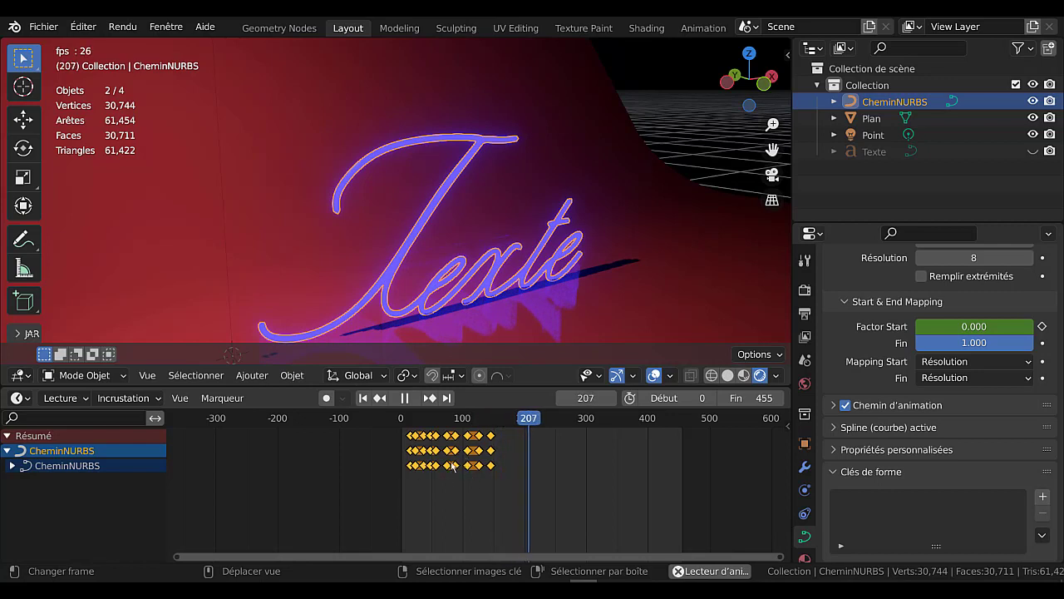
Duplicate the compressed keyframe sequence twice, placing the copies one after another up to about frame 445
key(shift+d)
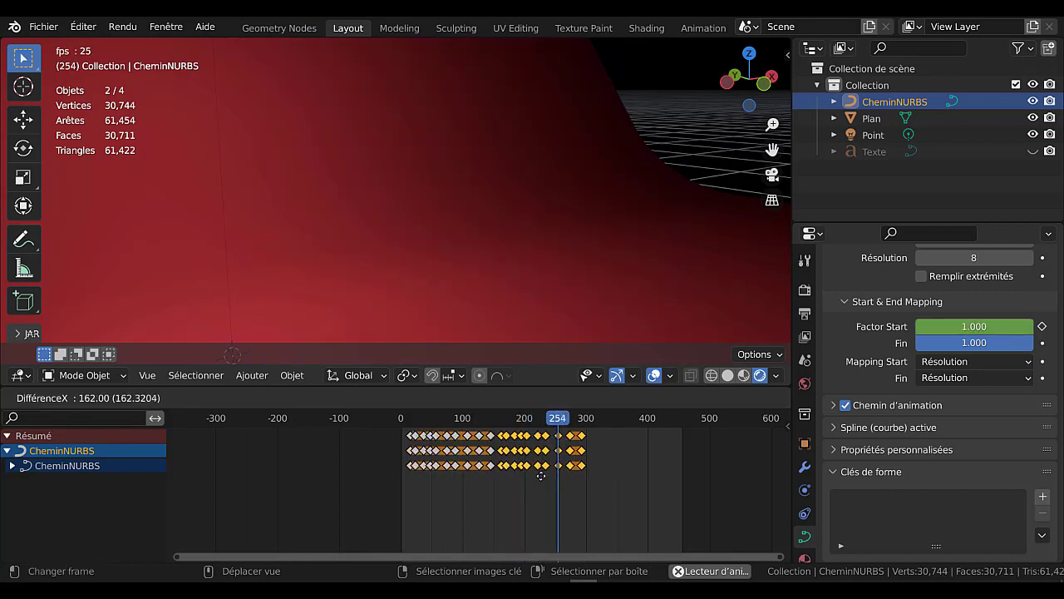
click(536, 463)
key(shift+d)
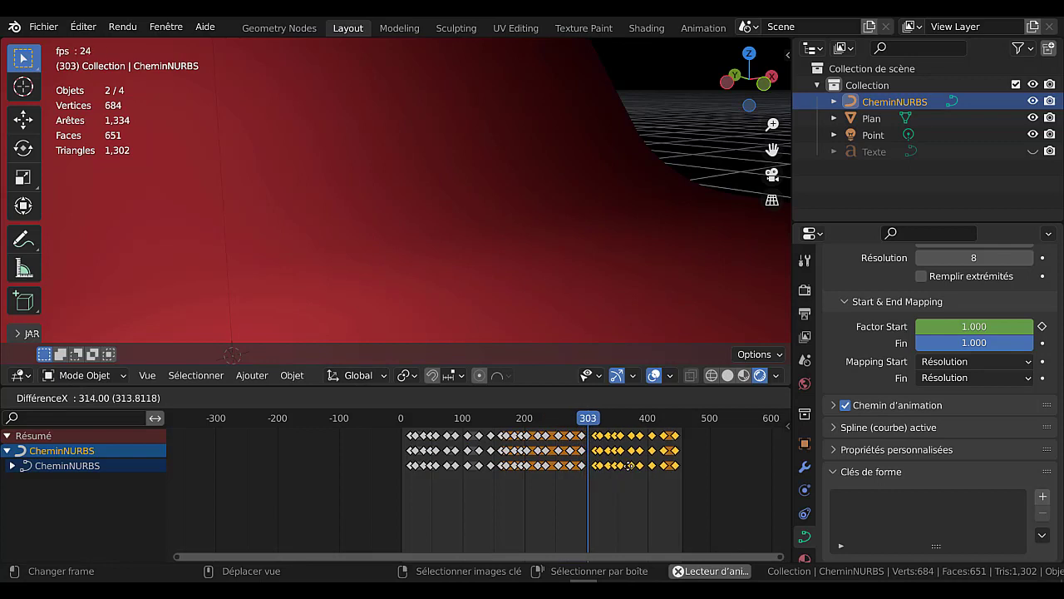
click(665, 475)
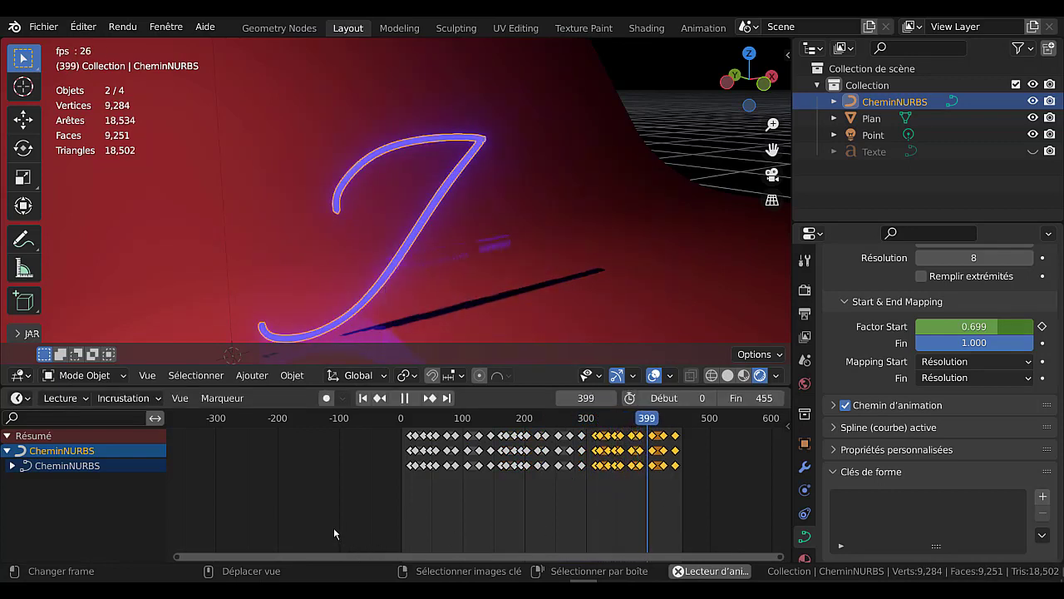
Slightly adjust the timeline's height, deselect the keyframes and choose Linear (Linéaire) keyframe interpolation
drag(536, 387, 537, 362)
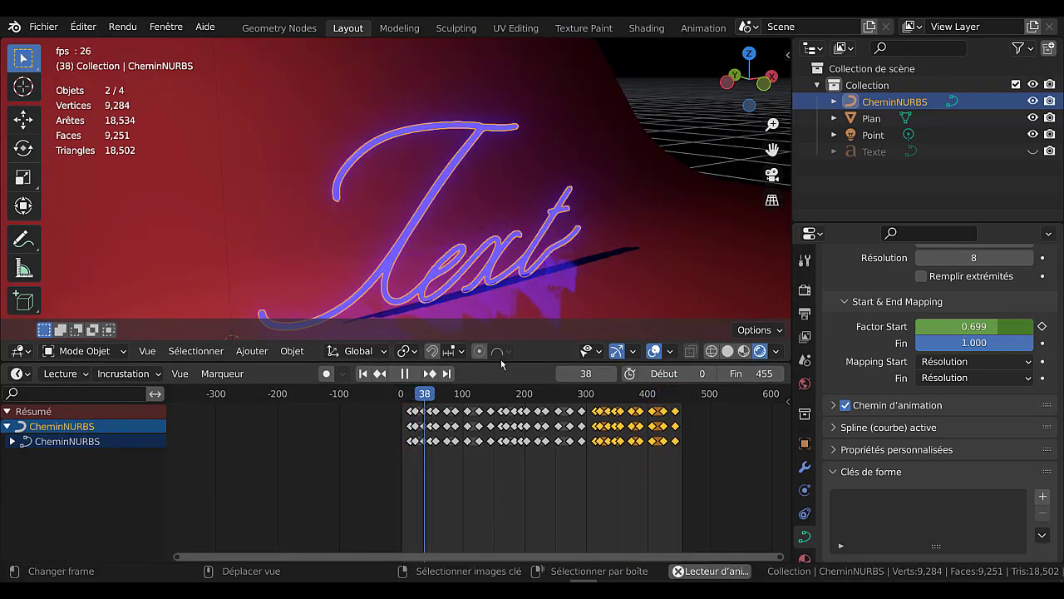
drag(502, 363, 491, 392)
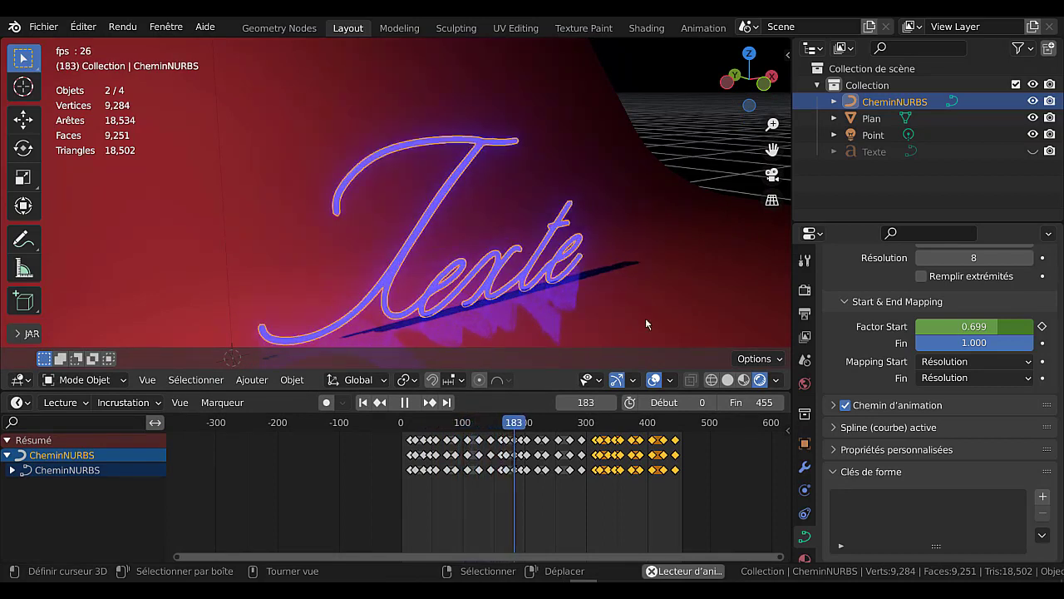
click(513, 525)
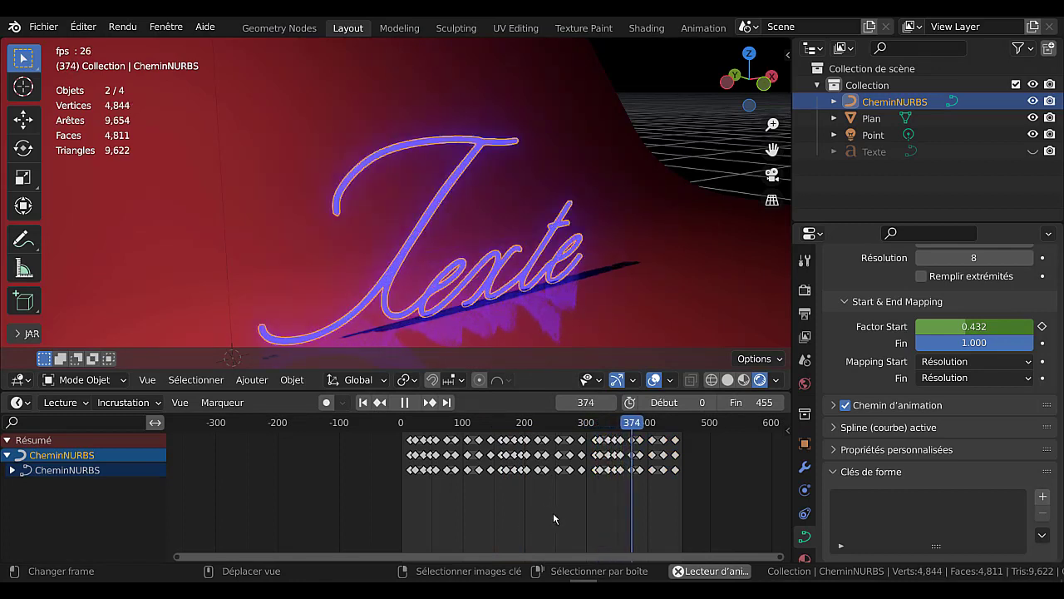
key(t)
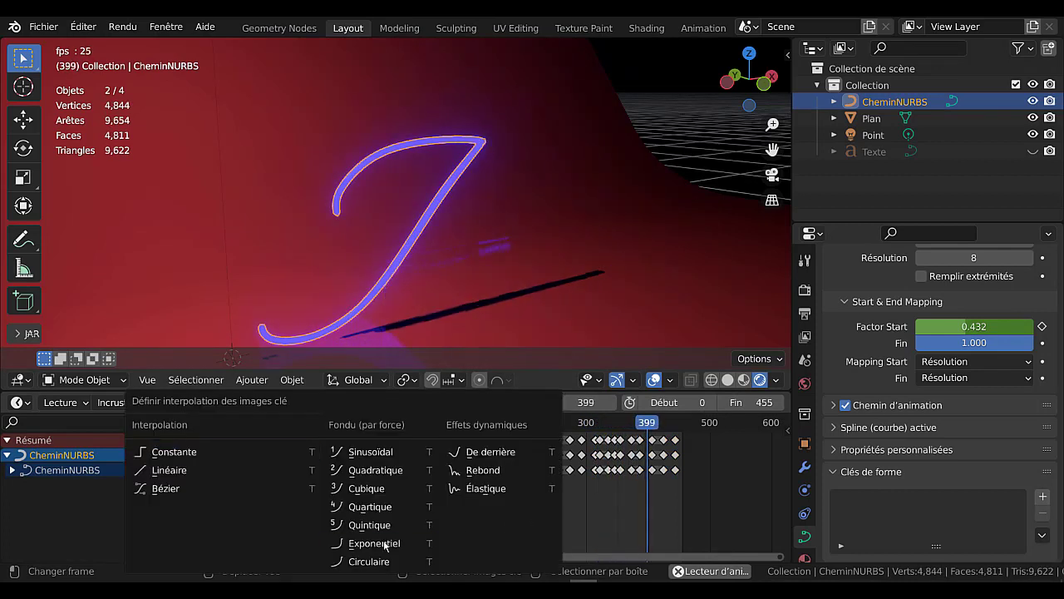
click(158, 470)
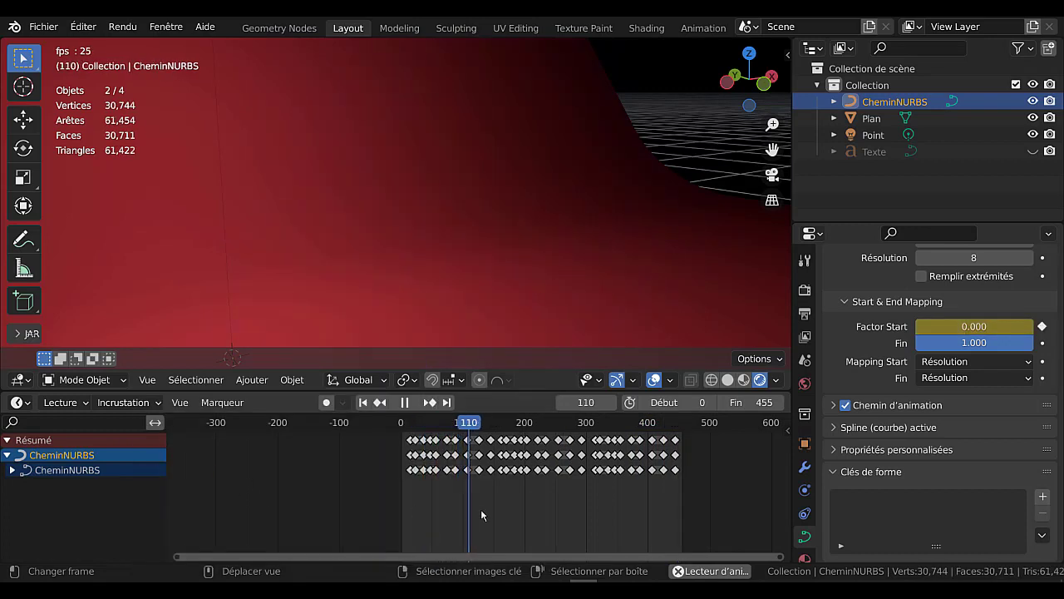
Select all the keyframes, change their interpolation type and return playback to the start of the animation
key(a)
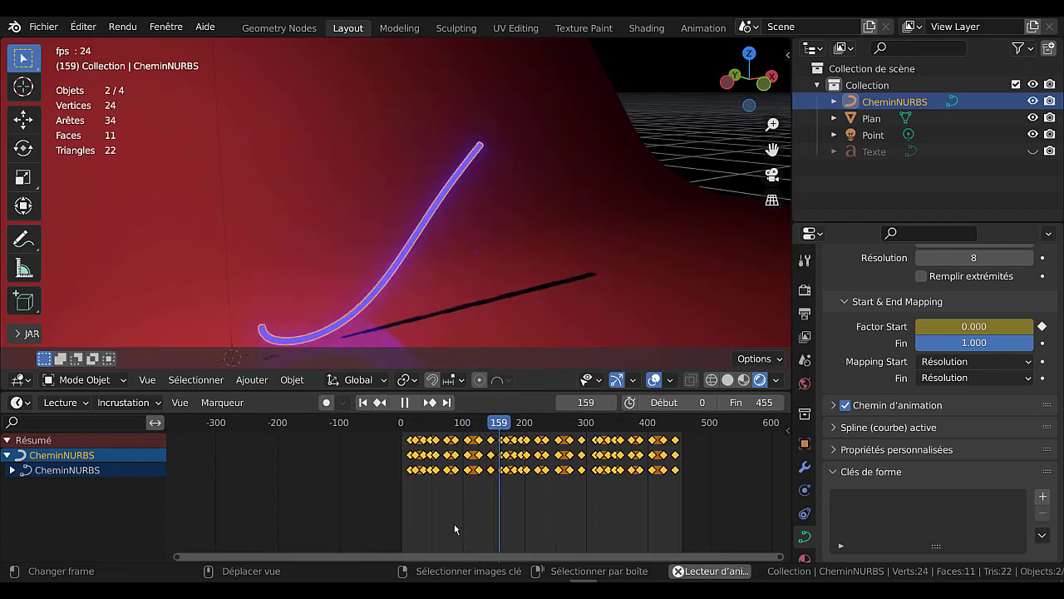
key(t)
click(382, 453)
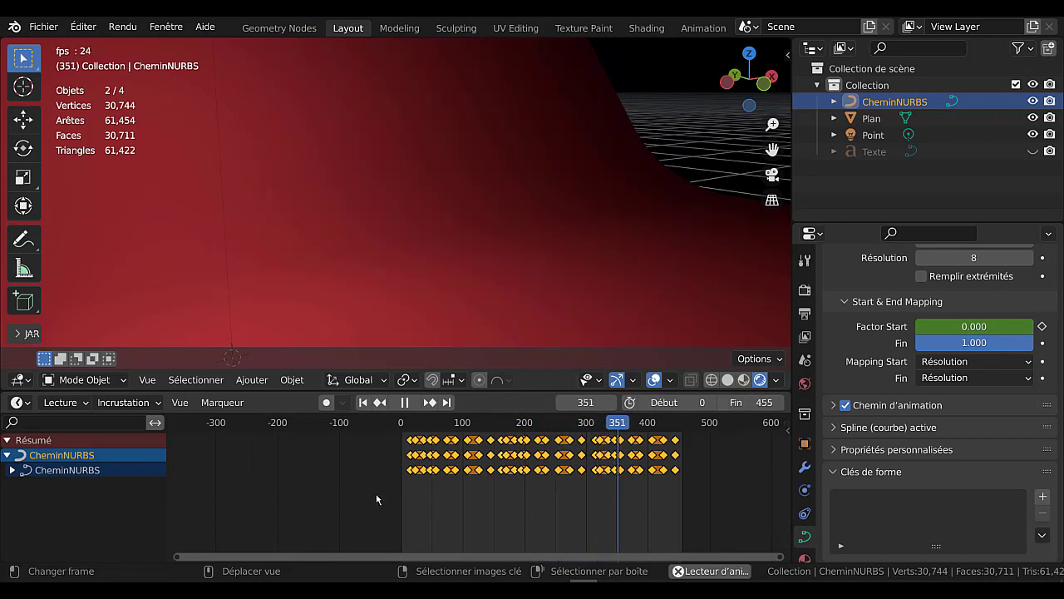
key(shift+Left)
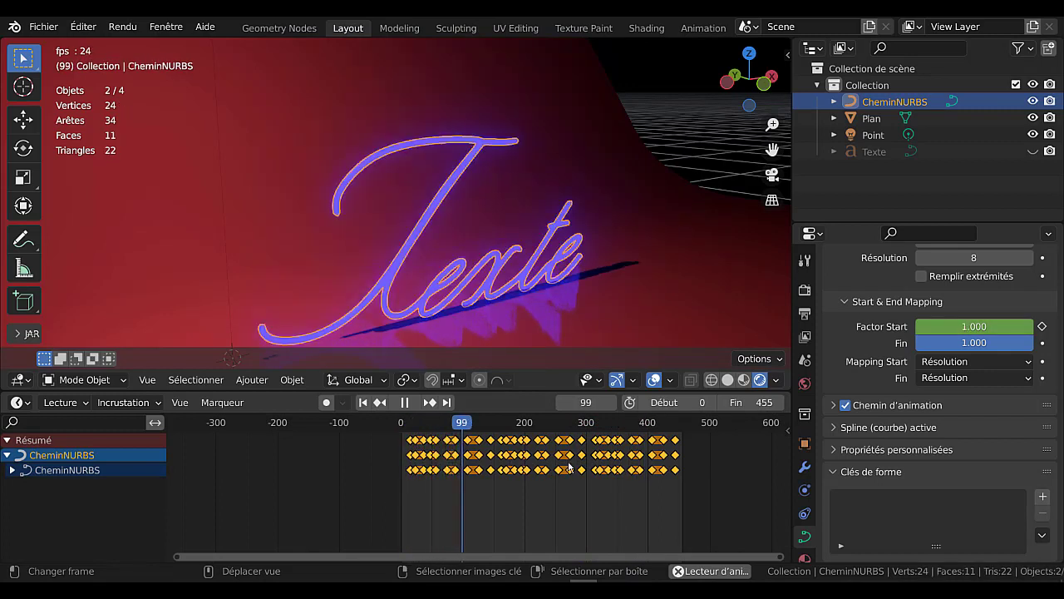
Reduce the timeline's height and apply Rebond (bounce) interpolation to the selected keyframes
drag(531, 391, 530, 420)
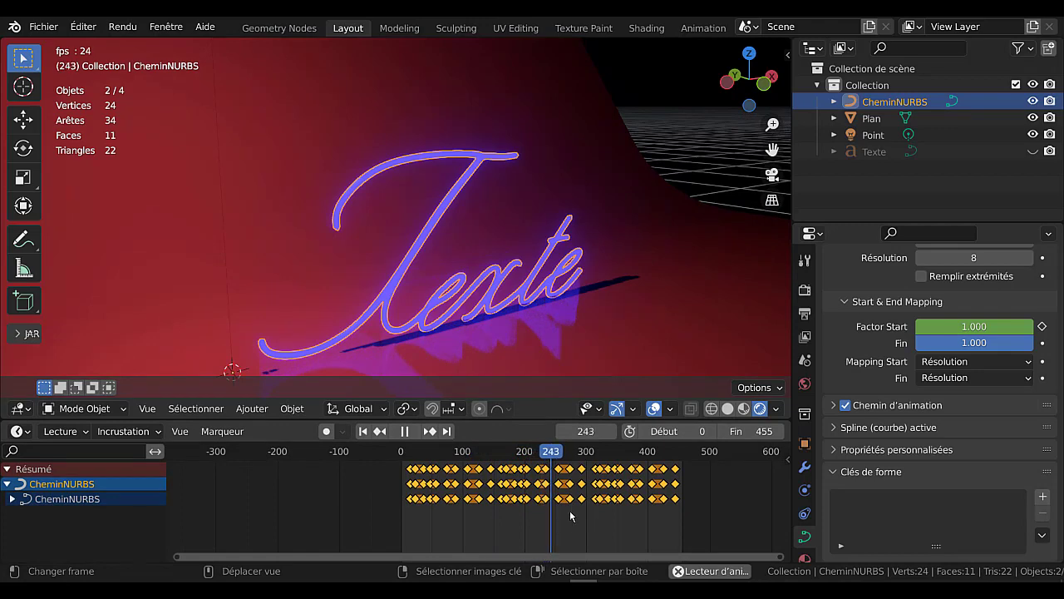
key(t)
click(487, 470)
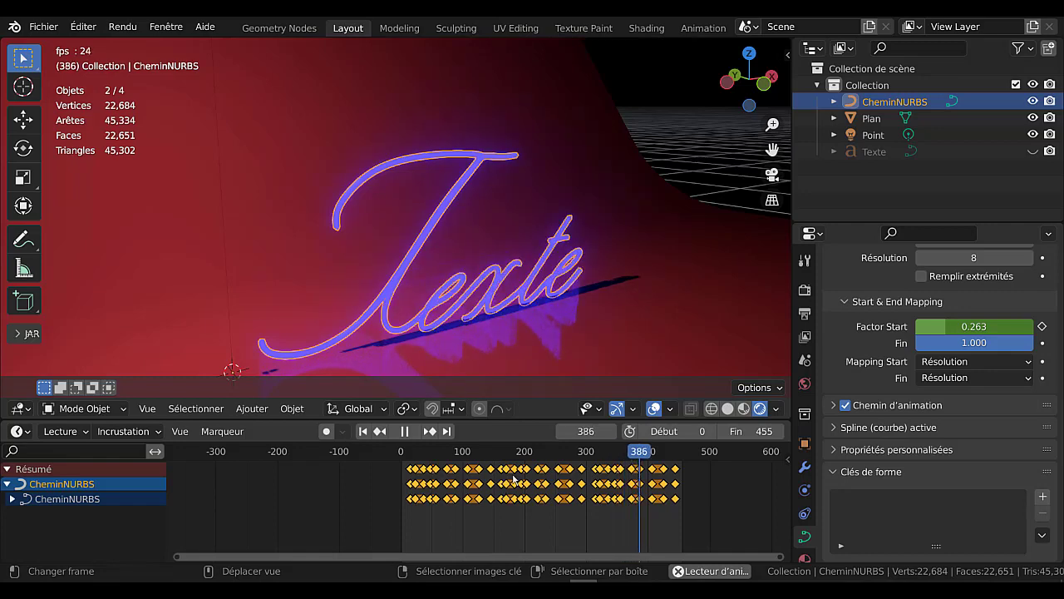
key(t)
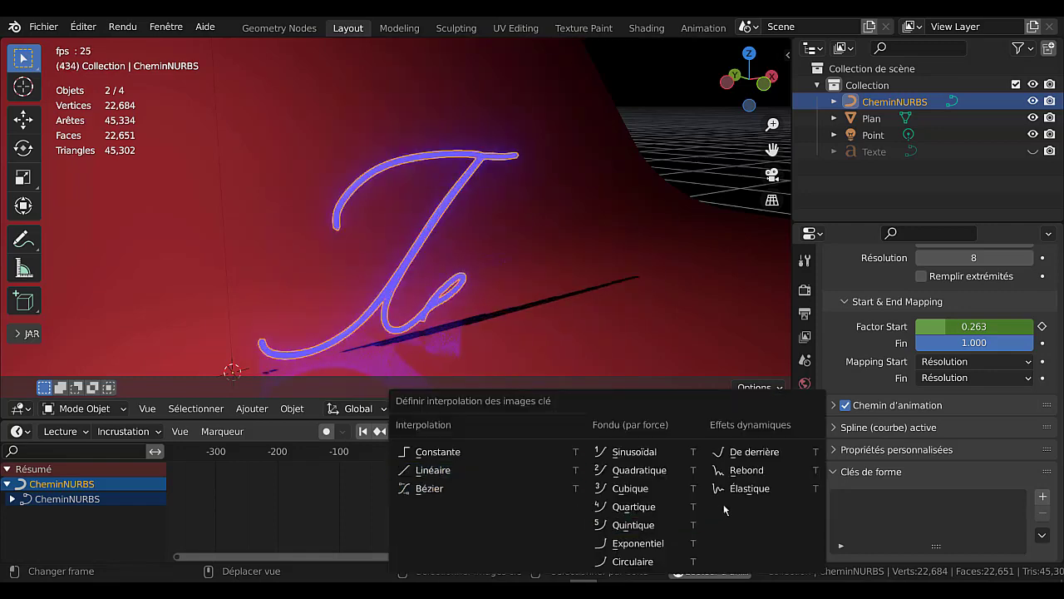
click(722, 470)
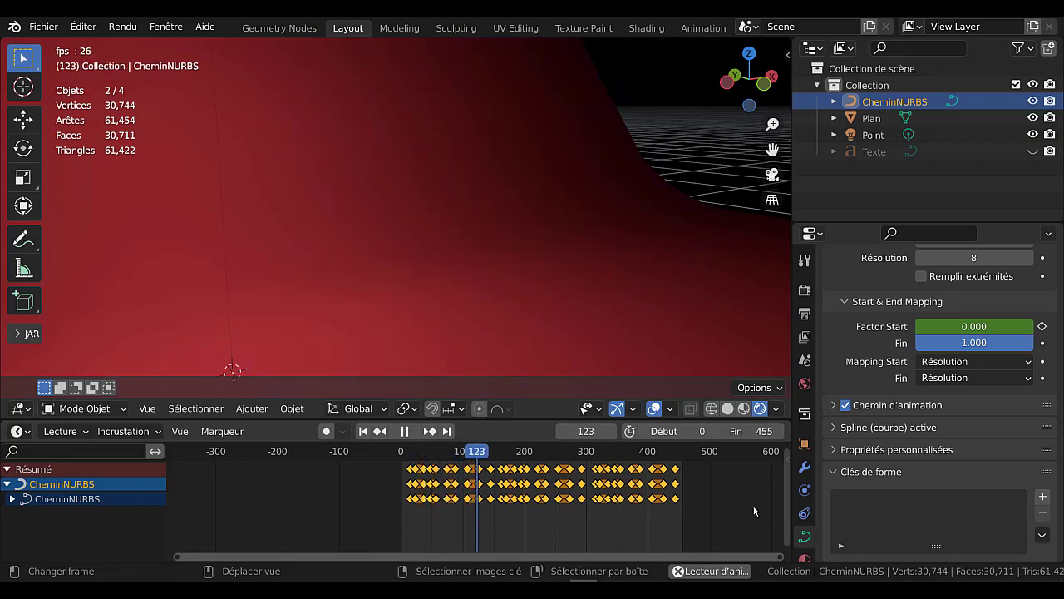
Spread the keyframes apart in time and shift the sequence so that it starts at about frame 10
scroll(527, 526, down, 2)
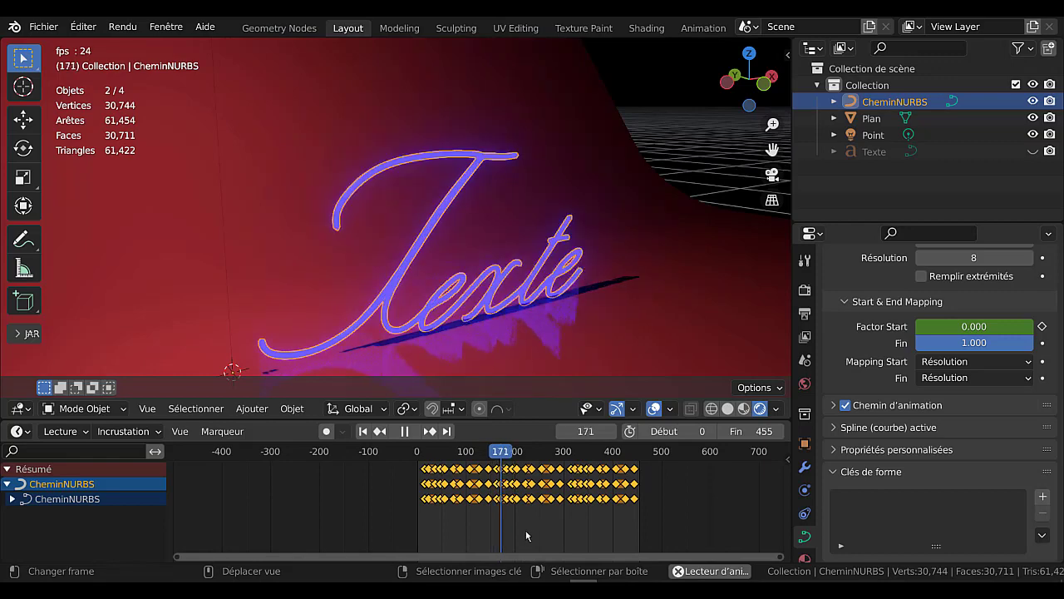
key(s)
click(571, 544)
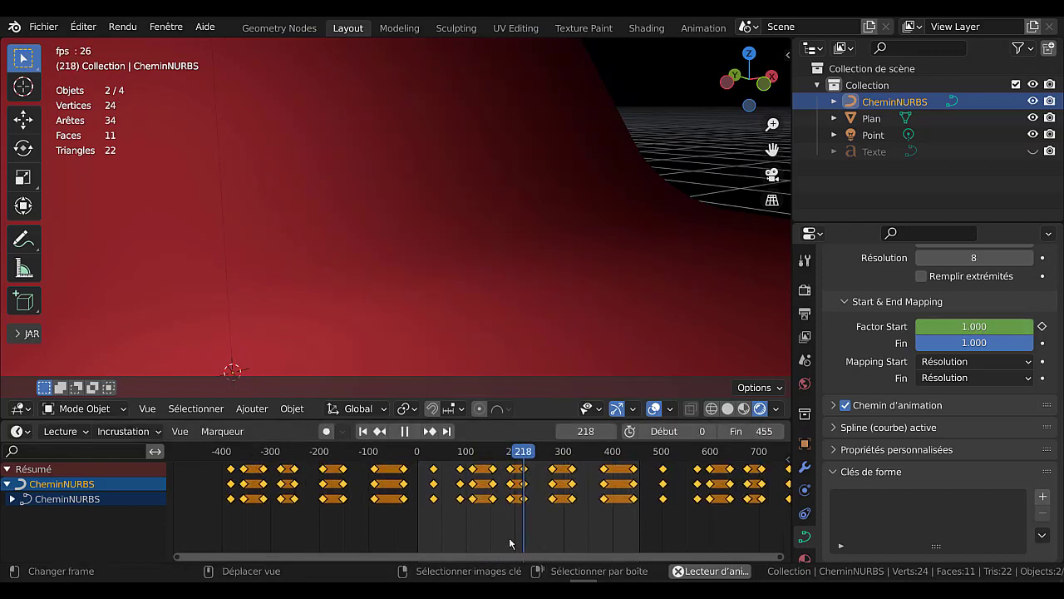
key(g)
click(701, 549)
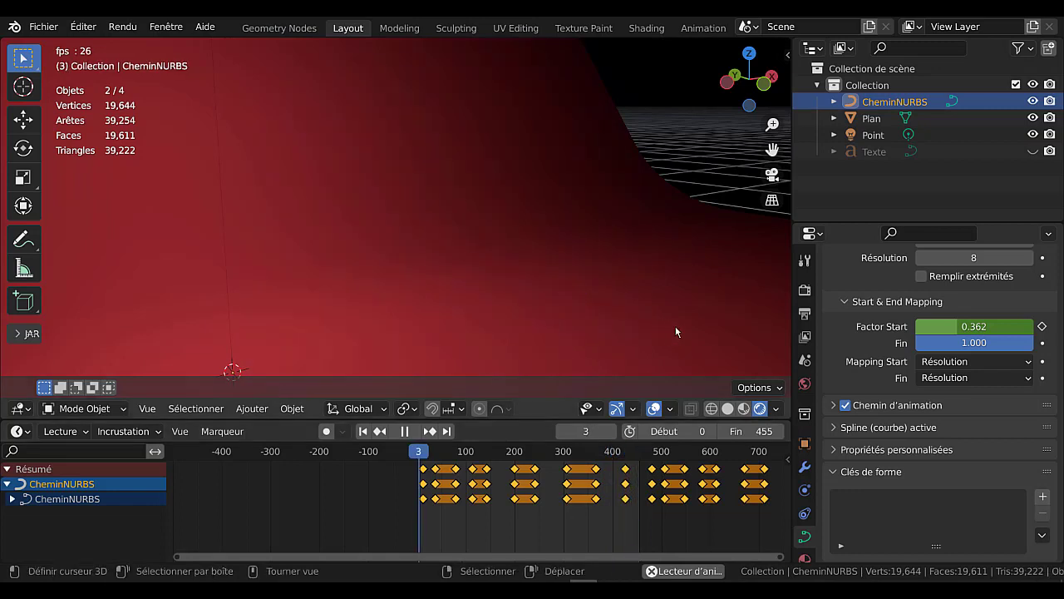
Set the interpolation of the selected keyframes to Élastique (elastic)
key(t)
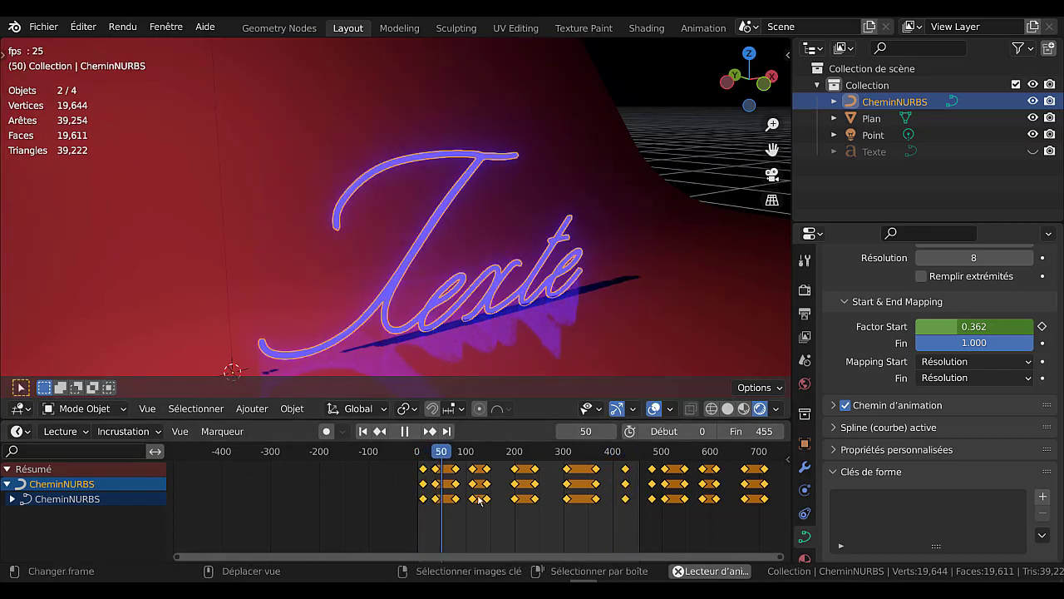
key(t)
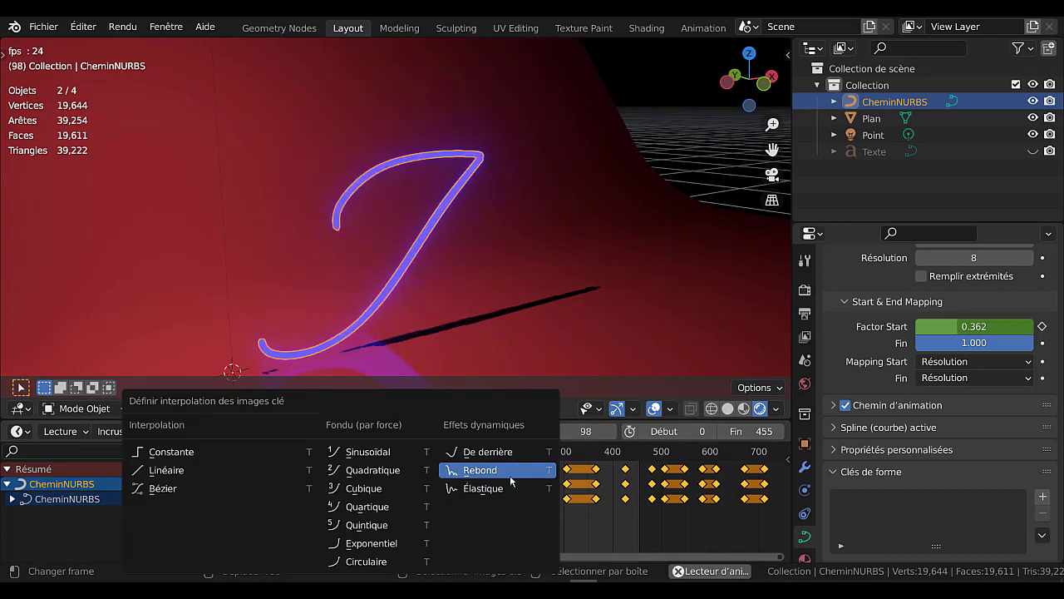
click(503, 491)
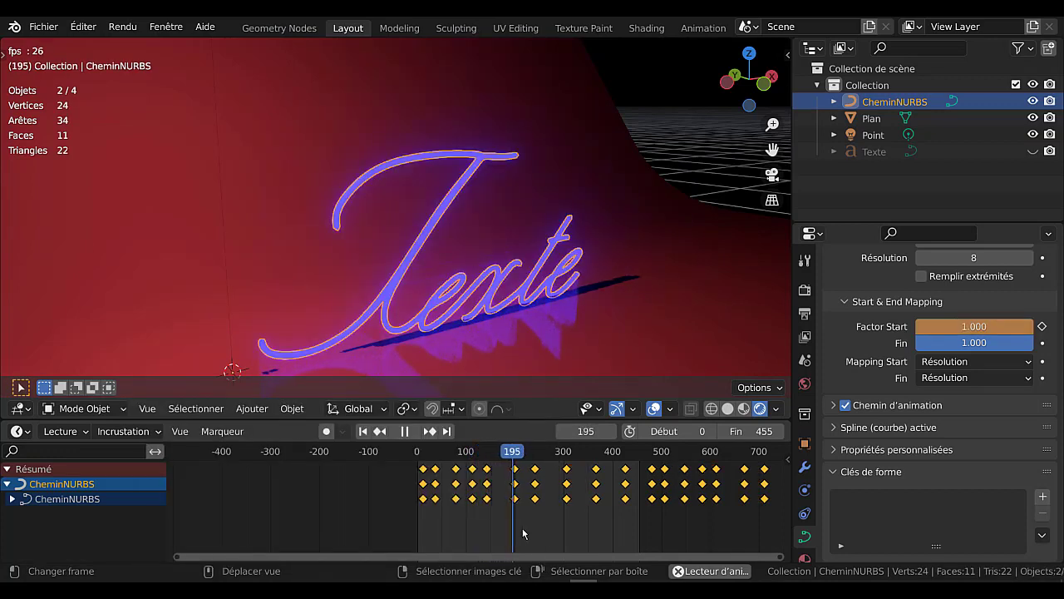
Compress the whole keyframe sequence and shift it so that it spans from about frame 0 to about frame 460
scroll(625, 513, down, 5)
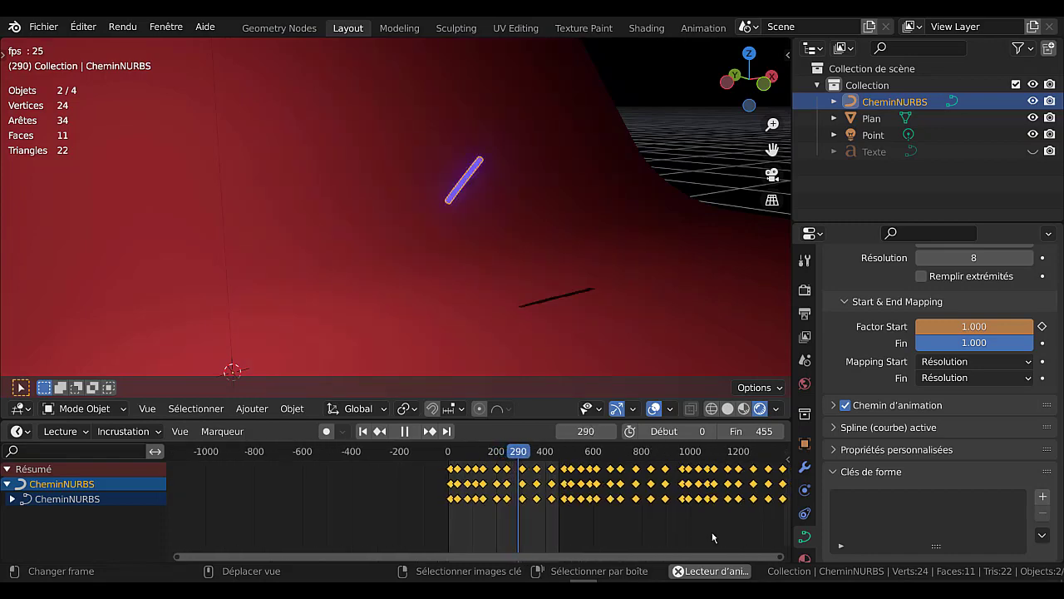
key(s)
click(628, 526)
key(g)
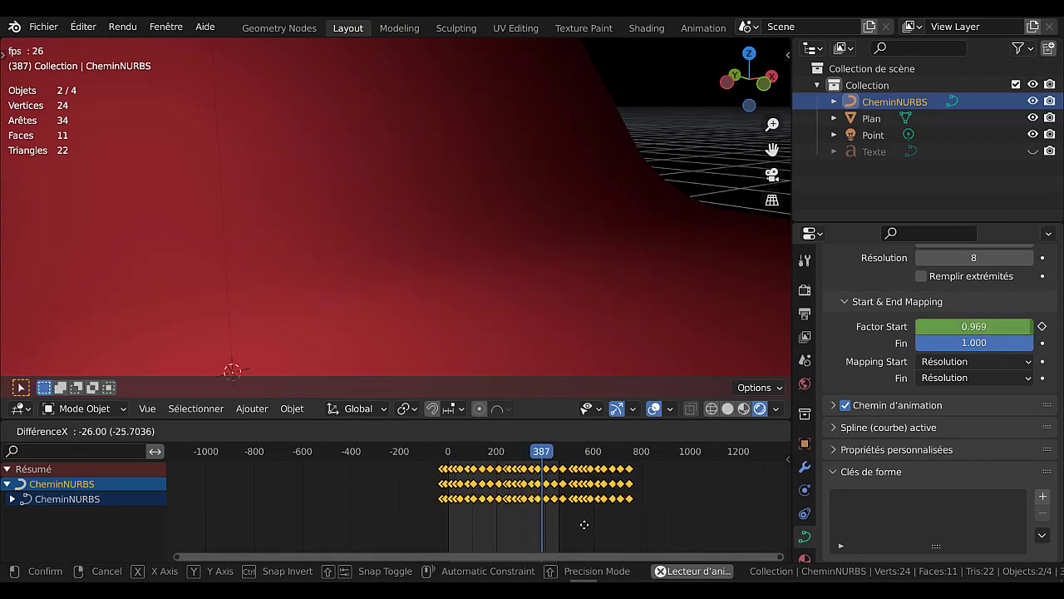
click(577, 525)
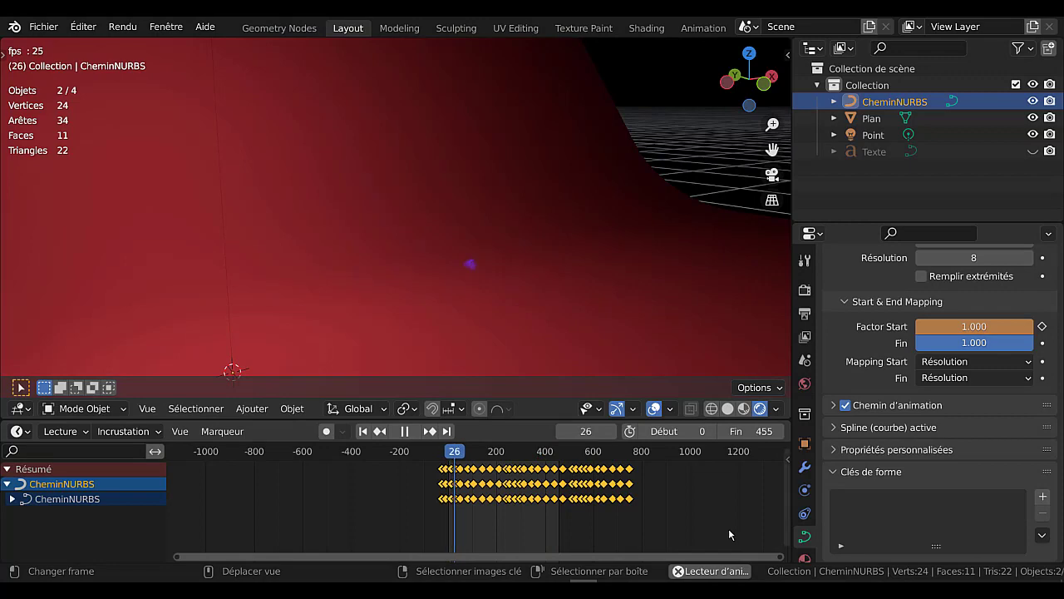
key(s)
click(613, 504)
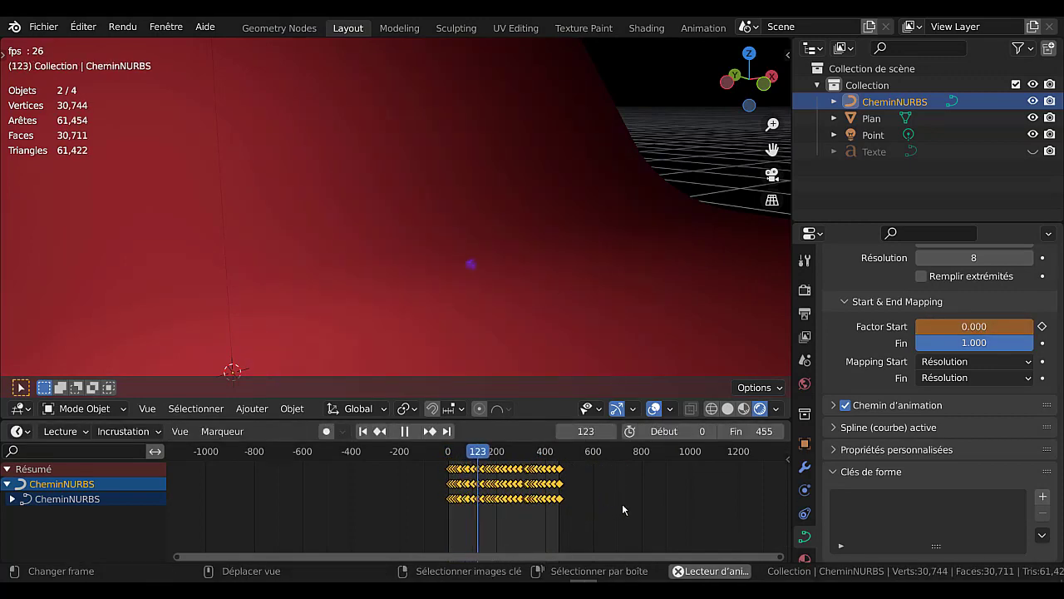
Spread the keyframes much further apart in time and shift the sequence so that it begins at about frame 0
drag(551, 420, 551, 362)
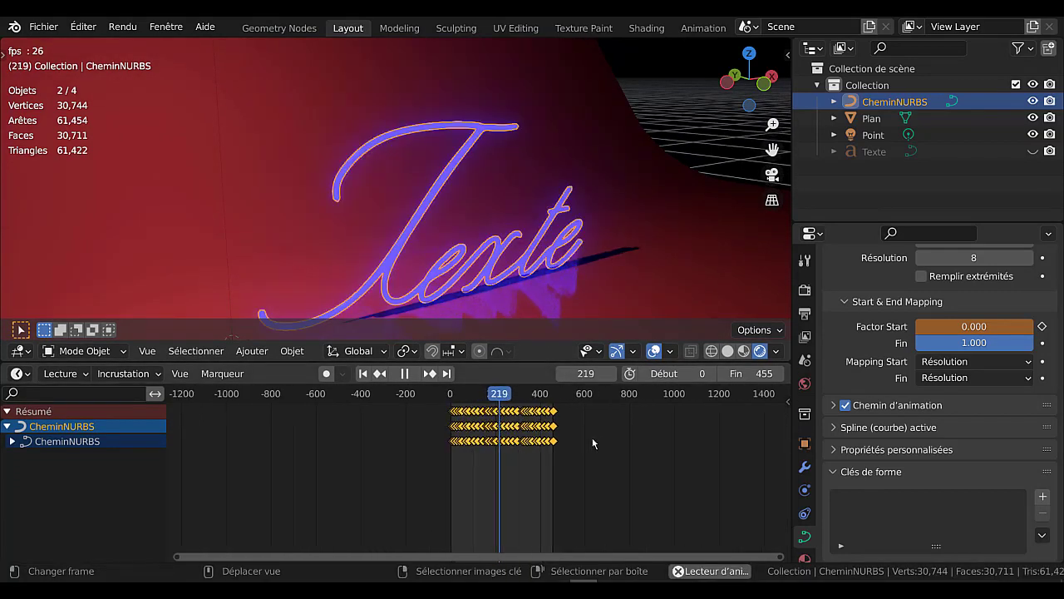
key(s)
click(223, 485)
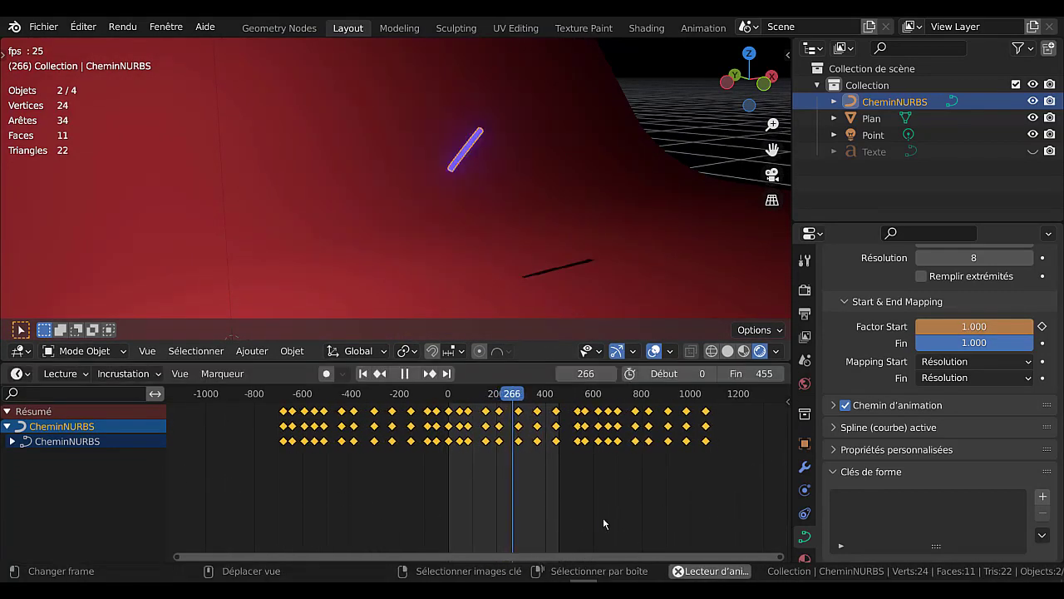
key(s)
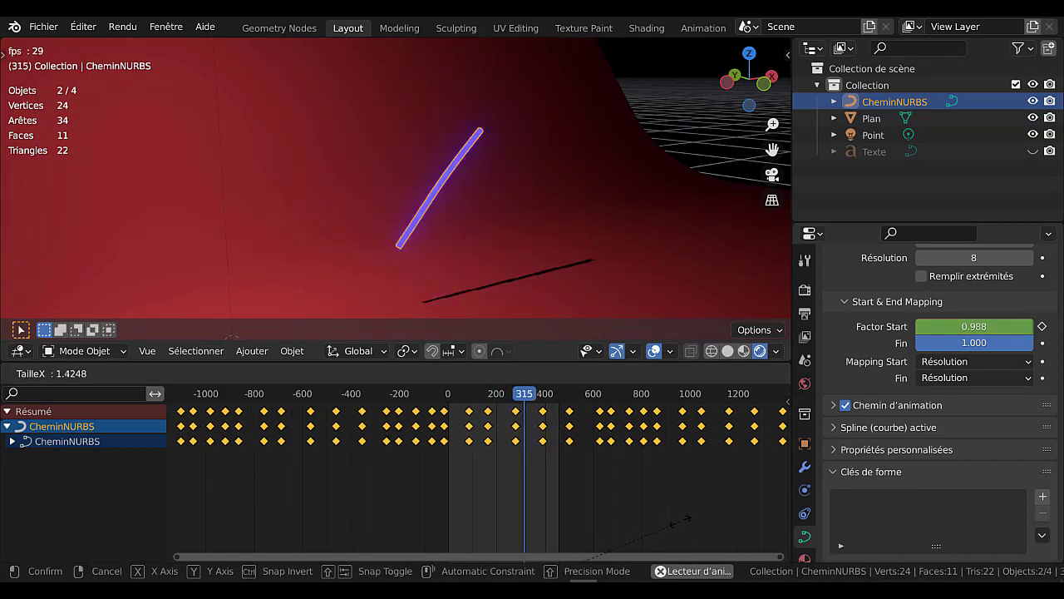
click(662, 522)
key(g)
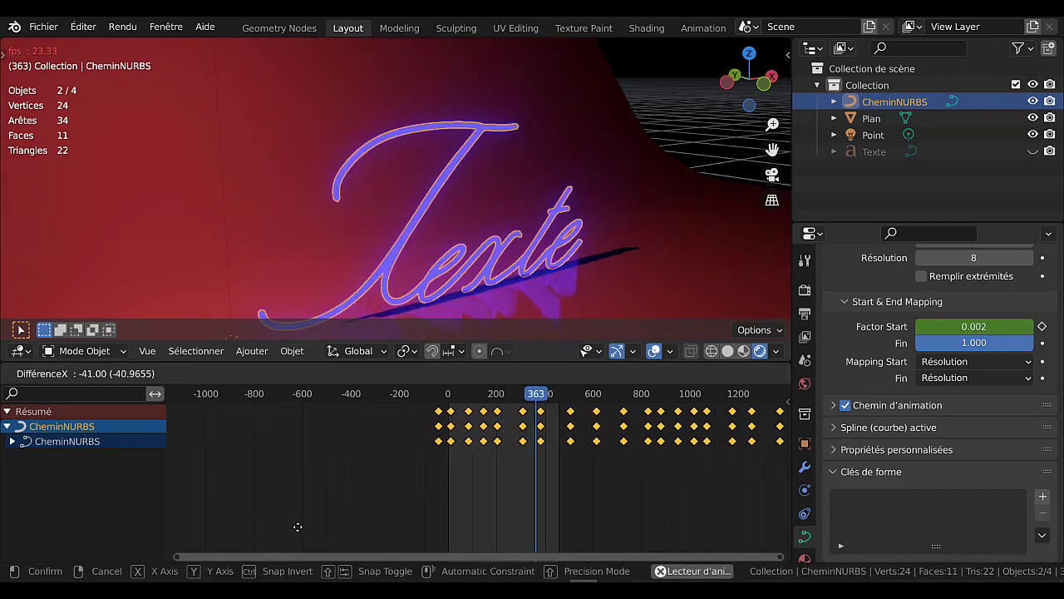
click(303, 527)
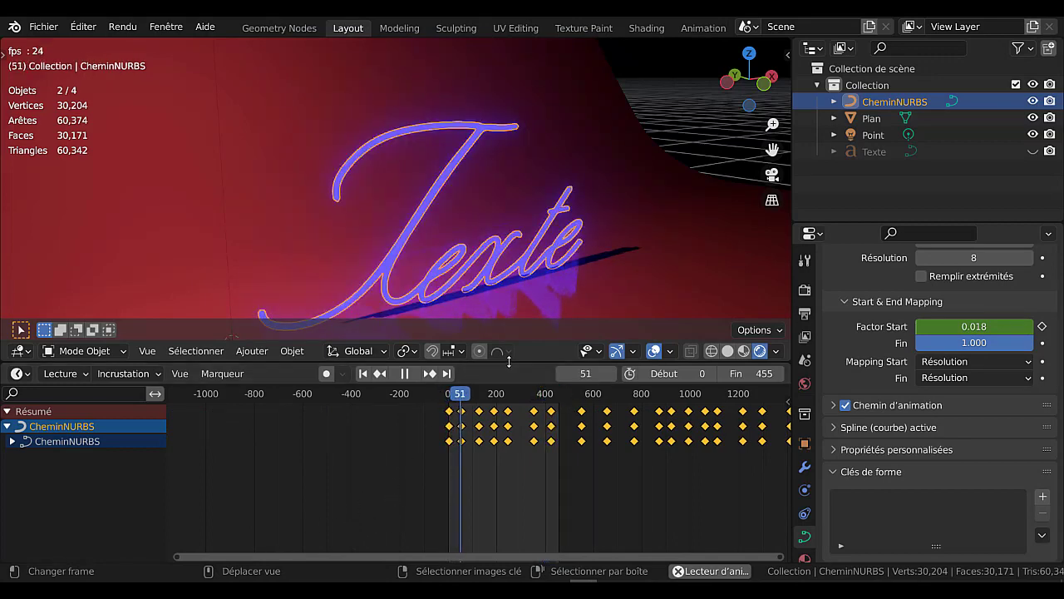
Slightly reduce the timeline's height and set the keyframe interpolation to De derrière (back)
mouse_move(509, 362)
mouse_down()
mouse_move(499, 491)
mouse_move(530, 391)
mouse_move(499, 376)
mouse_up()
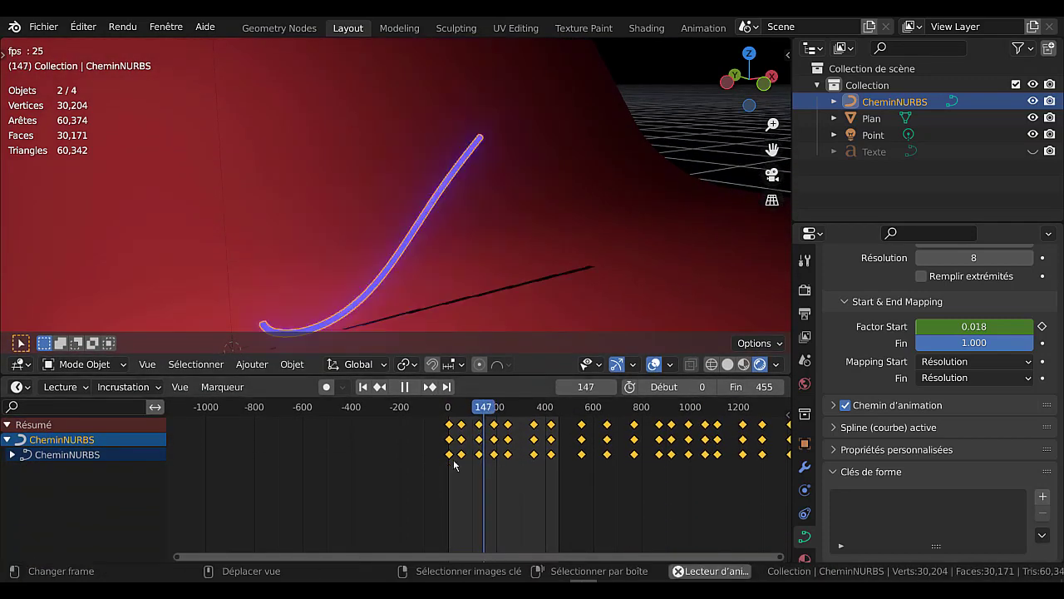
key(t)
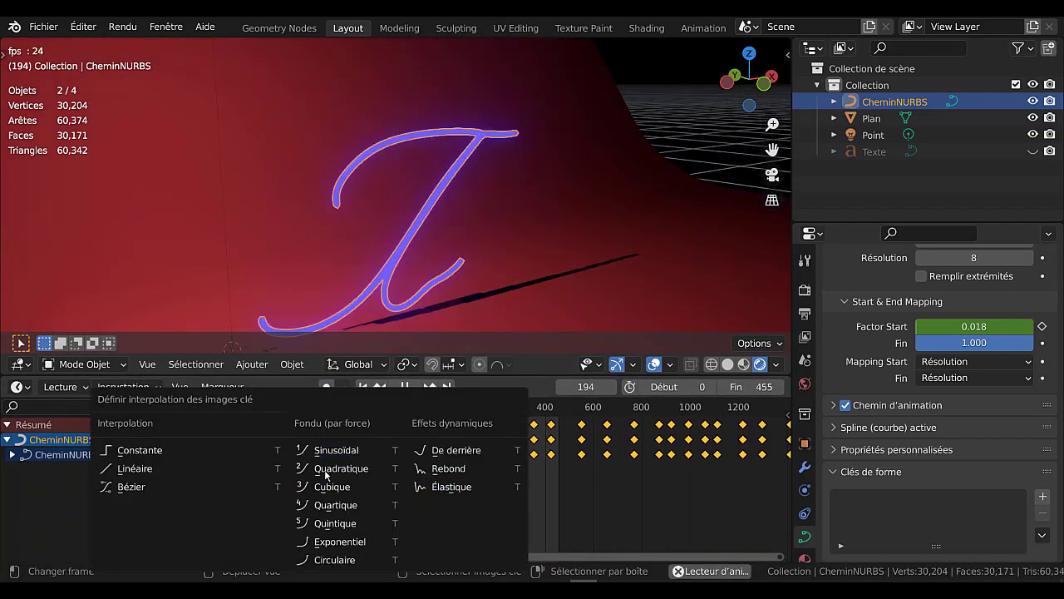
click(463, 453)
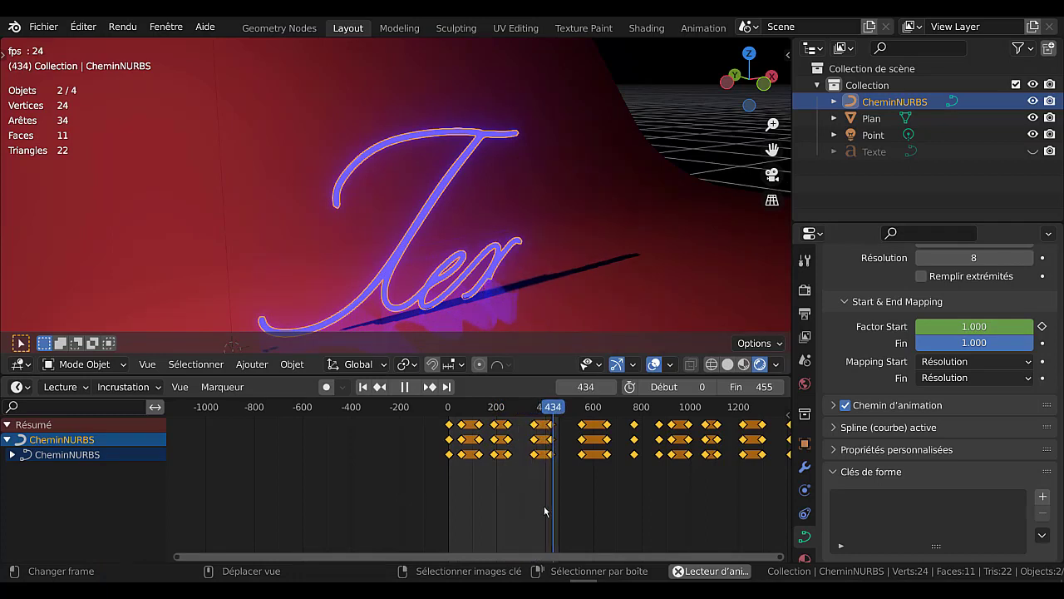
Scale the keyframes closer together and shift the sequence so that it runs from about frame 10 to about frame 490
scroll(559, 506, down, 1)
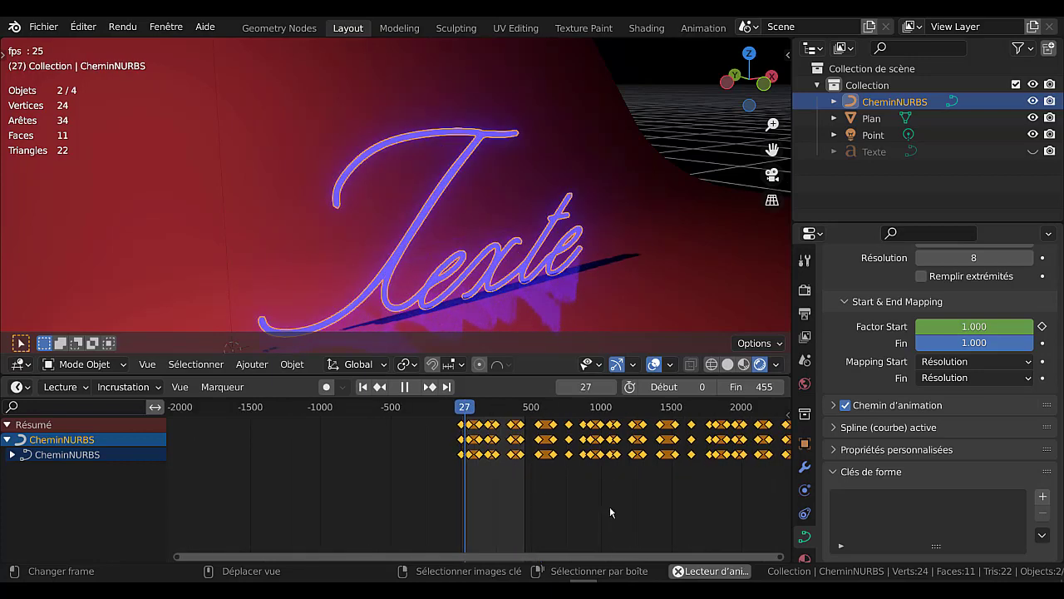
scroll(616, 503, down, 3)
scroll(620, 501, down, 1)
key(s)
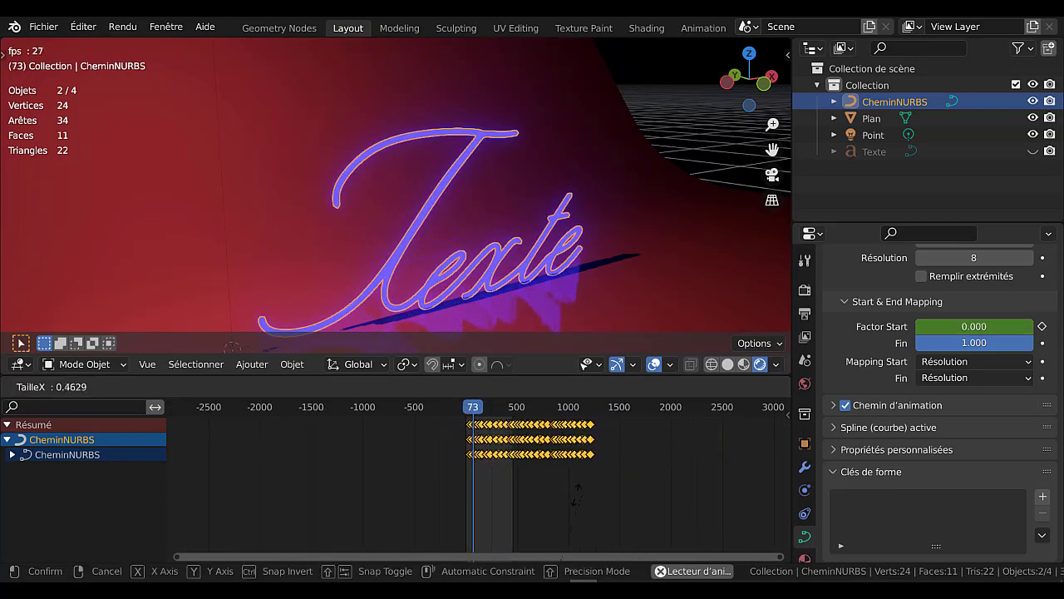
click(490, 486)
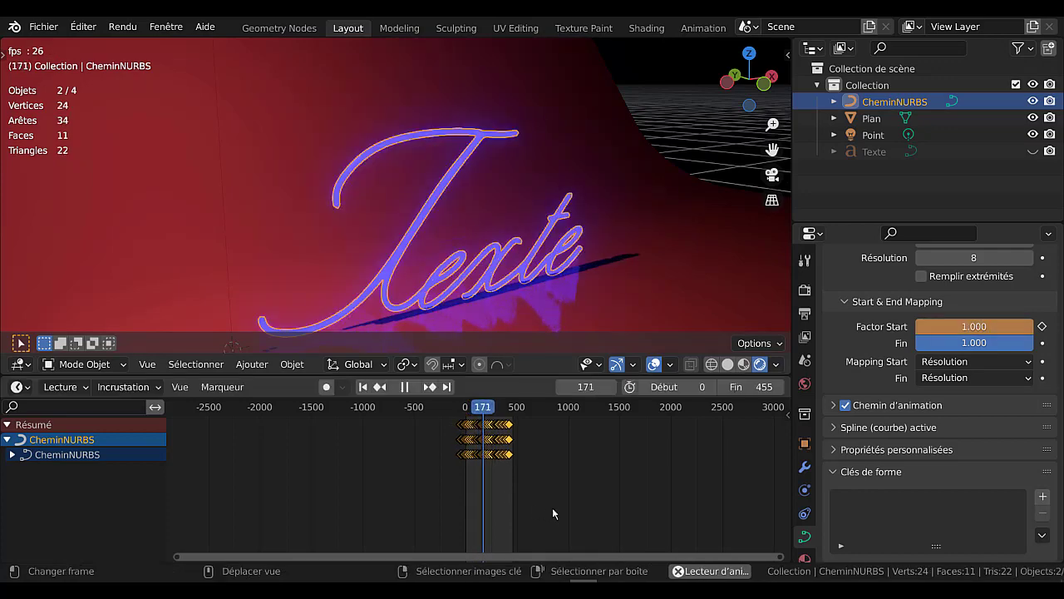
scroll(552, 507, up, 6)
scroll(560, 501, up, 2)
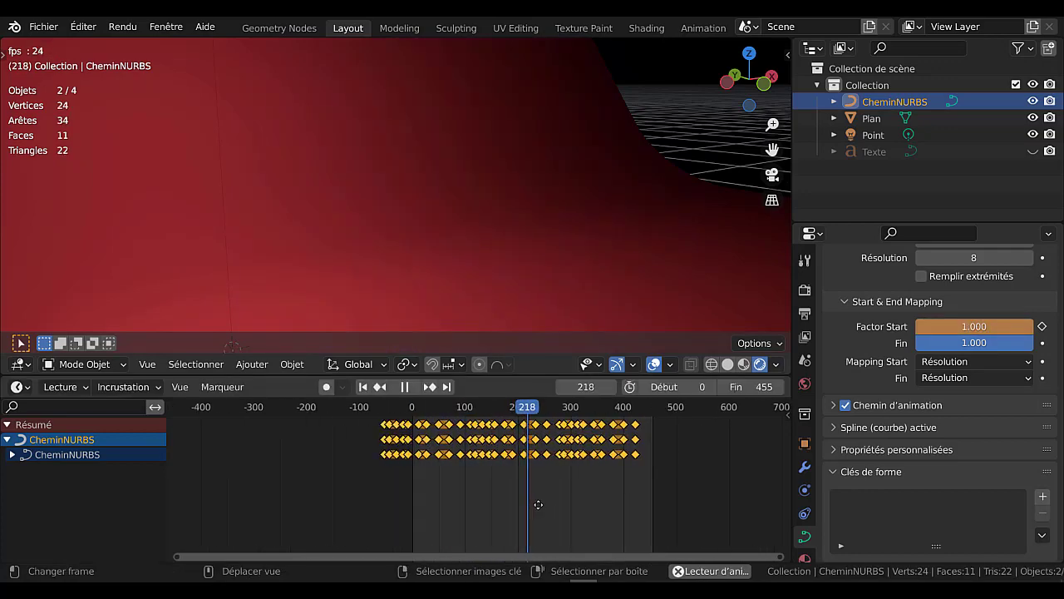
key(g)
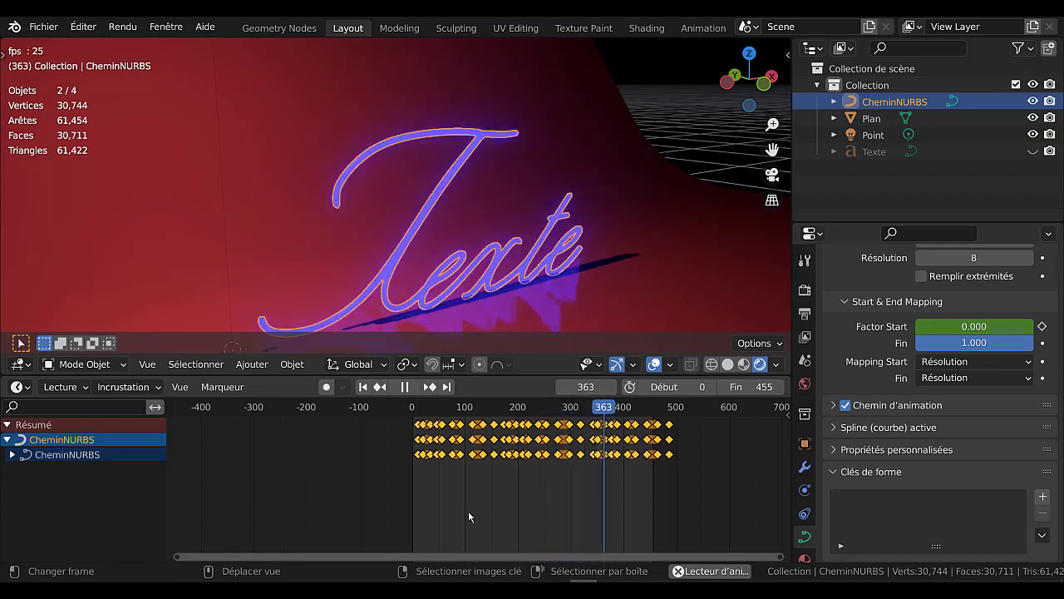
Set the interpolation of the selected keyframes back to Linéaire (linear)
key(t)
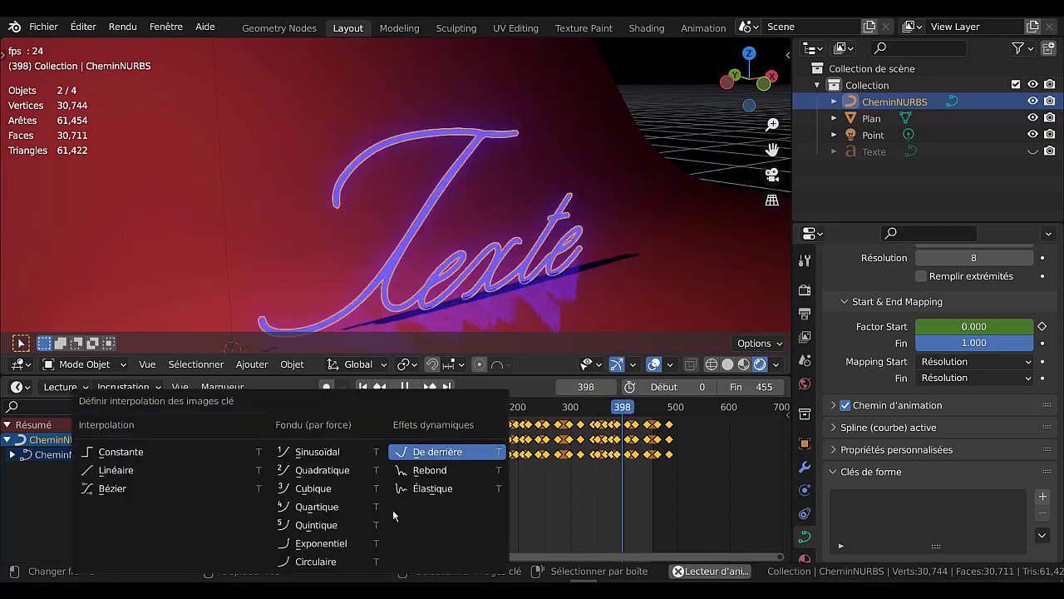
click(142, 467)
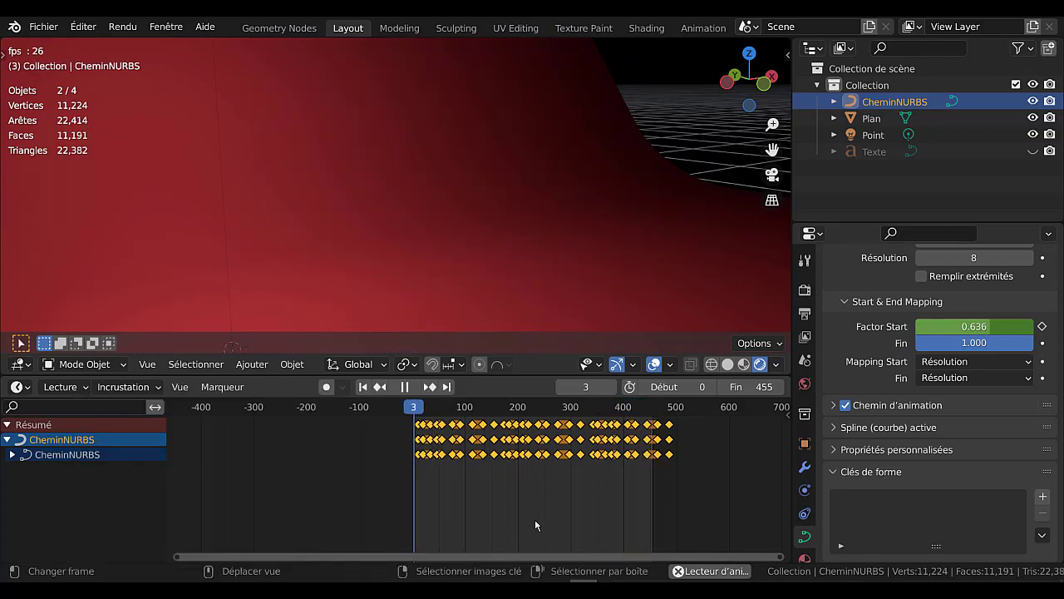
scroll(537, 519, down, 1)
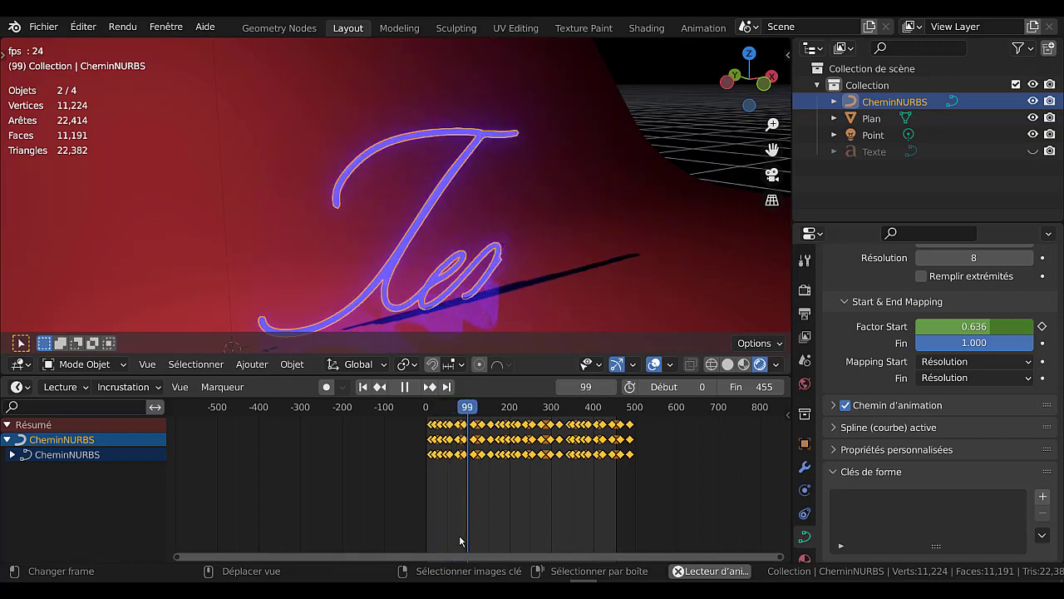
Enlarge the 3D view by shrinking the timeline and the properties area, and orbit around the neon text during playback
drag(527, 376, 527, 509)
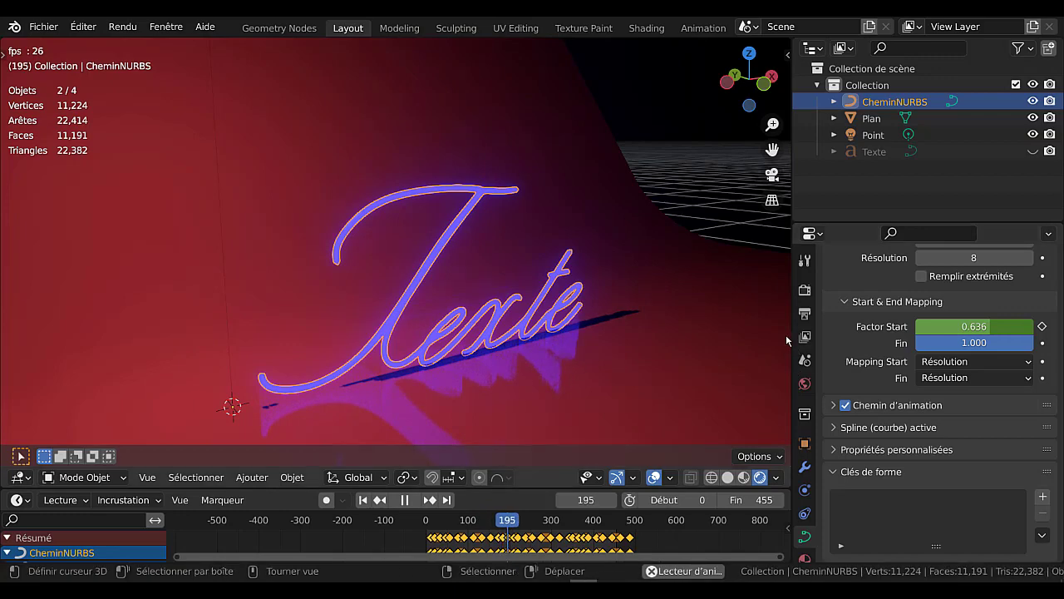
drag(794, 366, 861, 329)
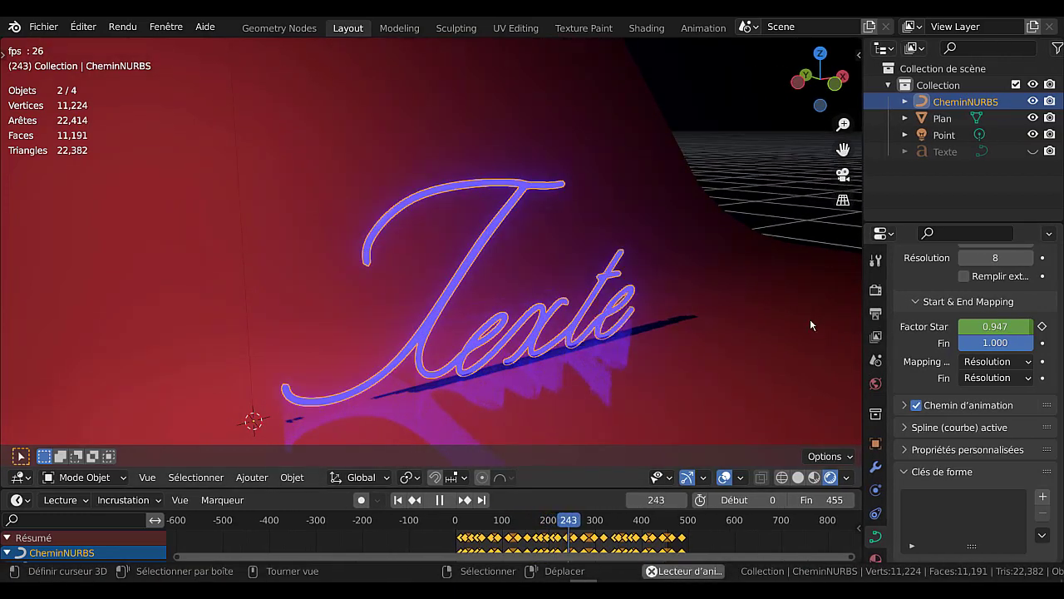
middle_drag(768, 346, 649, 351)
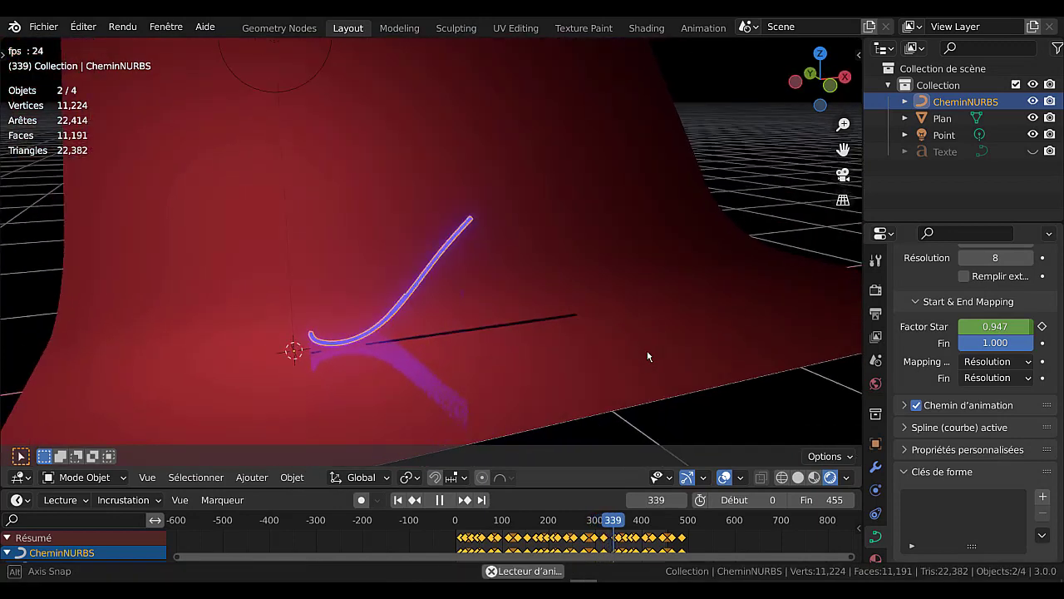
scroll(649, 351, up, 1)
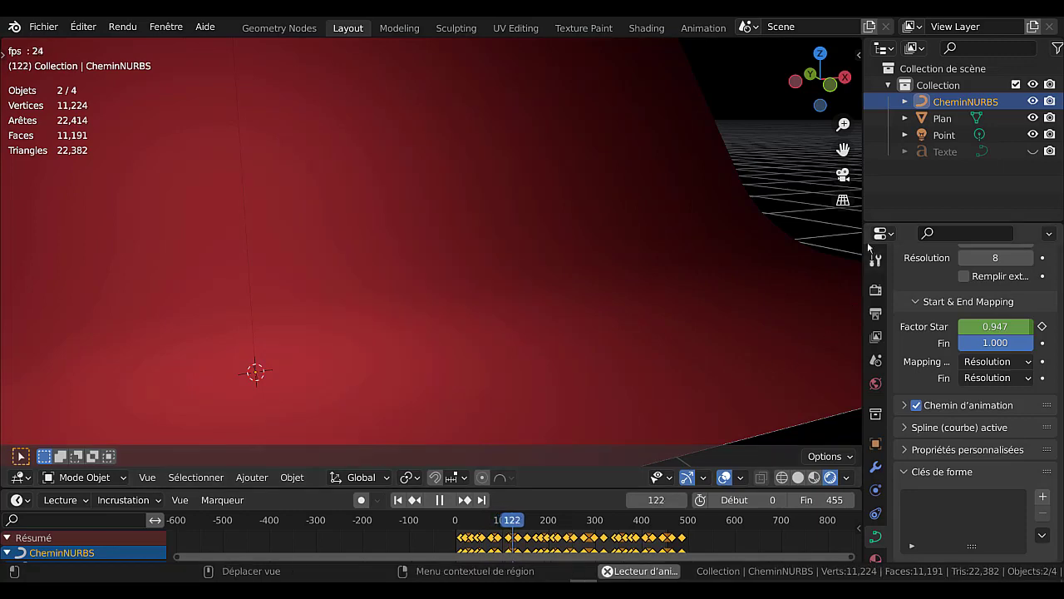
drag(863, 213, 875, 213)
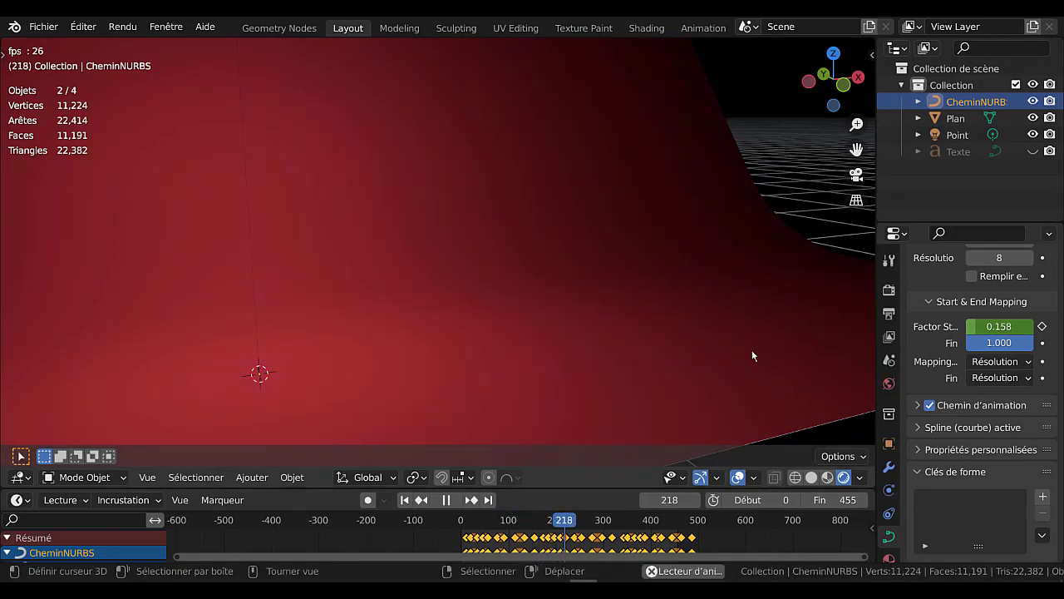
drag(595, 486, 596, 470)
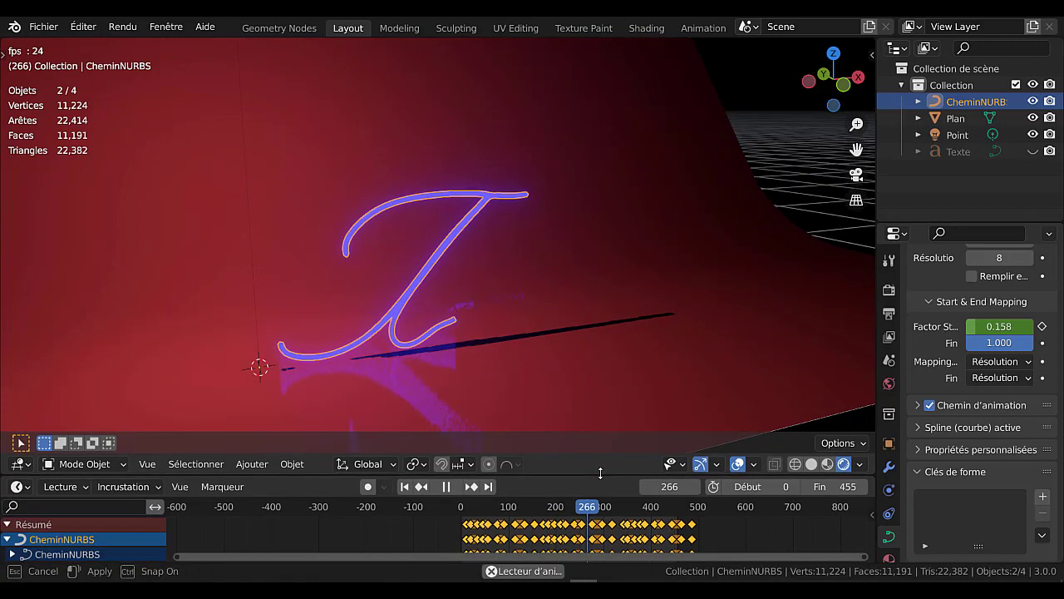